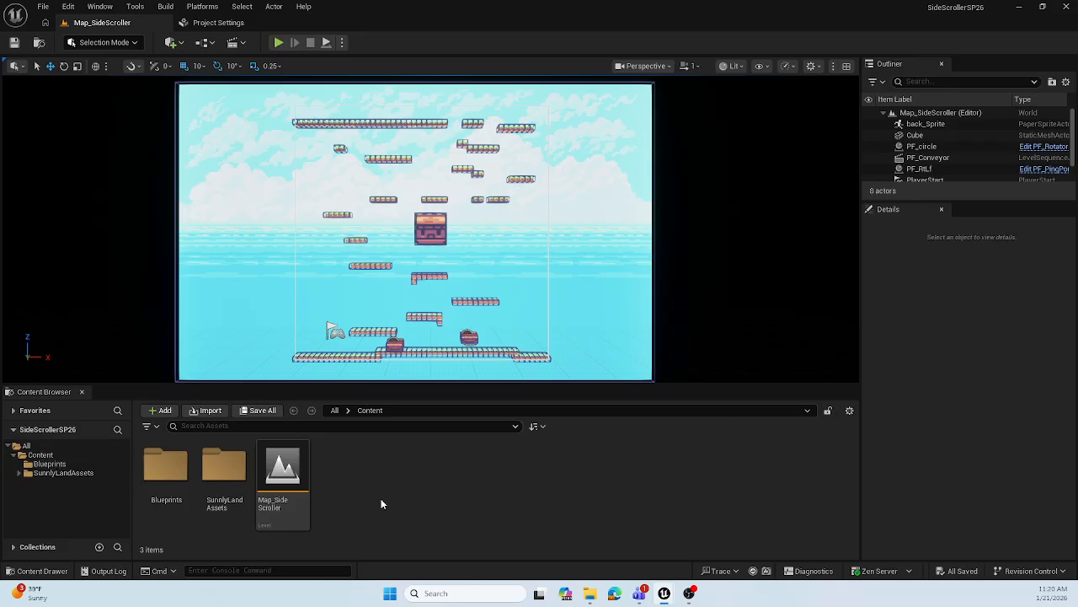
Create a new folder named Assets inside the Content folder and open it
{"action": "left_click", "coordinate": [42, 455]}
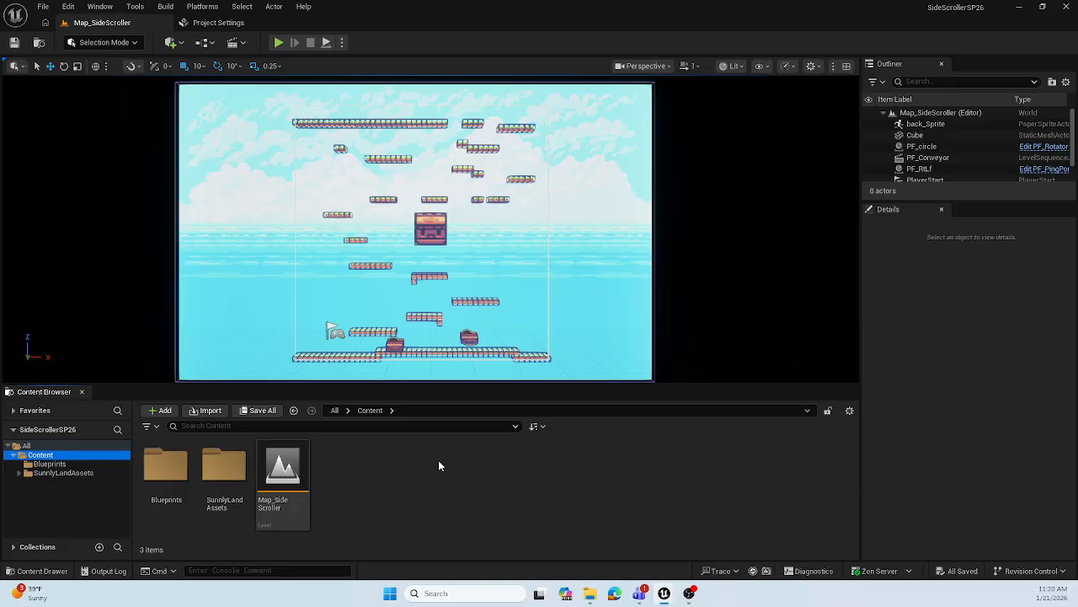
{"action": "left_click", "coordinate": [19, 474]}
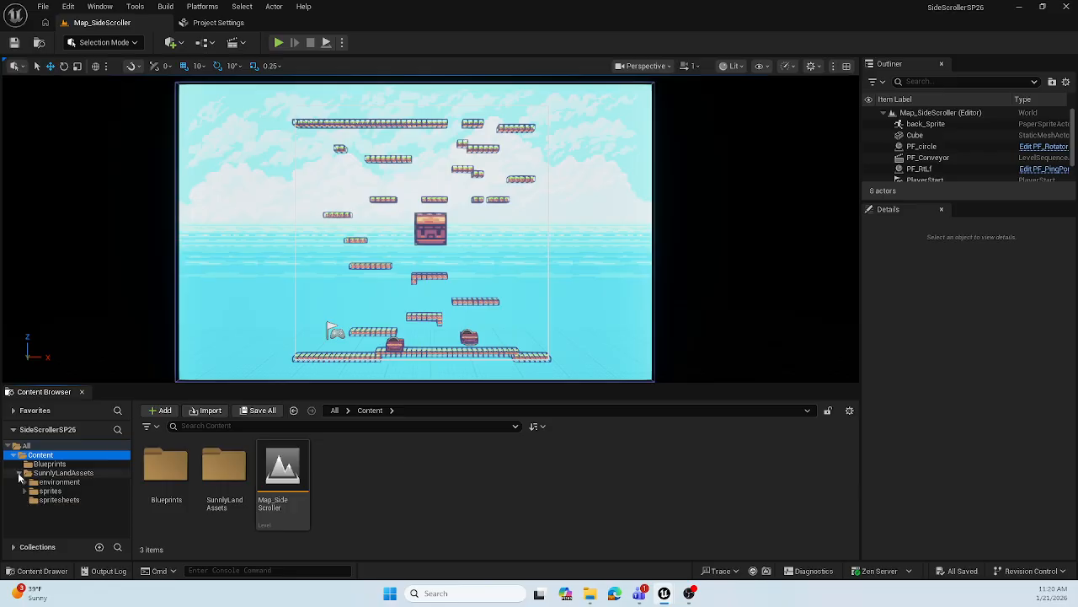
{"action": "left_click", "coordinate": [25, 481]}
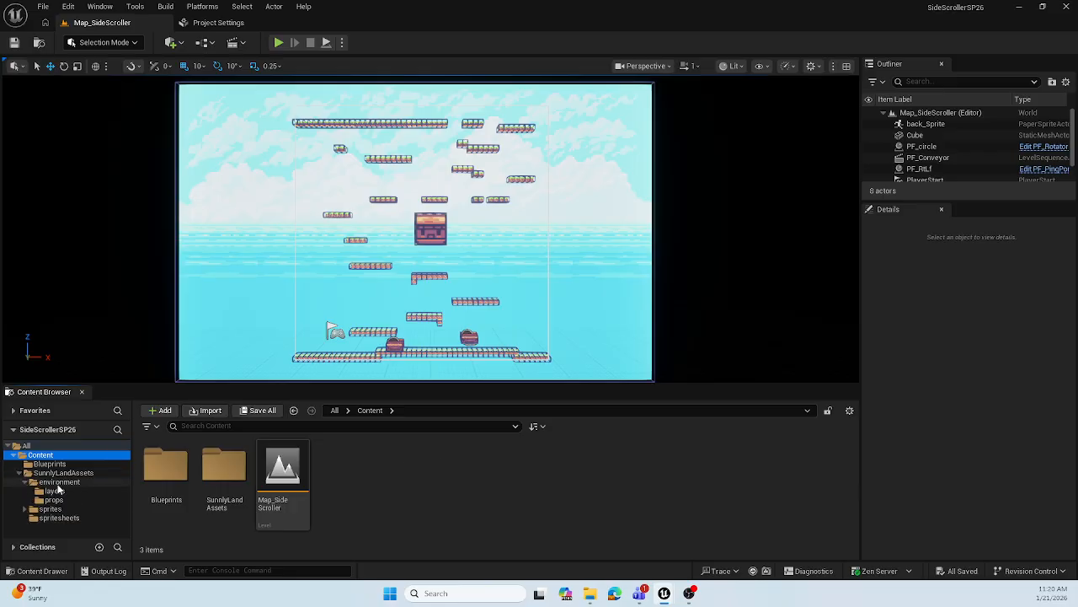
{"action": "right_click", "coordinate": [399, 464]}
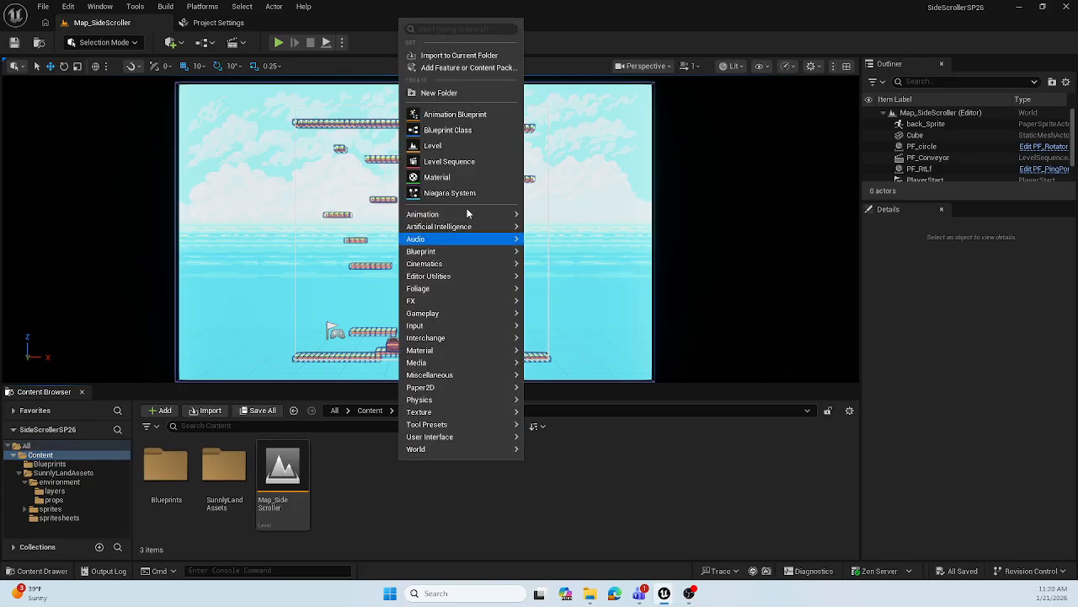
{"action": "left_click", "coordinate": [461, 93]}
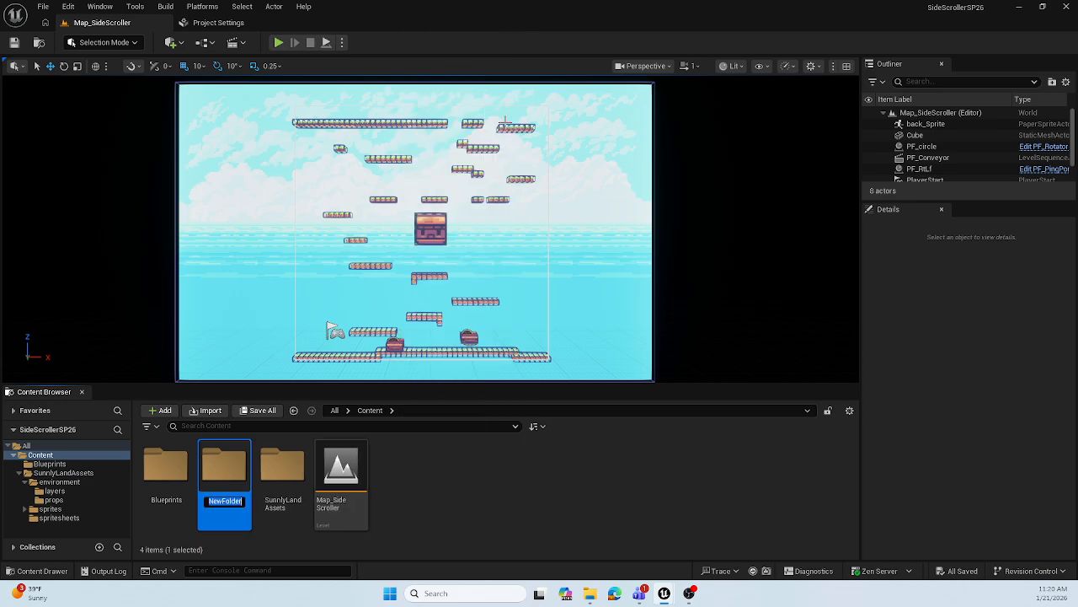
{"action": "type", "text": "Assets"}
{"action": "key", "text": "Return"}
{"action": "key", "text": "Return"}
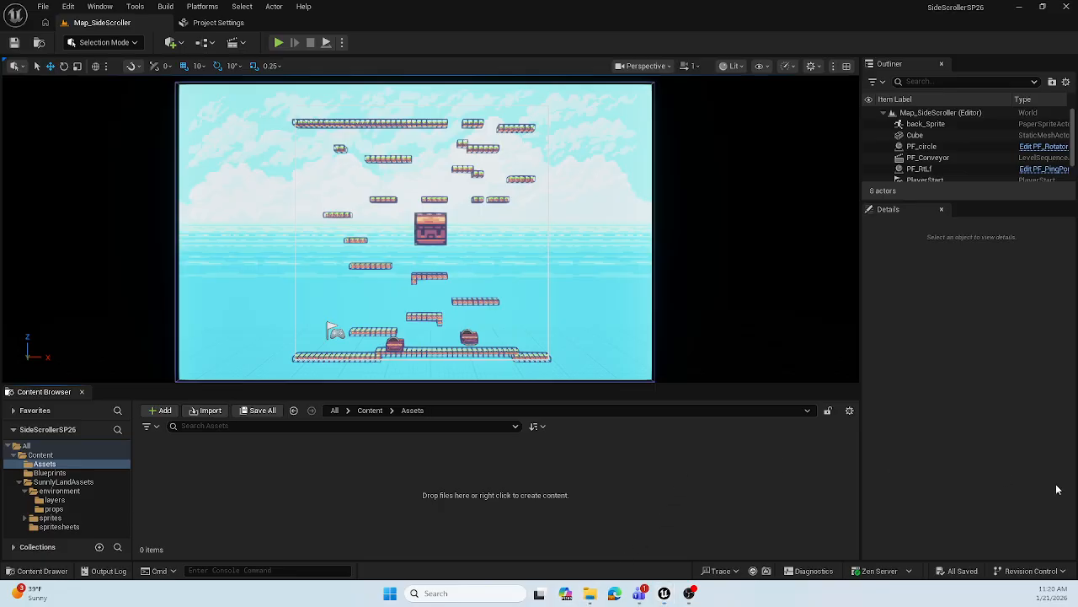
Import Platform-cube.fbx and Platform-long.fbx from the Unreal Projects folder into Assets with the default import settings
{"action": "mouse_move", "coordinate": [639, 593]}
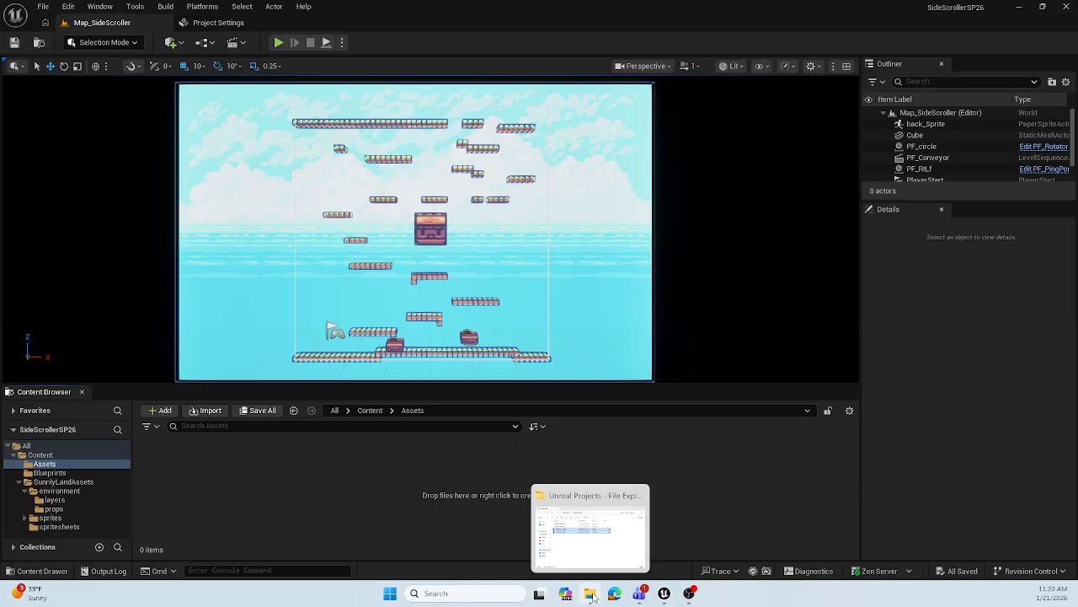
{"action": "left_click", "coordinate": [590, 593]}
{"action": "left_click_drag", "start_coordinate": [716, 143], "coordinate": [808, 49]}
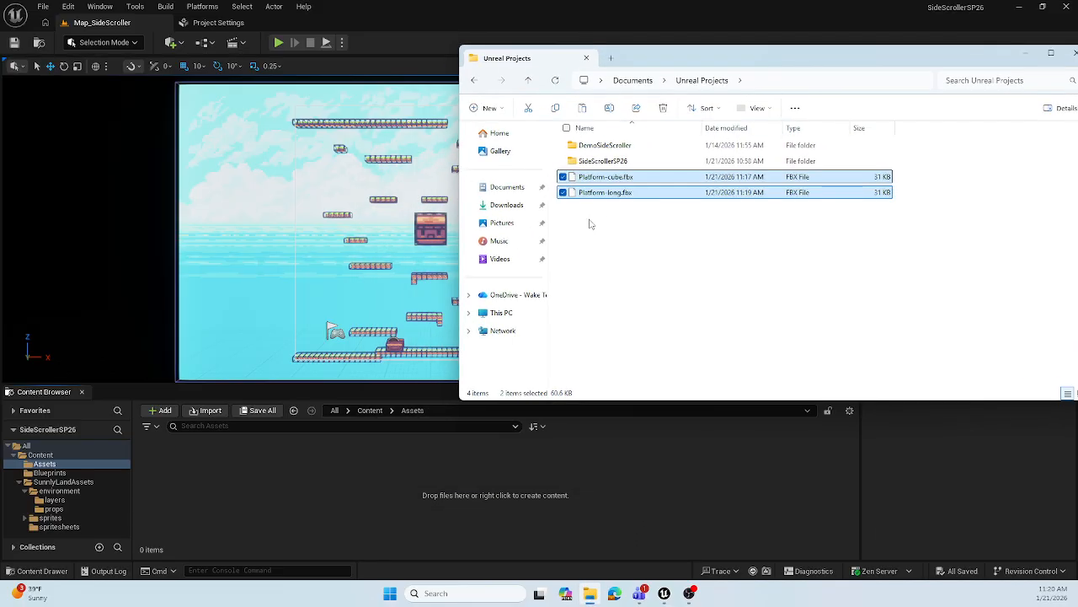
{"action": "left_click_drag", "start_coordinate": [598, 180], "coordinate": [347, 474]}
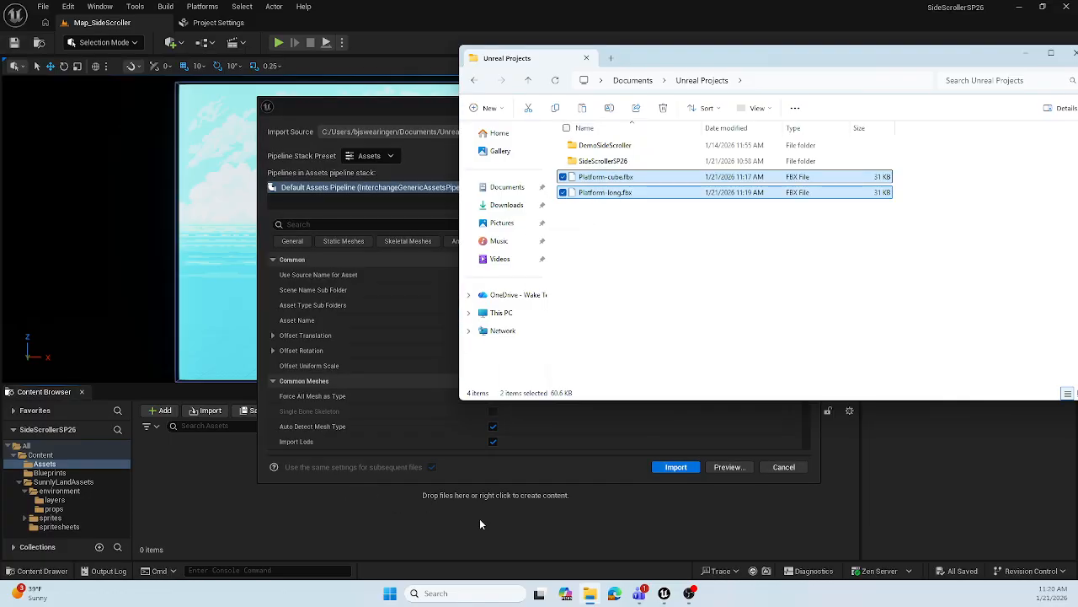
{"action": "left_click", "coordinate": [525, 467]}
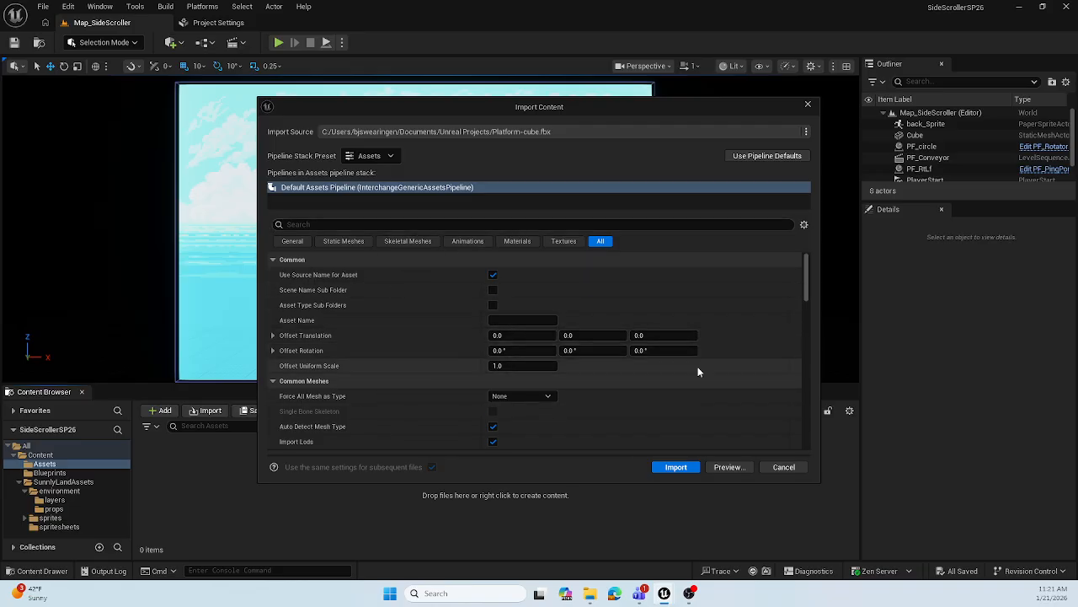
{"action": "left_click", "coordinate": [675, 467]}
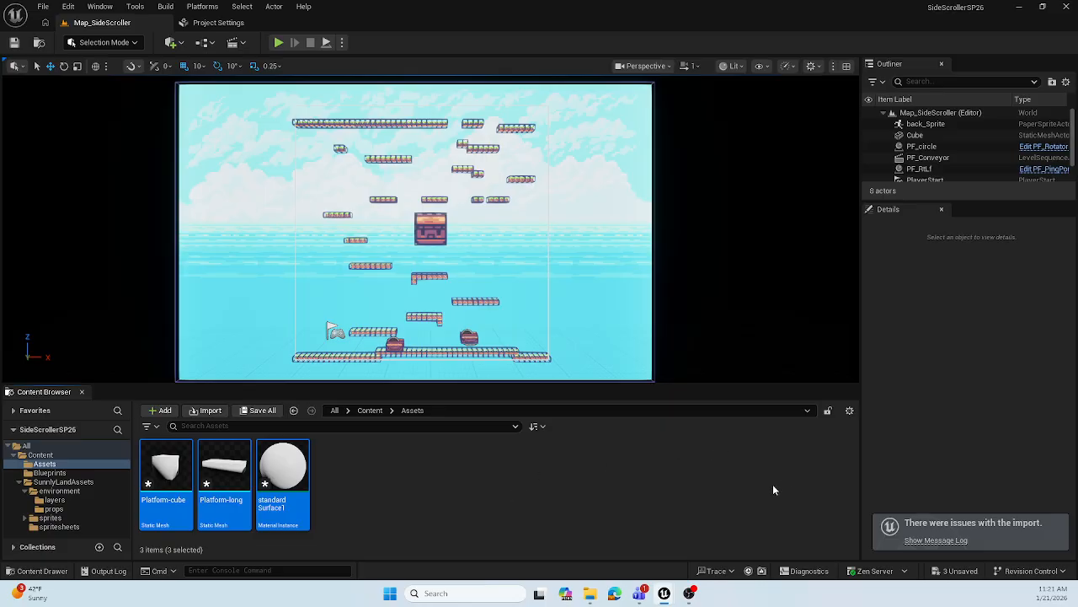
Read the import messages for the two platform meshes in the message log, then close it
{"action": "left_click", "coordinate": [939, 540]}
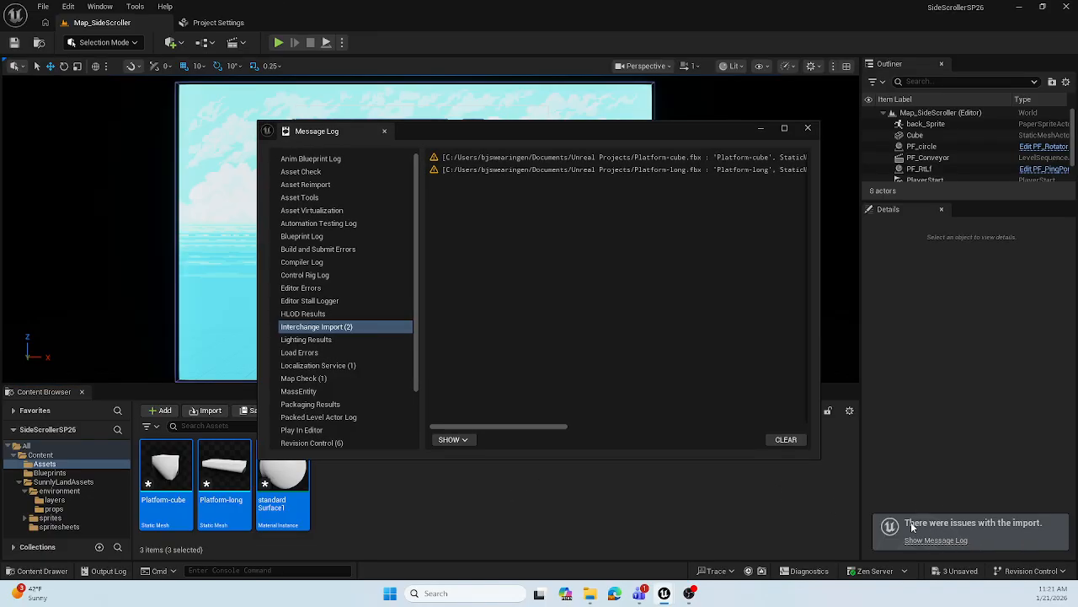
{"action": "left_click_drag", "start_coordinate": [548, 427], "coordinate": [631, 431]}
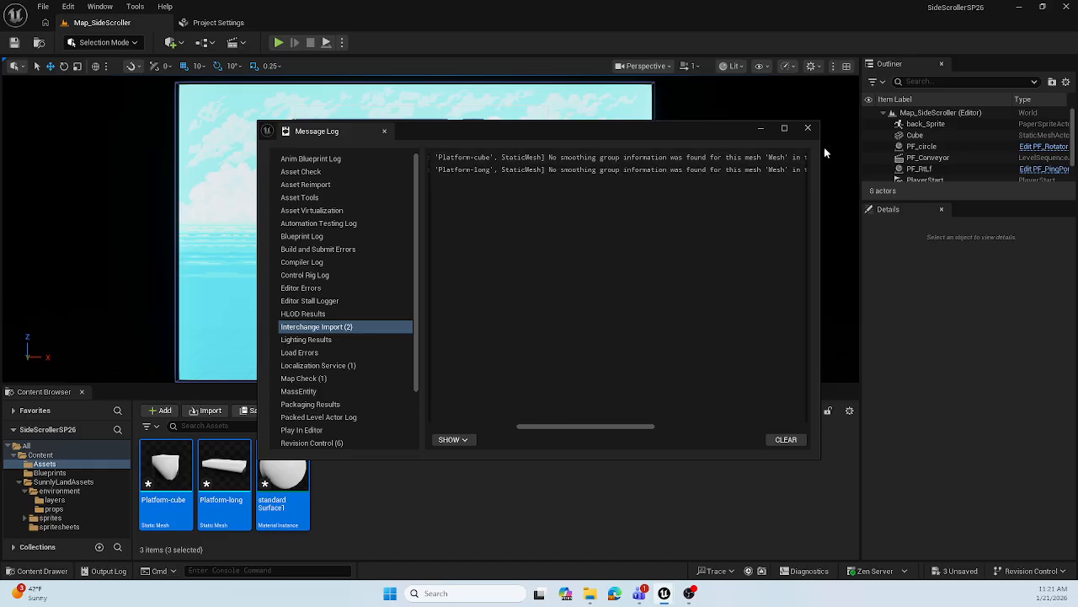
{"action": "left_click", "coordinate": [808, 131]}
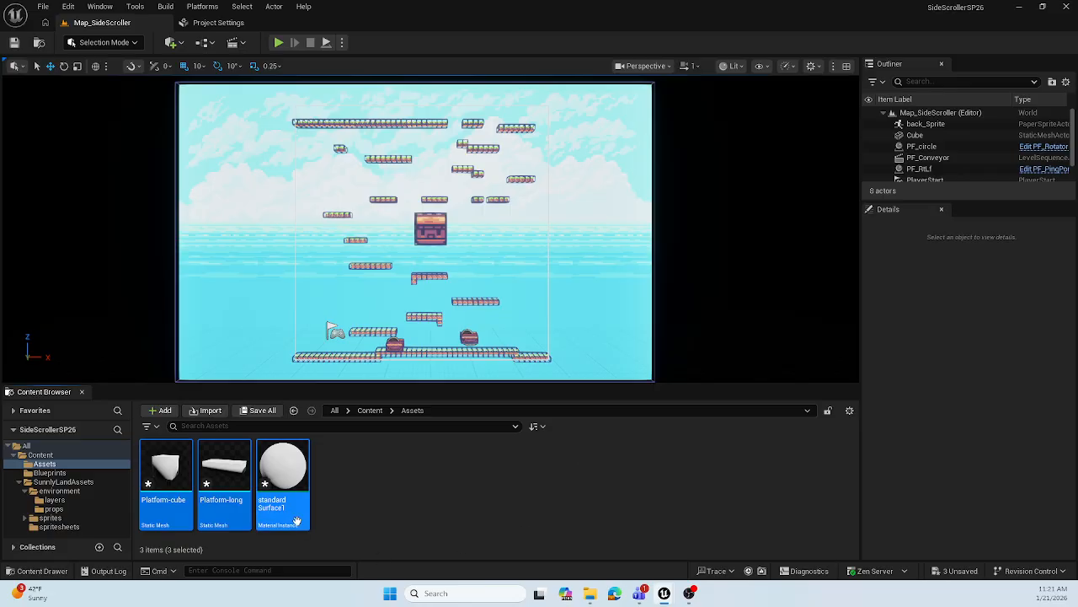
Inspect the Platform-long mesh up close in its mesh editor and close the editor
{"action": "left_click", "coordinate": [228, 479]}
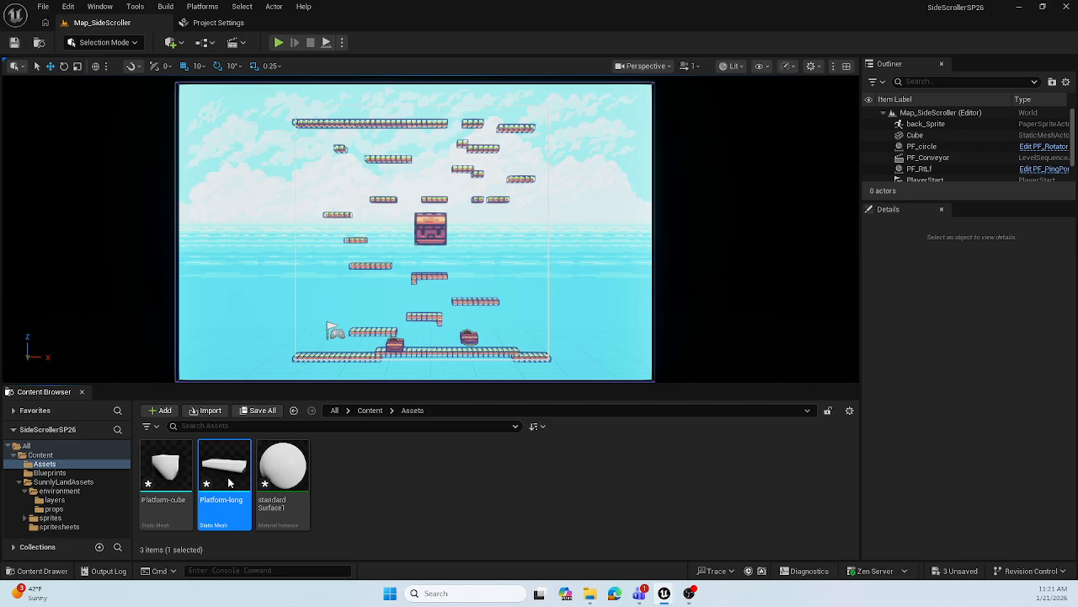
{"action": "double_click", "coordinate": [230, 482]}
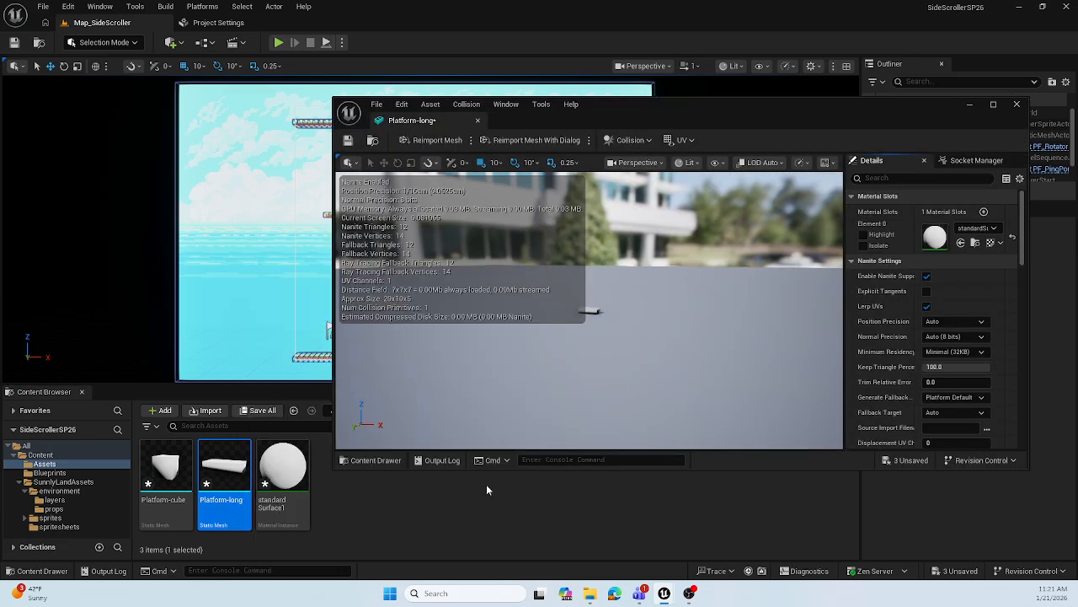
{"action": "scroll", "coordinate": [613, 325], "scroll_direction": "up", "scroll_amount": 5}
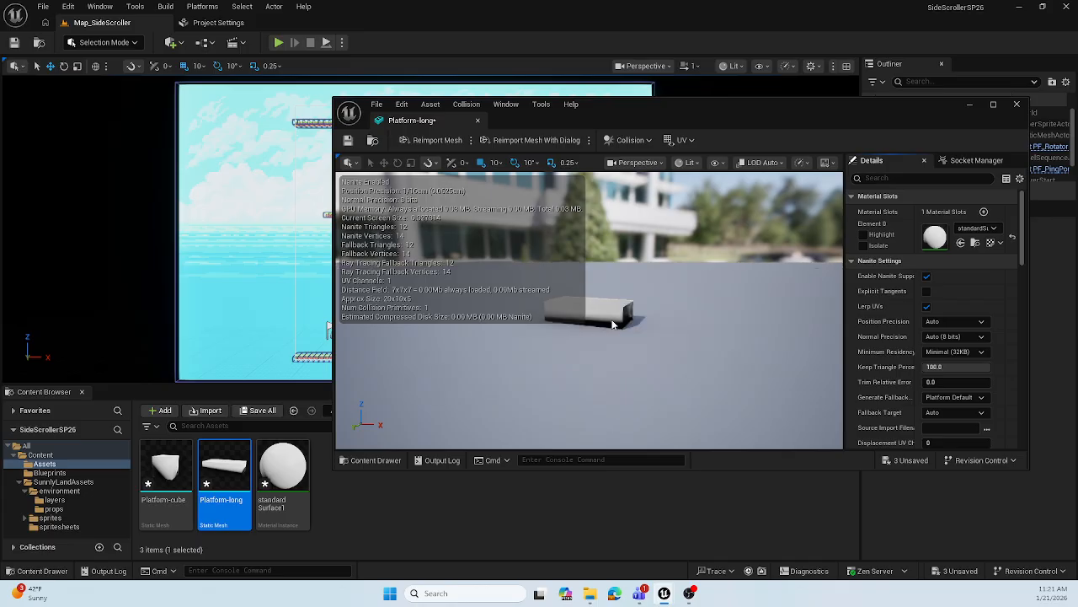
{"action": "left_click_drag", "start_coordinate": [620, 322], "coordinate": [600, 284]}
{"action": "right_click_drag", "start_coordinate": [601, 284], "coordinate": [576, 295]}
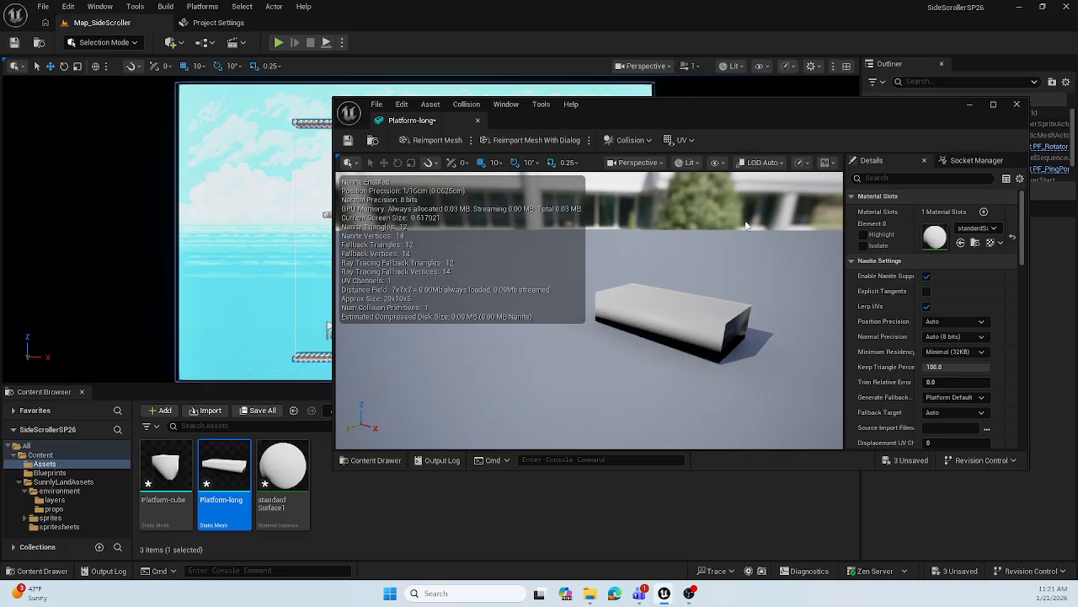
{"action": "left_click", "coordinate": [1017, 104]}
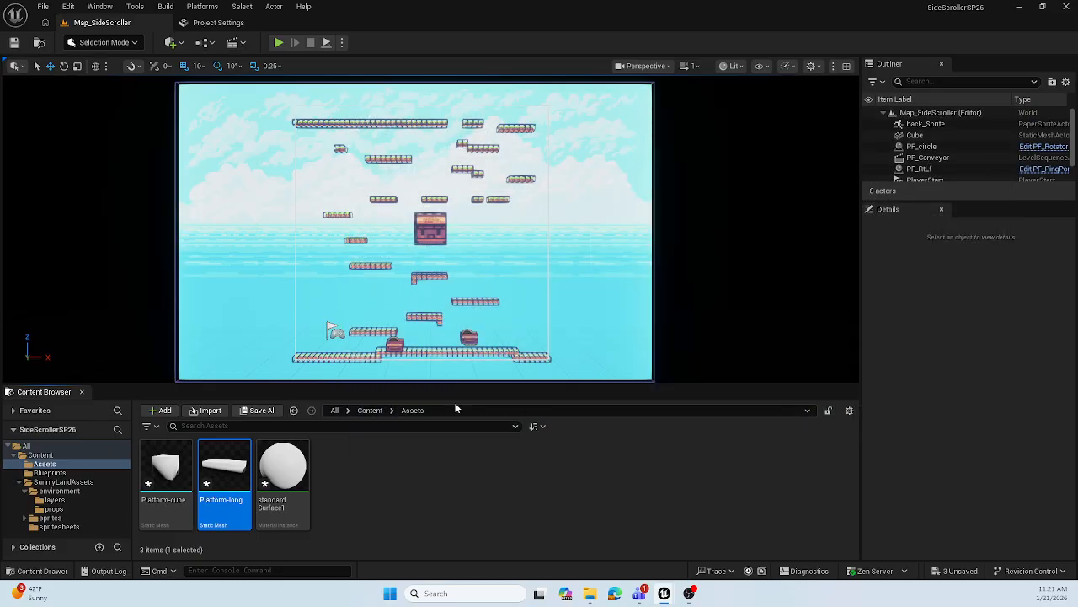
Play-test the level by walking the fox character toward the platform step, stop playing, and examine the step at an angle
{"action": "left_click", "coordinate": [279, 44]}
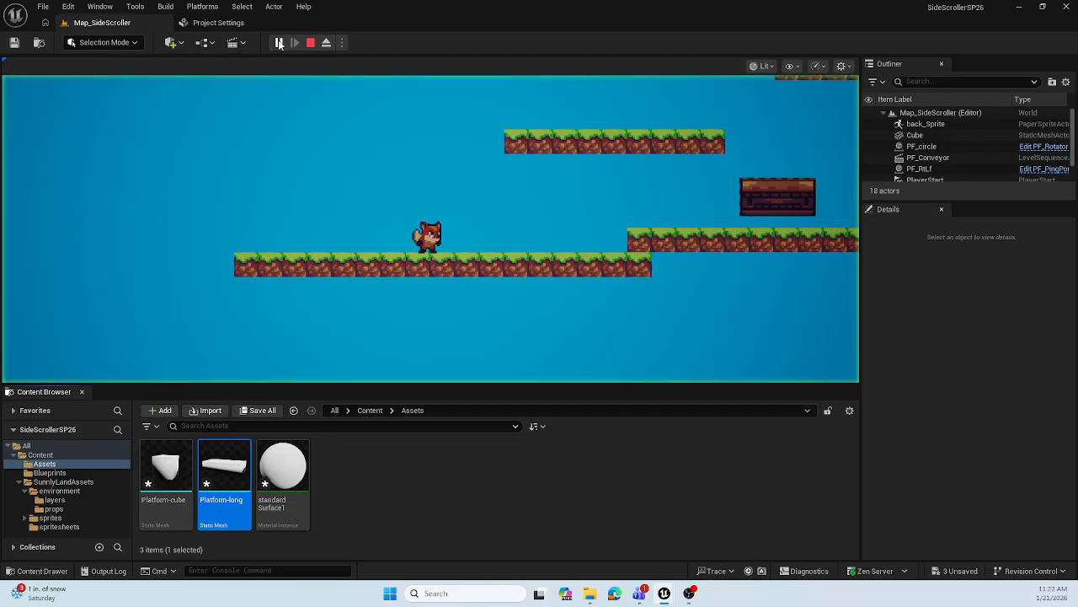
{"action": "left_click", "coordinate": [532, 246]}
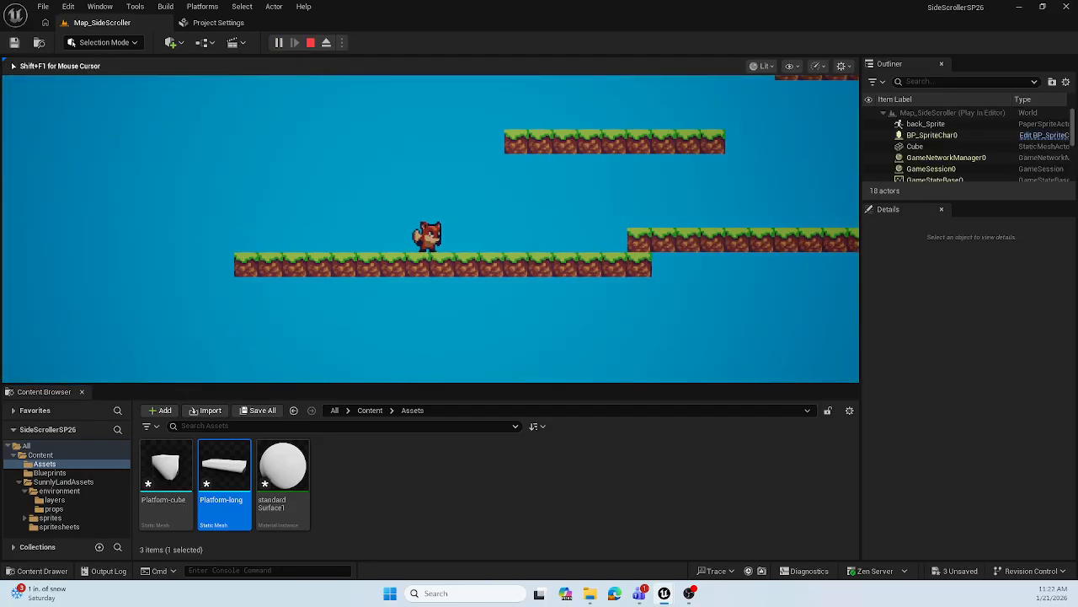
{"action": "key", "text": "d"}
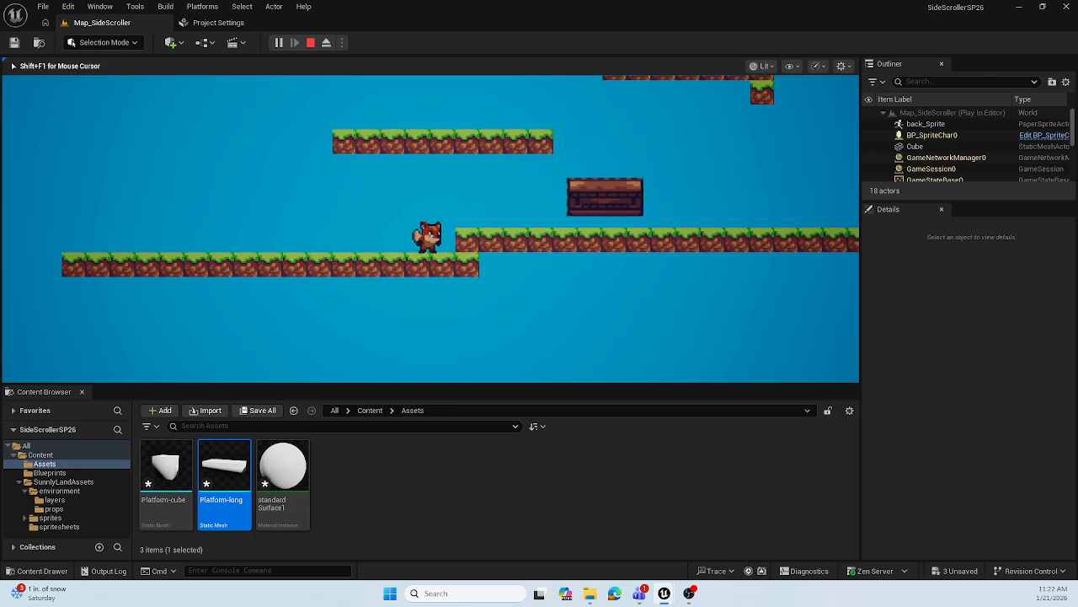
{"action": "key", "text": "Escape"}
{"action": "right_click_drag", "start_coordinate": [319, 230], "coordinate": [273, 245]}
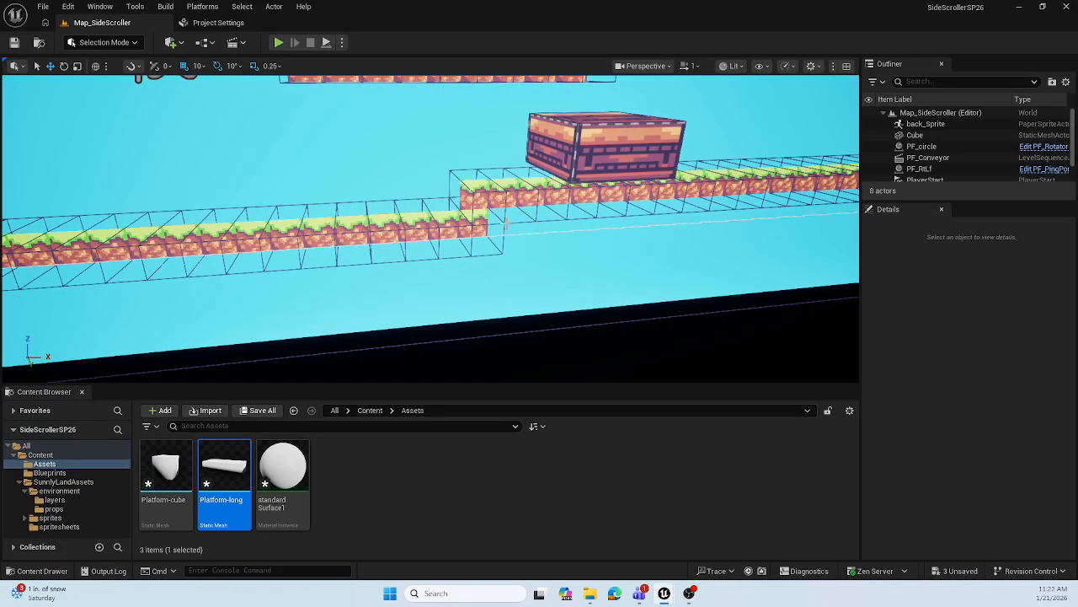
Create a Blueprint Class with Actor as parent in the Assets folder and name it PF_pingpong
{"action": "left_click", "coordinate": [411, 485]}
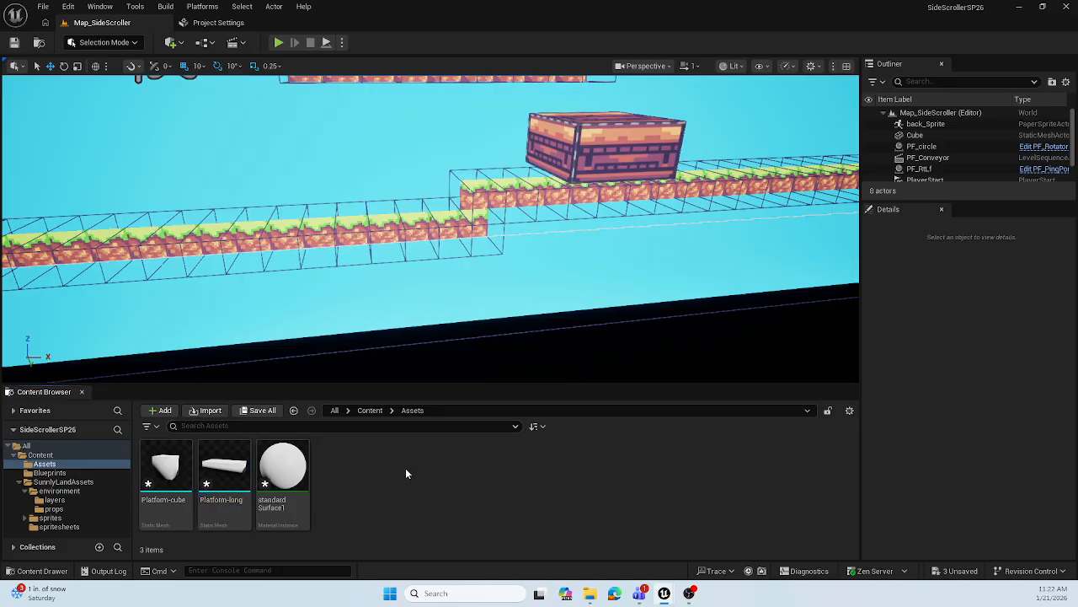
{"action": "right_click", "coordinate": [432, 464]}
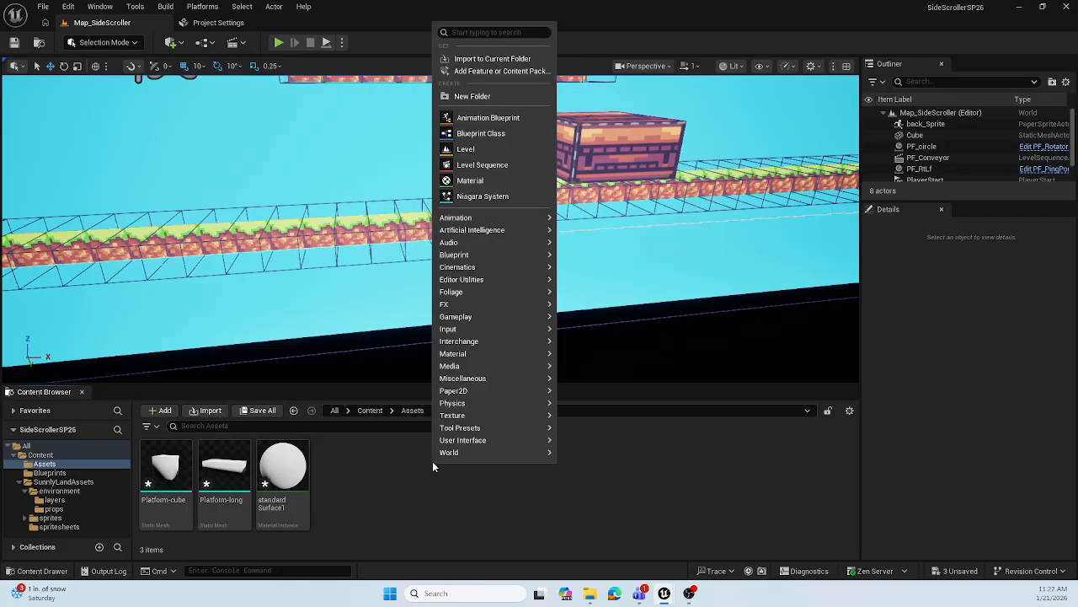
{"action": "left_click", "coordinate": [481, 133]}
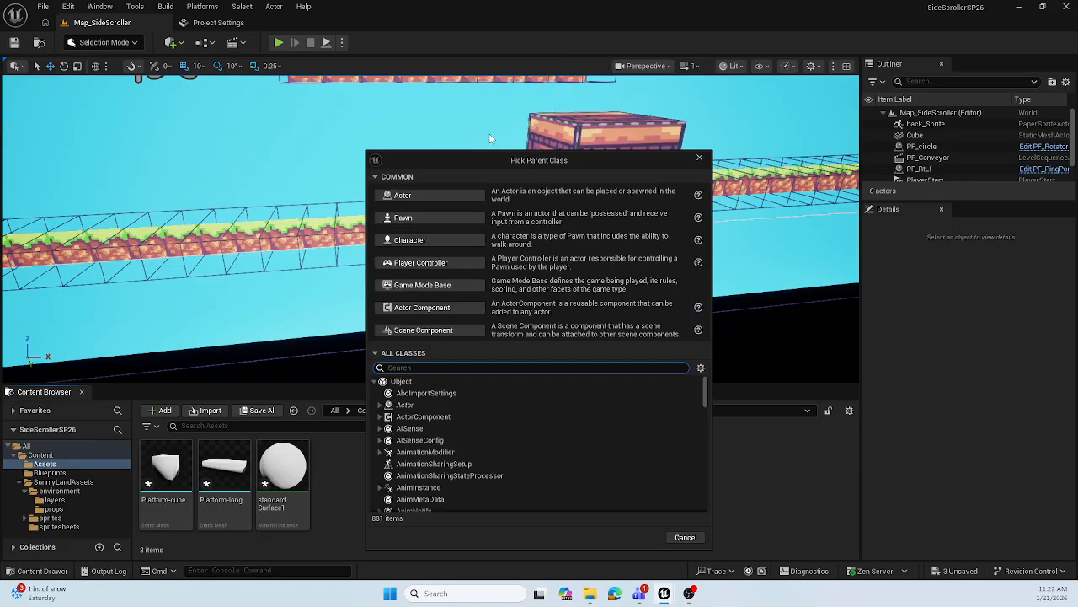
{"action": "left_click", "coordinate": [419, 193]}
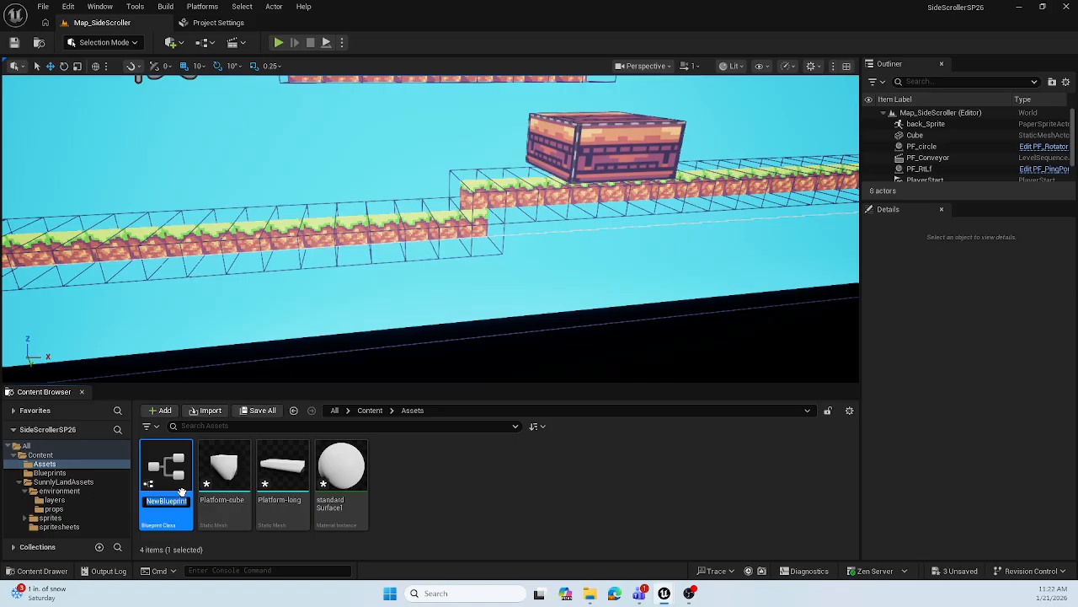
{"action": "type", "text": "PF_pingpong"}
{"action": "key", "text": "Return"}
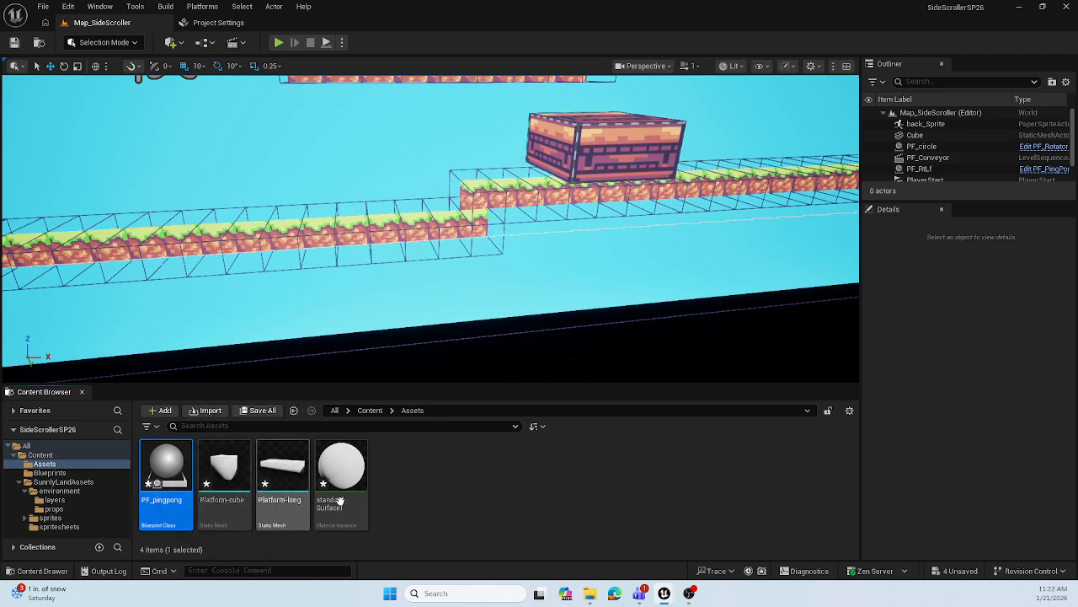
Open the PF_pingpong blueprint and dock its editor beside the level and project settings in the main window
{"action": "double_click", "coordinate": [168, 461]}
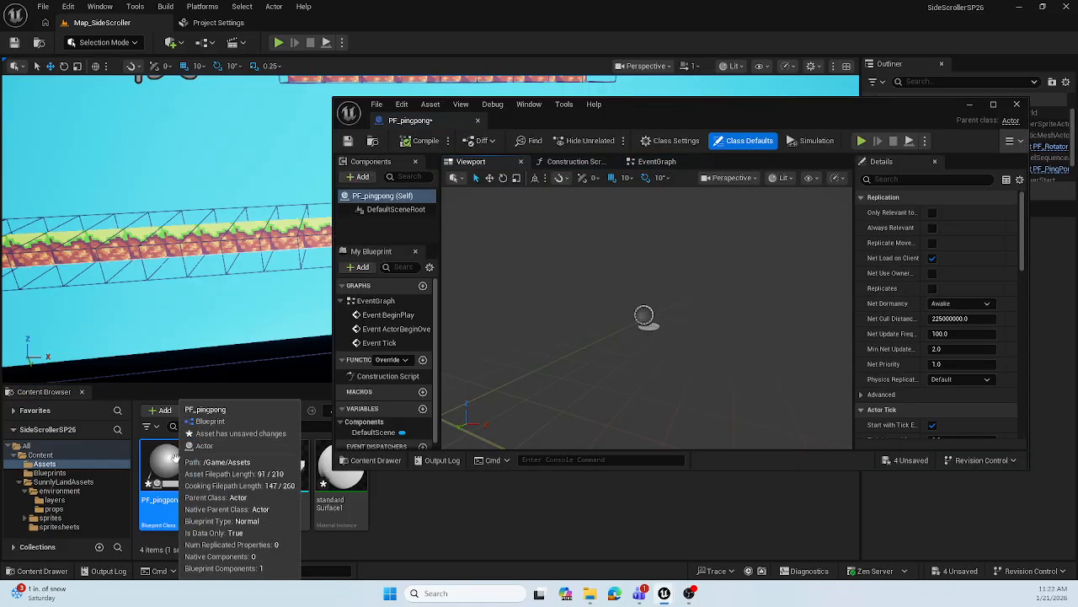
{"action": "left_click_drag", "start_coordinate": [648, 108], "coordinate": [675, 40]}
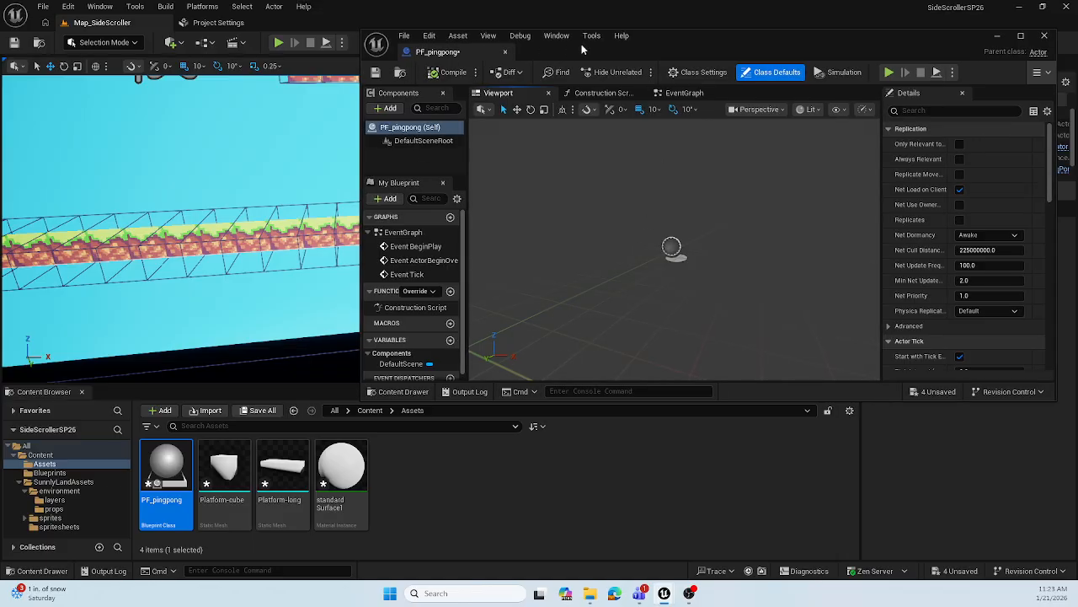
{"action": "left_click_drag", "start_coordinate": [661, 33], "coordinate": [563, 45]}
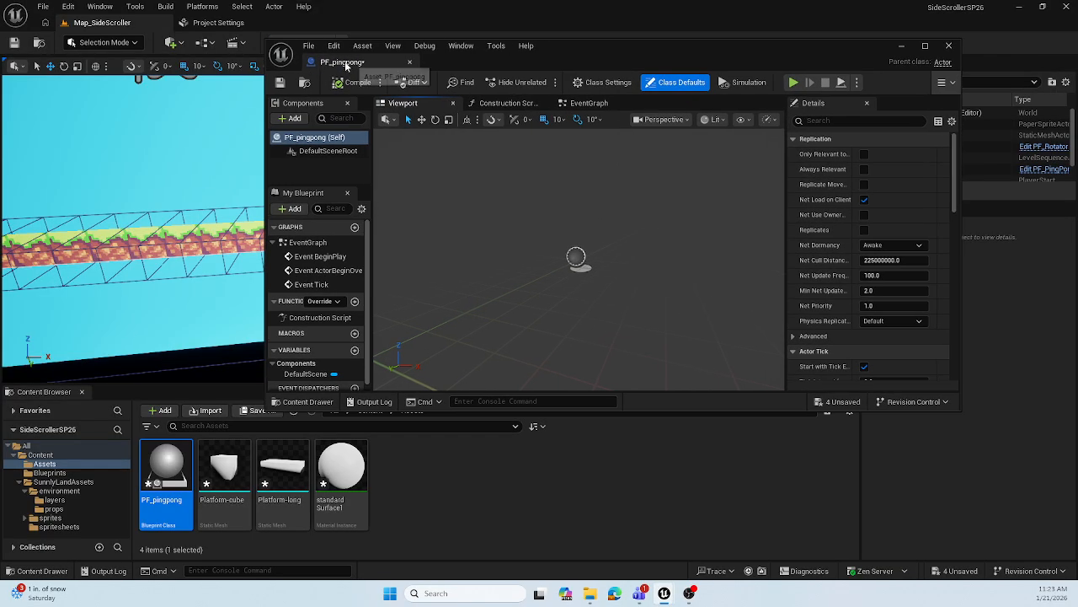
{"action": "left_click_drag", "start_coordinate": [346, 66], "coordinate": [360, 27]}
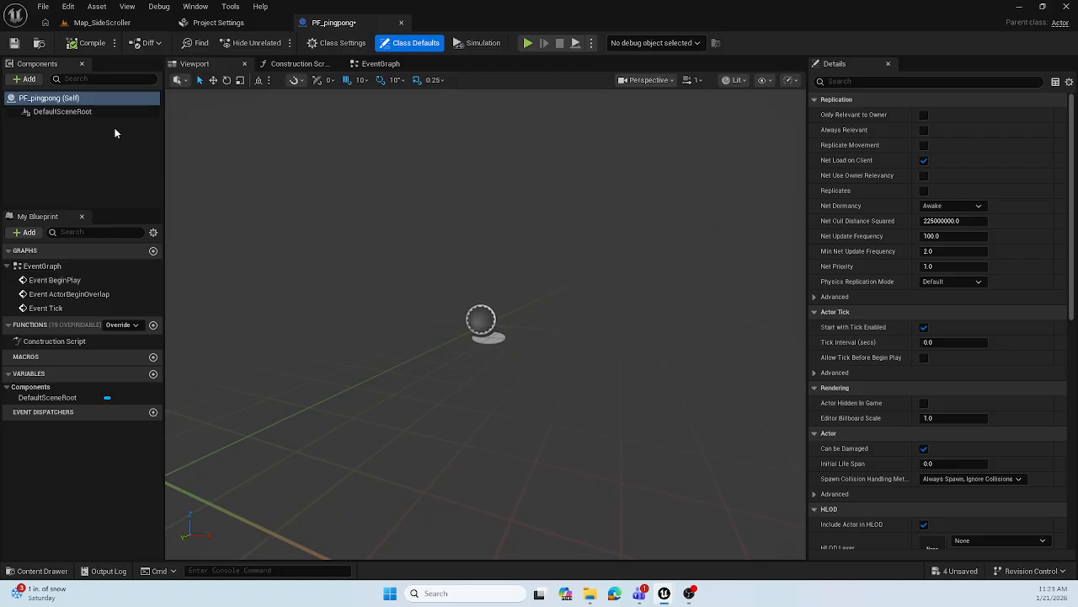
Add a Cube component to the PF_pingpong blueprint and flatten it to a Z scale of 0.25
{"action": "left_click", "coordinate": [26, 79]}
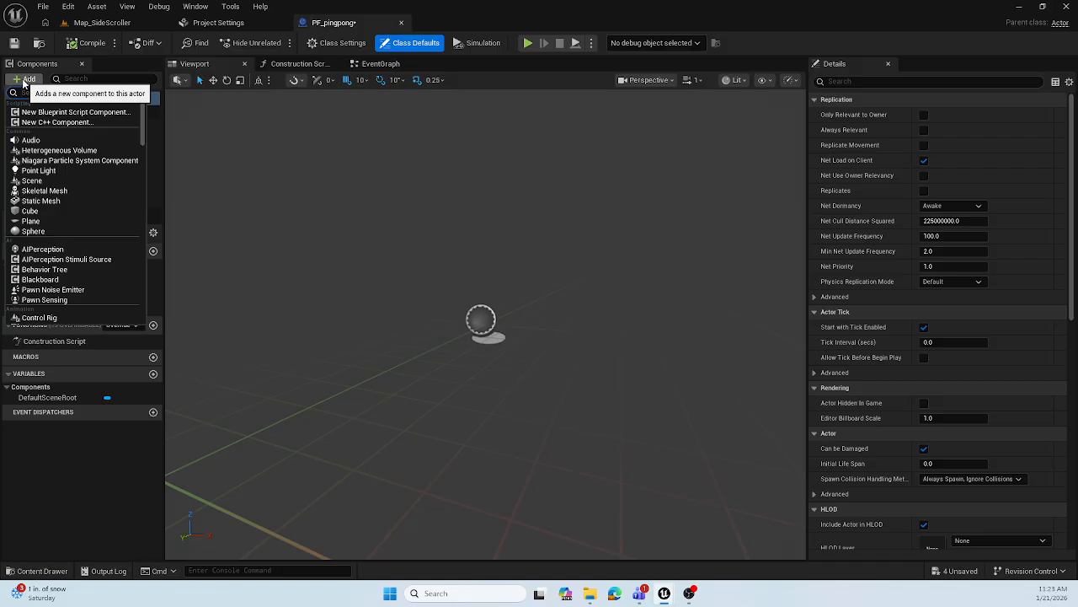
{"action": "left_click", "coordinate": [39, 215]}
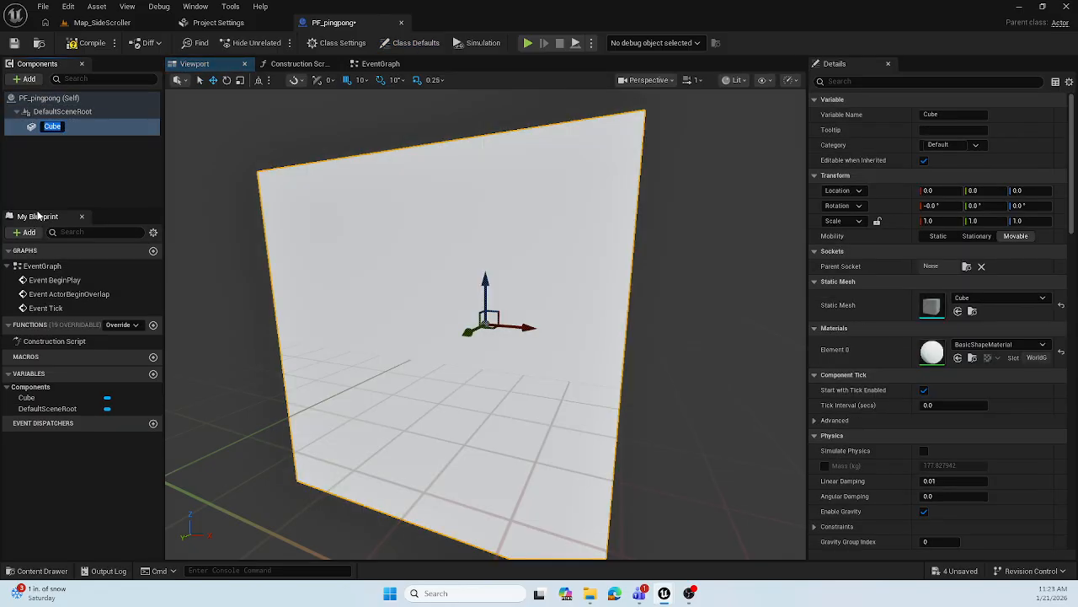
{"action": "left_click", "coordinate": [241, 80]}
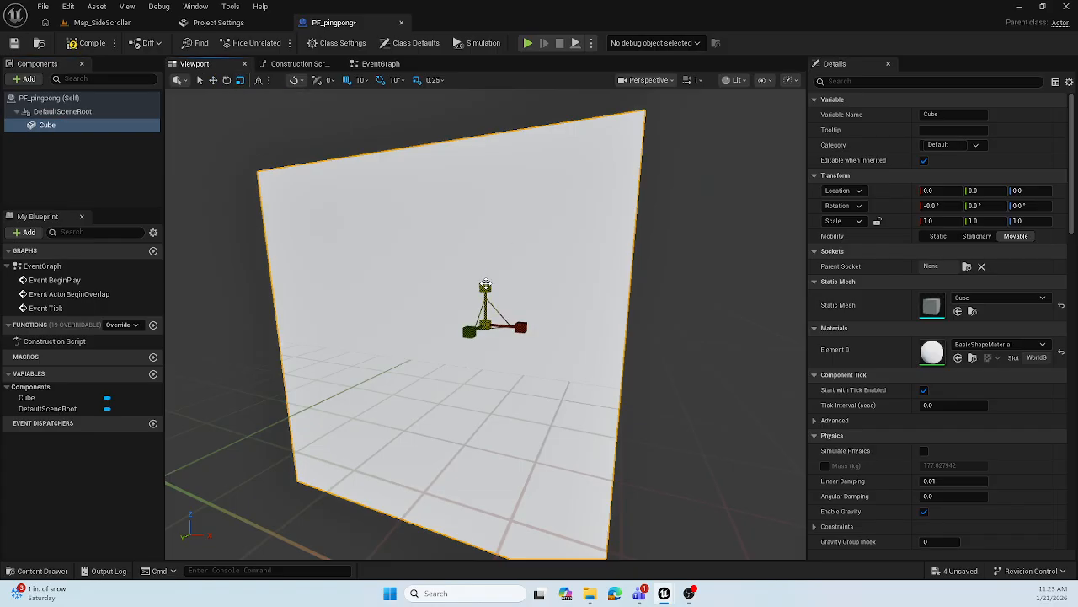
{"action": "left_click_drag", "start_coordinate": [485, 288], "coordinate": [486, 354]}
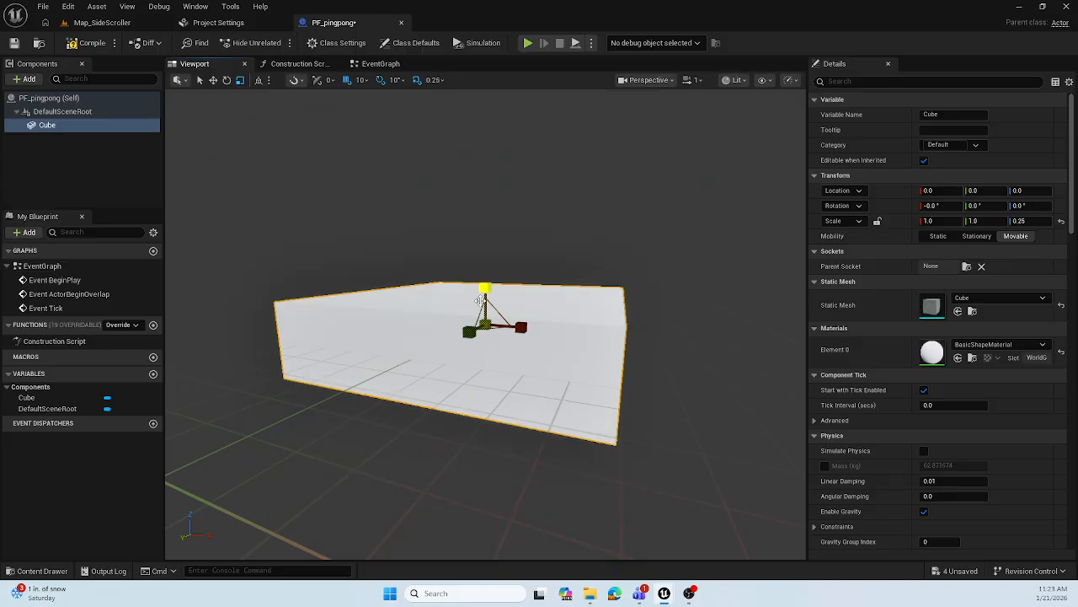
Narrow the Cube component to an X scale of 0.5
{"action": "right_click_drag", "start_coordinate": [480, 301], "coordinate": [442, 320]}
{"action": "mouse_move", "coordinate": [486, 325]}
{"action": "right_mouse_down"}
{"action": "mouse_move", "coordinate": [464, 309]}
{"action": "mouse_move", "coordinate": [527, 328]}
{"action": "mouse_move", "coordinate": [505, 316]}
{"action": "right_mouse_up"}
{"action": "key", "text": "s"}
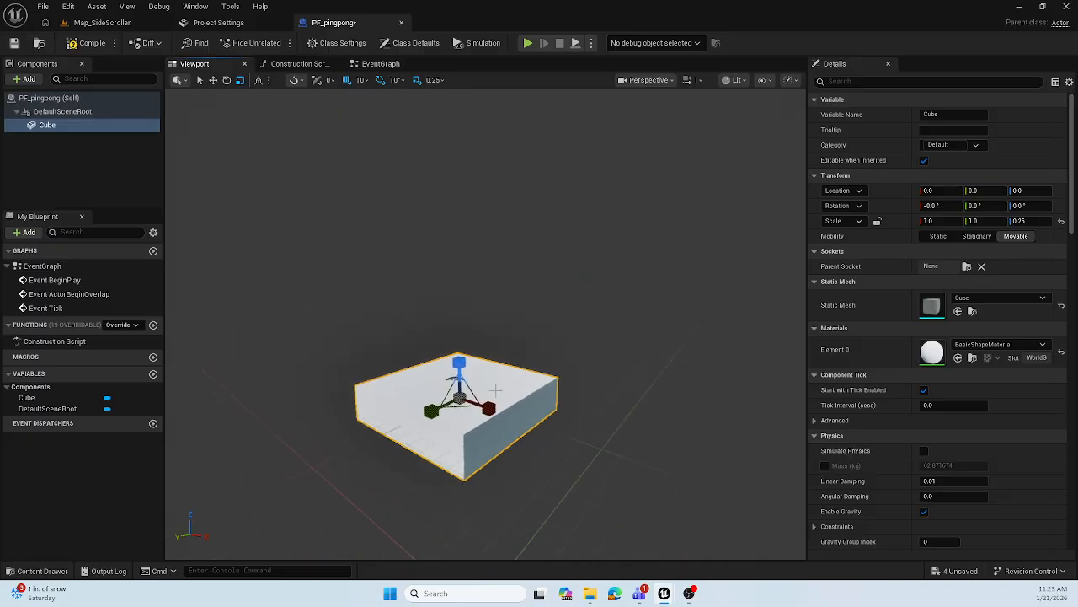
{"action": "left_click_drag", "start_coordinate": [488, 406], "coordinate": [475, 403]}
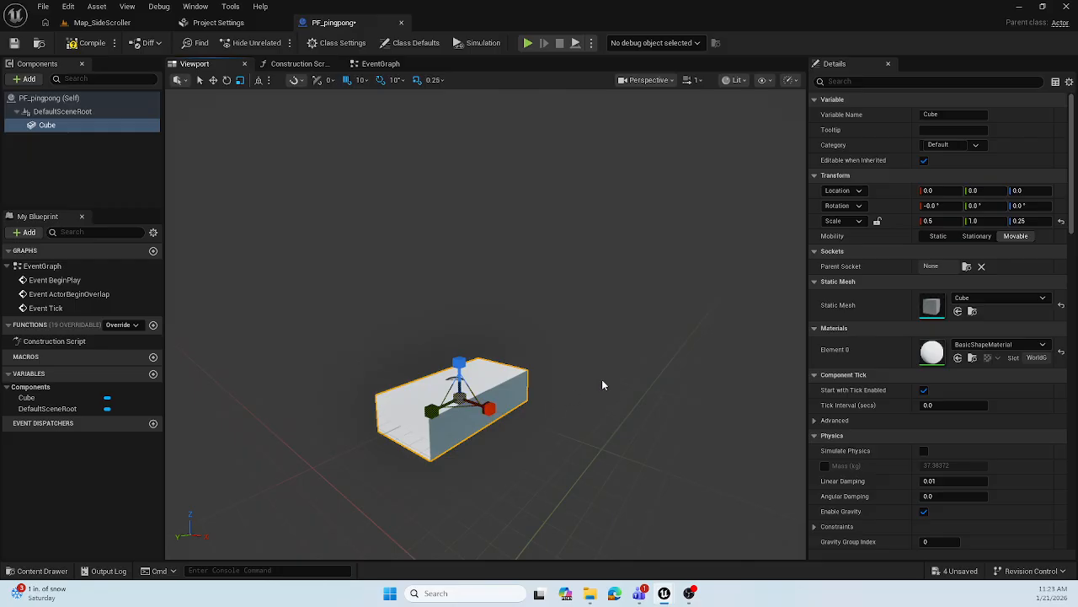
{"action": "middle_click_drag", "start_coordinate": [604, 385], "coordinate": [601, 278]}
{"action": "left_click_drag", "start_coordinate": [588, 377], "coordinate": [585, 325]}
{"action": "middle_click_drag", "start_coordinate": [586, 324], "coordinate": [564, 278]}
{"action": "left_click_drag", "start_coordinate": [564, 278], "coordinate": [562, 316]}
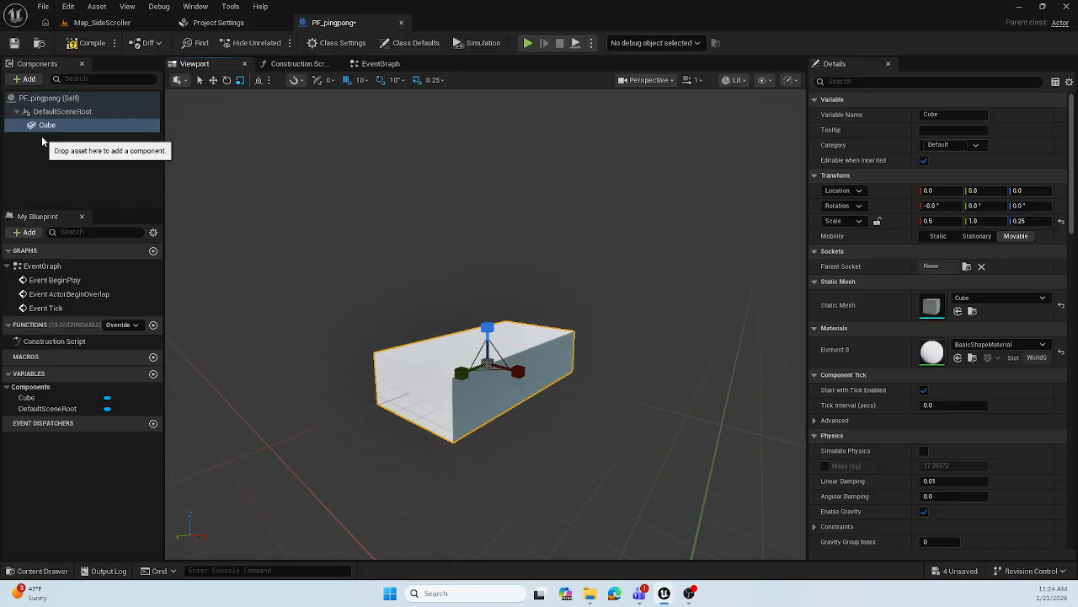
Add an Interp To Movement component to the blueprint and keep its default name
{"action": "left_click", "coordinate": [26, 79]}
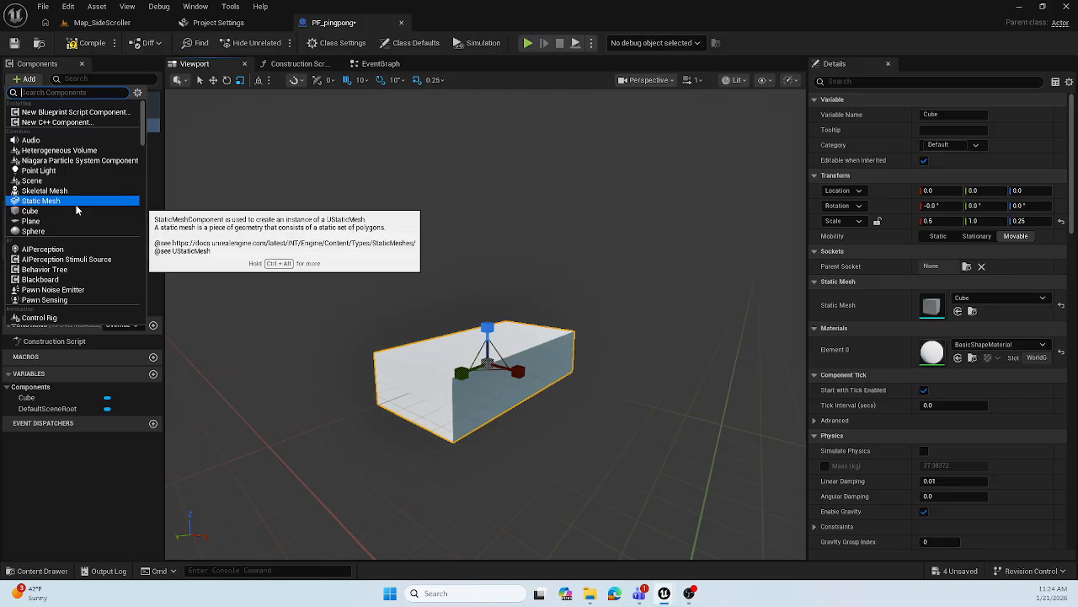
{"action": "scroll", "coordinate": [81, 210], "scroll_direction": "down", "scroll_amount": 3}
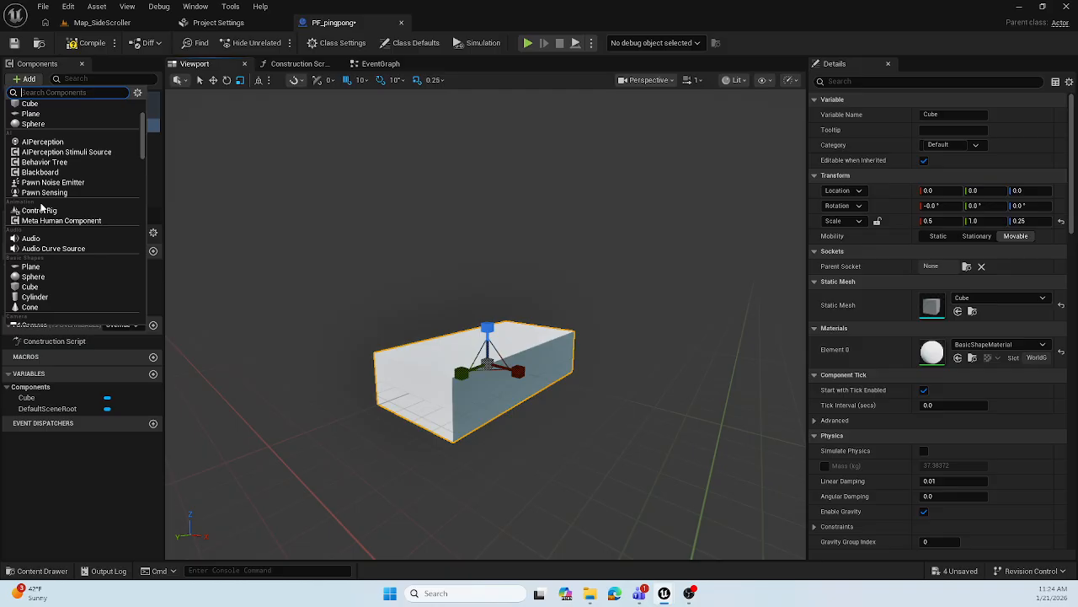
{"action": "scroll", "coordinate": [42, 212], "scroll_direction": "down", "scroll_amount": 5}
{"action": "scroll", "coordinate": [42, 211], "scroll_direction": "down", "scroll_amount": 10}
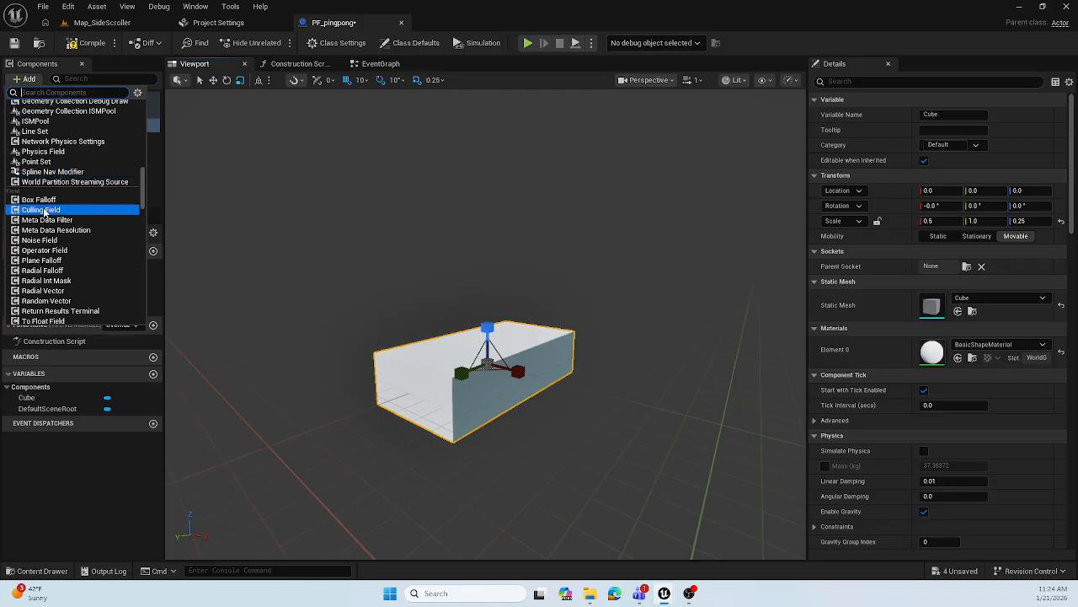
{"action": "scroll", "coordinate": [42, 213], "scroll_direction": "down", "scroll_amount": 5}
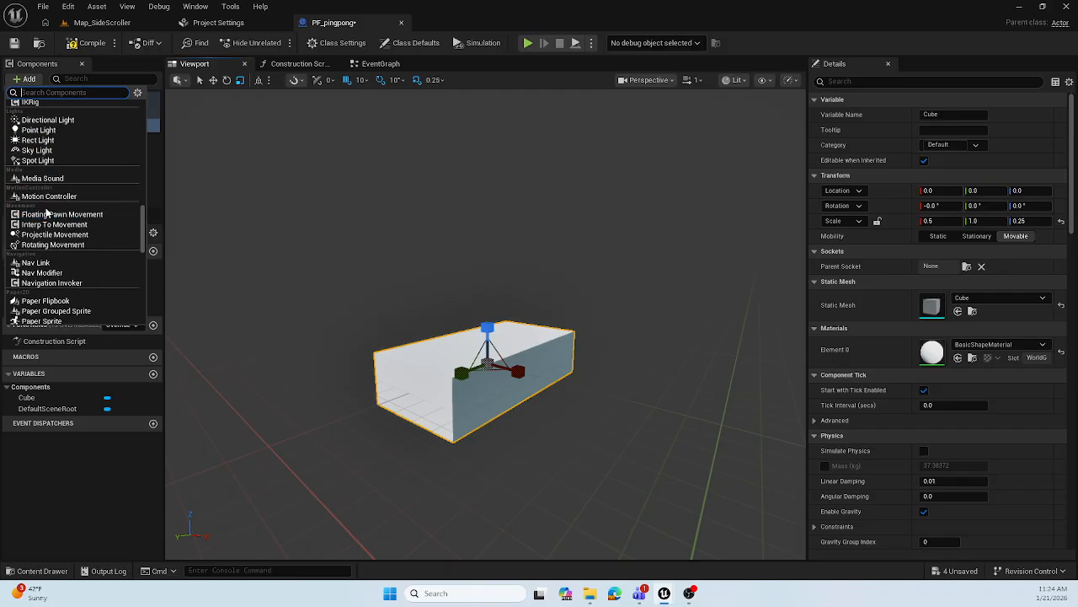
{"action": "scroll", "coordinate": [45, 209], "scroll_direction": "down", "scroll_amount": 2}
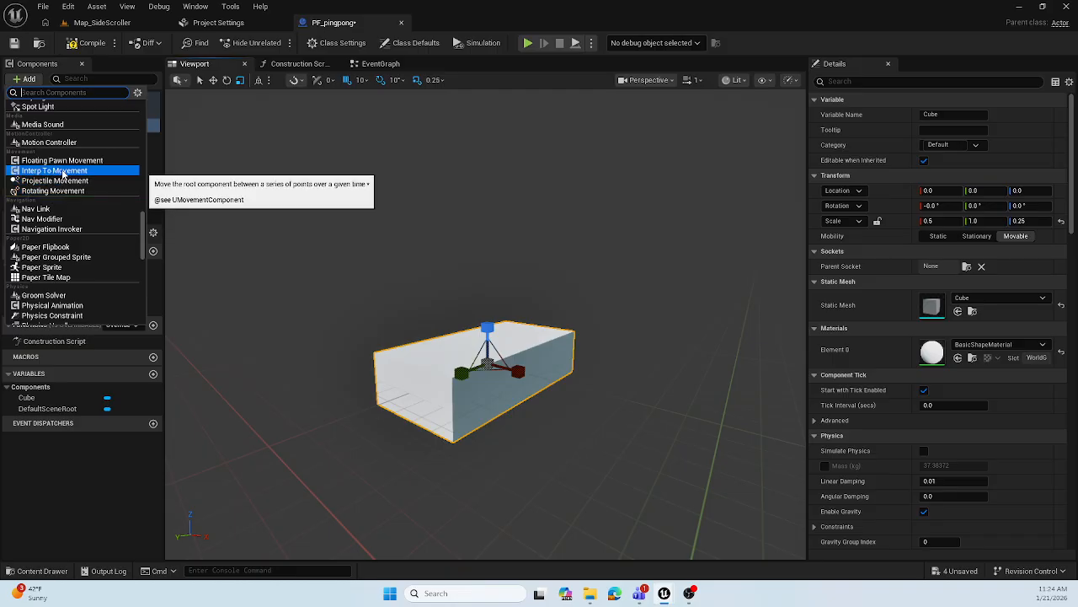
{"action": "left_click", "coordinate": [55, 170]}
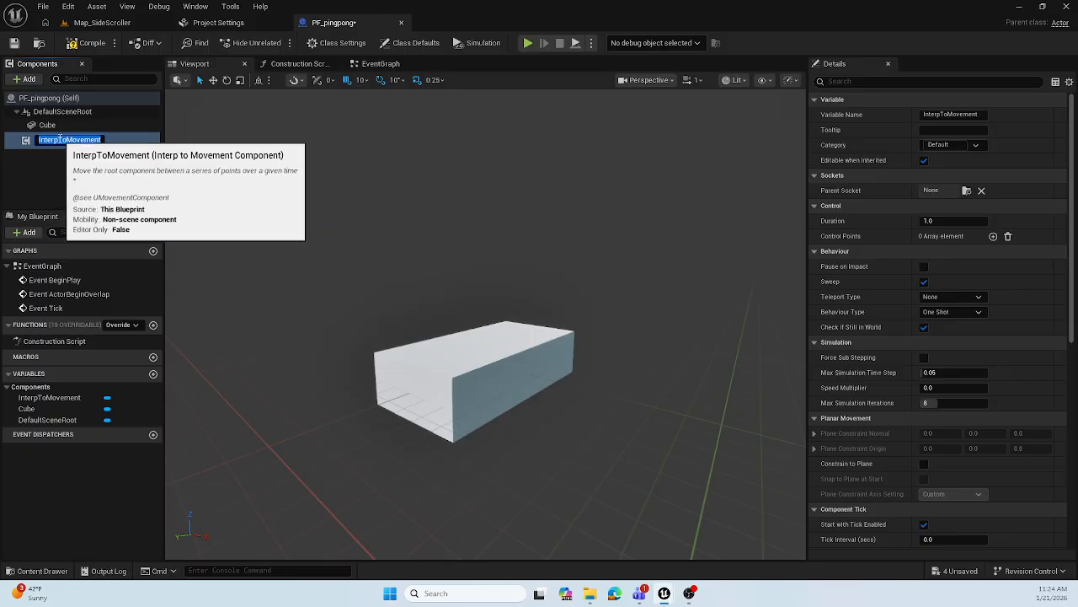
{"action": "left_click", "coordinate": [124, 143]}
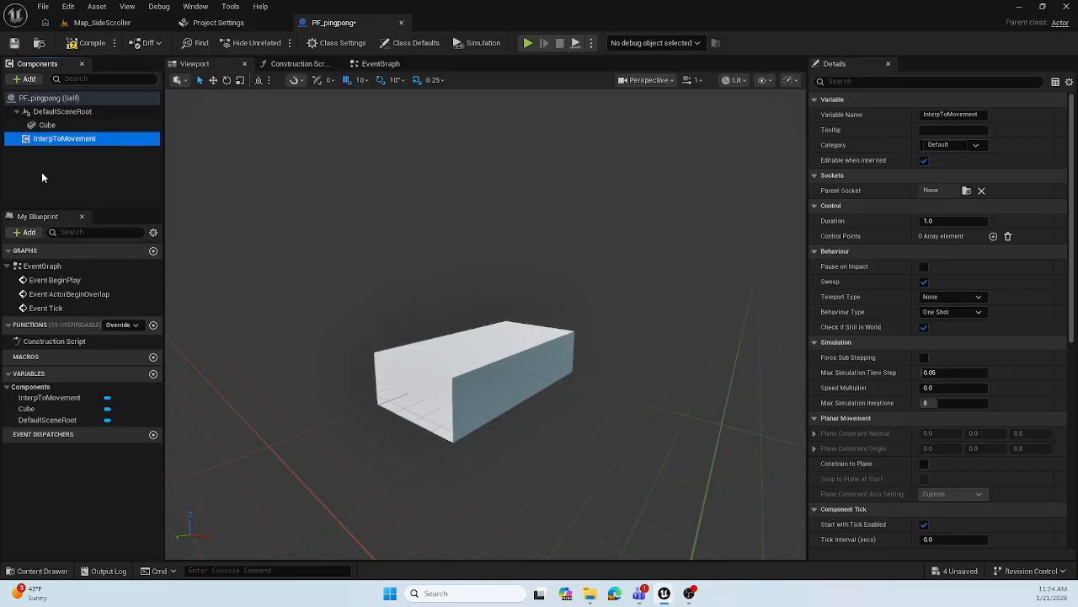
Set the InterpToMovement duration to 4.0 and add three control points
{"action": "left_click", "coordinate": [936, 221]}
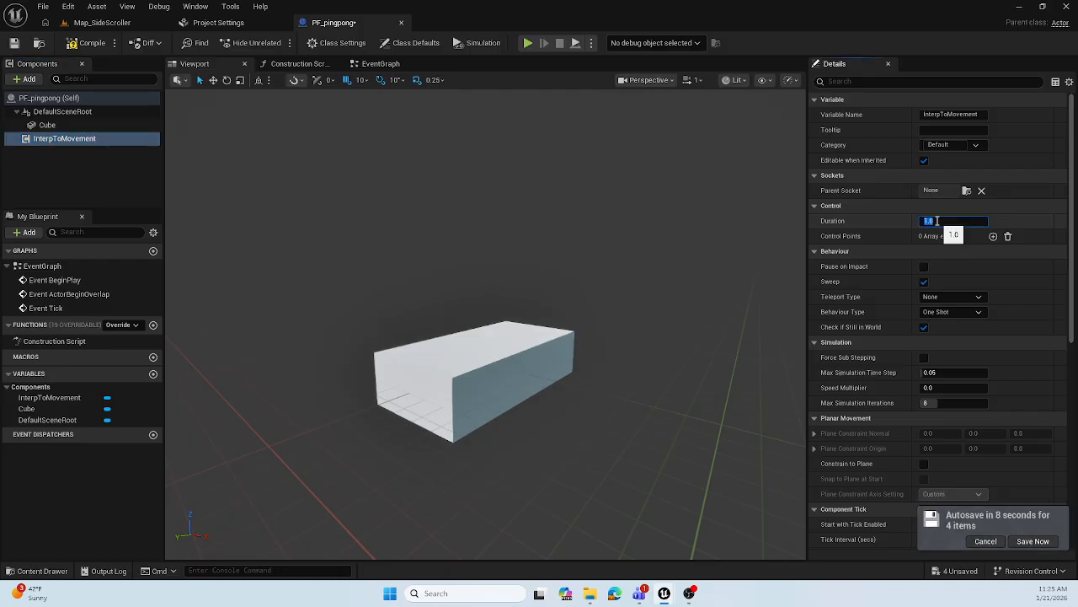
{"action": "type", "text": "4"}
{"action": "key", "text": "Return"}
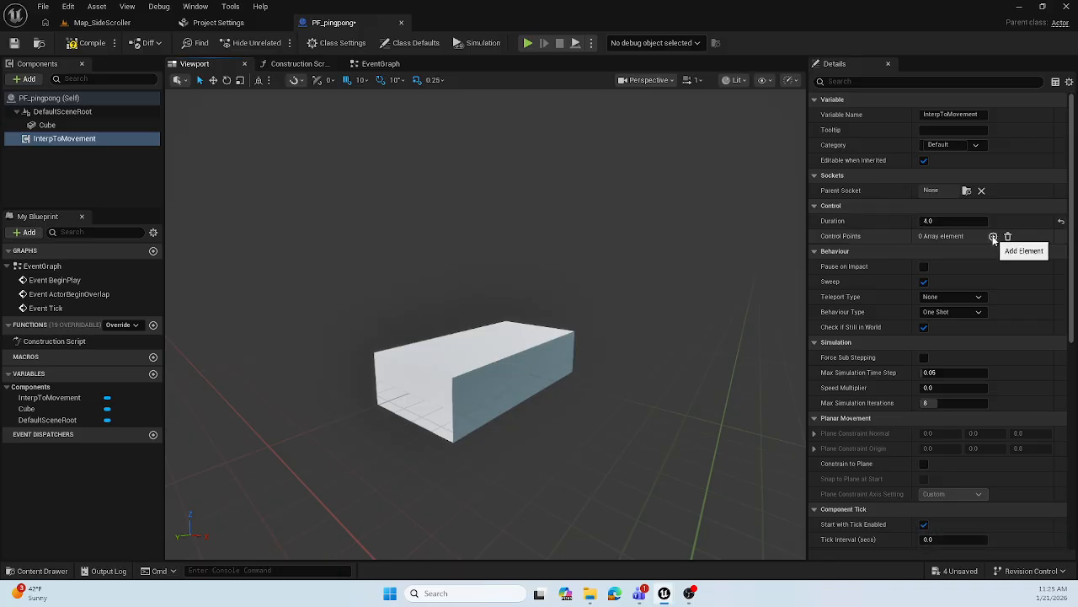
{"action": "left_click", "coordinate": [993, 236]}
{"action": "left_click", "coordinate": [993, 237]}
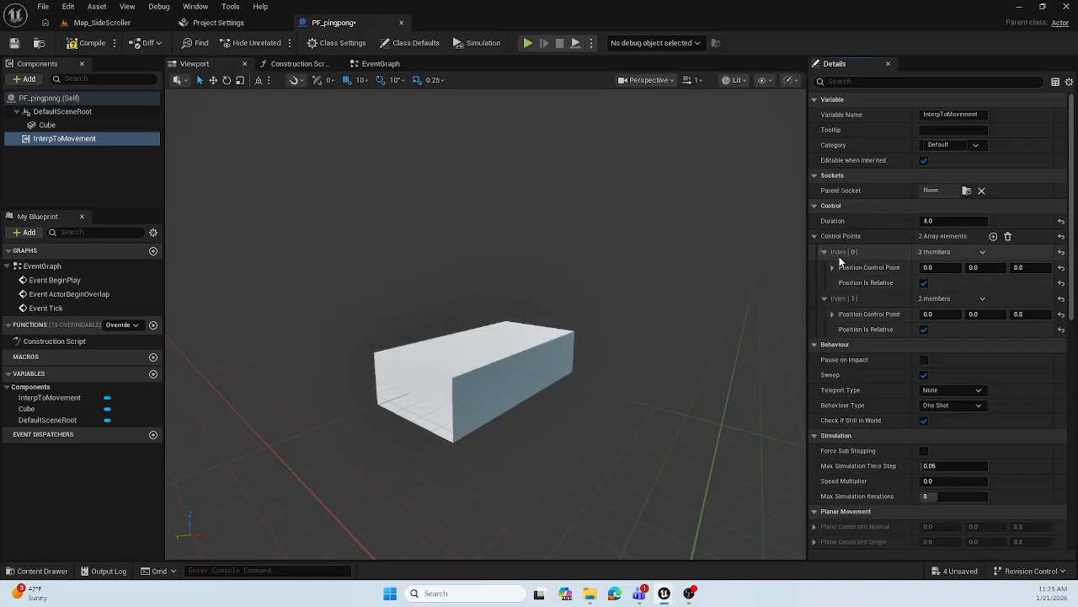
{"action": "left_click", "coordinate": [993, 236]}
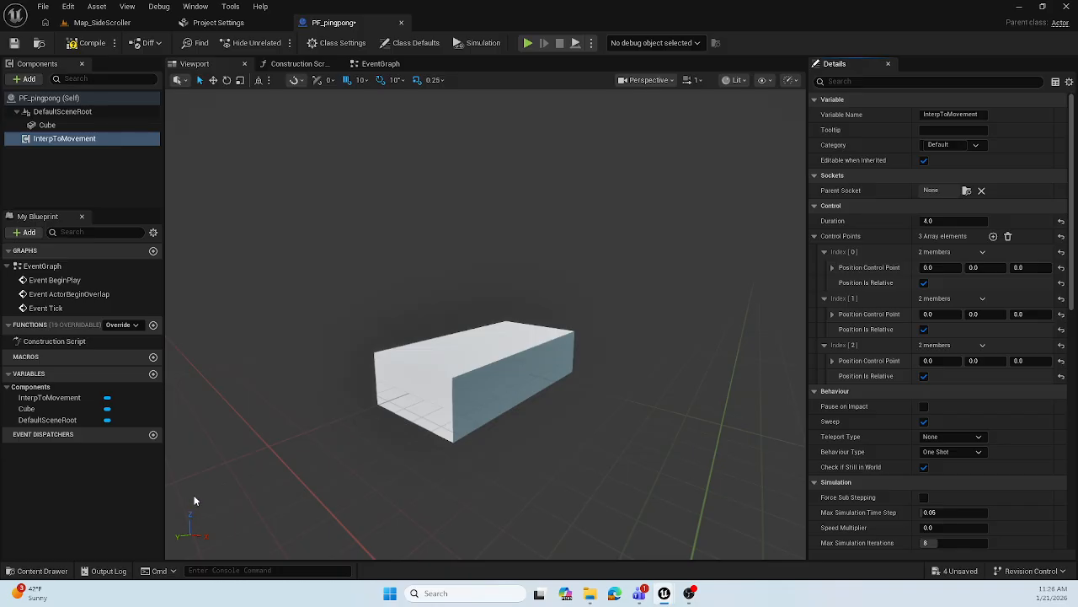
Check the axis directions in the Map_SideScroller level and set the X position of control point Index 1 to 100 in PF_pingpong
{"action": "left_click", "coordinate": [102, 22]}
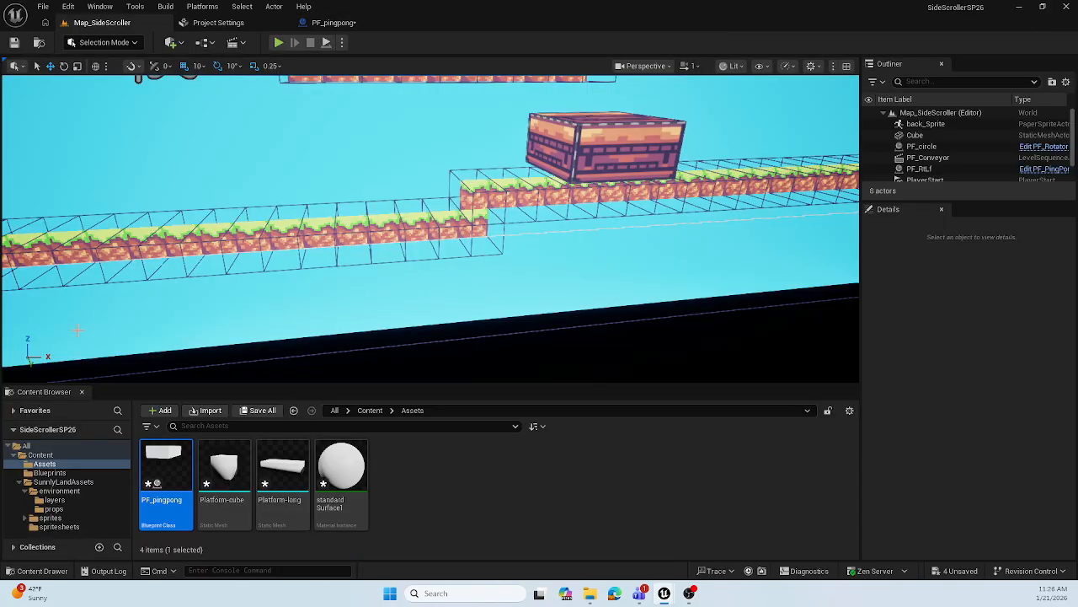
{"action": "right_click_drag", "start_coordinate": [90, 345], "coordinate": [89, 329]}
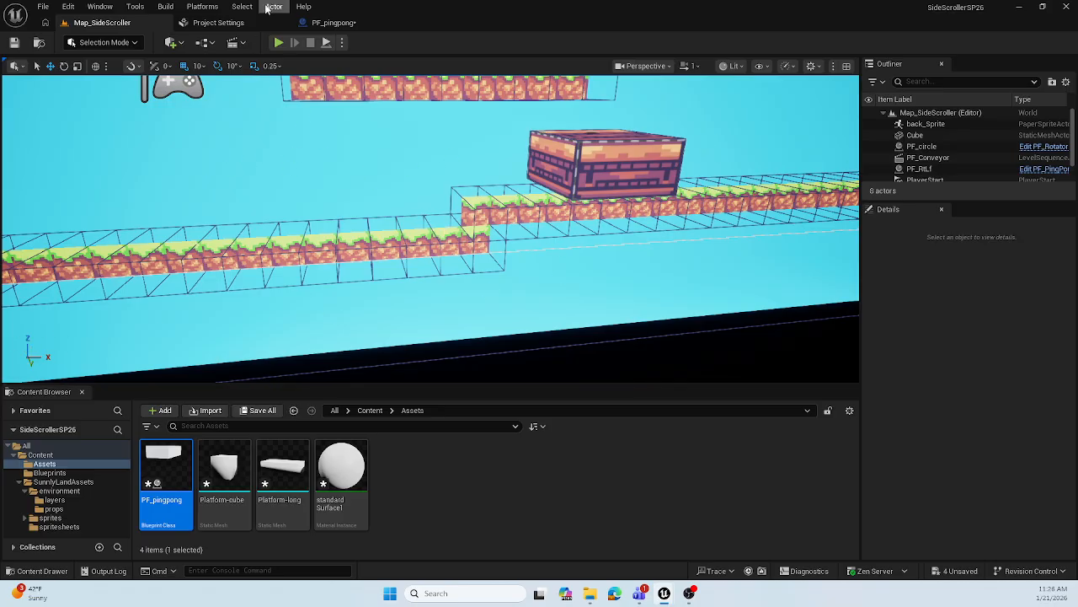
{"action": "left_click", "coordinate": [337, 22]}
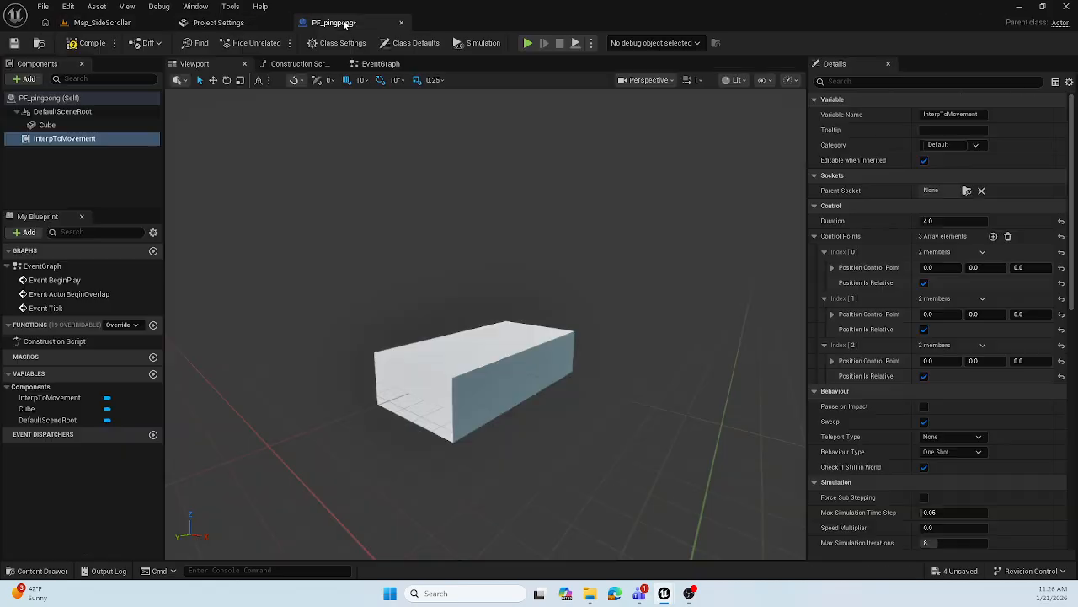
{"action": "left_click", "coordinate": [943, 315]}
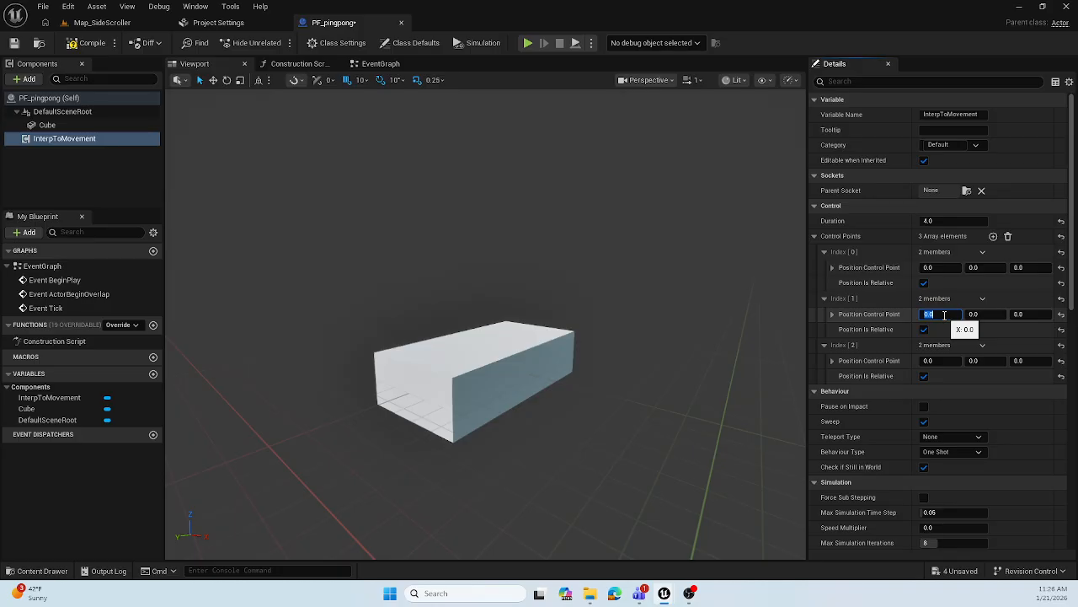
{"action": "type", "text": "100"}
{"action": "key", "text": "Return"}
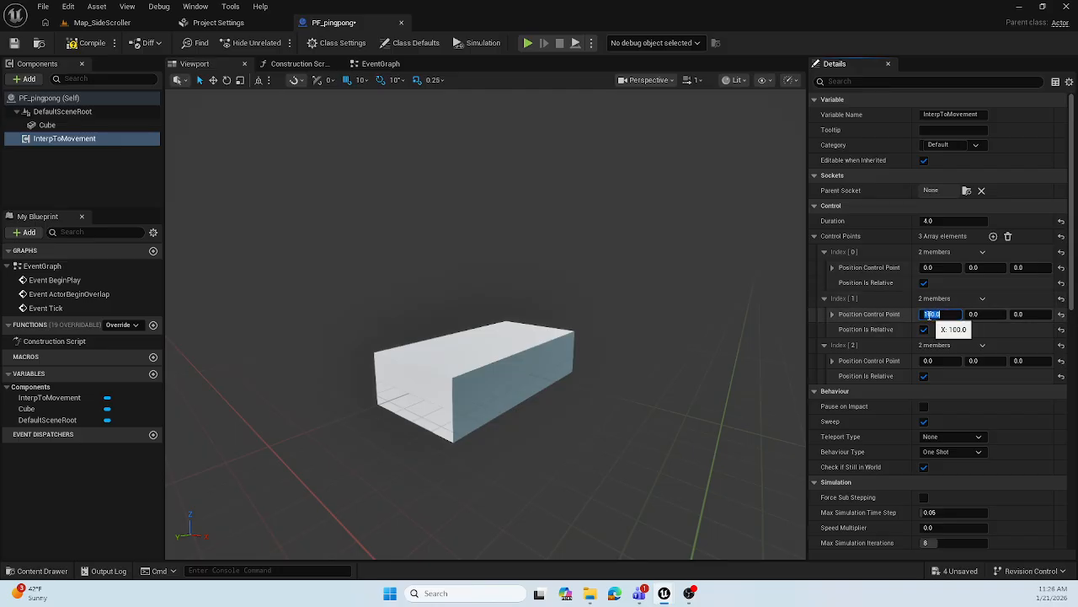
Set the InterpToMovement behaviour type to Ping Pong, and compile and save the blueprint
{"action": "scroll", "coordinate": [928, 337], "scroll_direction": "down", "scroll_amount": 2}
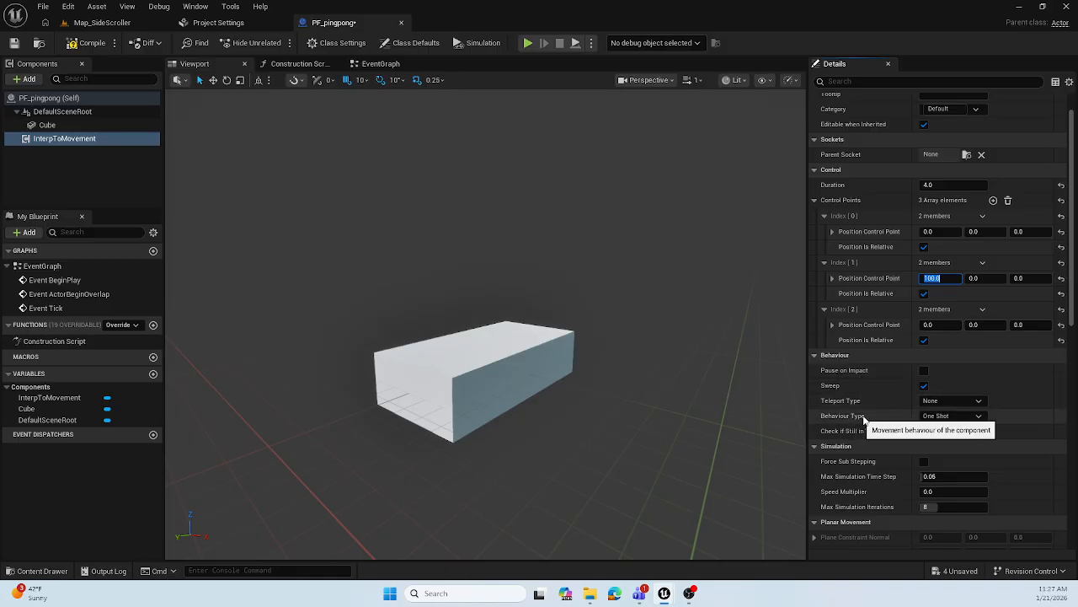
{"action": "left_click", "coordinate": [979, 416]}
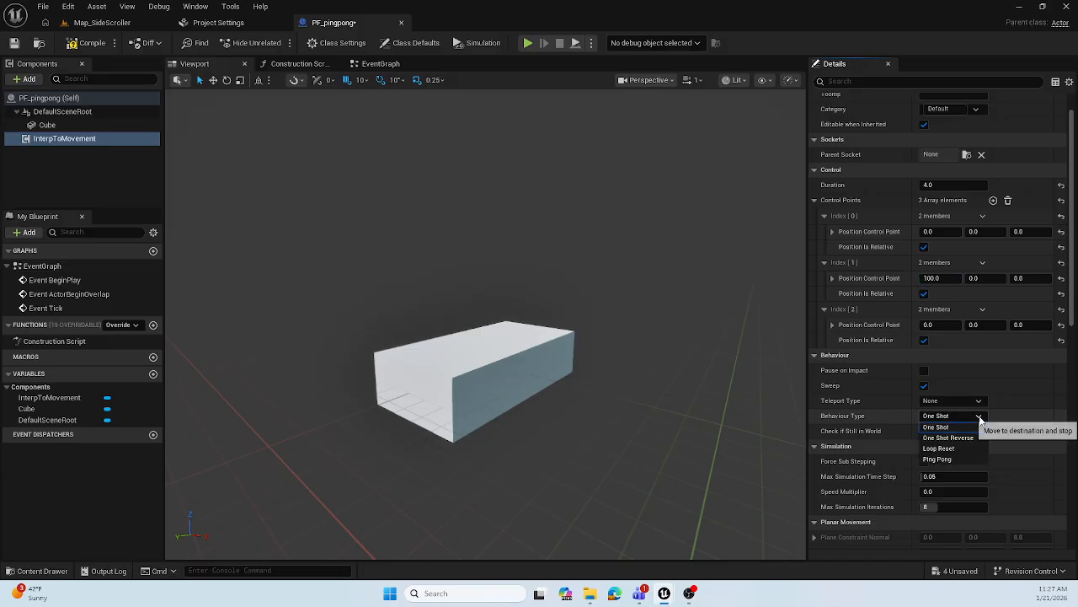
{"action": "left_click", "coordinate": [957, 459]}
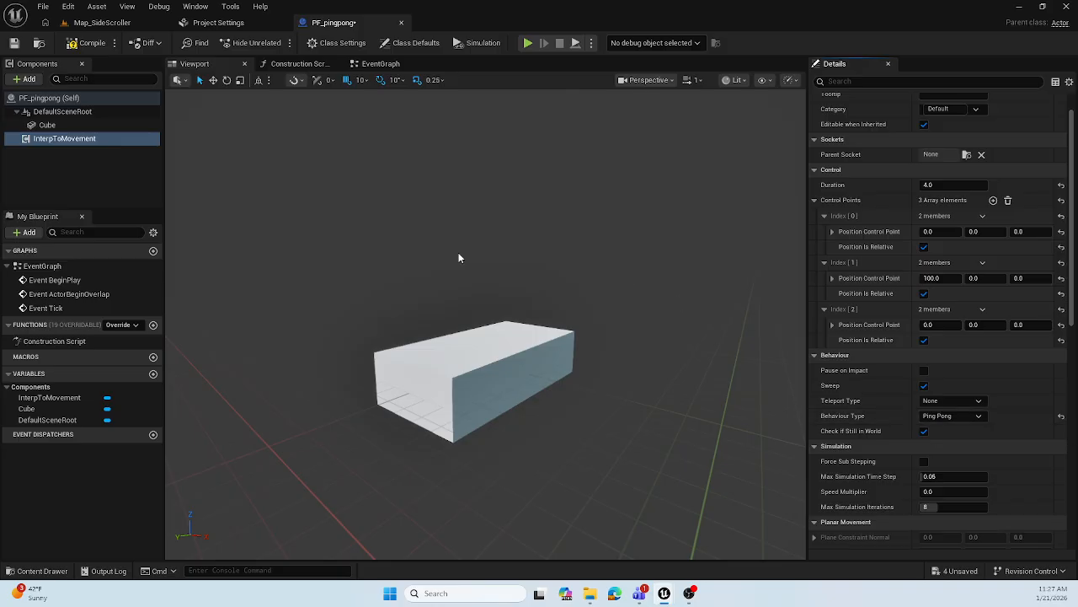
{"action": "left_click", "coordinate": [84, 43]}
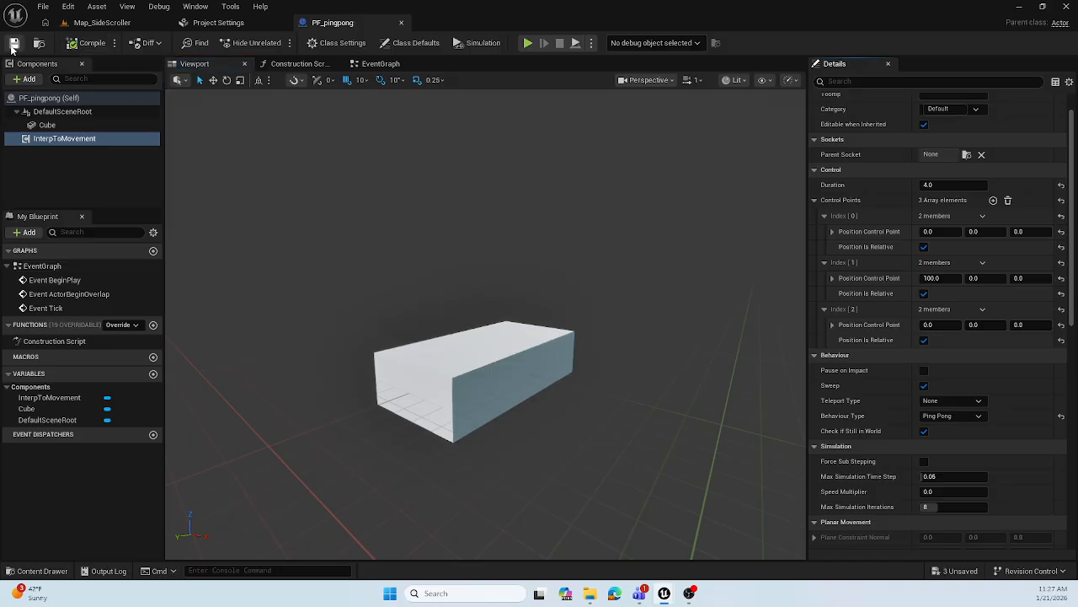
Place PF_pingpong in the Map_SideScroller level above the lower ground strip and shift it along Y to -10
{"action": "left_click", "coordinate": [101, 23]}
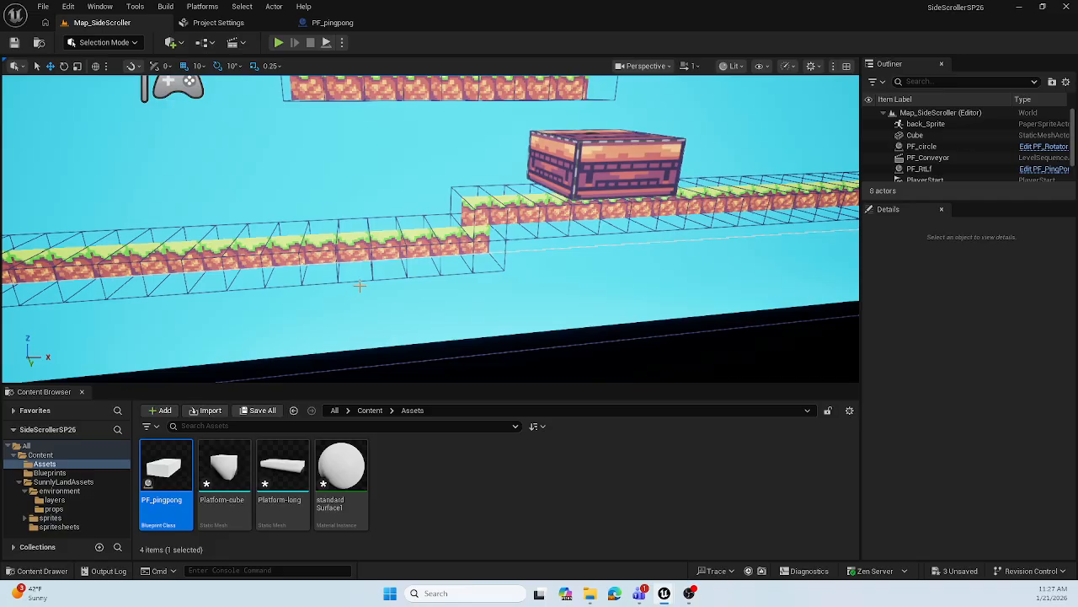
{"action": "mouse_move", "coordinate": [429, 228]}
{"action": "right_mouse_down"}
{"action": "mouse_move", "coordinate": [383, 219]}
{"action": "mouse_move", "coordinate": [401, 169]}
{"action": "mouse_move", "coordinate": [406, 214]}
{"action": "mouse_move", "coordinate": [388, 221]}
{"action": "mouse_move", "coordinate": [412, 222]}
{"action": "mouse_move", "coordinate": [417, 173]}
{"action": "mouse_move", "coordinate": [400, 215]}
{"action": "mouse_move", "coordinate": [425, 218]}
{"action": "right_mouse_up"}
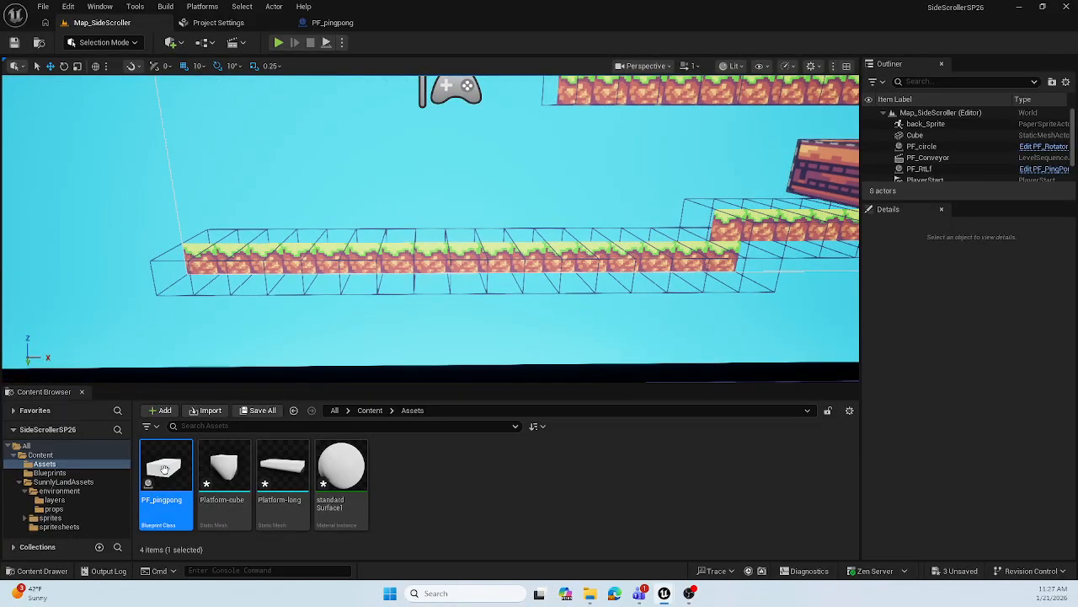
{"action": "left_click_drag", "start_coordinate": [165, 476], "coordinate": [553, 183]}
{"action": "mouse_move", "coordinate": [552, 183]}
{"action": "right_mouse_down"}
{"action": "mouse_move", "coordinate": [496, 192]}
{"action": "mouse_move", "coordinate": [564, 201]}
{"action": "right_mouse_up"}
{"action": "key", "text": "a"}
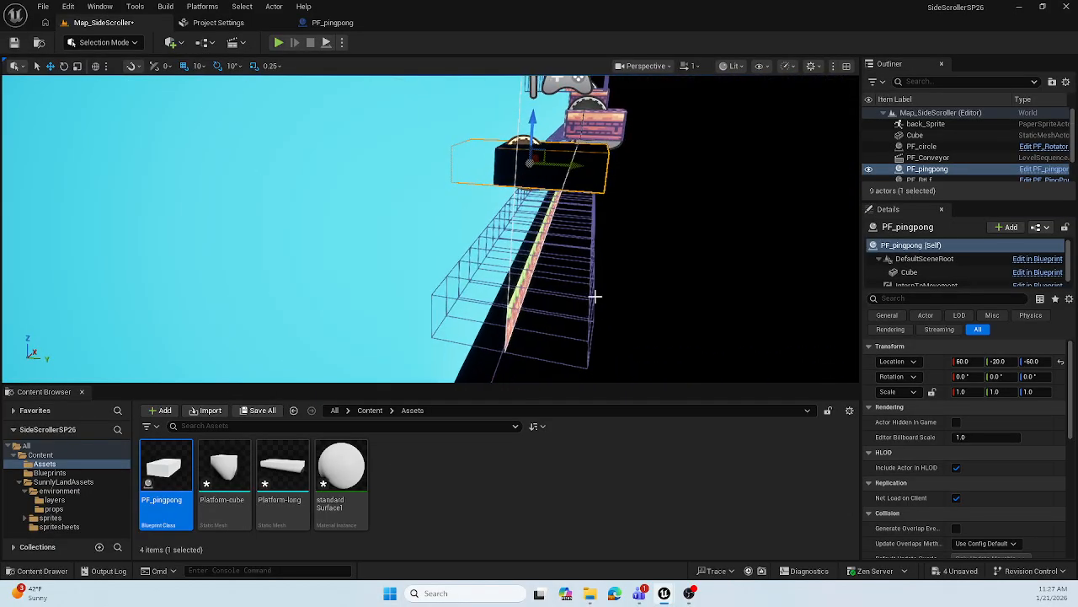
{"action": "mouse_move", "coordinate": [567, 166]}
{"action": "left_mouse_down"}
{"action": "mouse_move", "coordinate": [645, 167]}
{"action": "mouse_move", "coordinate": [582, 168]}
{"action": "left_mouse_up"}
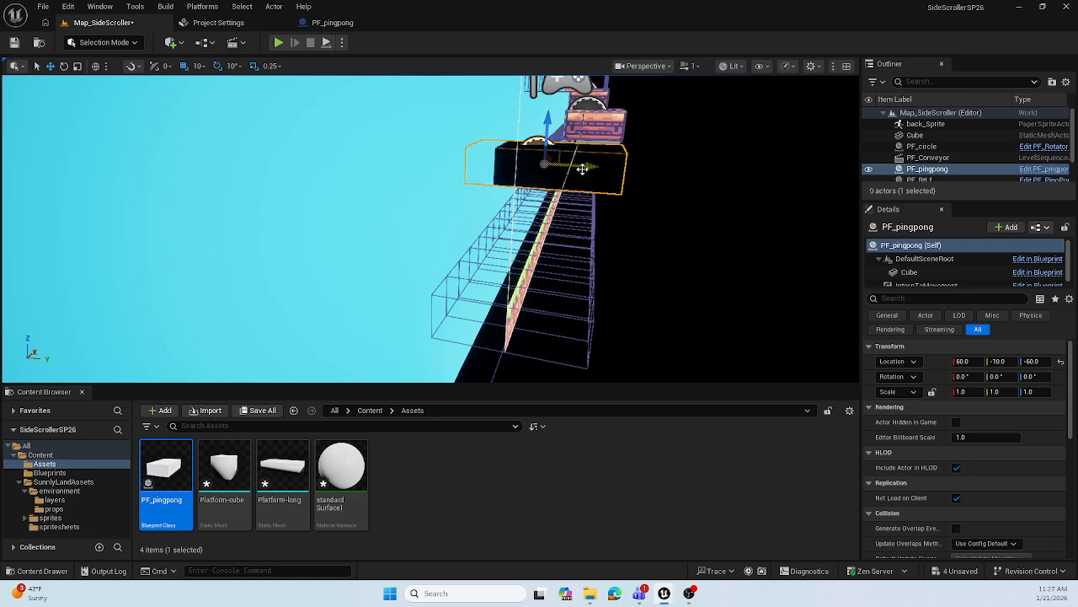
{"action": "right_click_drag", "start_coordinate": [621, 226], "coordinate": [494, 219]}
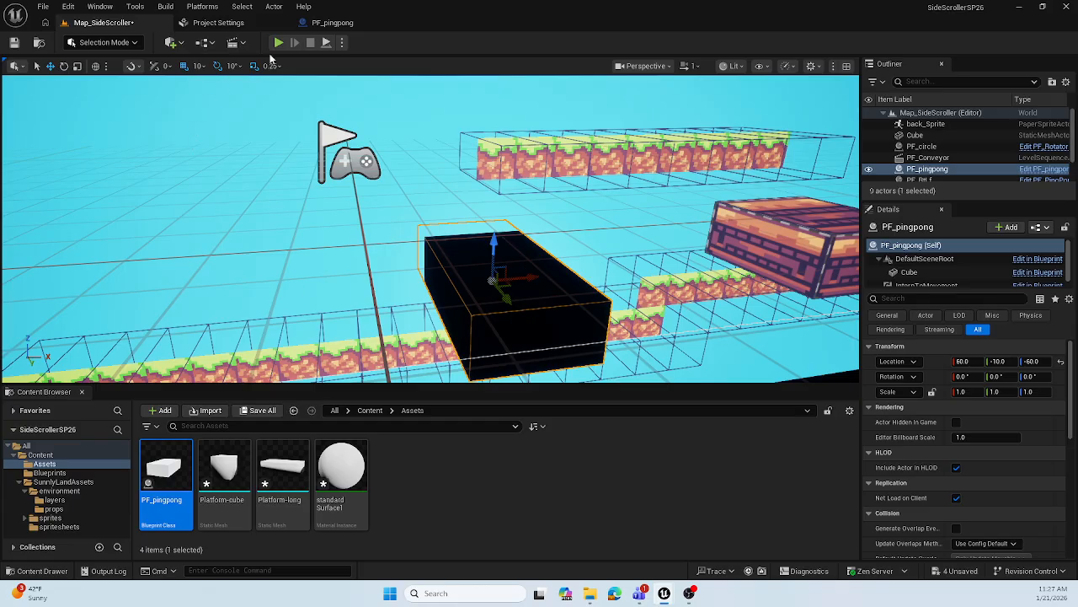
Rotate the Cube component in the PF_pingpong blueprint to 90° about Z and save the blueprint
{"action": "left_click", "coordinate": [336, 24]}
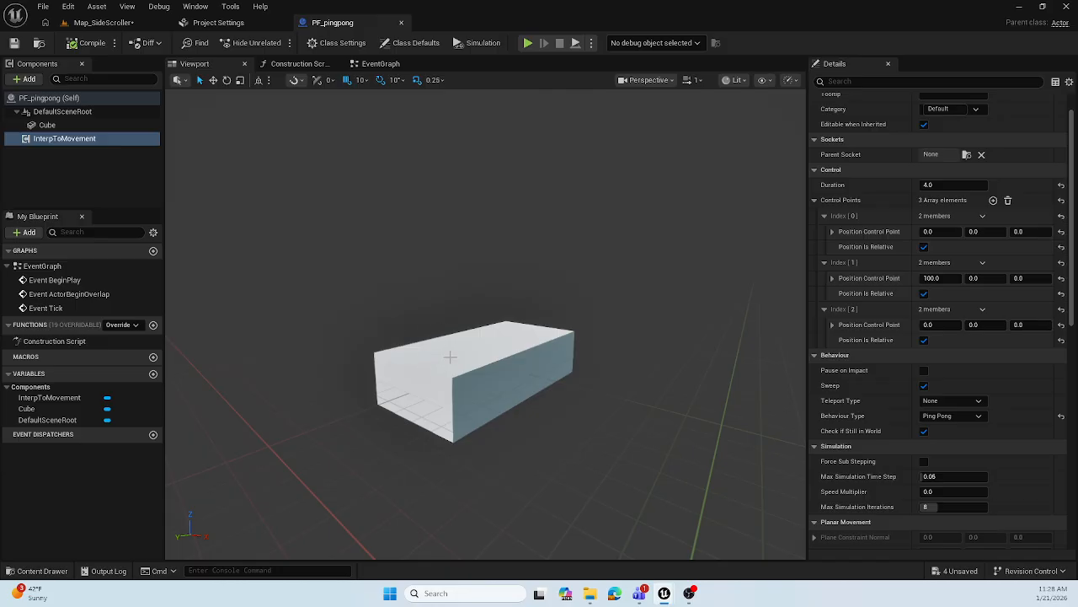
{"action": "left_click", "coordinate": [449, 357]}
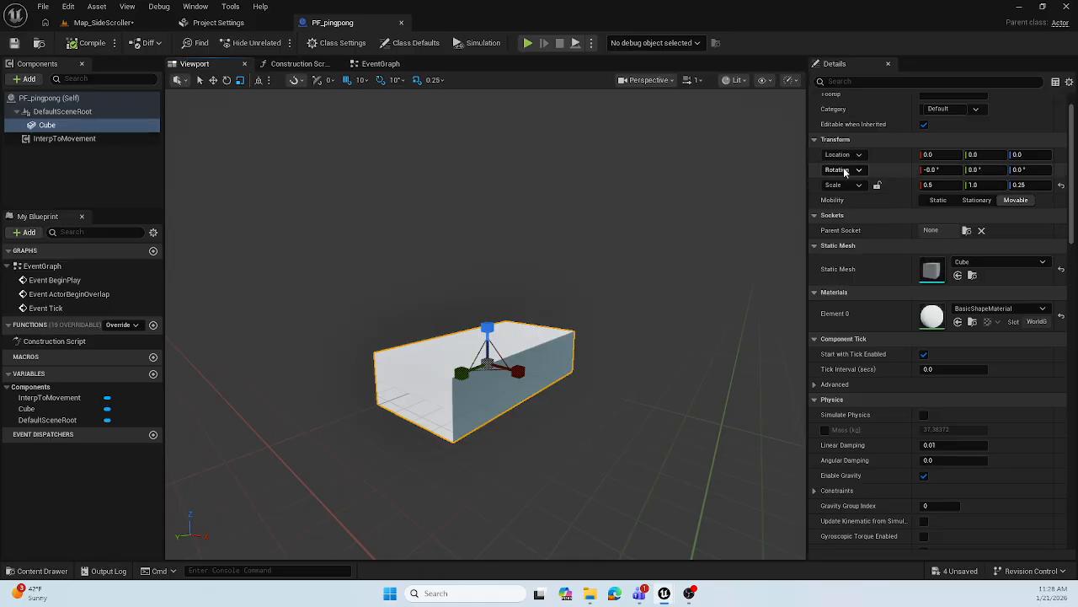
{"action": "left_click_drag", "start_coordinate": [920, 167], "coordinate": [918, 168]}
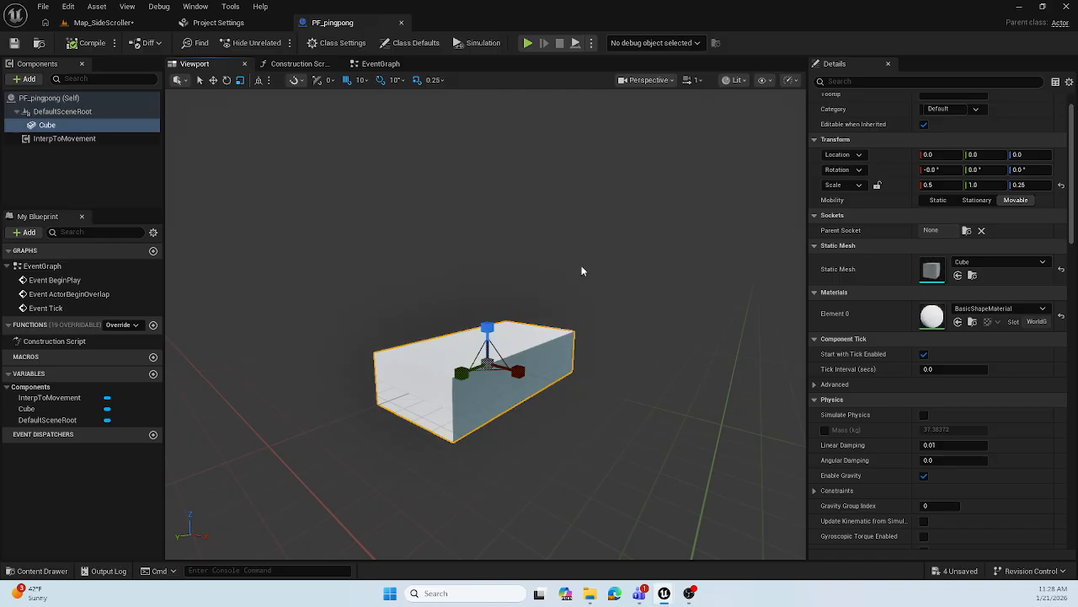
{"action": "left_click", "coordinate": [1033, 169]}
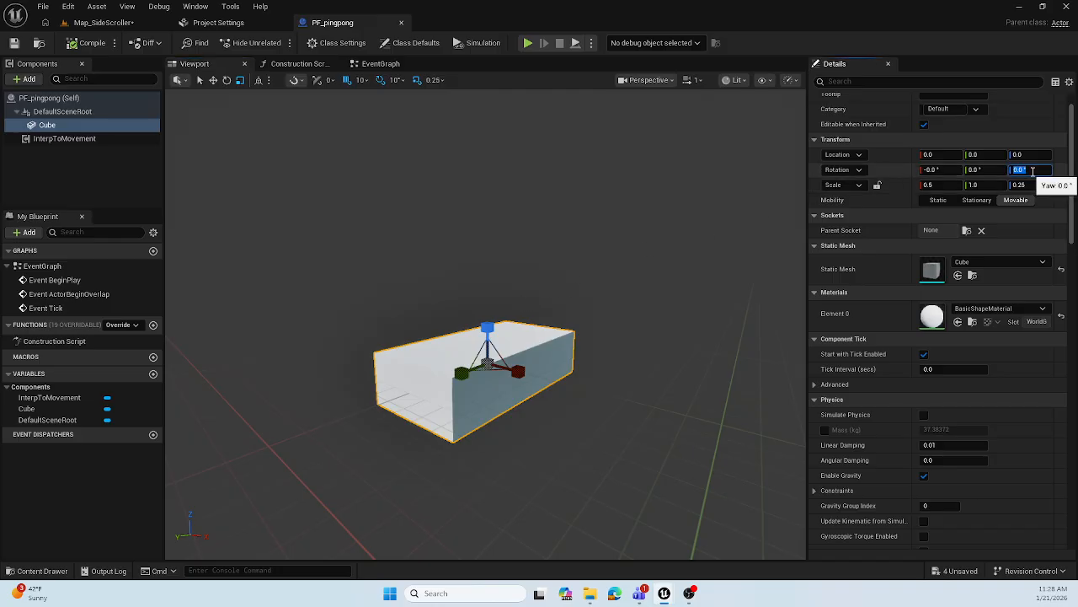
{"action": "type", "text": "90"}
{"action": "key", "text": "Return"}
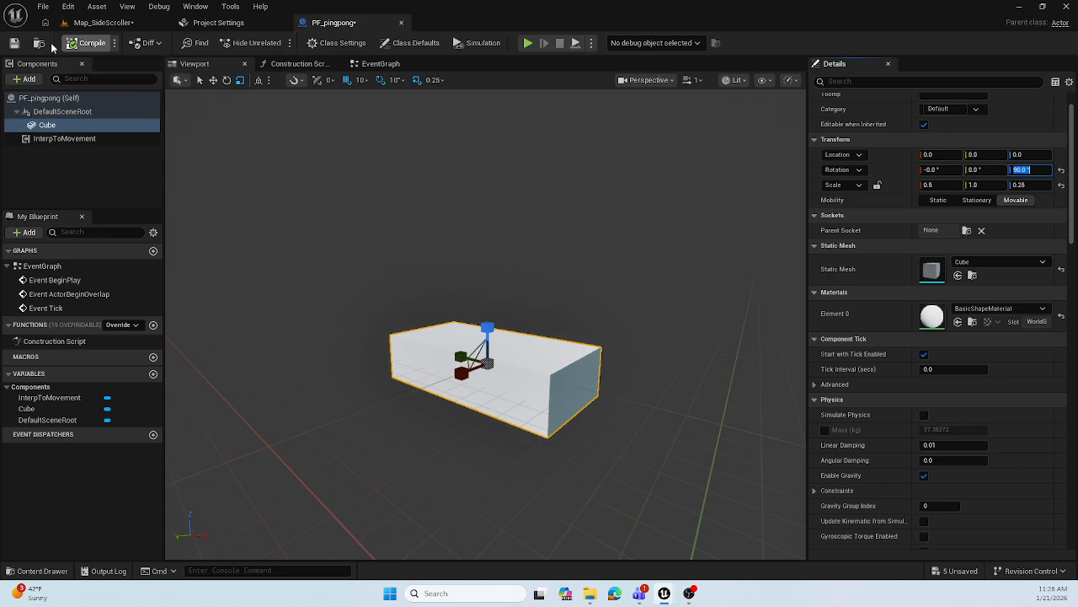
{"action": "left_click", "coordinate": [14, 42]}
Shift the placed PF_pingpong actor in Map_SideScroller along the Y axis to 0
{"action": "left_click", "coordinate": [103, 23]}
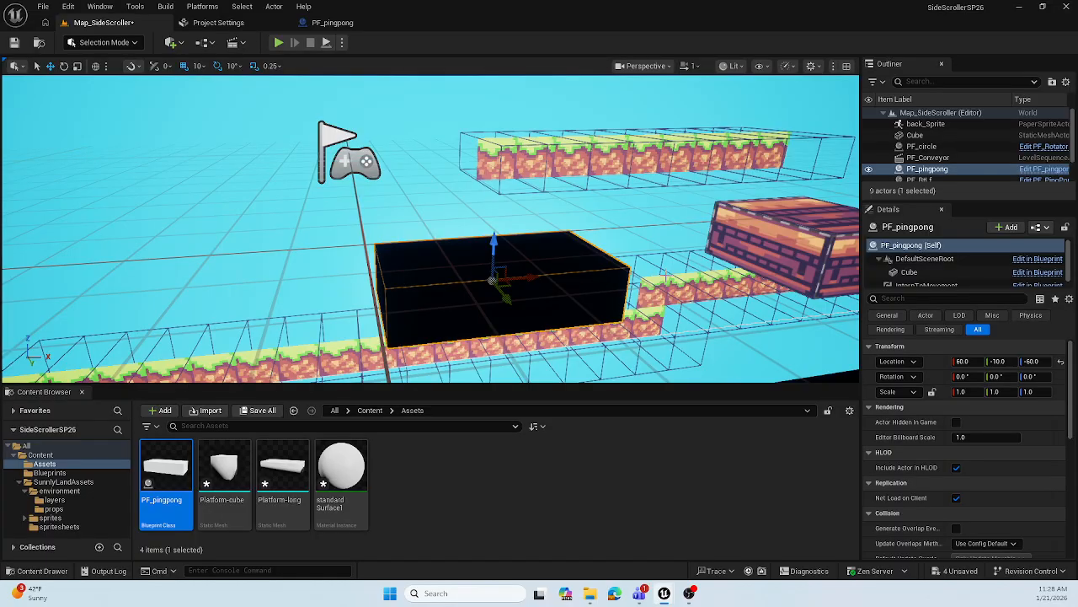
{"action": "left_click_drag", "start_coordinate": [665, 278], "coordinate": [655, 332]}
{"action": "right_click_drag", "start_coordinate": [666, 278], "coordinate": [766, 258]}
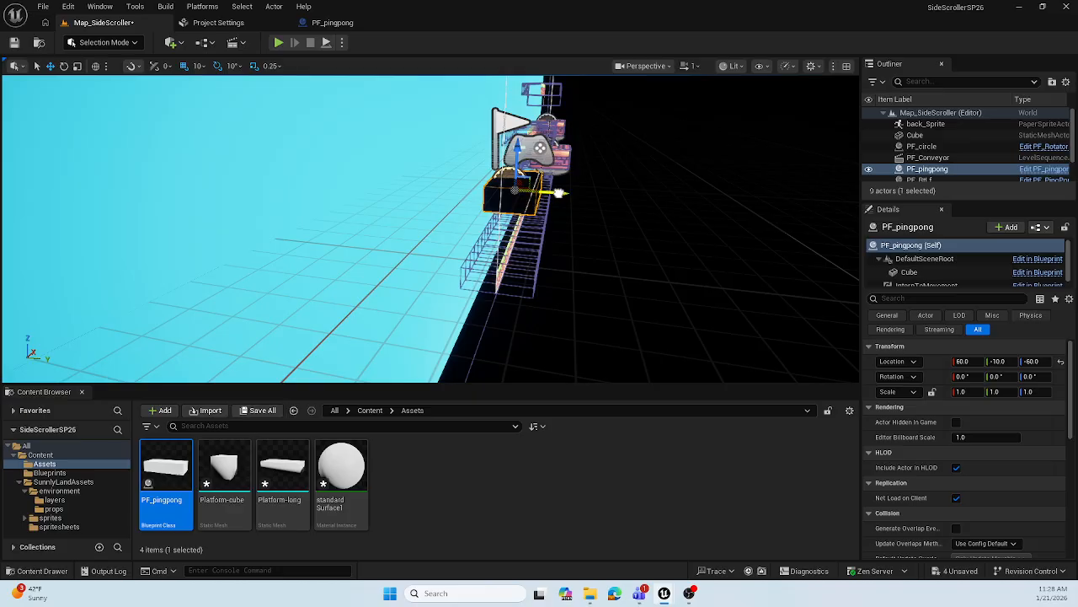
{"action": "left_click_drag", "start_coordinate": [559, 192], "coordinate": [577, 193]}
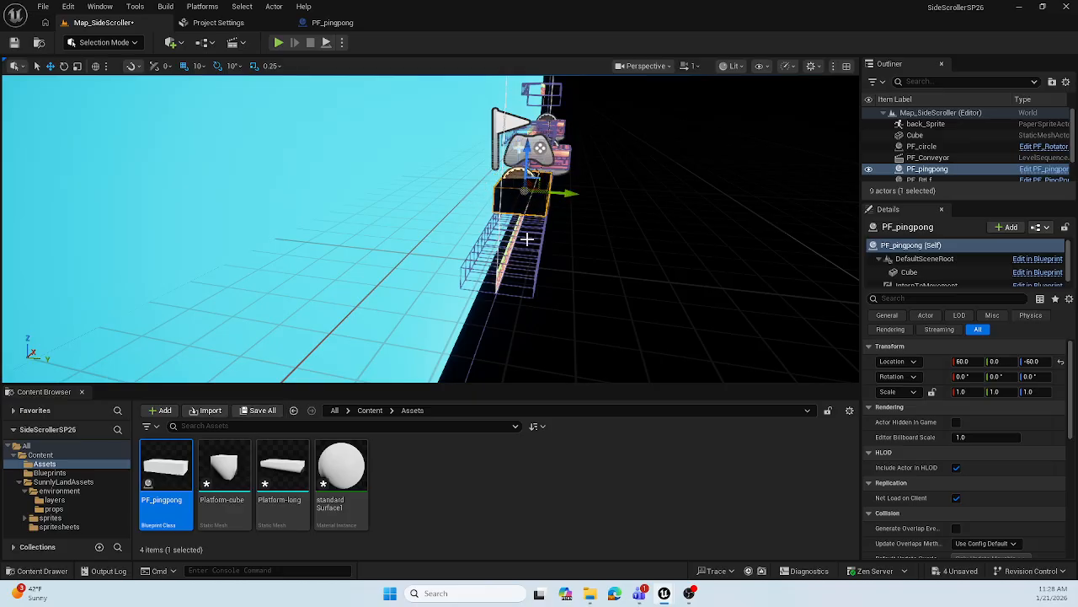
{"action": "right_click_drag", "start_coordinate": [577, 244], "coordinate": [472, 239]}
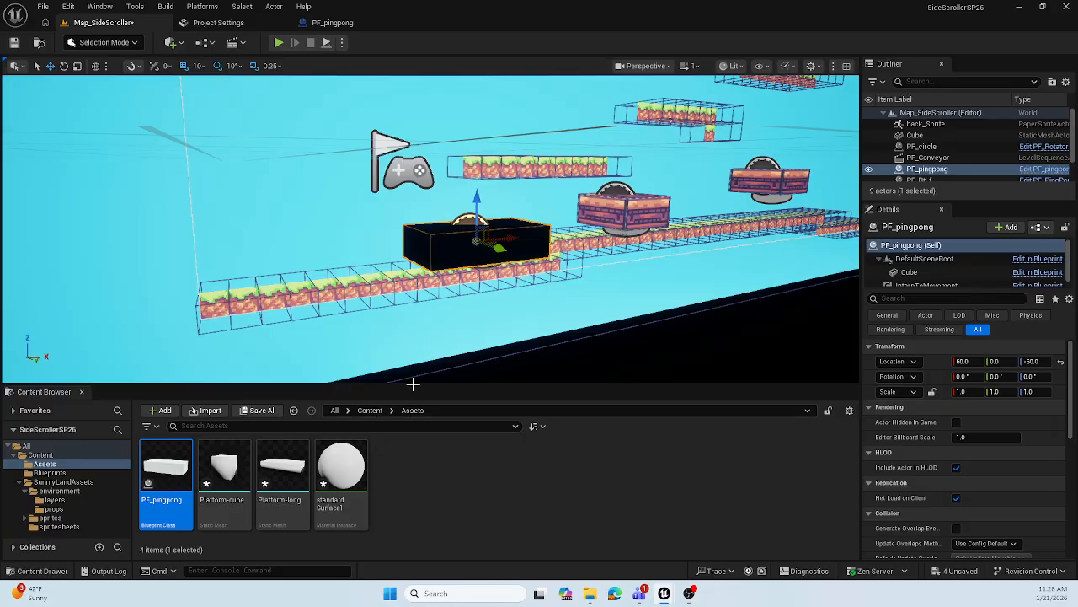
Play-test the level, moving the fox character along the ground and jumping onto the moving black platform
{"action": "mouse_move", "coordinate": [354, 466]}
{"action": "left_click", "coordinate": [278, 43]}
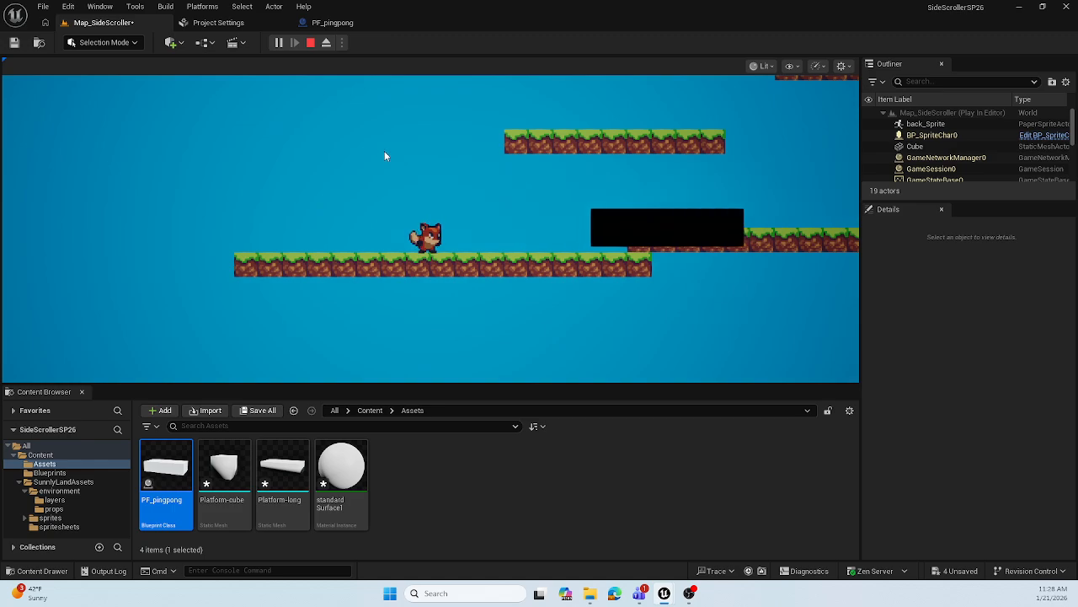
{"action": "left_click", "coordinate": [384, 156]}
{"action": "key", "text": "a"}
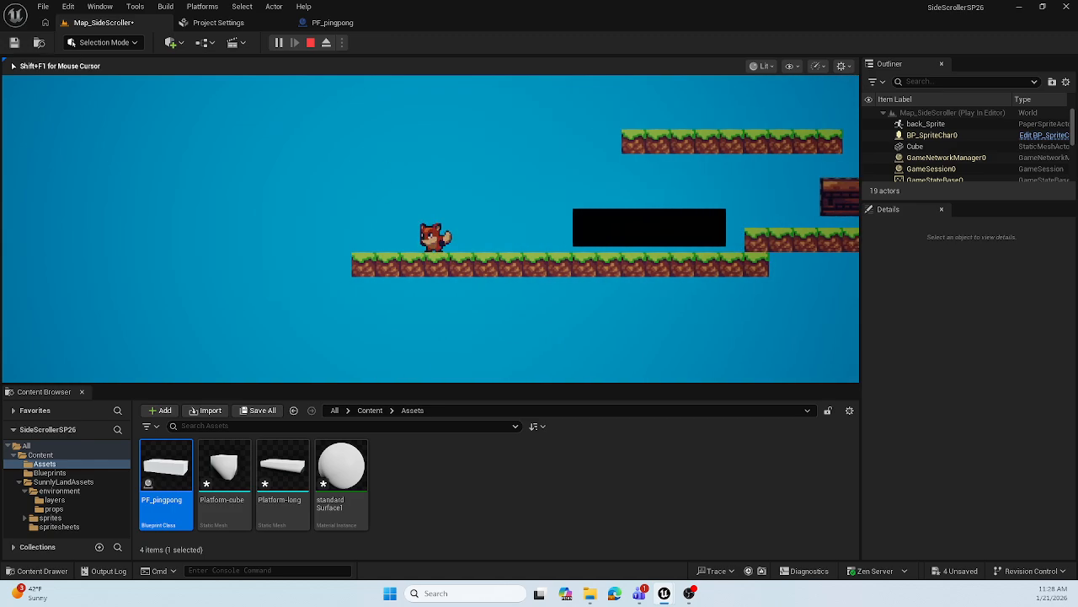
{"action": "key", "text": "d"}
{"action": "key", "text": "a"}
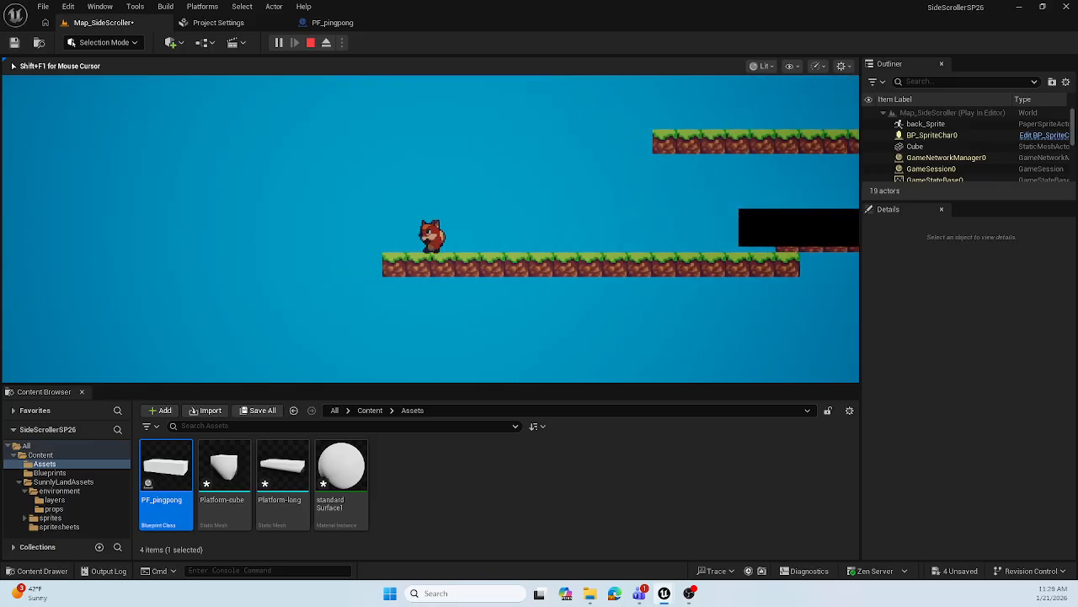
{"action": "key", "text": "d"}
{"action": "key", "text": "space"}
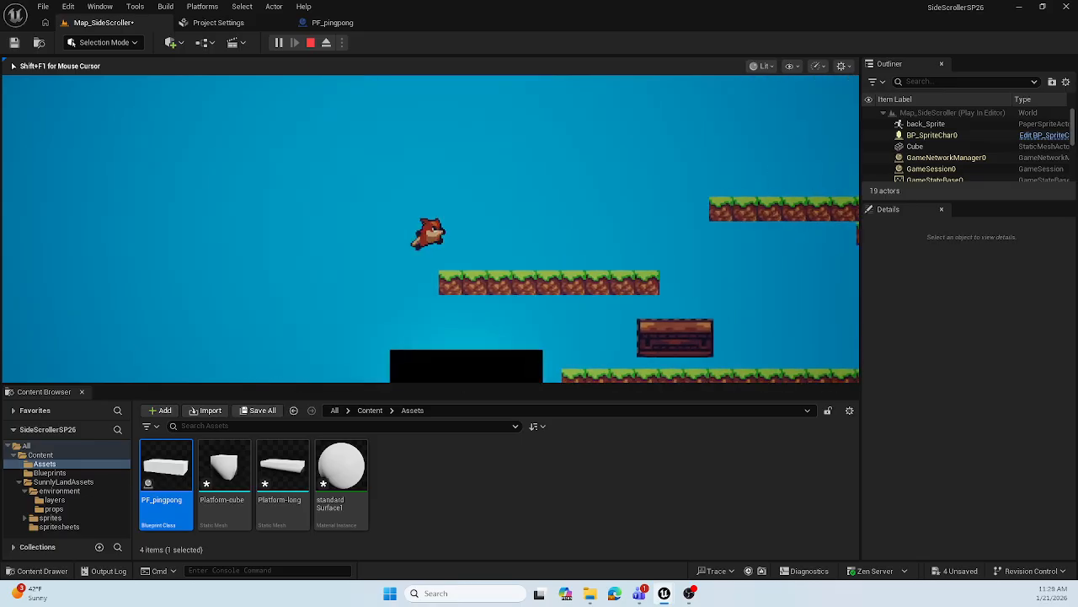
{"action": "key", "text": "a"}
{"action": "key", "text": "d"}
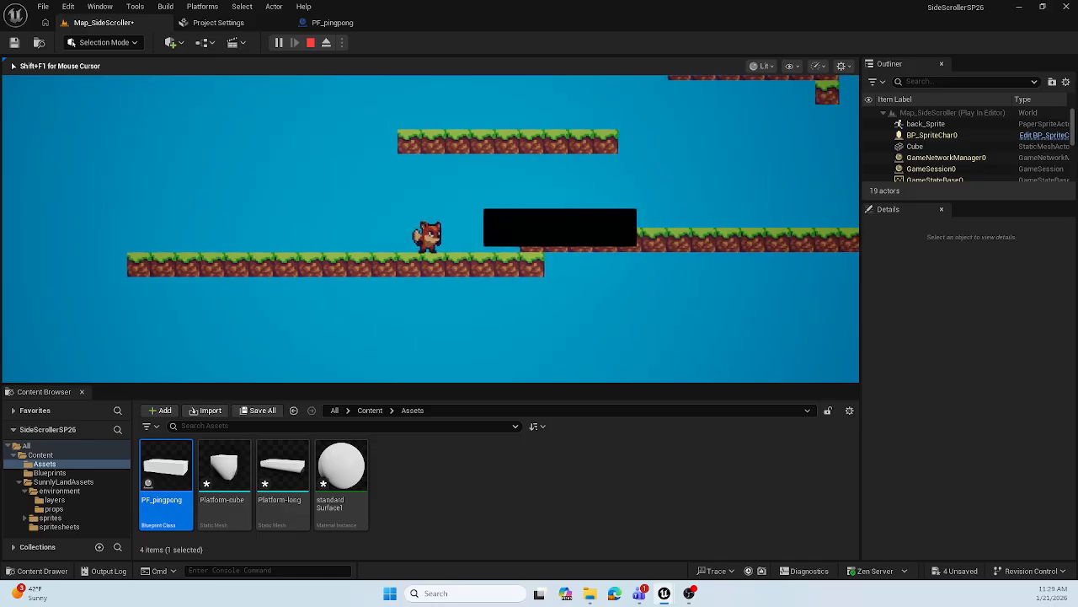
{"action": "key", "text": "space"}
{"action": "key", "text": "d"}
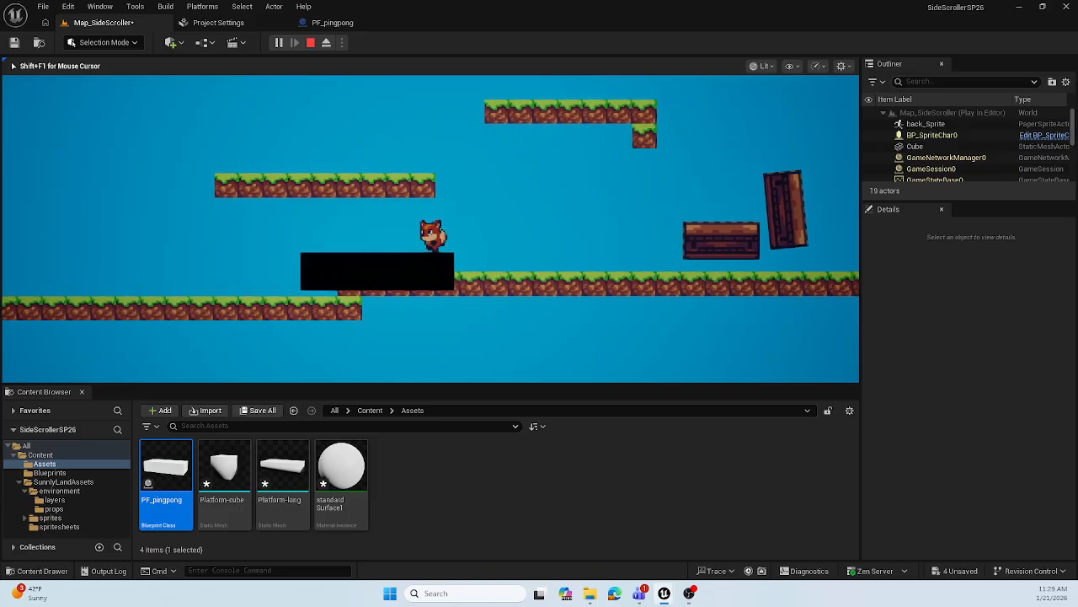
Walk the fox back and forth on the moving platform to test riding it, and end the play session
{"action": "key", "text": "a"}
{"action": "key", "text": "a"}
{"action": "key", "text": "d"}
{"action": "key", "text": "a"}
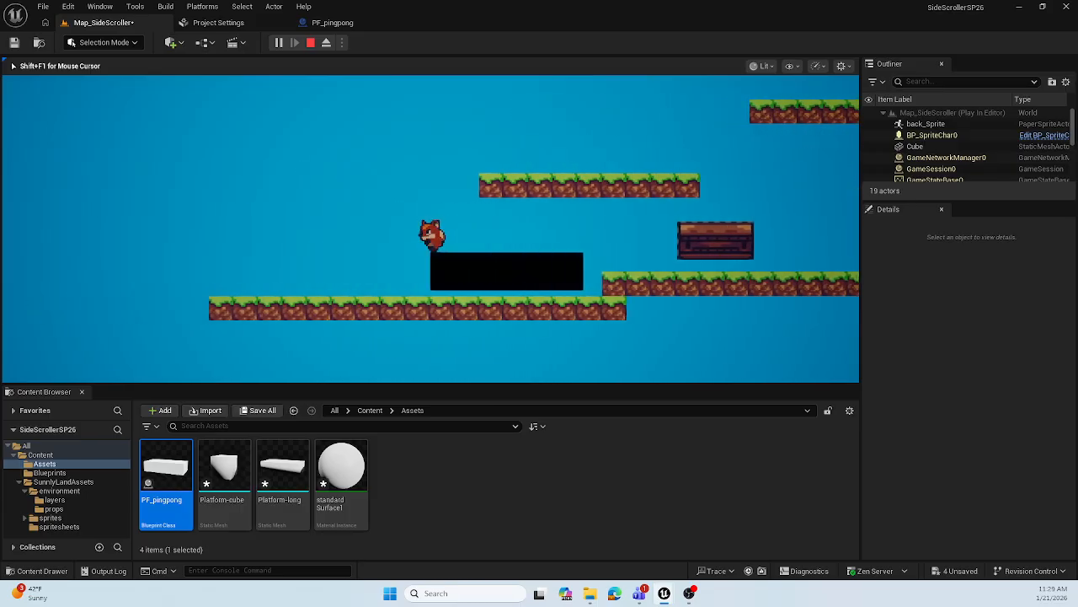
{"action": "key", "text": "d"}
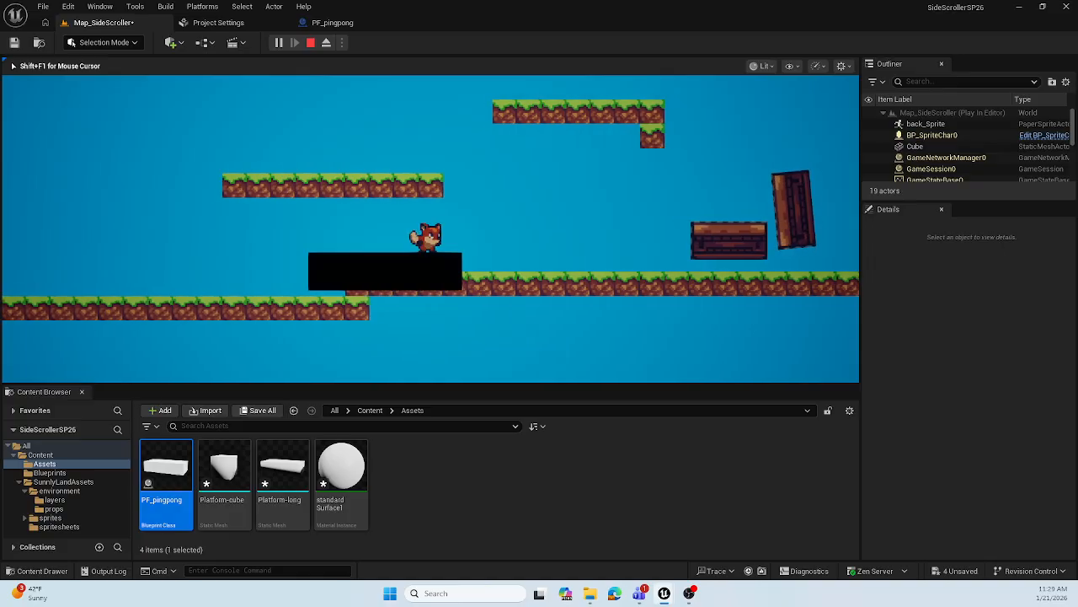
{"action": "key", "text": "a"}
{"action": "key", "text": "Escape"}
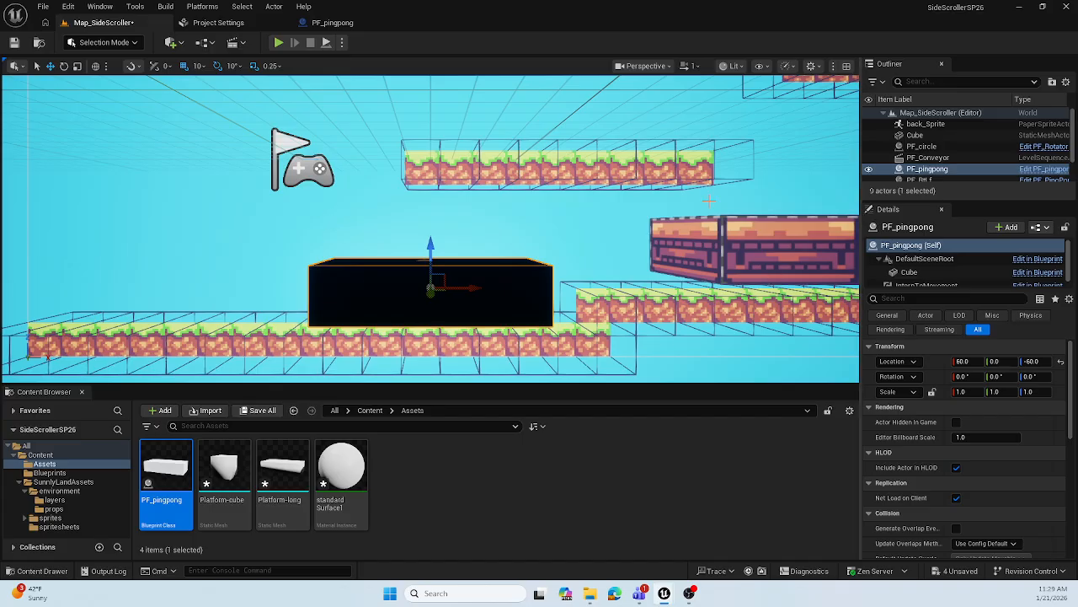
Set the X position of InterpToMovement control point Index 1 to 200 in PF_pingpong, and compile and save the blueprint
{"action": "left_click", "coordinate": [333, 23]}
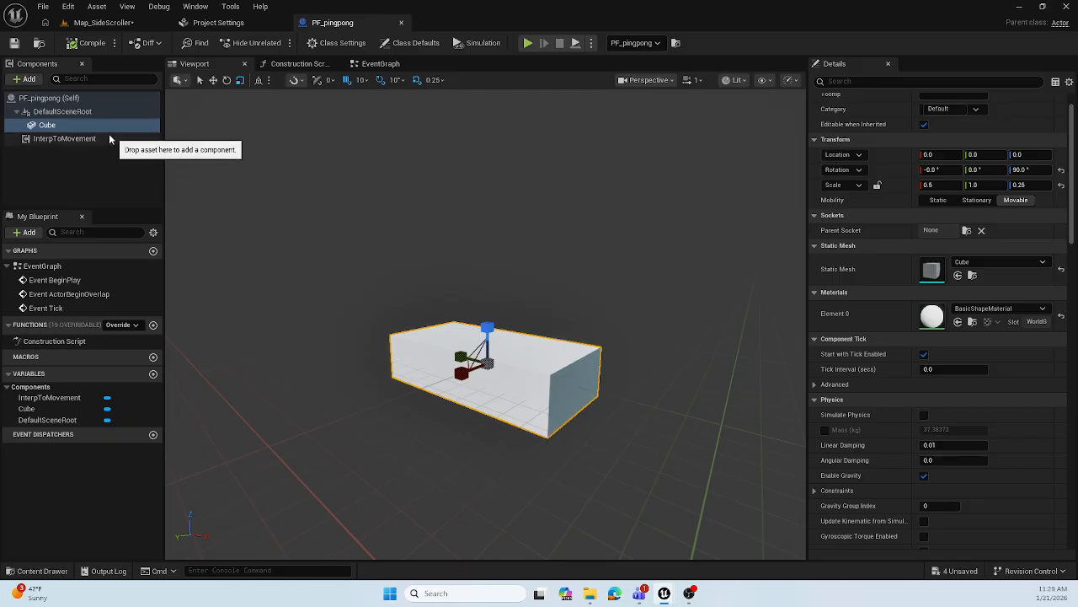
{"action": "left_click", "coordinate": [74, 139]}
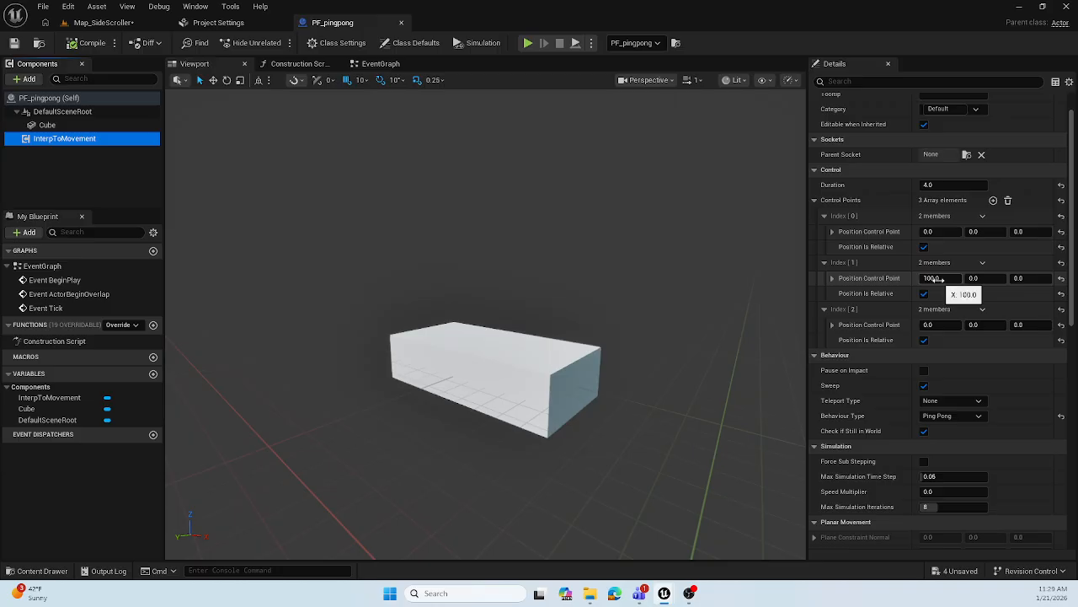
{"action": "left_click", "coordinate": [933, 278]}
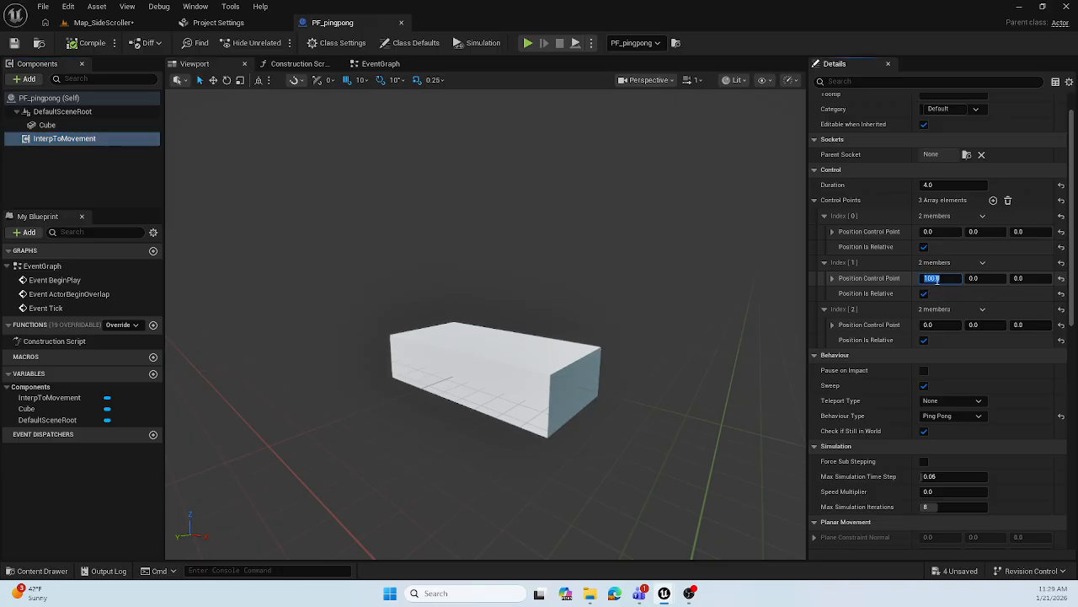
{"action": "type", "text": "200"}
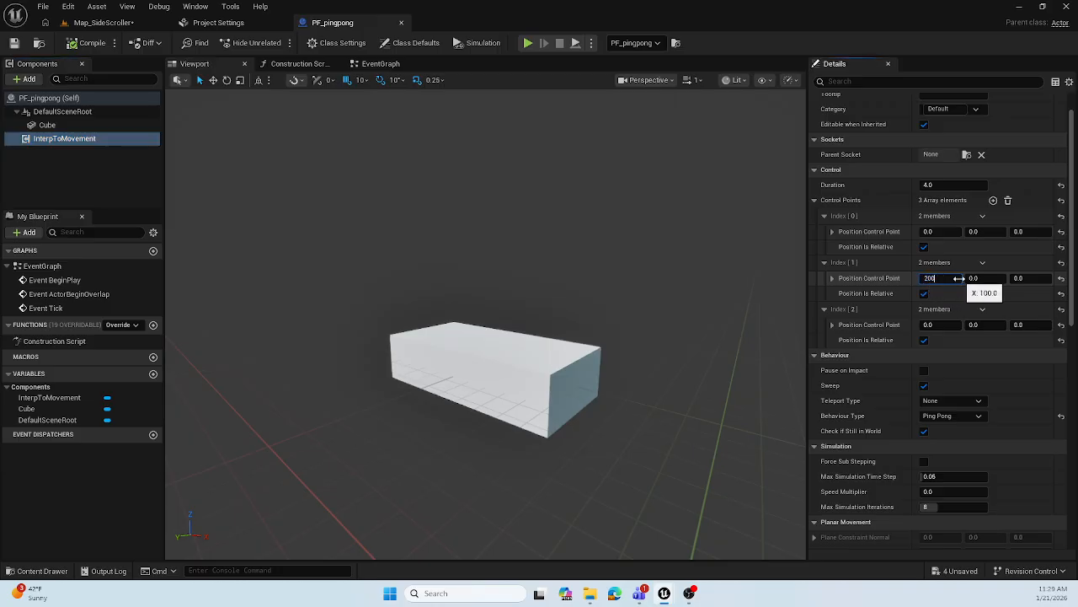
{"action": "key", "text": "Return"}
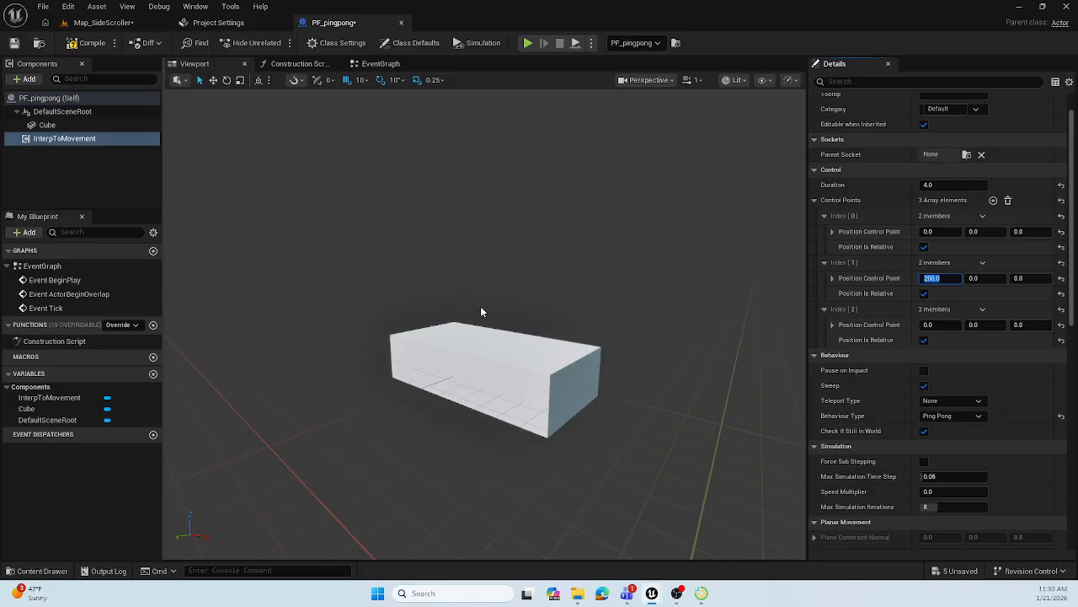
{"action": "left_click", "coordinate": [91, 44]}
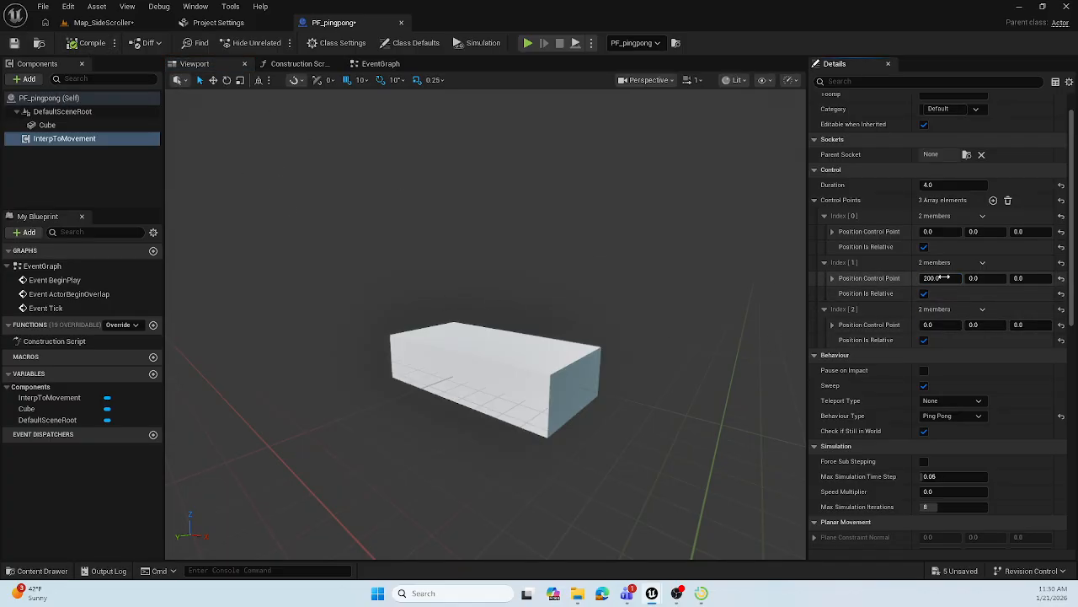
{"action": "left_click", "coordinate": [14, 43]}
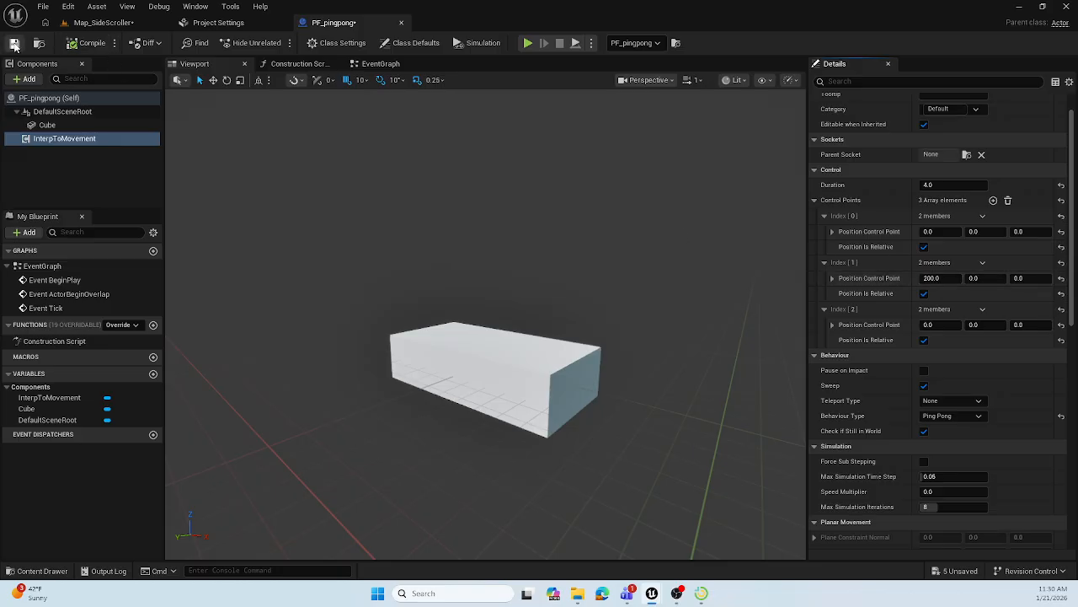
Play-test Map_SideScroller again, jumping the fox onto the ping-pong platform to check its longer travel, and stop playing
{"action": "left_click", "coordinate": [101, 23]}
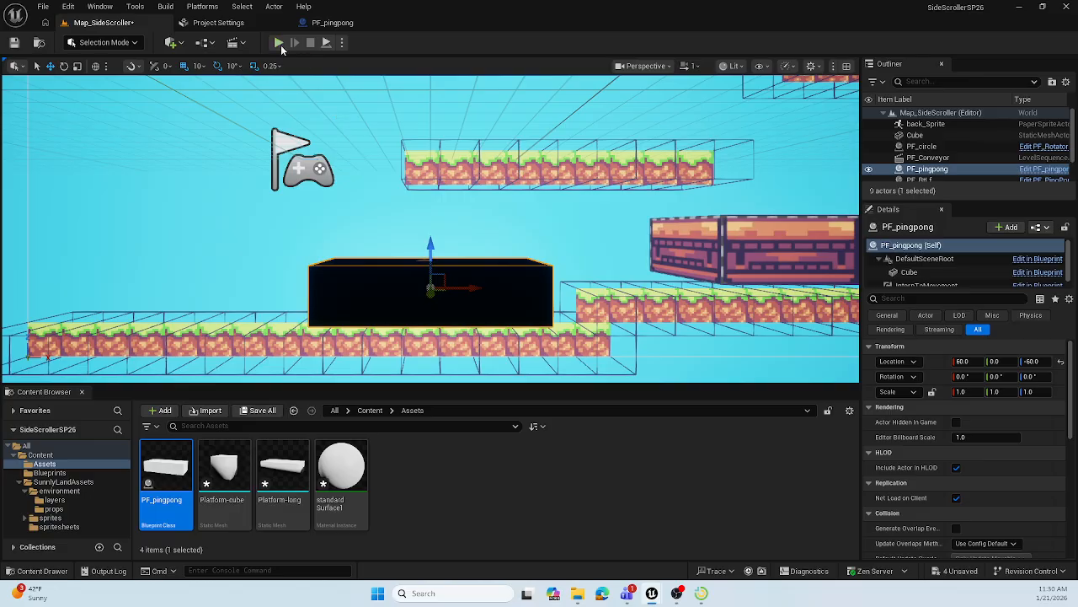
{"action": "left_click", "coordinate": [279, 43]}
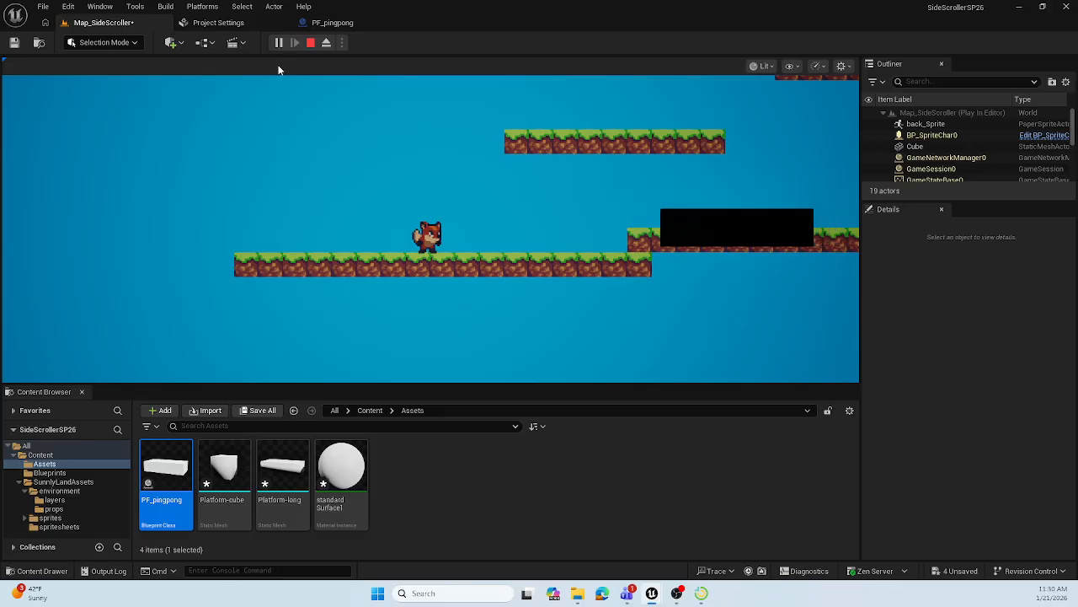
{"action": "left_click", "coordinate": [284, 96]}
{"action": "key", "text": "space"}
{"action": "key", "text": "d"}
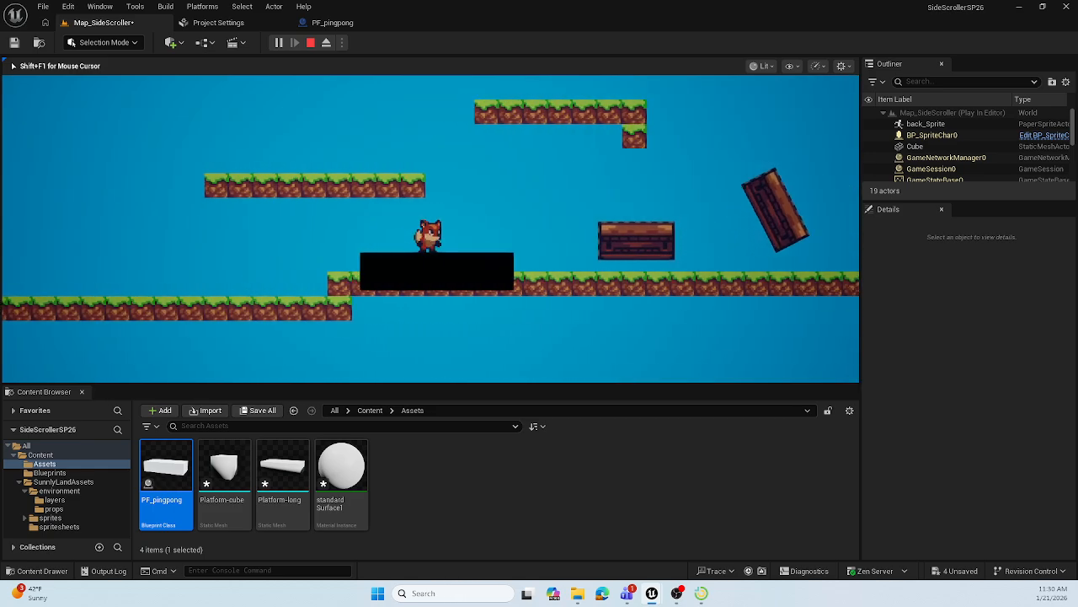
{"action": "key", "text": "a"}
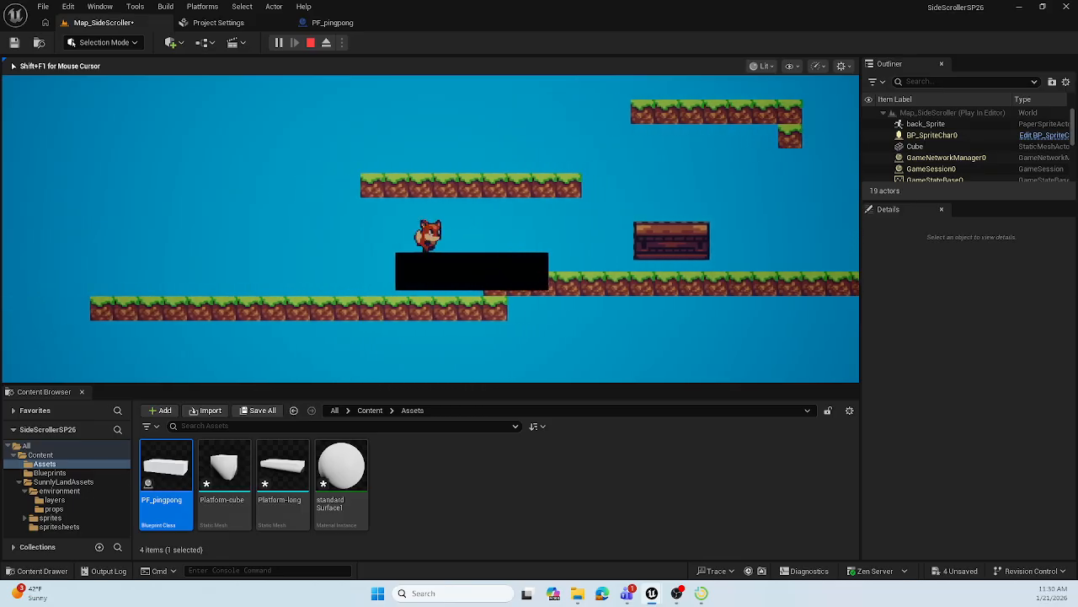
{"action": "key", "text": "d"}
{"action": "key", "text": "a"}
{"action": "key", "text": "Escape"}
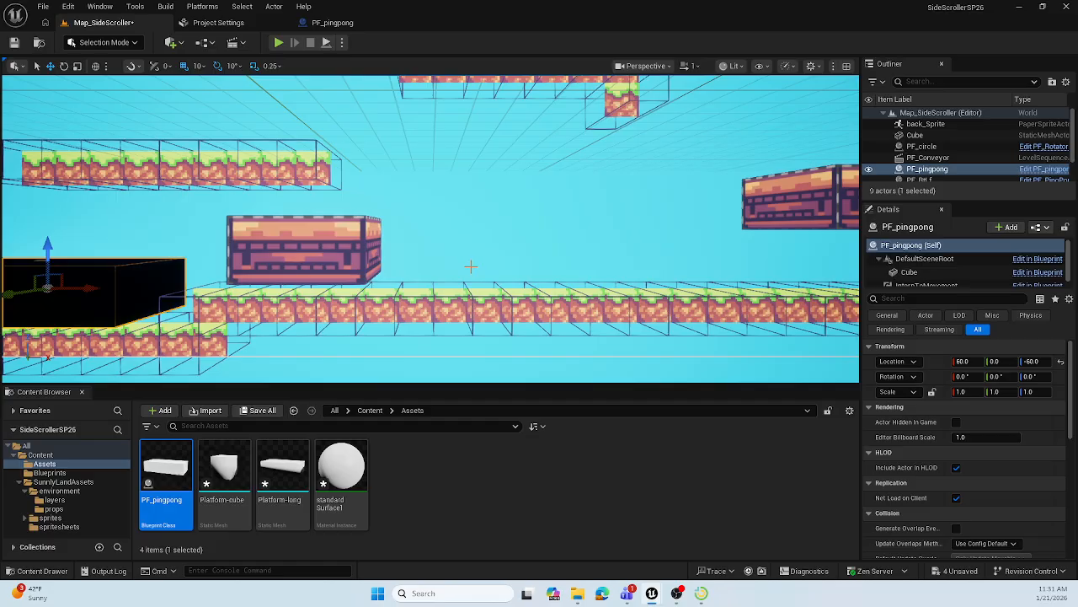
Examine the platform layout of the whole side-scroller level, from the lower ground strip to the highest platforms
{"action": "middle_click_drag", "start_coordinate": [432, 314], "coordinate": [431, 227]}
{"action": "scroll", "coordinate": [432, 314], "scroll_direction": "down", "scroll_amount": 4}
{"action": "middle_click_drag", "start_coordinate": [432, 314], "coordinate": [425, 236]}
{"action": "right_click_drag", "start_coordinate": [432, 314], "coordinate": [427, 365]}
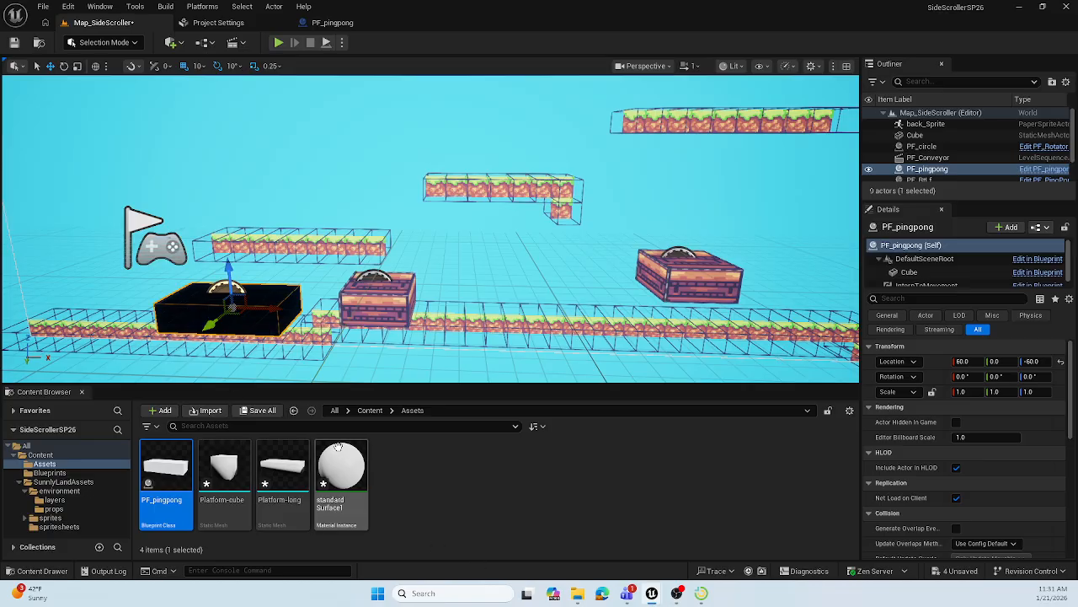
{"action": "mouse_move", "coordinate": [340, 468]}
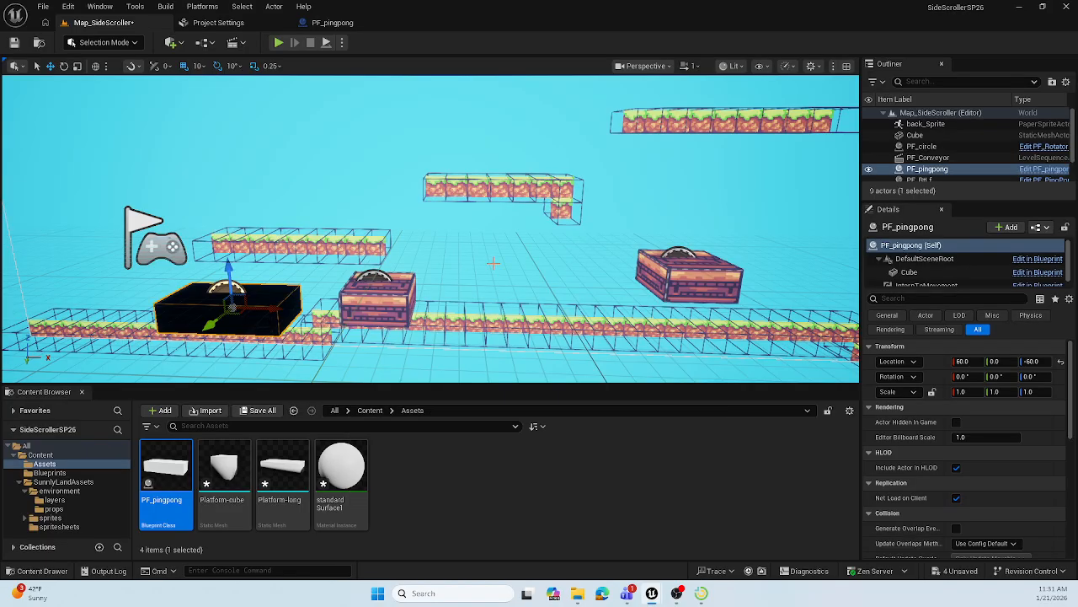
{"action": "key", "text": "s"}
{"action": "right_click_drag", "start_coordinate": [539, 244], "coordinate": [534, 187]}
{"action": "key", "text": "s"}
{"action": "key", "text": "w"}
{"action": "key", "text": "q"}
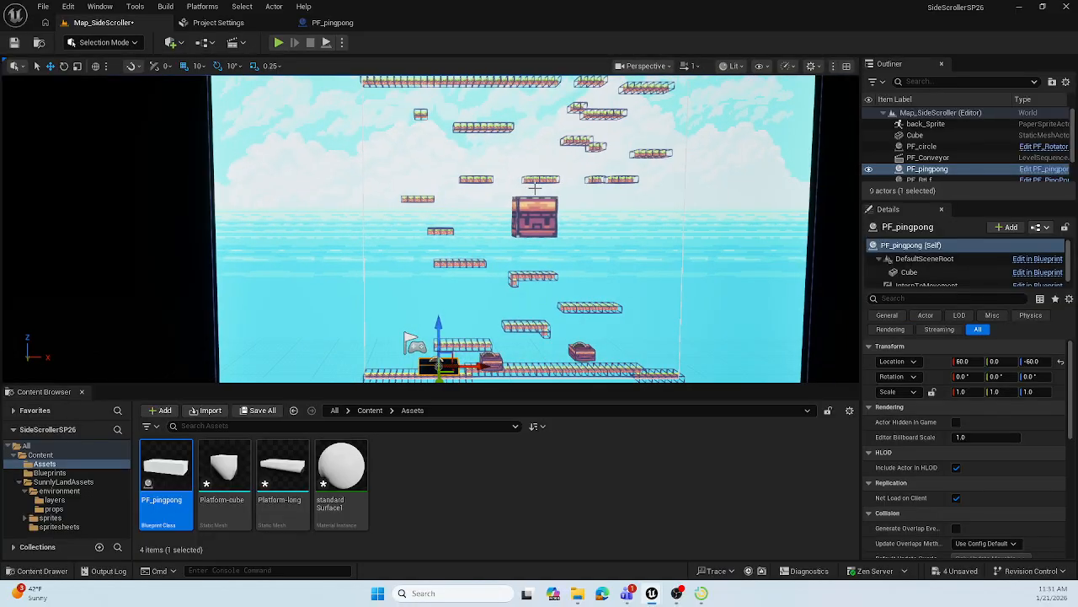
Open the standardSurface1 material instance from the Assets folder and widen its Details area
{"action": "left_click", "coordinate": [341, 472]}
{"action": "double_click", "coordinate": [340, 473]}
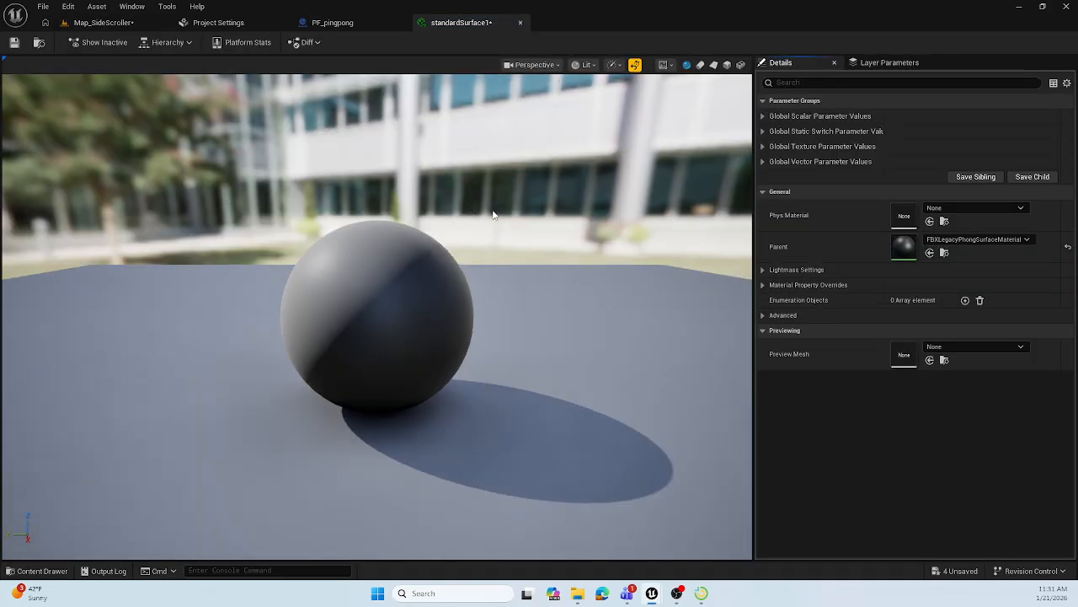
{"action": "left_click_drag", "start_coordinate": [752, 186], "coordinate": [380, 212]}
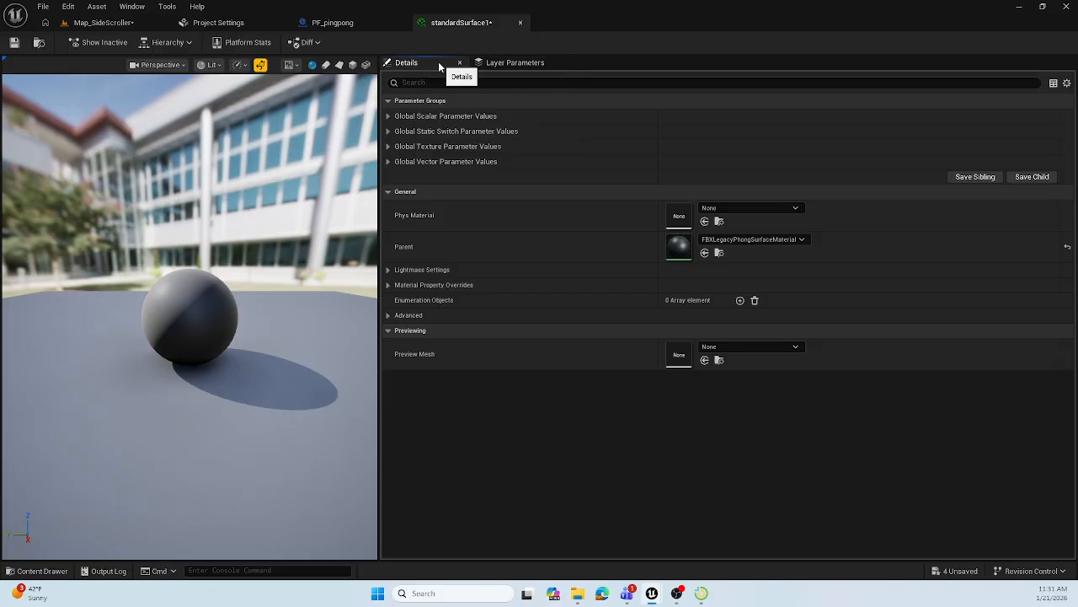
Dock the Details area below the preview in the standardSurface1 editor, look over its properties, and close the material instance
{"action": "left_click_drag", "start_coordinate": [434, 63], "coordinate": [27, 400]}
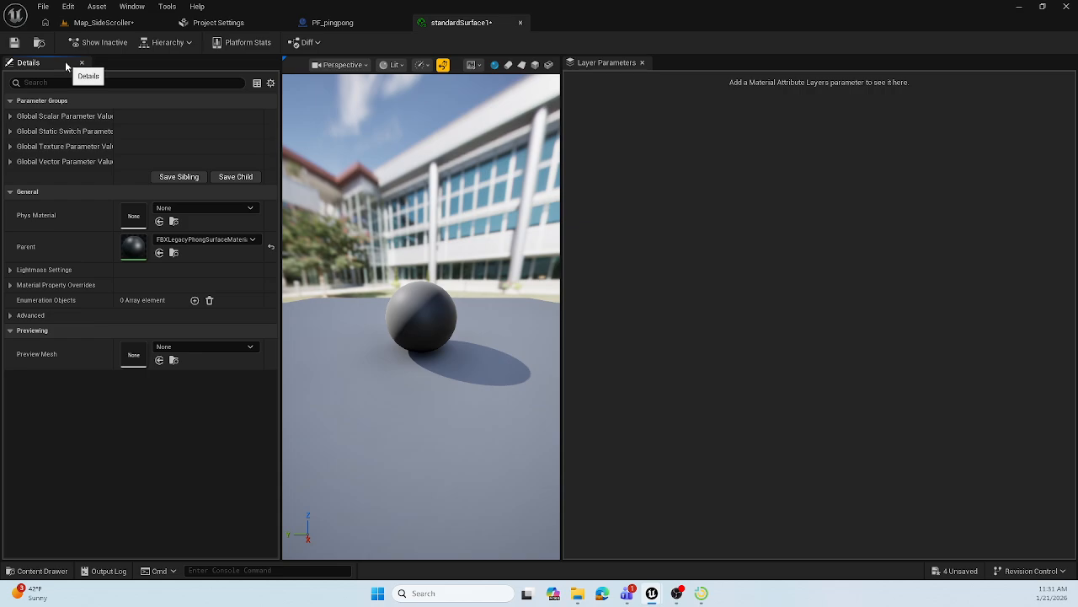
{"action": "left_click_drag", "start_coordinate": [66, 65], "coordinate": [123, 493]}
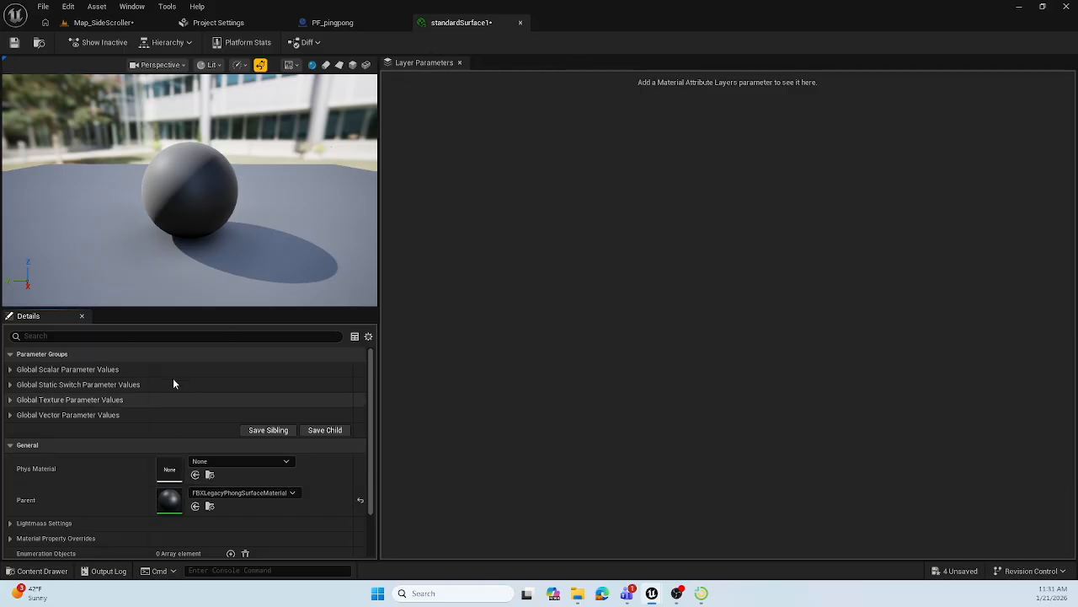
{"action": "scroll", "coordinate": [127, 463], "scroll_direction": "down", "scroll_amount": 2}
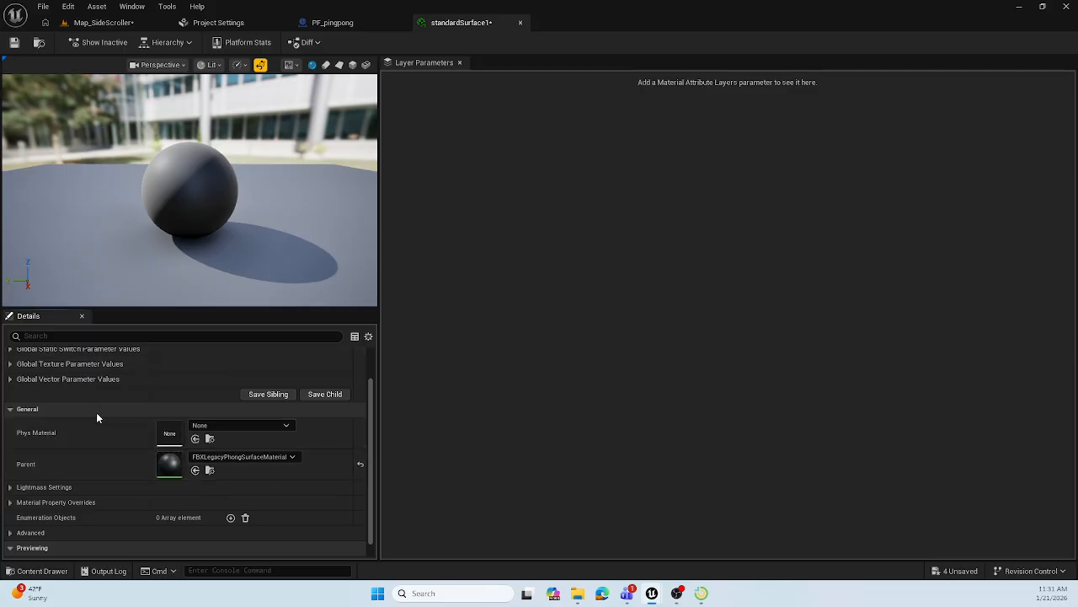
{"action": "scroll", "coordinate": [96, 411], "scroll_direction": "up", "scroll_amount": 2}
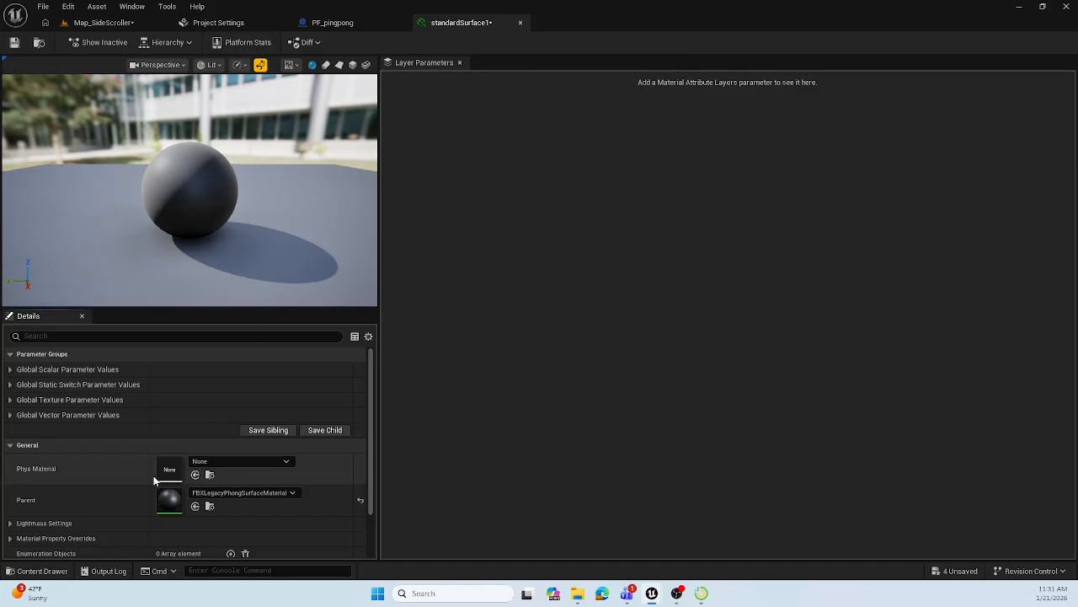
{"action": "left_click_drag", "start_coordinate": [371, 367], "coordinate": [377, 342]}
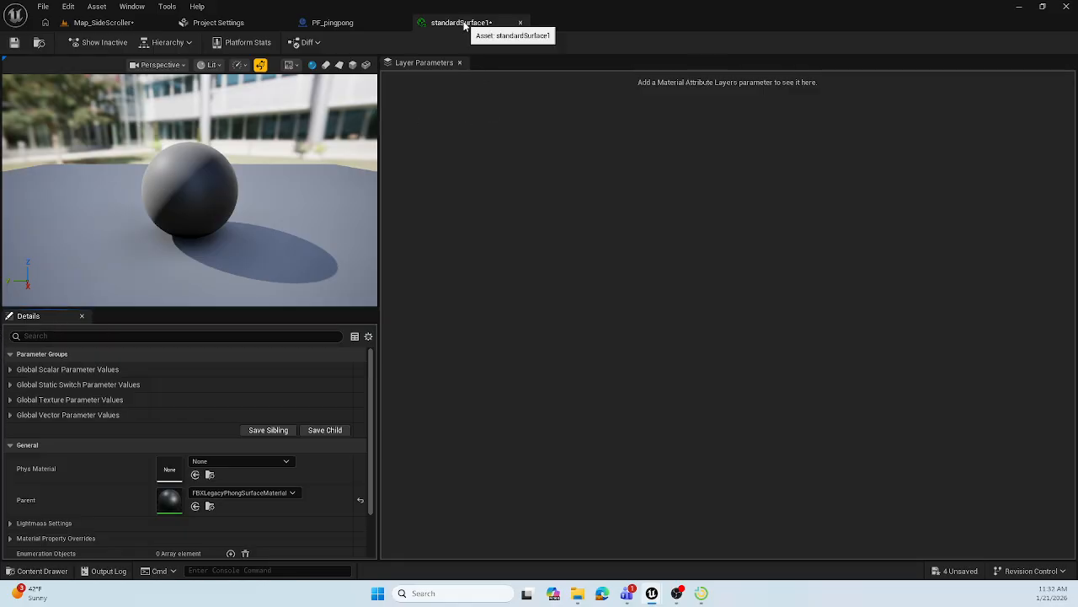
{"action": "left_click", "coordinate": [521, 24]}
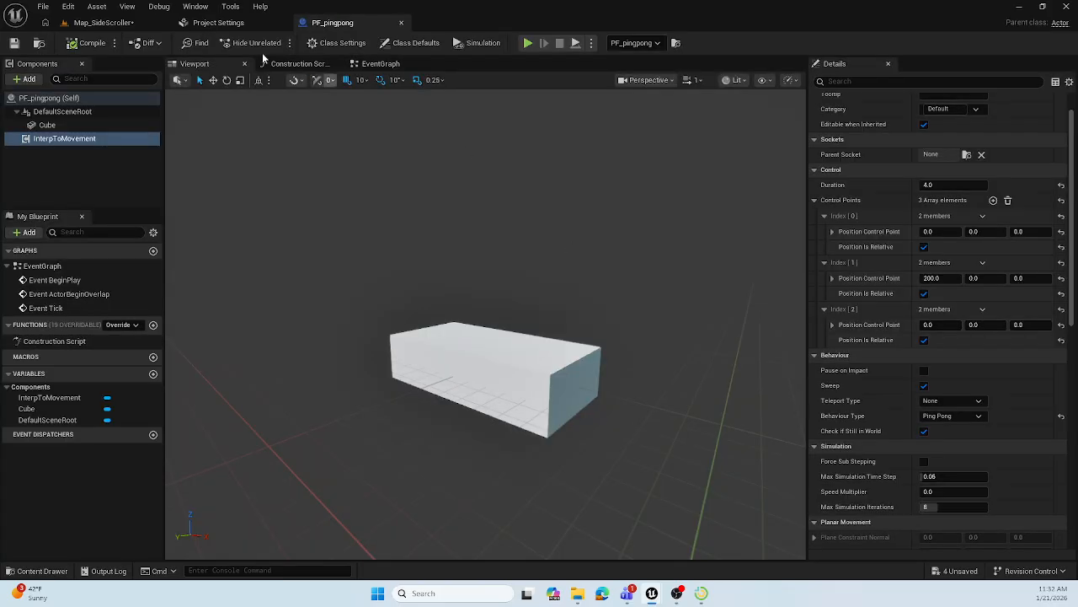
Create a new material named PF_Green in the Assets folder of the side-scroller project and open it for editing
{"action": "left_click", "coordinate": [93, 22]}
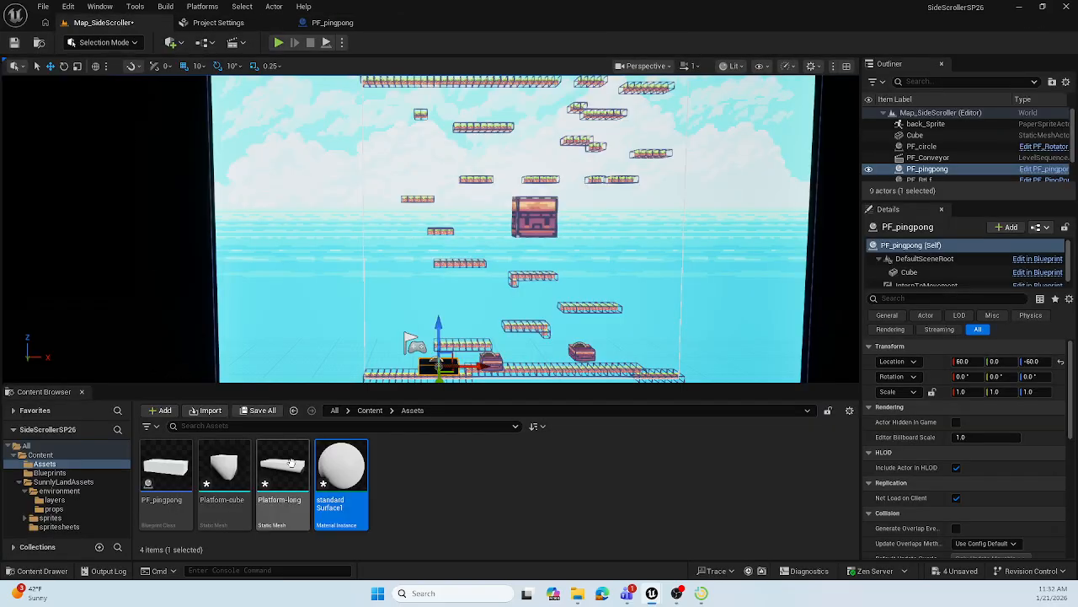
{"action": "right_click", "coordinate": [461, 490]}
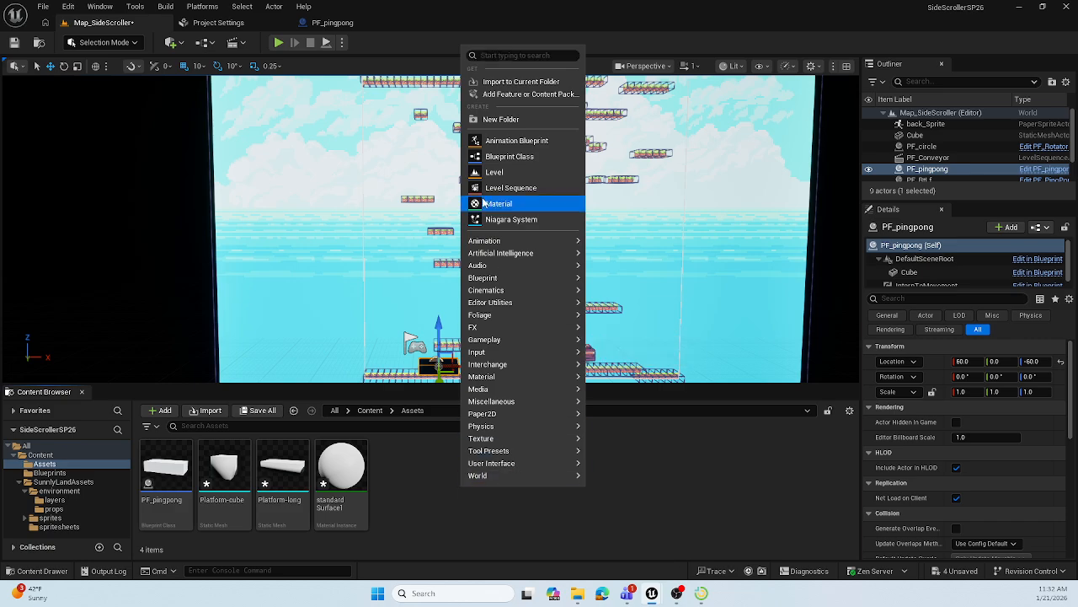
{"action": "left_click", "coordinate": [513, 205]}
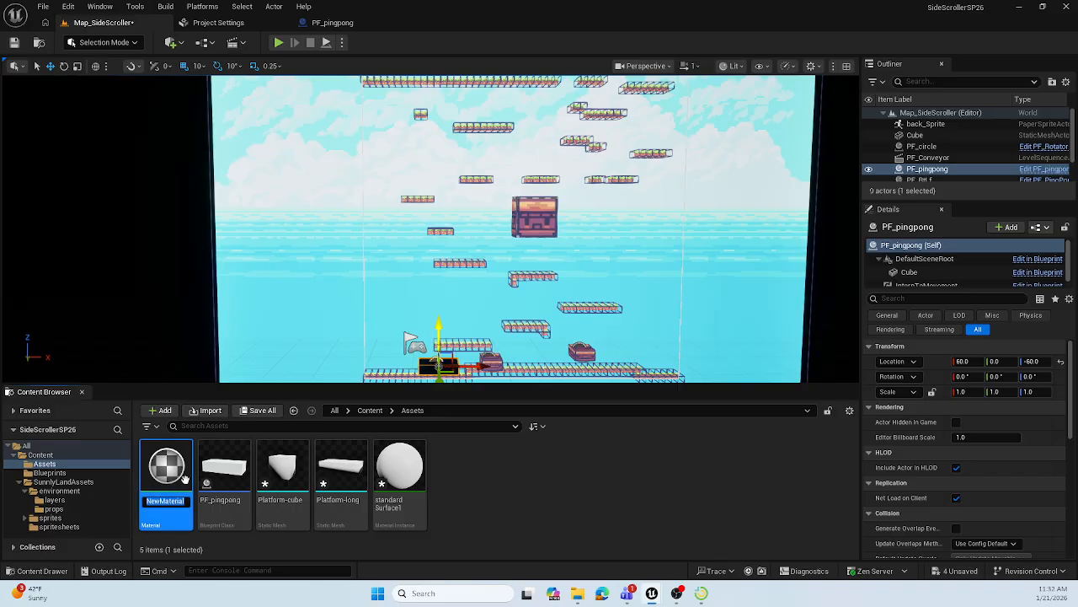
{"action": "type", "text": "PF_Green"}
{"action": "key", "text": "Return"}
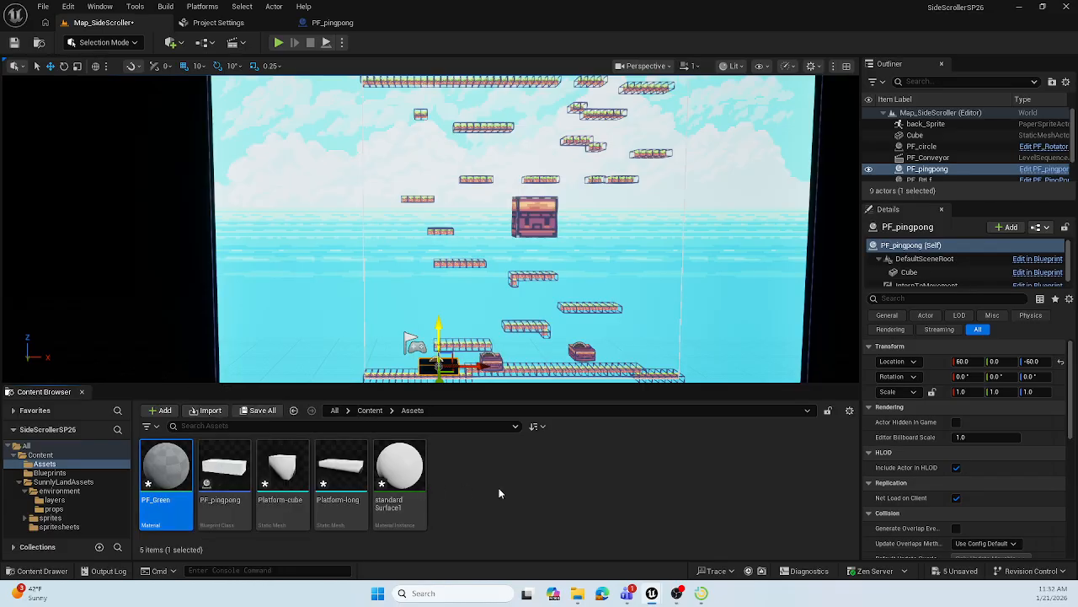
{"action": "left_click", "coordinate": [196, 459]}
{"action": "double_click", "coordinate": [178, 469]}
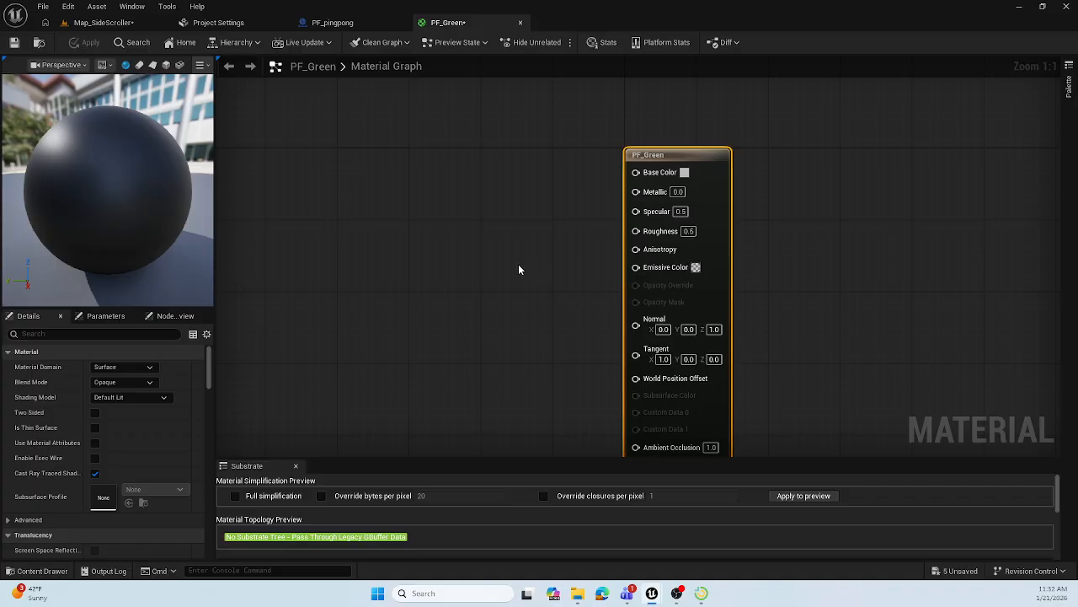
Try driving PF_Green's Base Color with a new Constant3Vector node, and break the connection again
{"action": "left_click", "coordinate": [443, 210]}
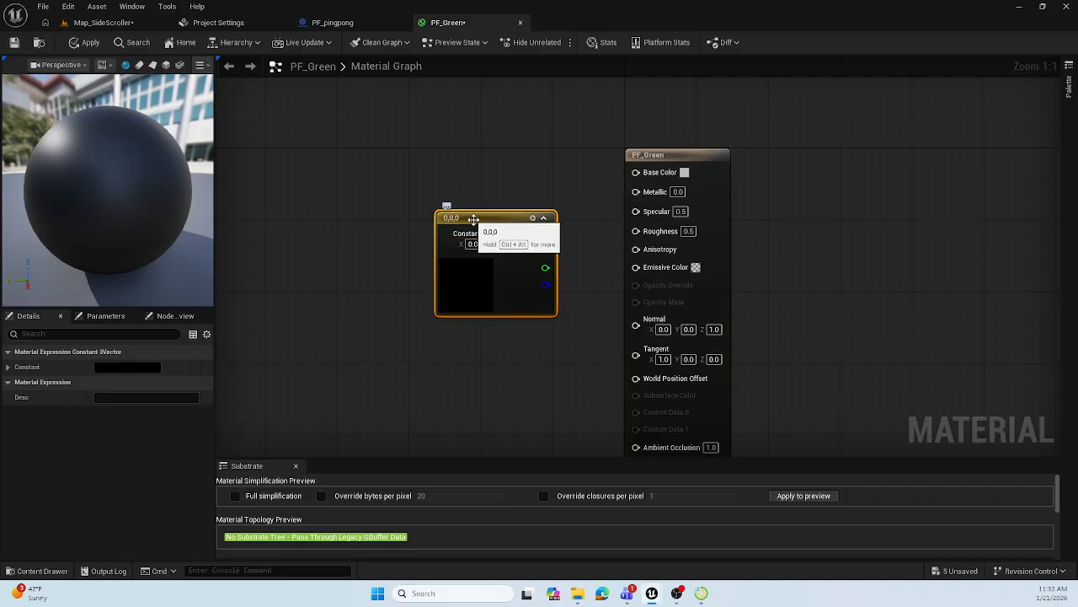
{"action": "left_click_drag", "start_coordinate": [481, 211], "coordinate": [455, 168]}
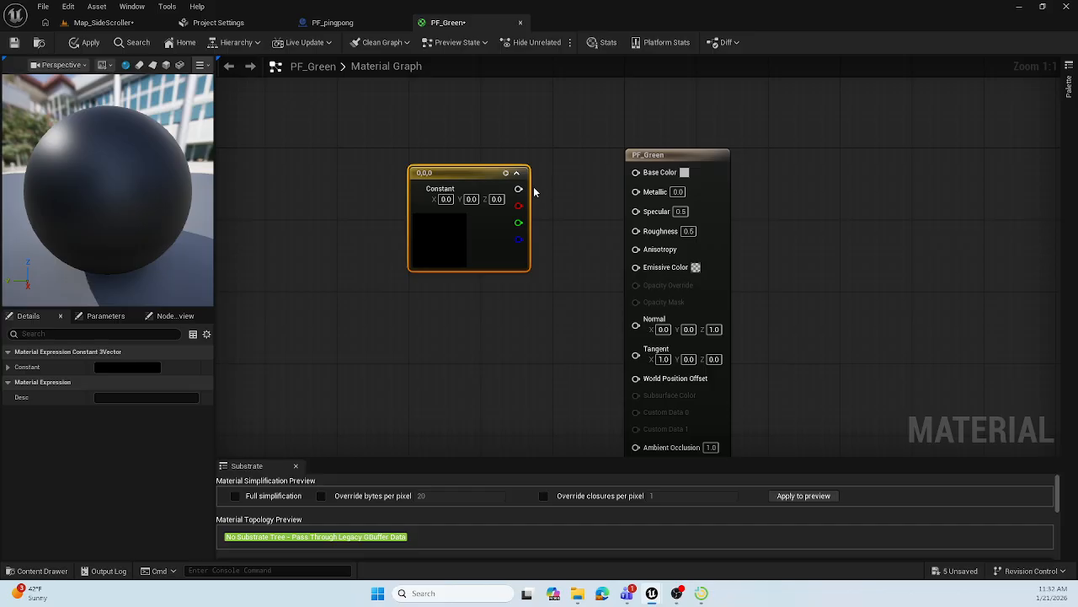
{"action": "left_click_drag", "start_coordinate": [519, 189], "coordinate": [636, 174]}
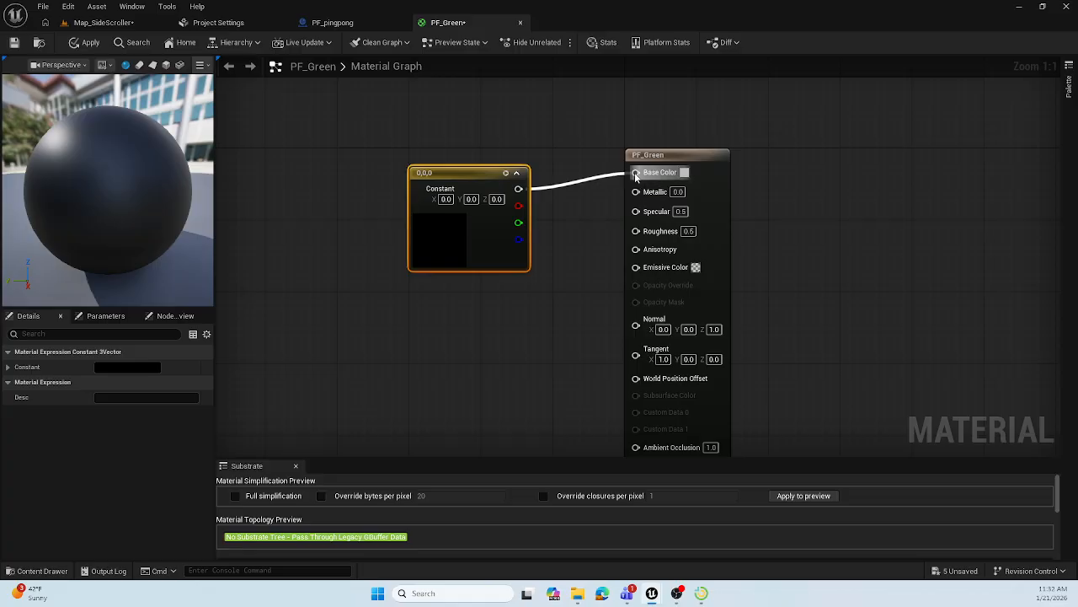
{"action": "left_click", "coordinate": [580, 183]}
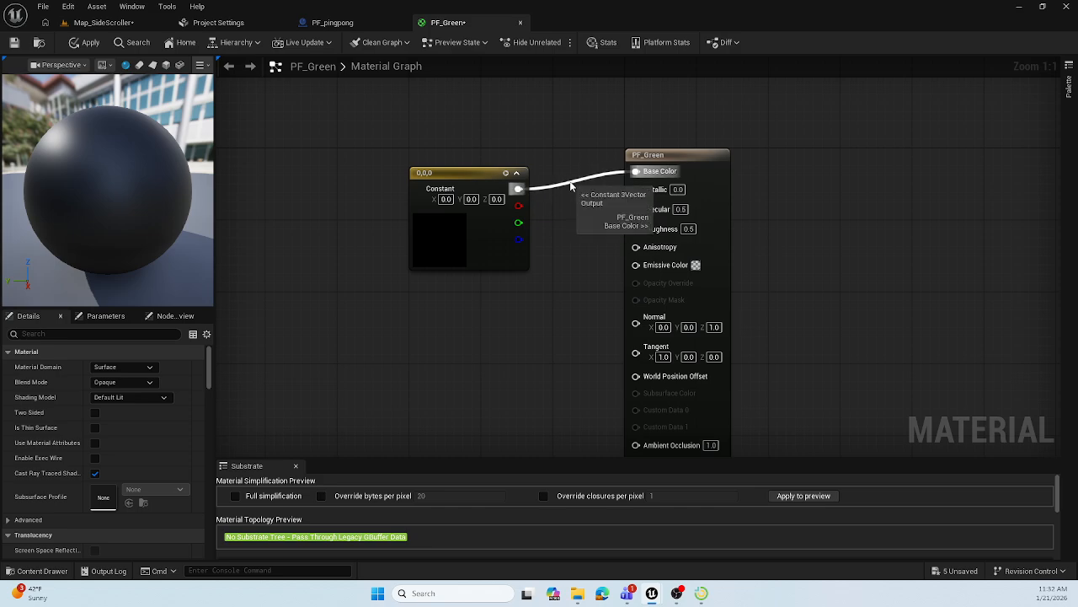
{"action": "left_click", "coordinate": [570, 182], "text": "alt"}
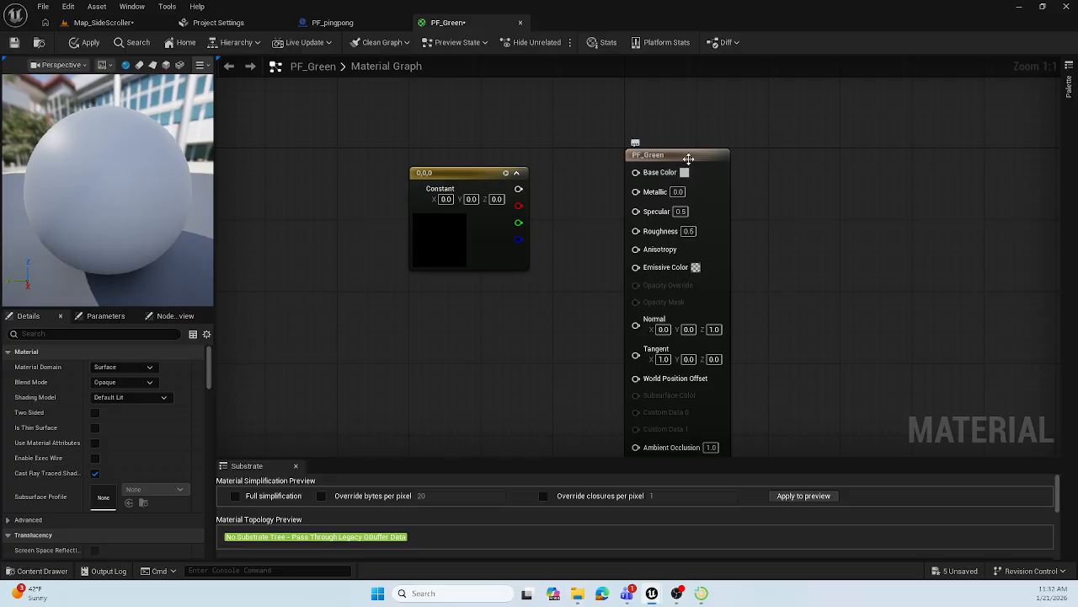
Set the Base Color of PF_Green directly to a fully saturated dark green, hex sRGB 326700FF
{"action": "left_click", "coordinate": [685, 173]}
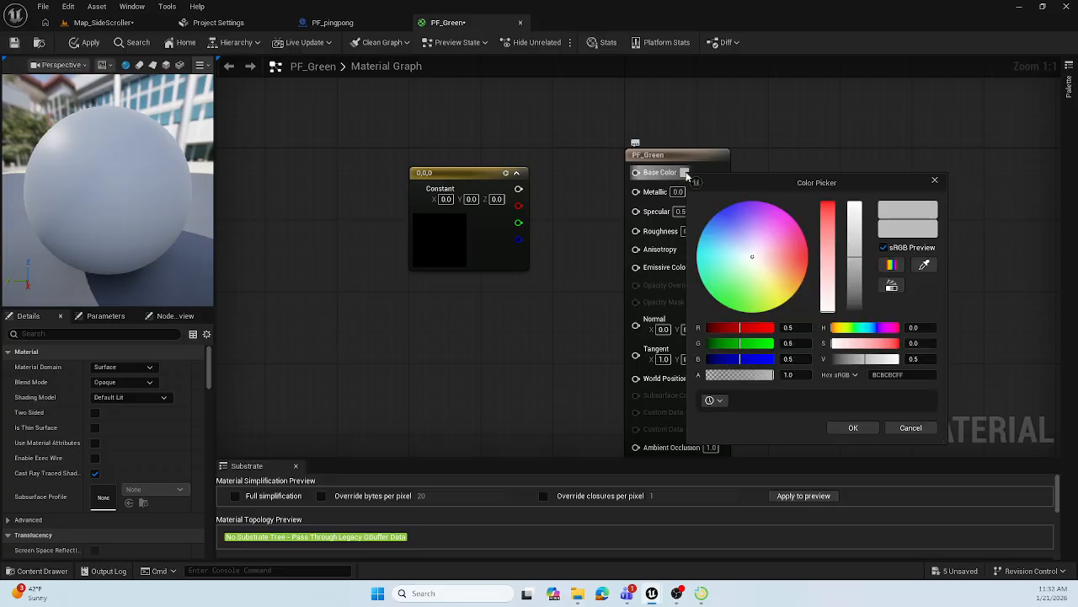
{"action": "left_click_drag", "start_coordinate": [753, 261], "coordinate": [737, 309]}
{"action": "left_click_drag", "start_coordinate": [830, 209], "coordinate": [829, 199]}
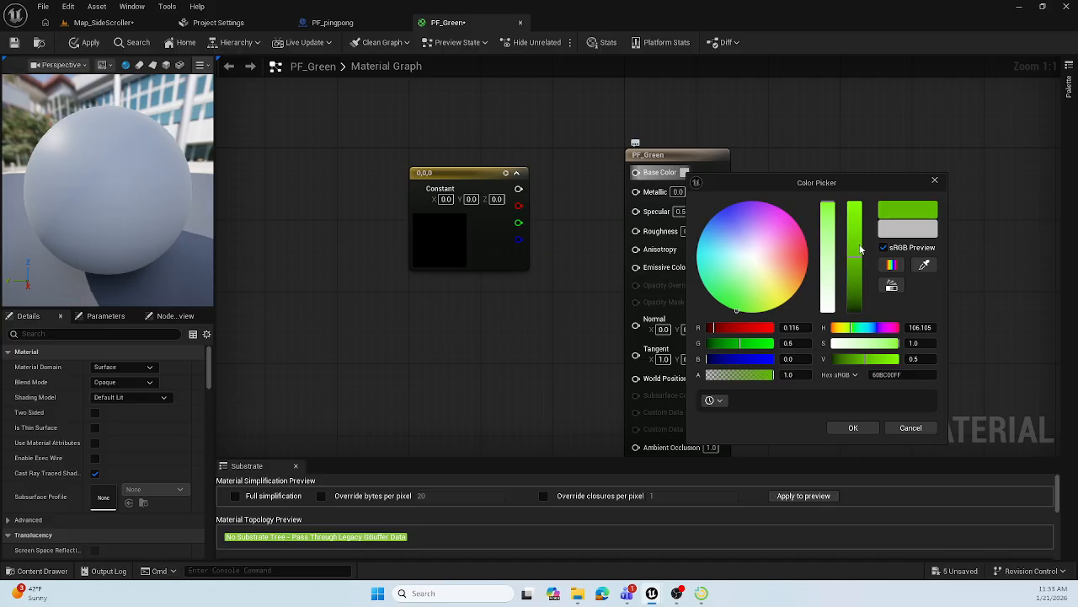
{"action": "left_click_drag", "start_coordinate": [856, 252], "coordinate": [856, 299]}
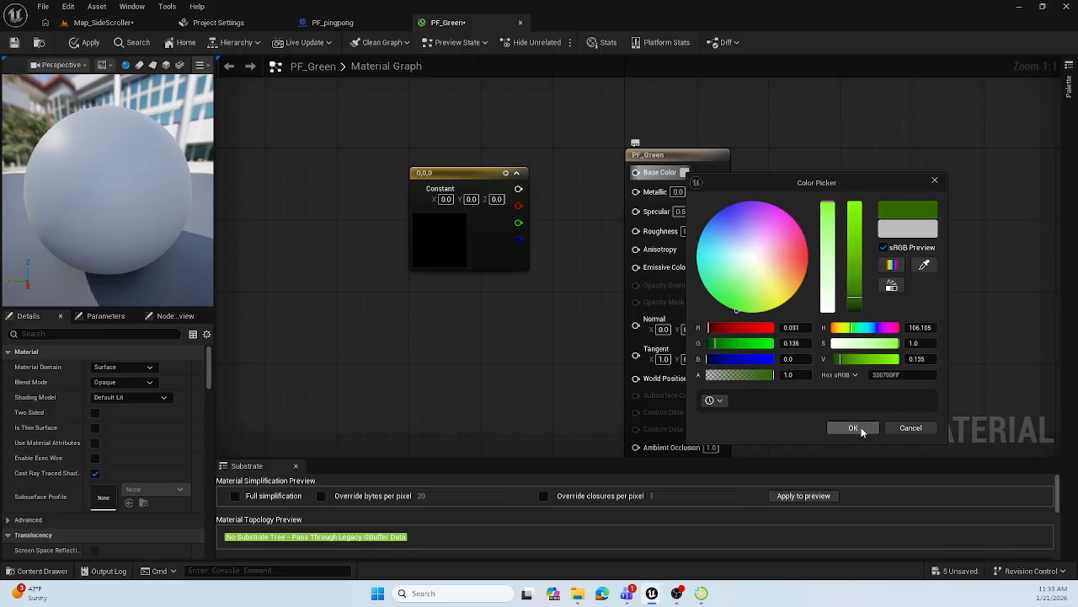
{"action": "left_click", "coordinate": [853, 428]}
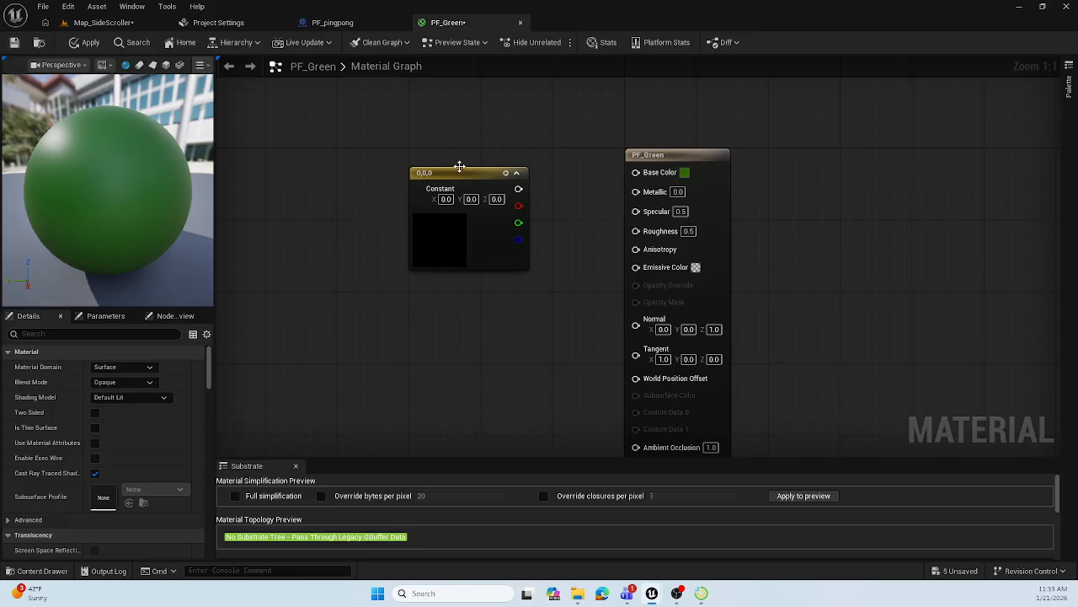
Delete the unconnected Constant3Vector node from the PF_Green material graph and save the material
{"action": "left_click_drag", "start_coordinate": [455, 171], "coordinate": [386, 196]}
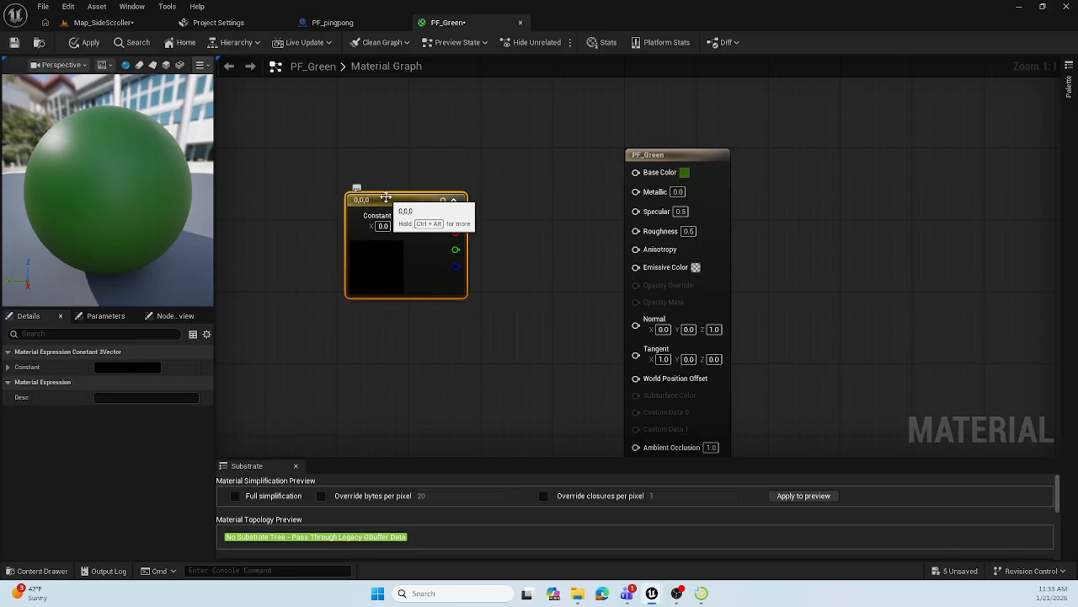
{"action": "key", "text": "Delete"}
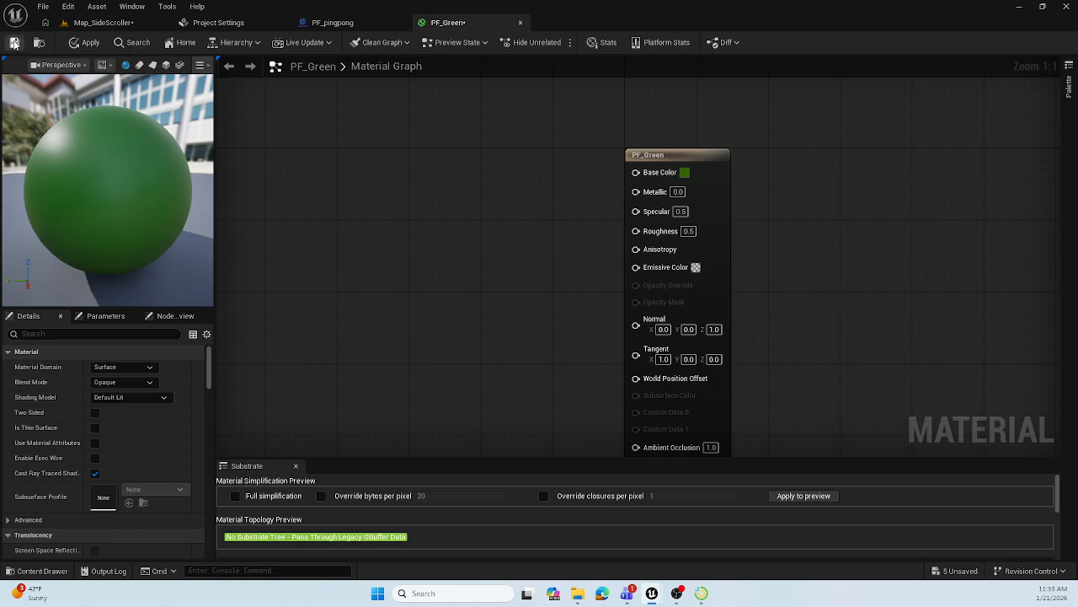
{"action": "left_click", "coordinate": [13, 44]}
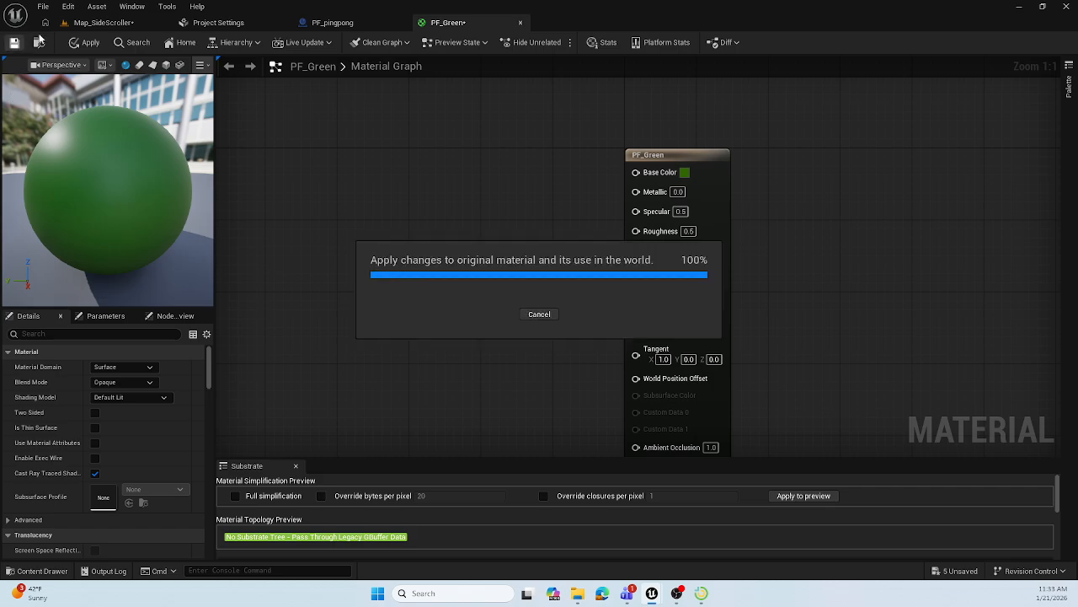
Assign the PF_Green material to Element 0 of the Cube component in the PF_pingpong blueprint and save it
{"action": "left_click", "coordinate": [121, 25]}
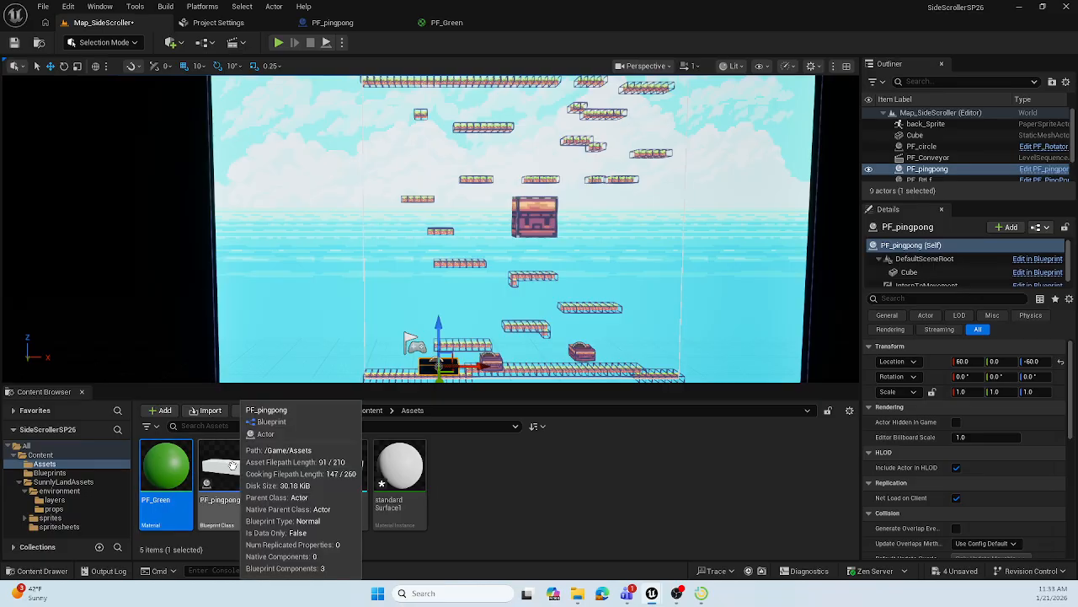
{"action": "left_click", "coordinate": [358, 23]}
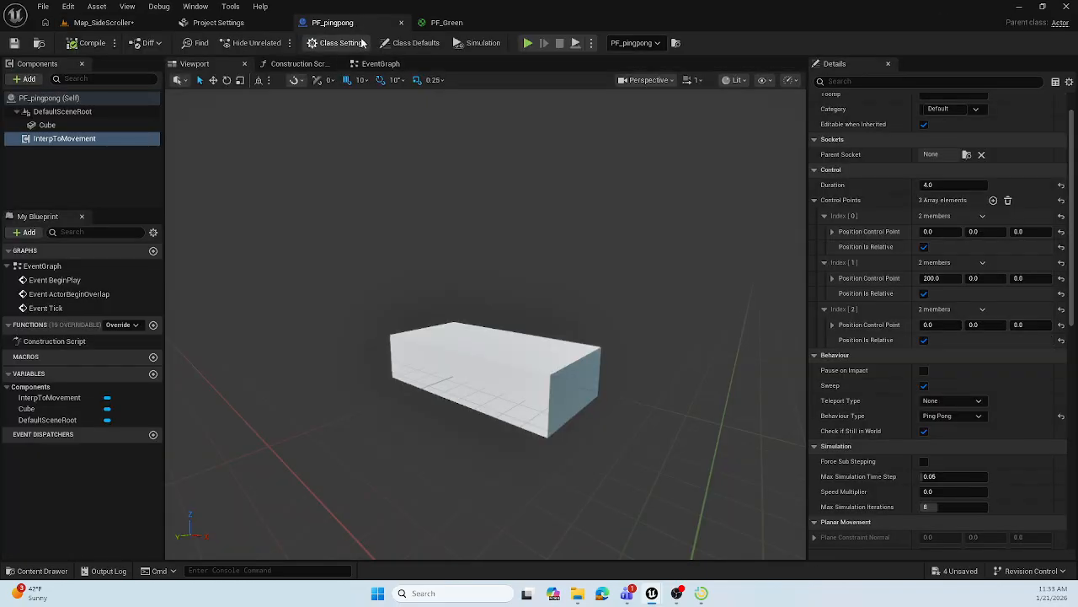
{"action": "left_click", "coordinate": [50, 126]}
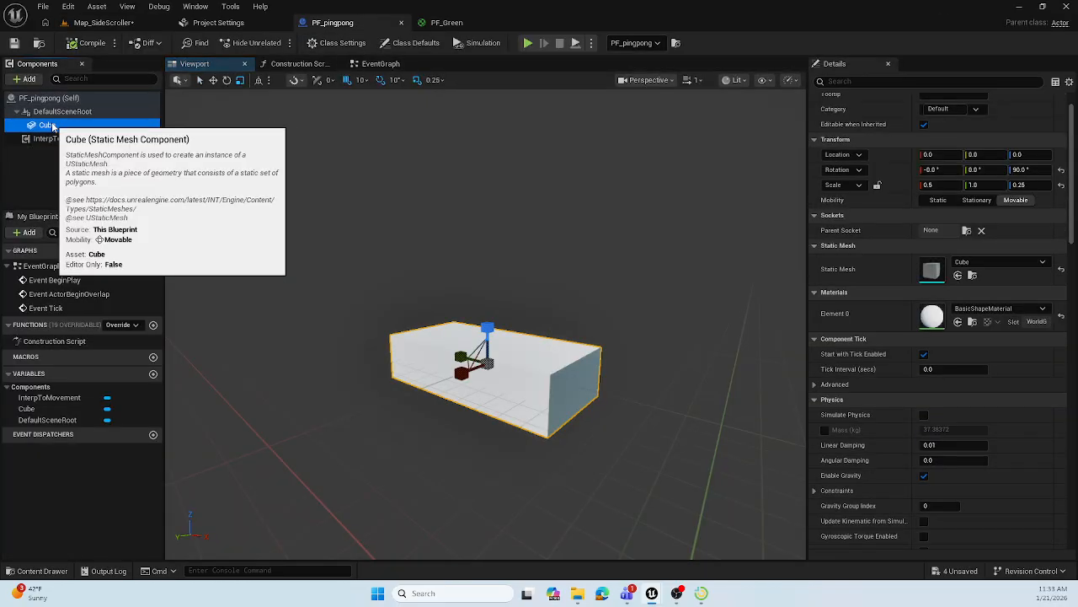
{"action": "left_click", "coordinate": [977, 310]}
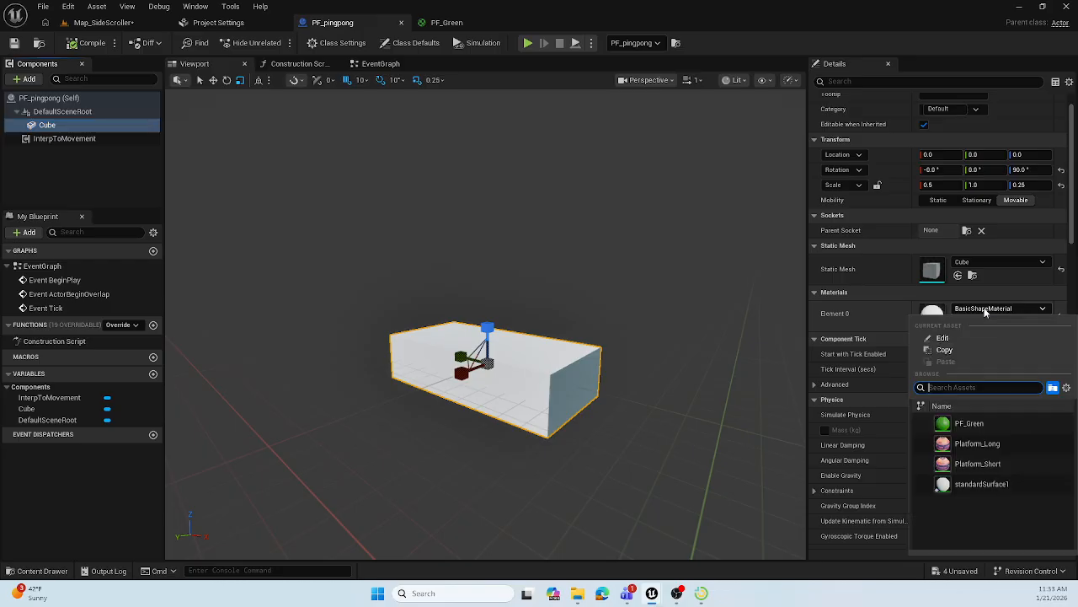
{"action": "left_click", "coordinate": [969, 423]}
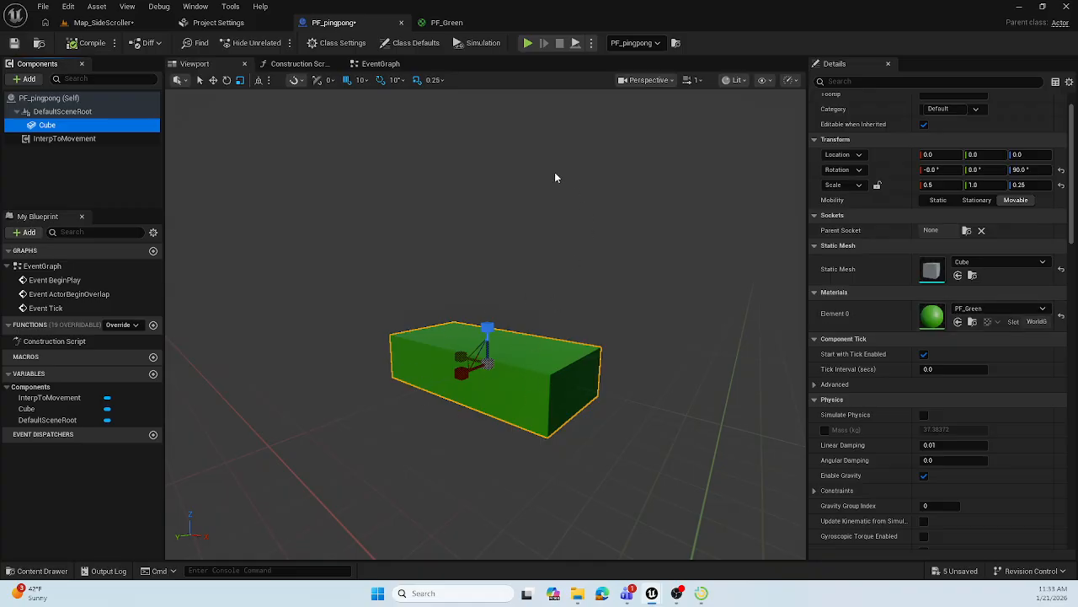
{"action": "left_click", "coordinate": [14, 42]}
Play-test Map_SideScroller to check how the ping-pong platform's green material looks in the level, and stop playing
{"action": "left_click", "coordinate": [103, 23]}
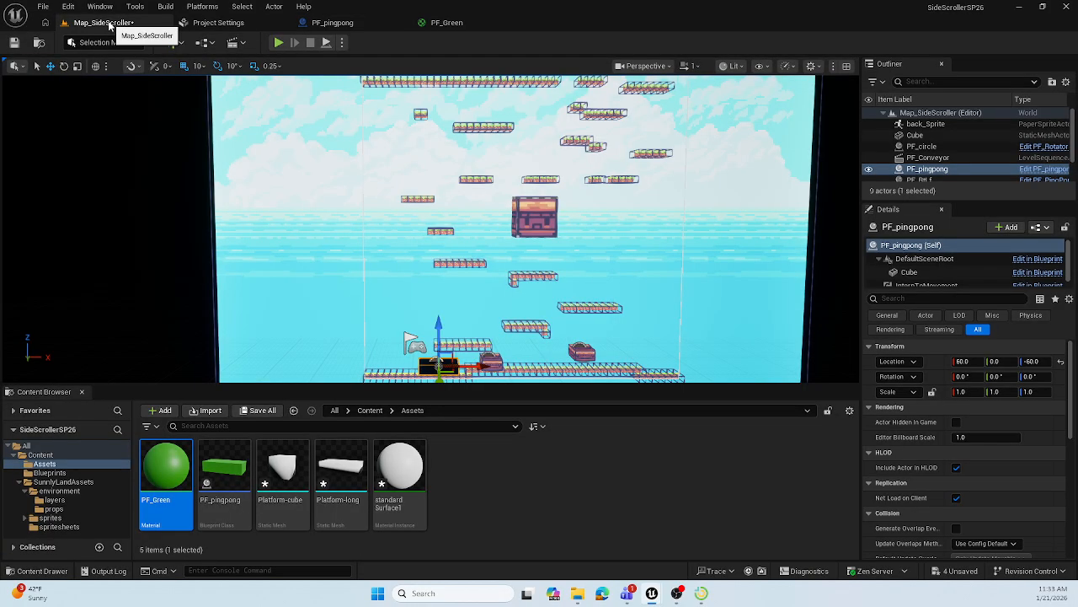
{"action": "left_click", "coordinate": [279, 43]}
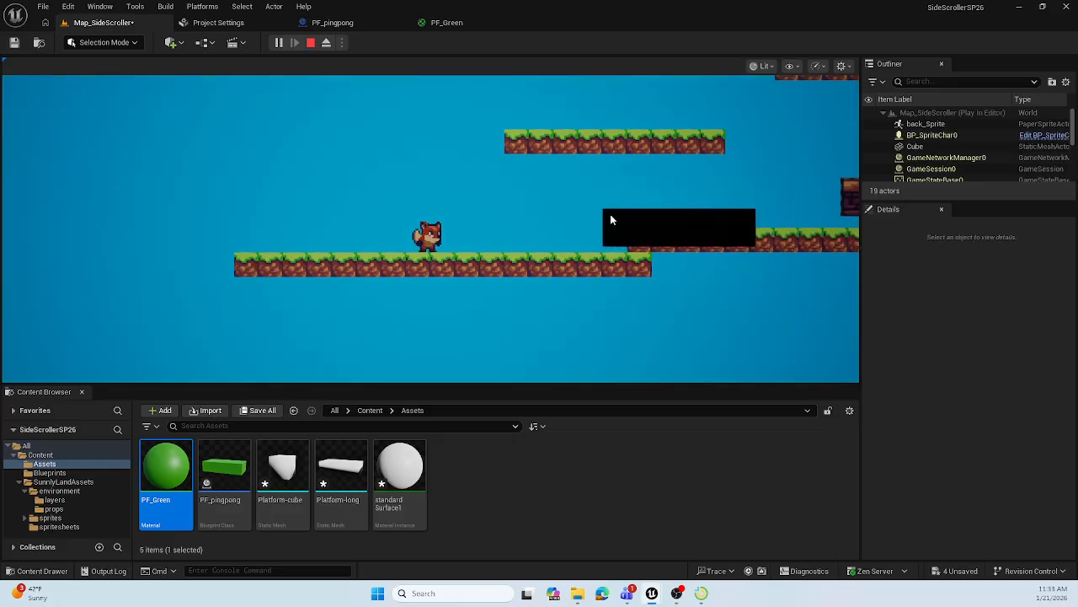
{"action": "left_click", "coordinate": [309, 44]}
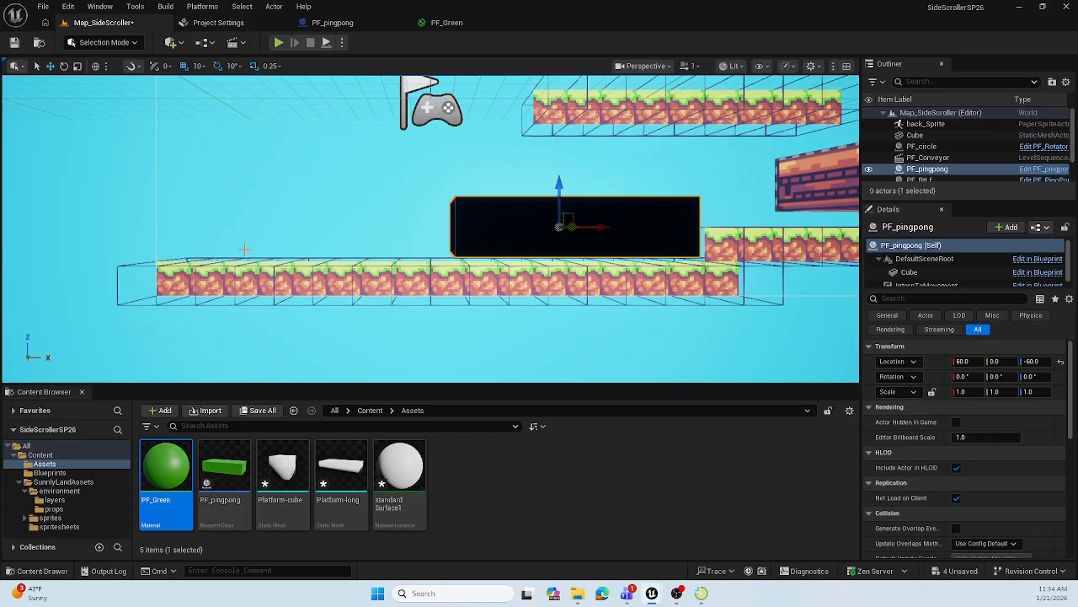
Try the Unlit shading model on the PF_Green material, and set it back to Default Lit
{"action": "left_click", "coordinate": [446, 23]}
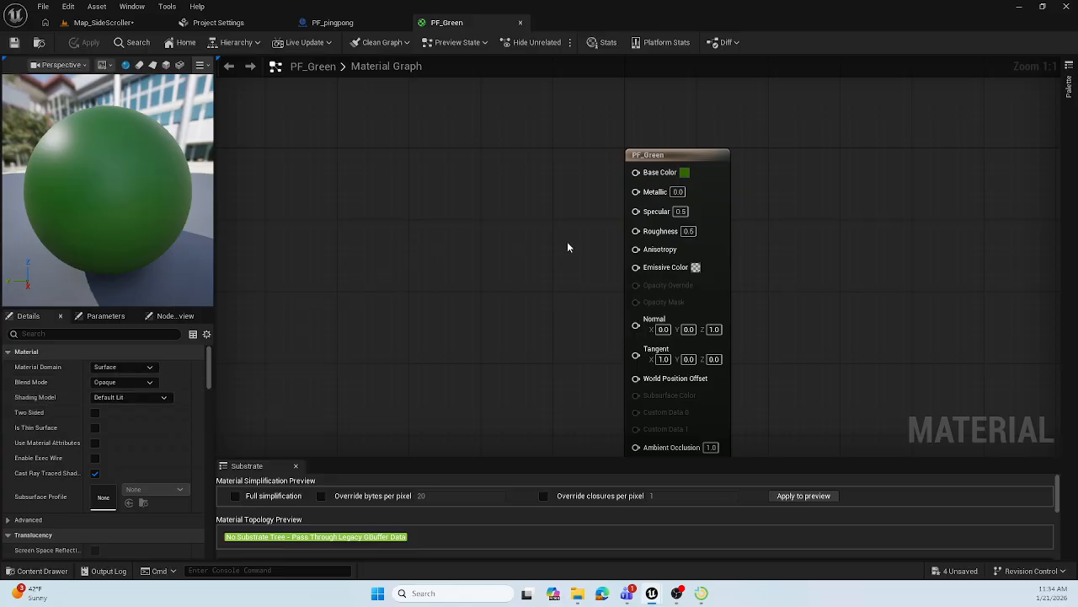
{"action": "left_click", "coordinate": [127, 396]}
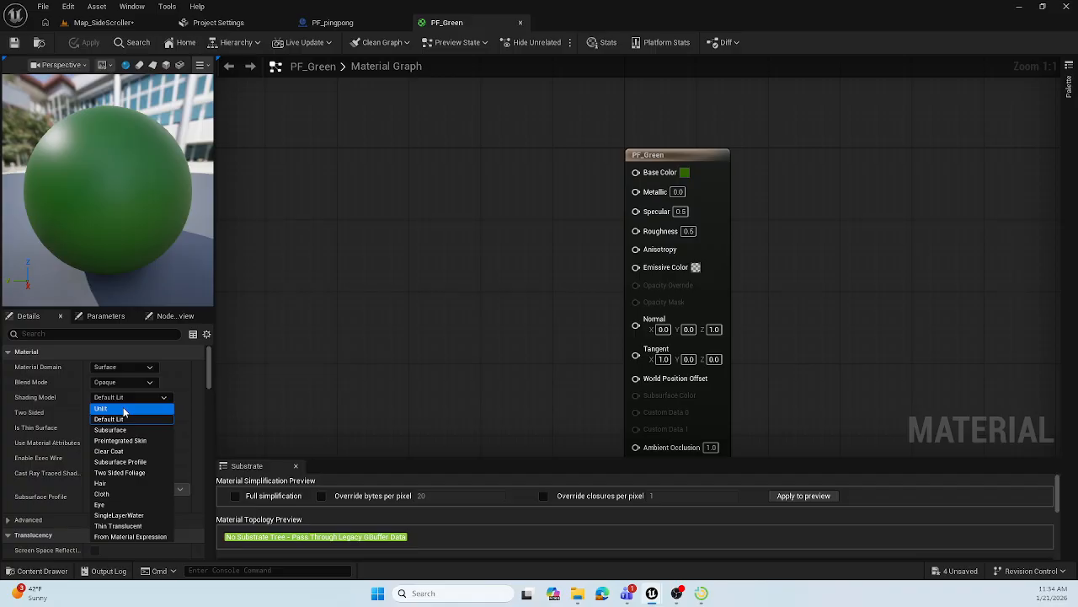
{"action": "left_click", "coordinate": [124, 409]}
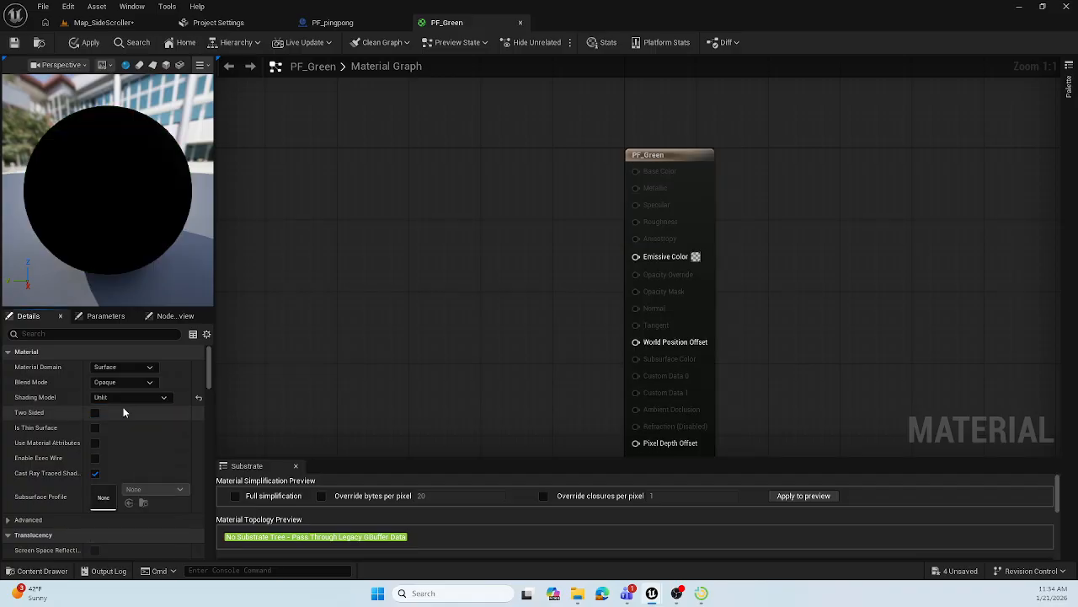
{"action": "left_click", "coordinate": [126, 397]}
{"action": "left_click", "coordinate": [123, 421]}
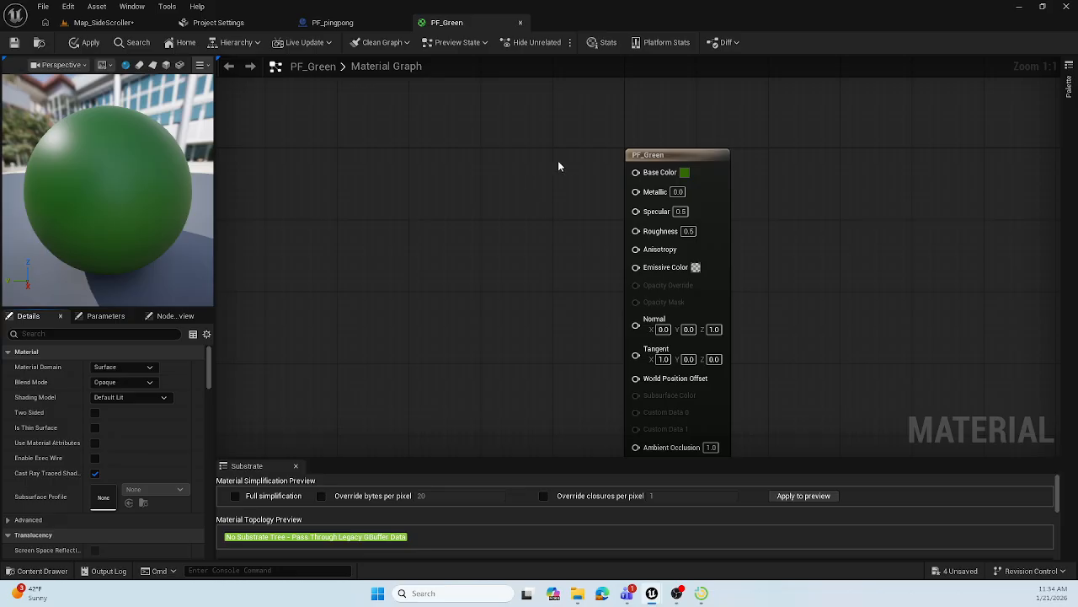
Set the PF_Green material's Emissive Color to dark green, hex sRGB 397E00FF, and save the material
{"action": "left_click", "coordinate": [695, 267]}
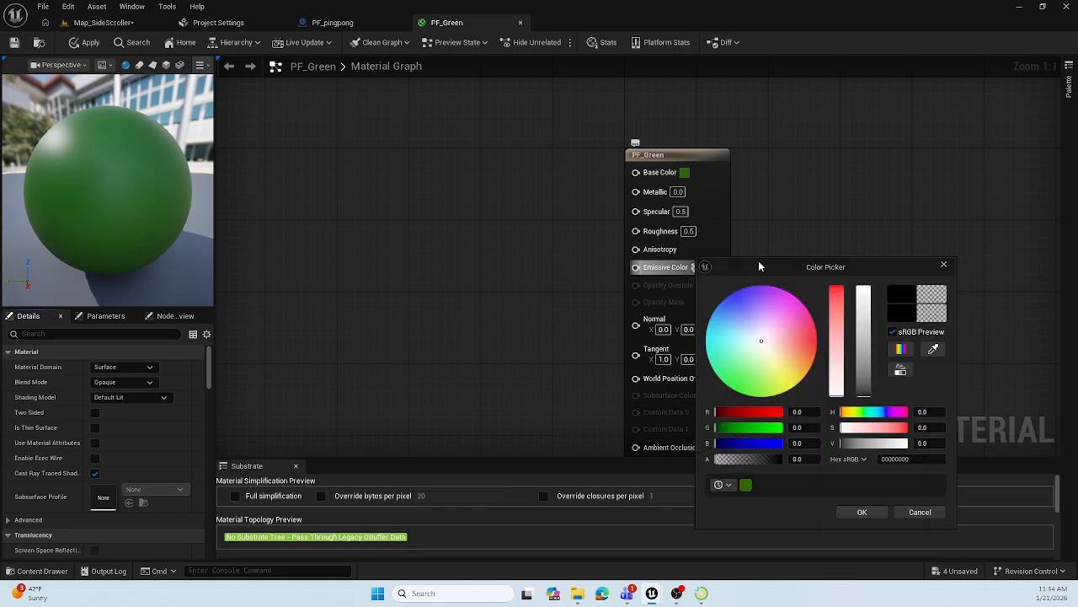
{"action": "left_click_drag", "start_coordinate": [759, 266], "coordinate": [822, 115]}
{"action": "left_click", "coordinate": [820, 206]}
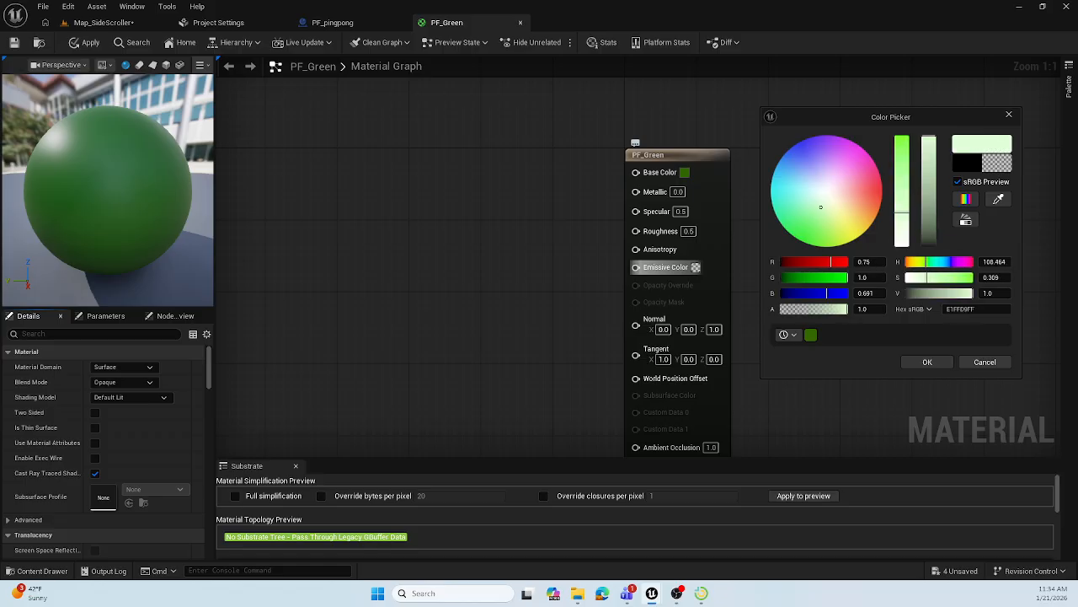
{"action": "left_click_drag", "start_coordinate": [821, 207], "coordinate": [809, 245]}
{"action": "left_click_drag", "start_coordinate": [929, 154], "coordinate": [927, 224]}
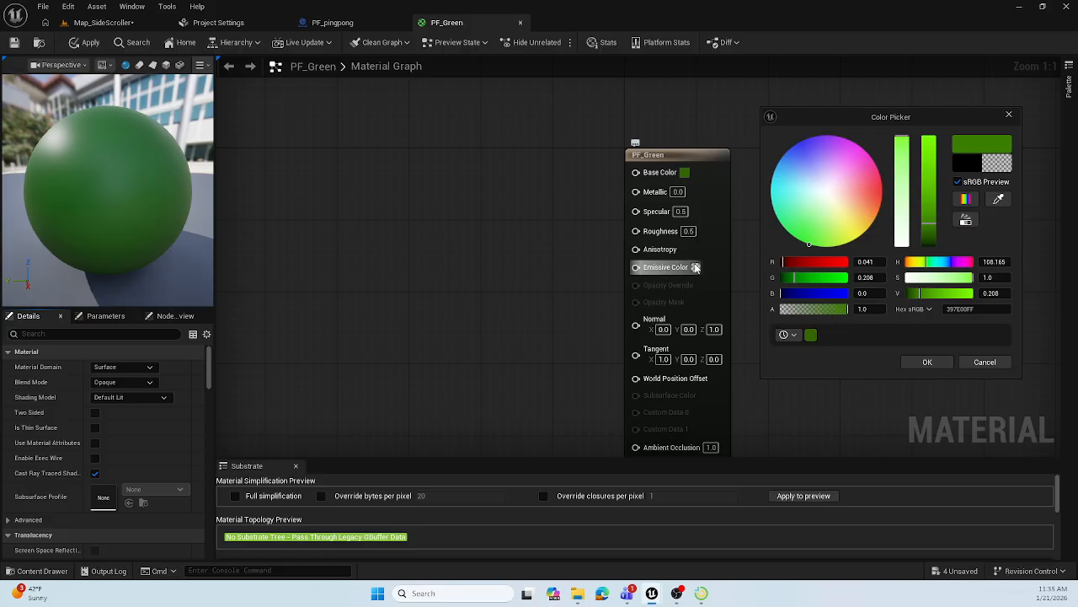
{"action": "left_click", "coordinate": [930, 363]}
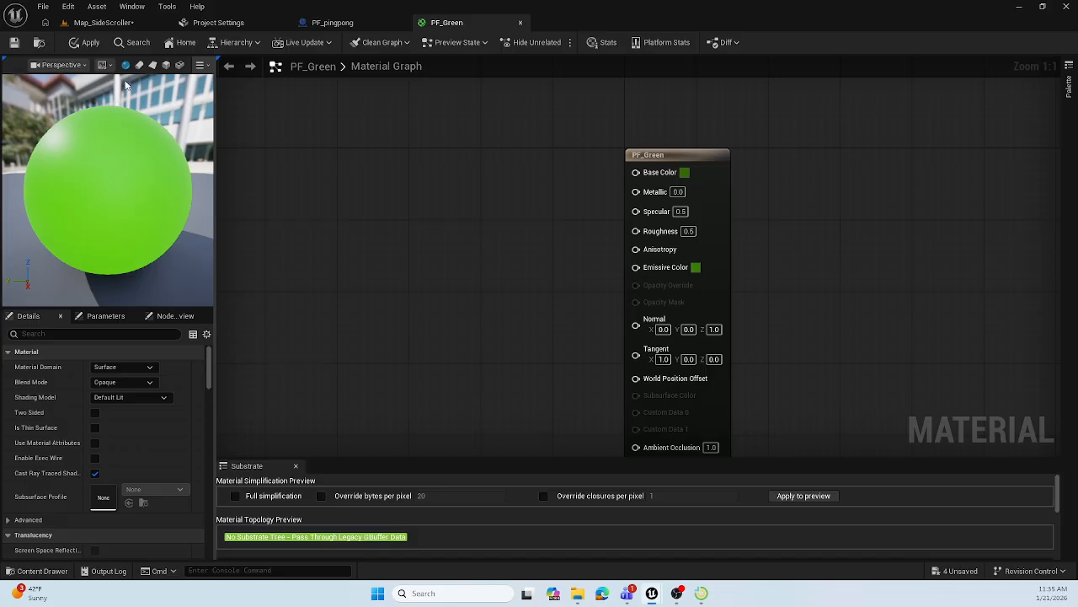
{"action": "left_click", "coordinate": [15, 43]}
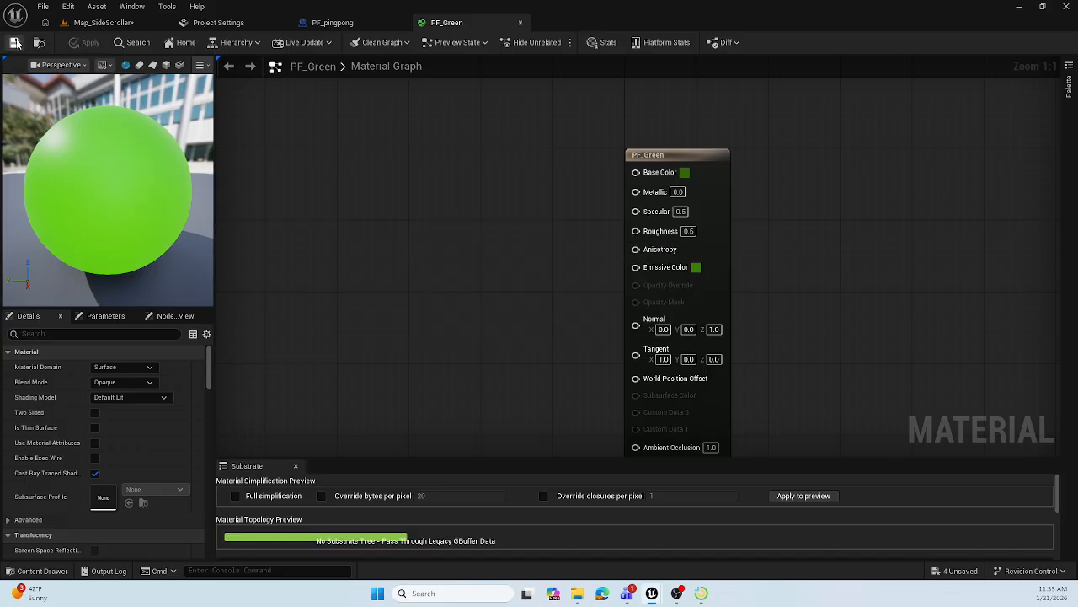
Play-test Map_SideScroller to check the ping-pong platform's emissive green, stop playing, and close the PF_Green material
{"action": "left_click", "coordinate": [103, 22]}
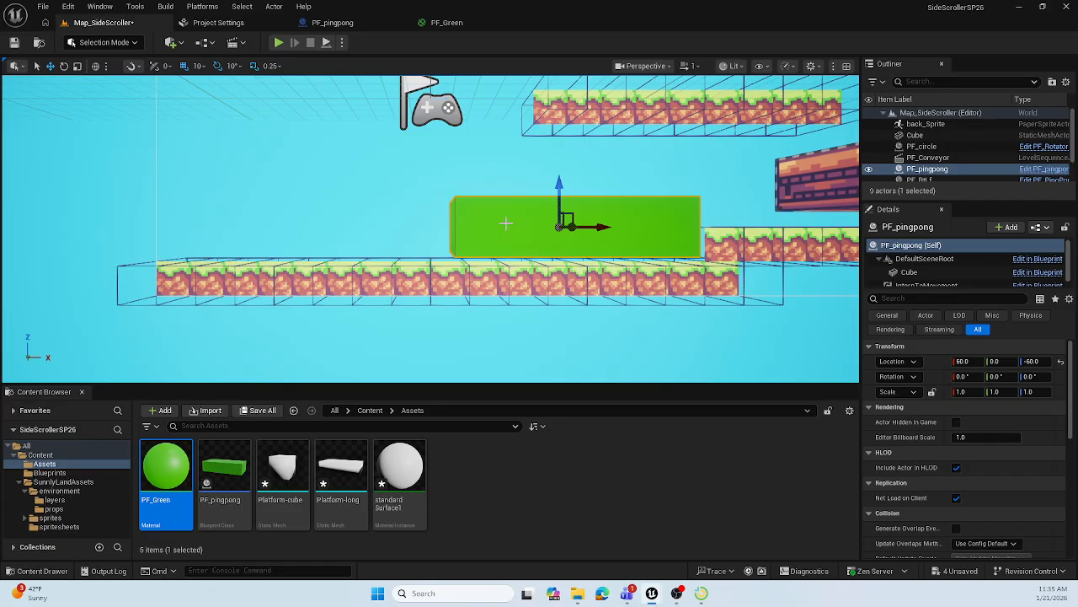
{"action": "left_click", "coordinate": [278, 42]}
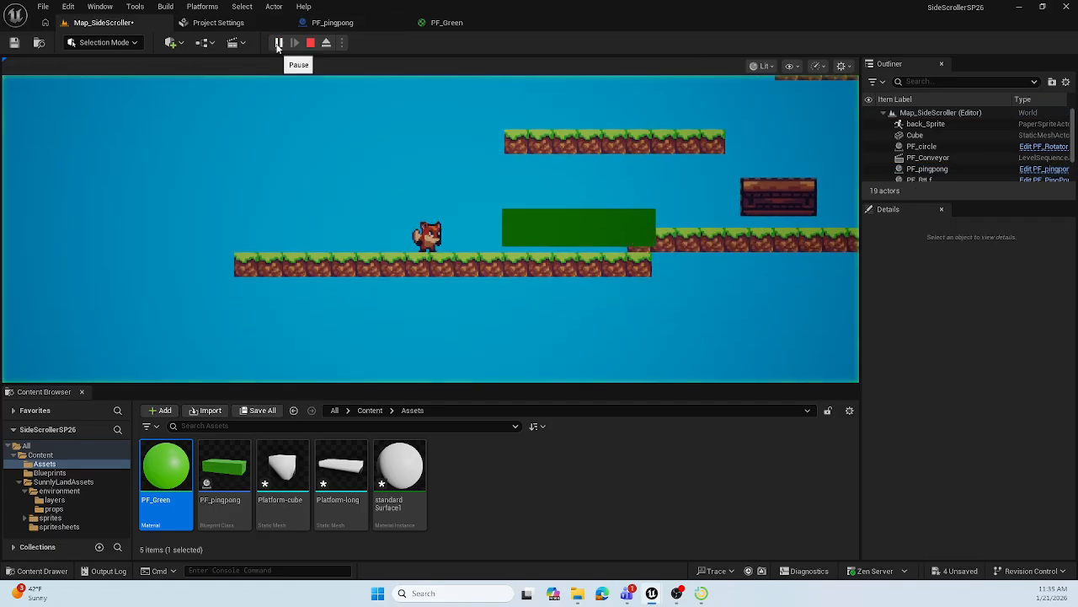
{"action": "left_click", "coordinate": [415, 270]}
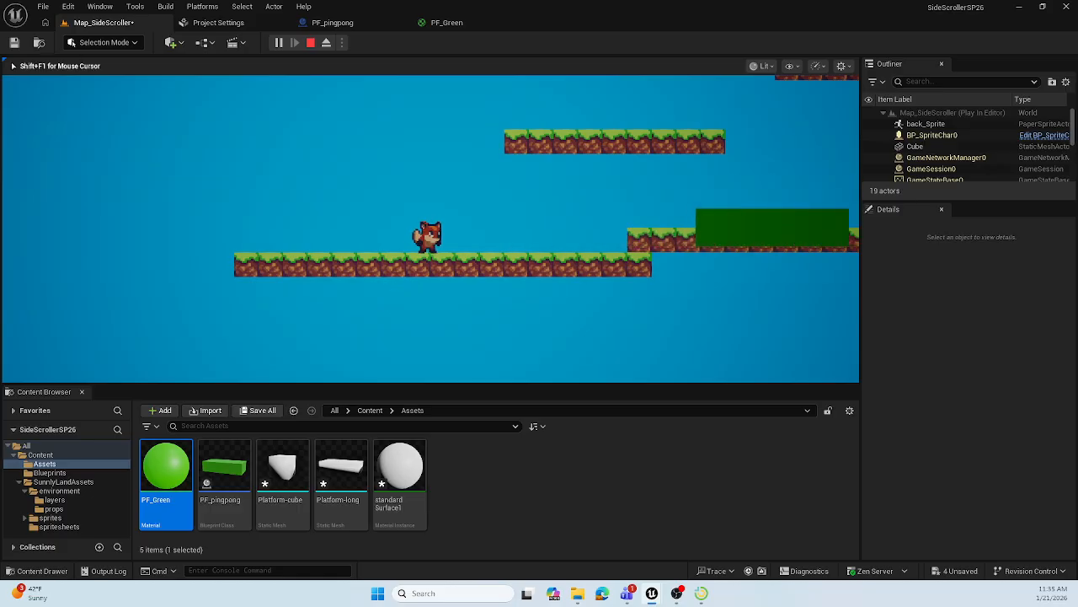
{"action": "key", "text": "space"}
{"action": "key", "text": "Escape"}
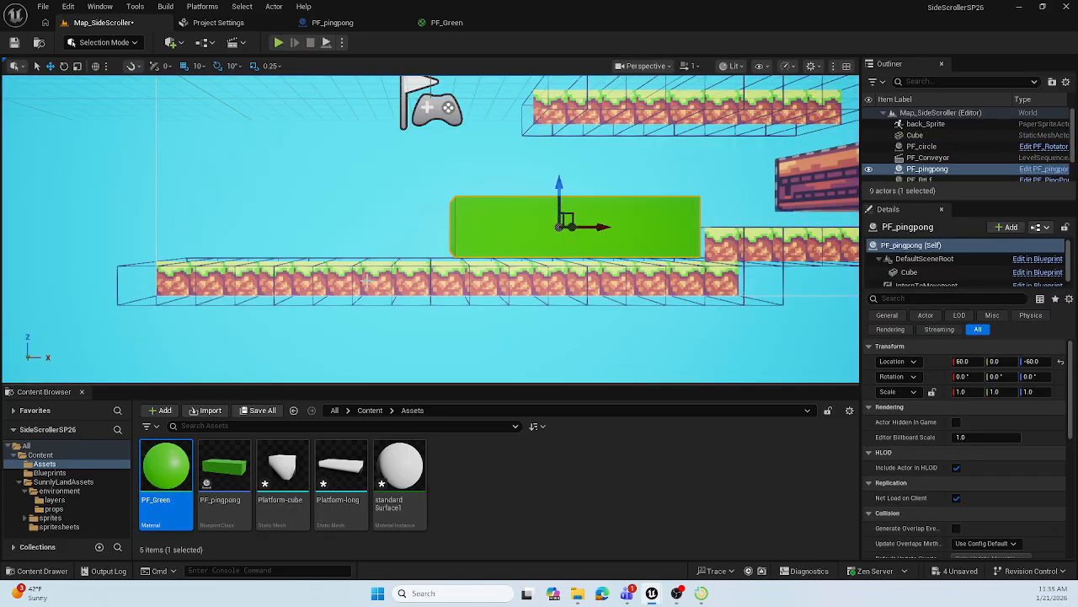
{"action": "left_click", "coordinate": [446, 22]}
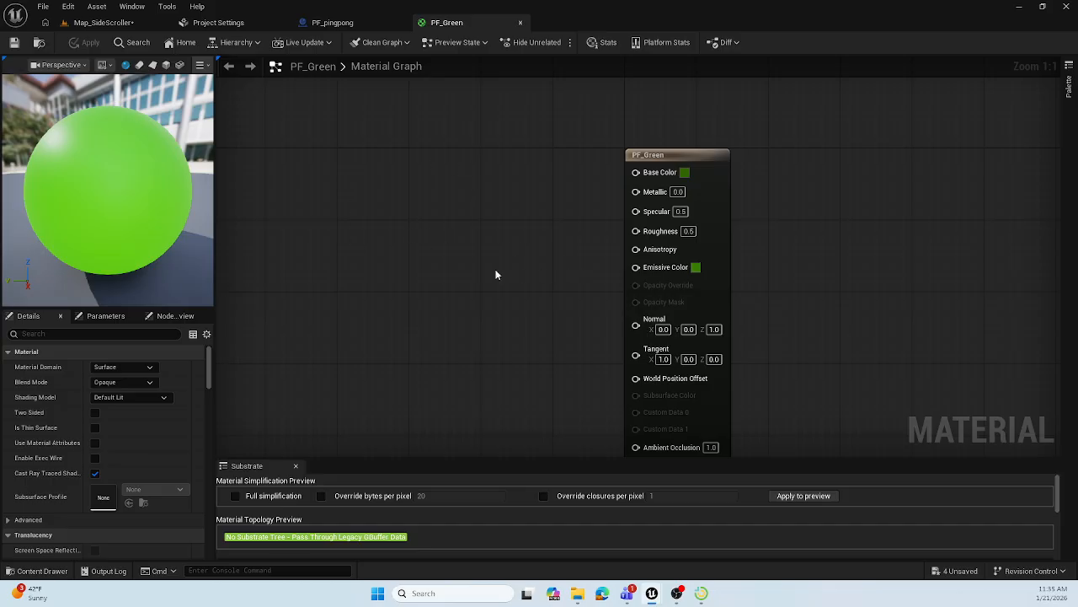
{"action": "left_click", "coordinate": [521, 24]}
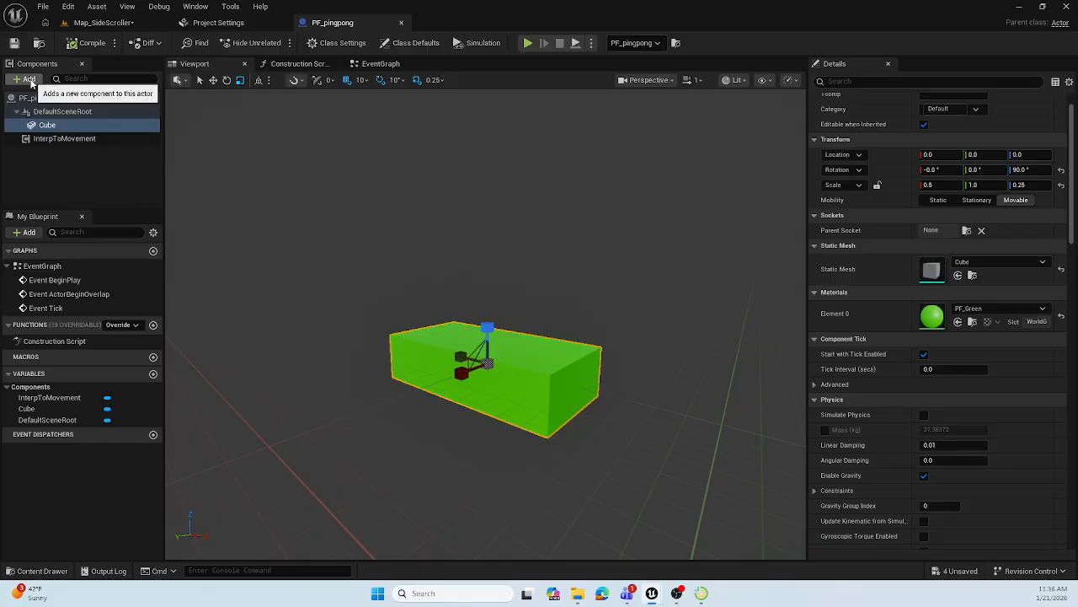
Try a Paper Tile Map component under the Cube in the PF_pingpong blueprint, with tileset_TileMap as its tile map
{"action": "left_click", "coordinate": [29, 79]}
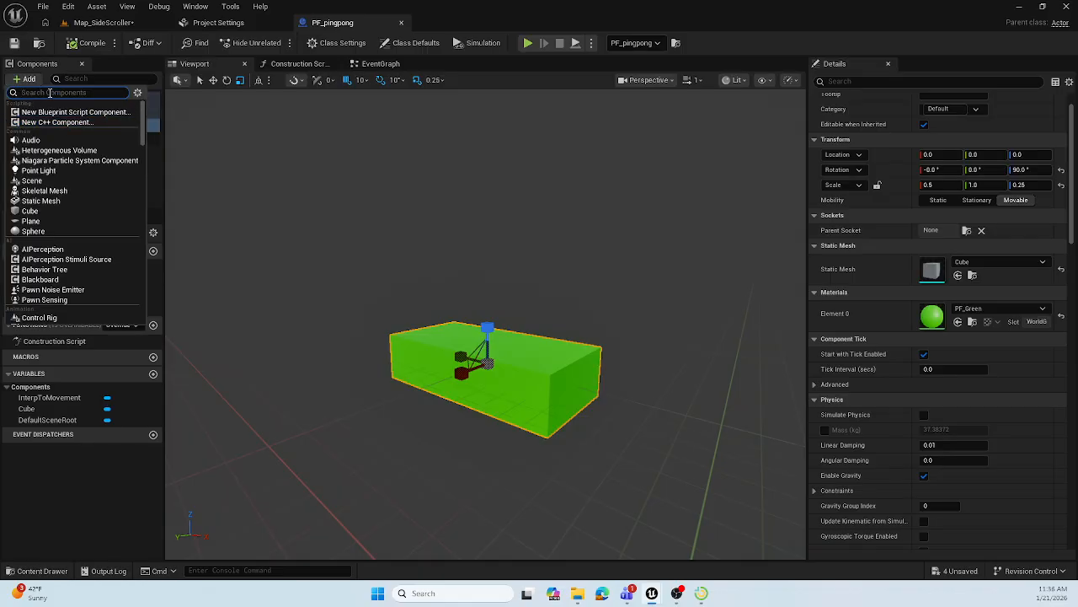
{"action": "type", "text": "paper"}
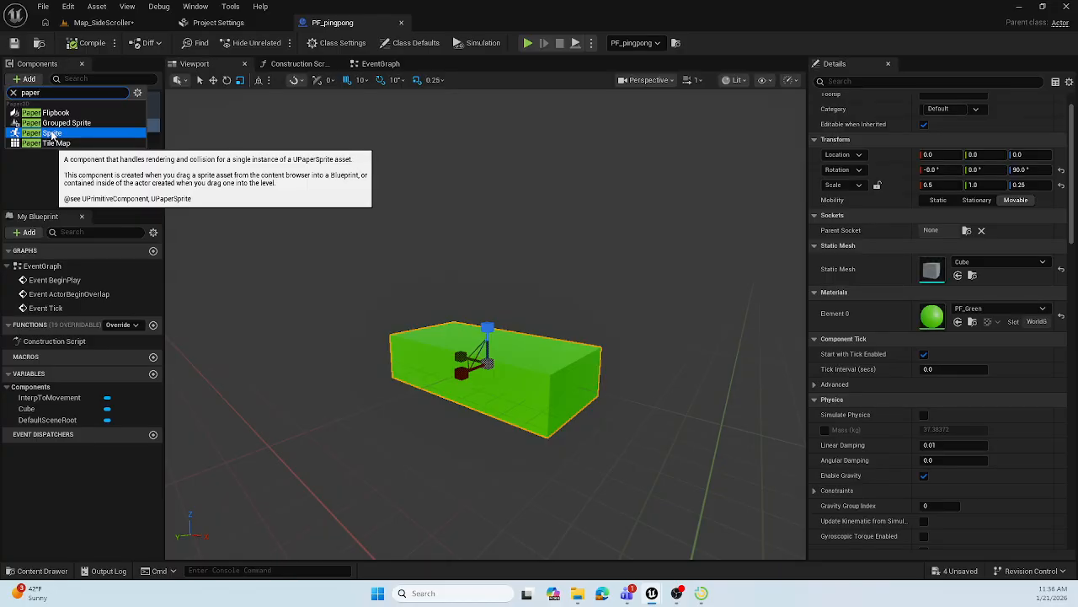
{"action": "left_click", "coordinate": [61, 145]}
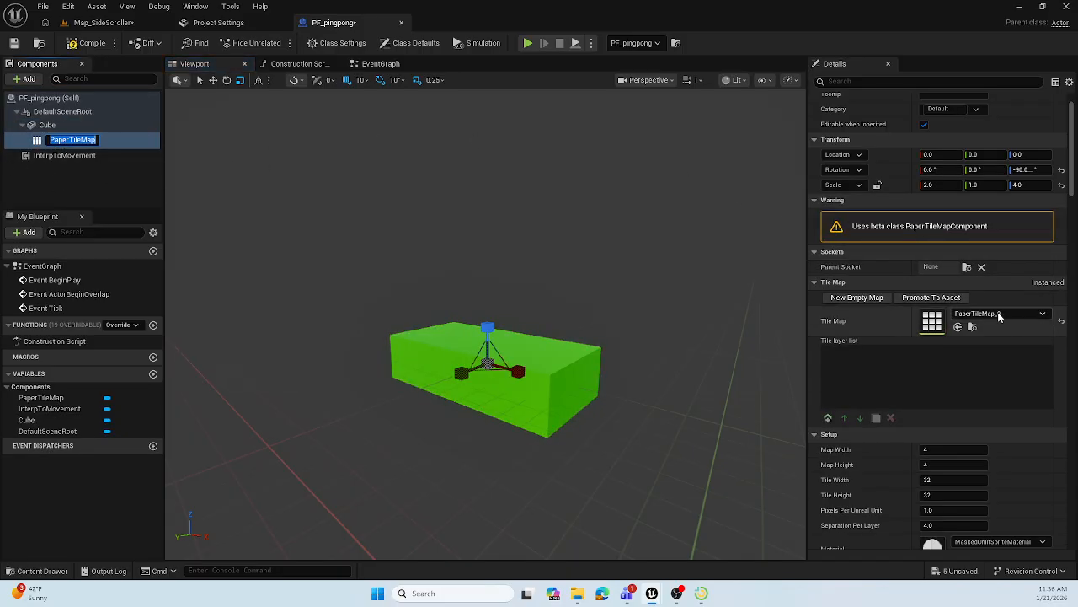
{"action": "left_click", "coordinate": [997, 313]}
{"action": "left_click", "coordinate": [977, 175]}
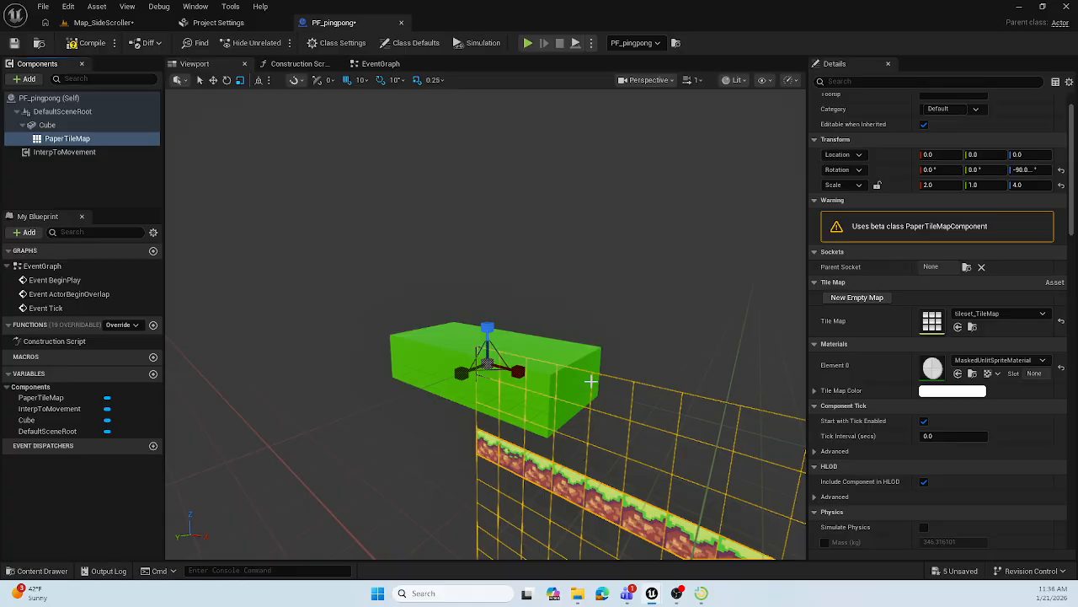
{"action": "mouse_move", "coordinate": [633, 397]}
{"action": "left_mouse_down"}
{"action": "mouse_move", "coordinate": [695, 547]}
{"action": "mouse_move", "coordinate": [624, 378]}
{"action": "left_mouse_up"}
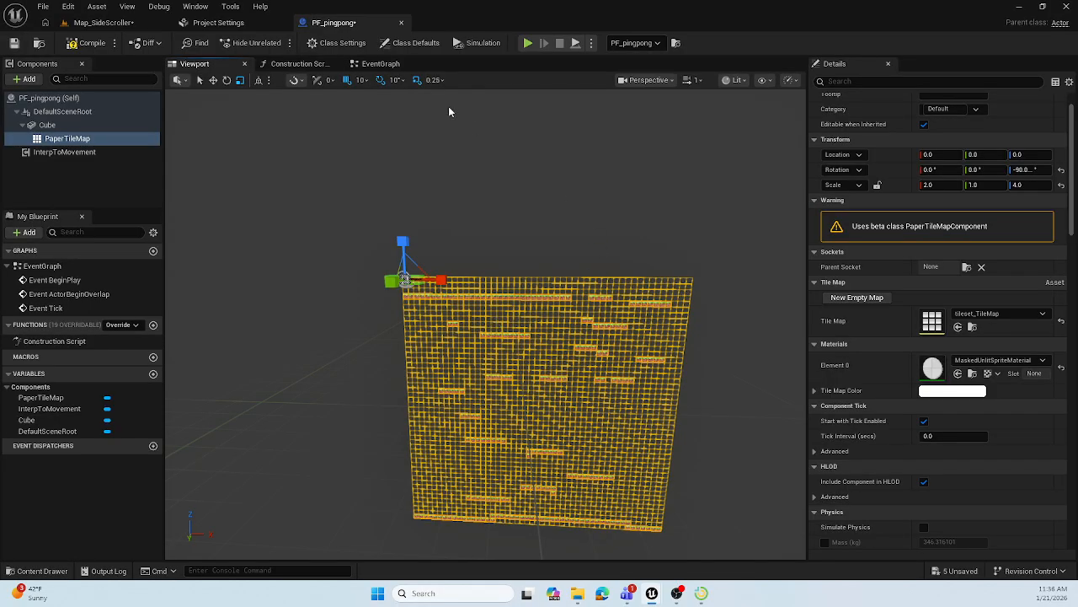
Look through the SunnyLandAssets environment layers folder for the tile map and platform assets
{"action": "left_click", "coordinate": [92, 22]}
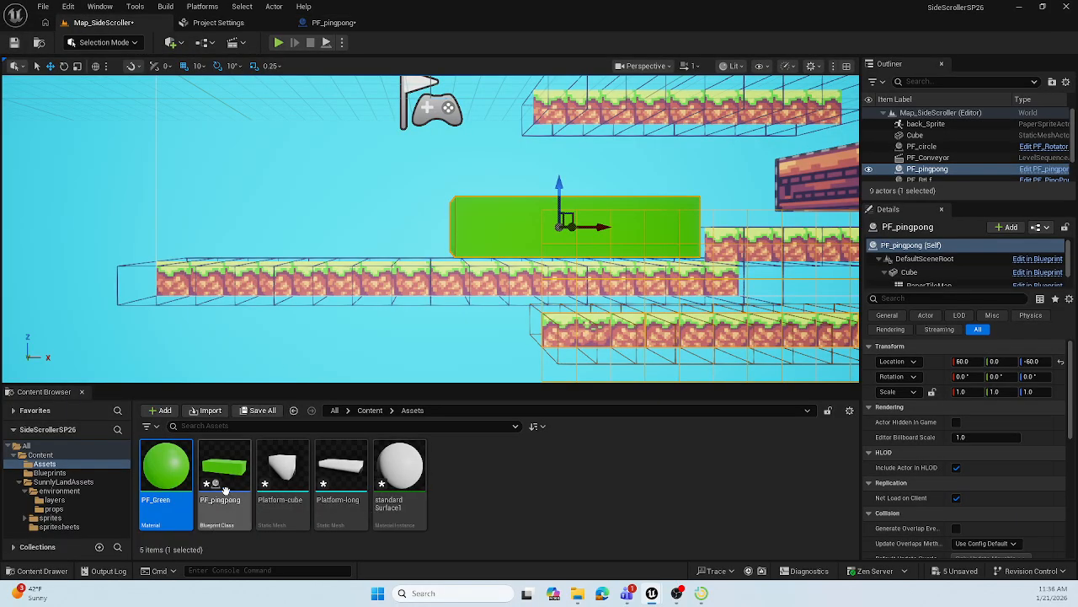
{"action": "left_click", "coordinate": [64, 500]}
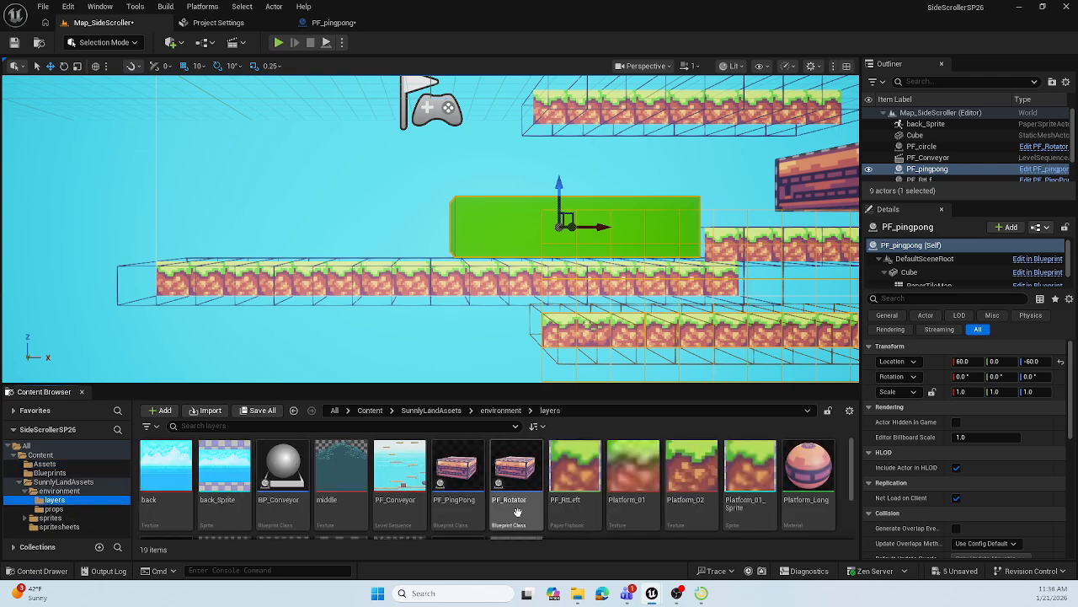
{"action": "scroll", "coordinate": [364, 487], "scroll_direction": "down", "scroll_amount": 3}
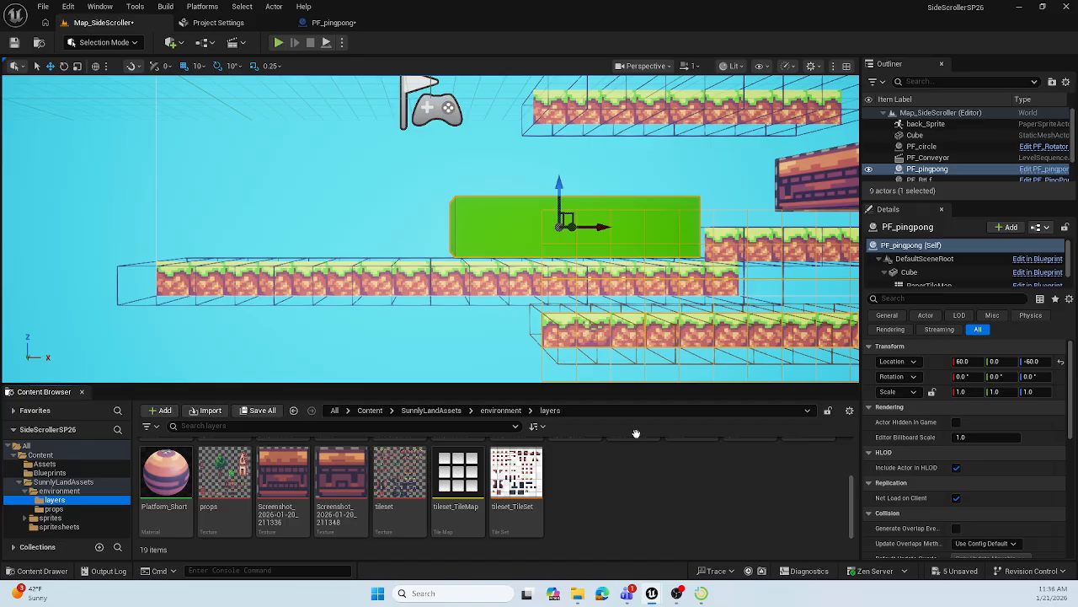
Delete the PaperTileMap component from the PF_pingpong blueprint
{"action": "left_click", "coordinate": [335, 23]}
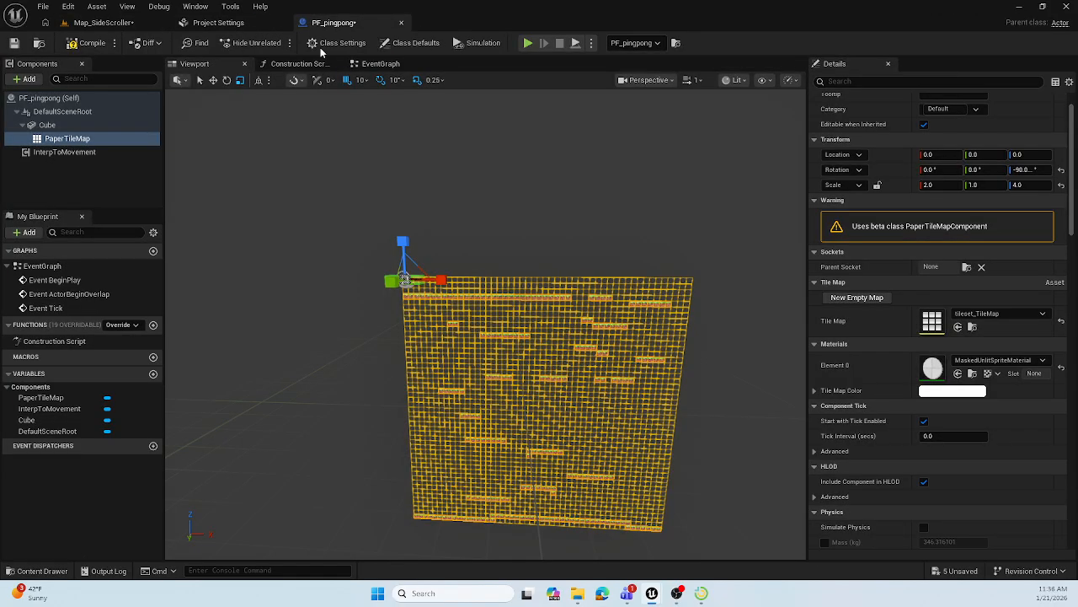
{"action": "right_click", "coordinate": [74, 141]}
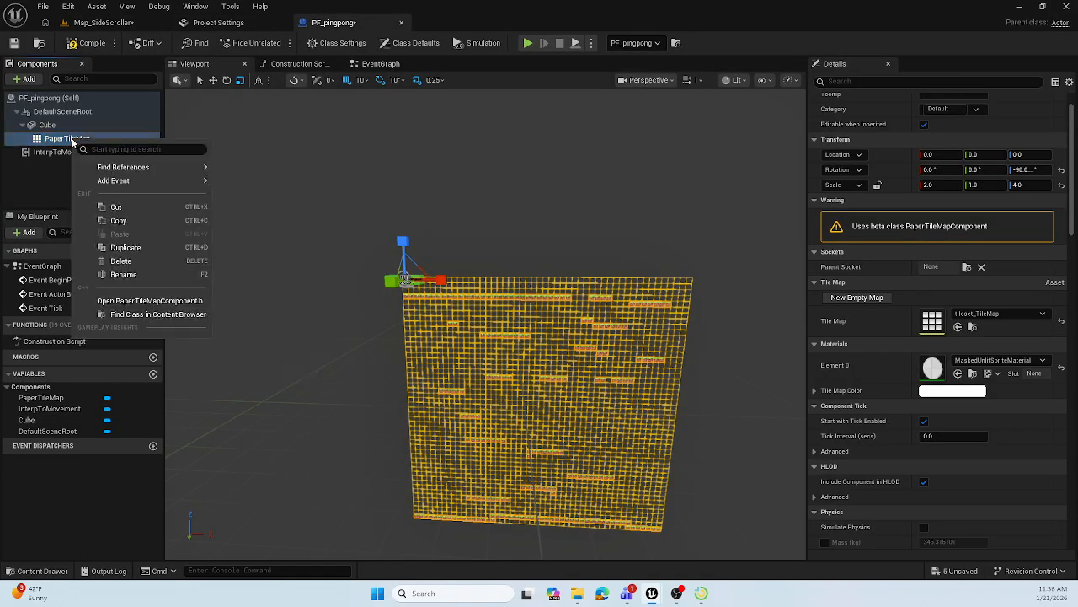
{"action": "left_click", "coordinate": [124, 261]}
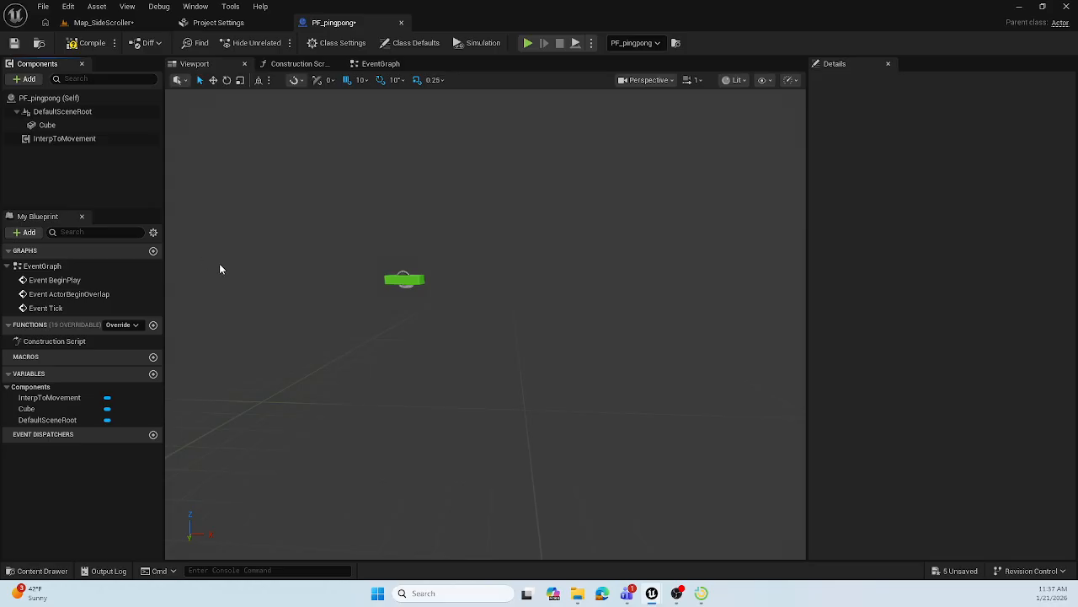
Compile and save the PF_pingpong blueprint, and close both its editor and Project Settings
{"action": "left_click", "coordinate": [92, 44]}
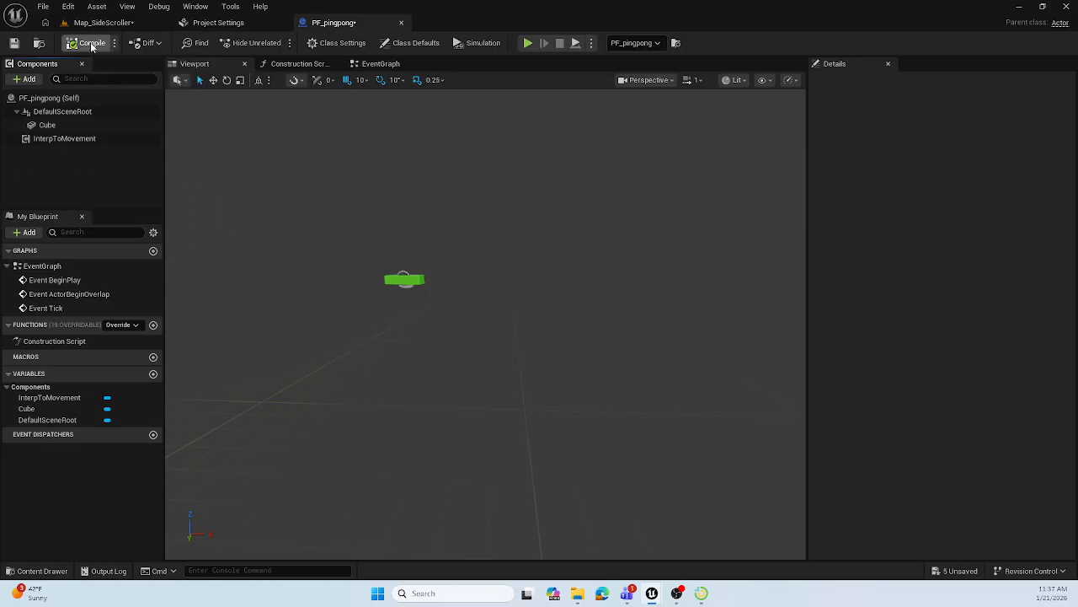
{"action": "left_click", "coordinate": [14, 45]}
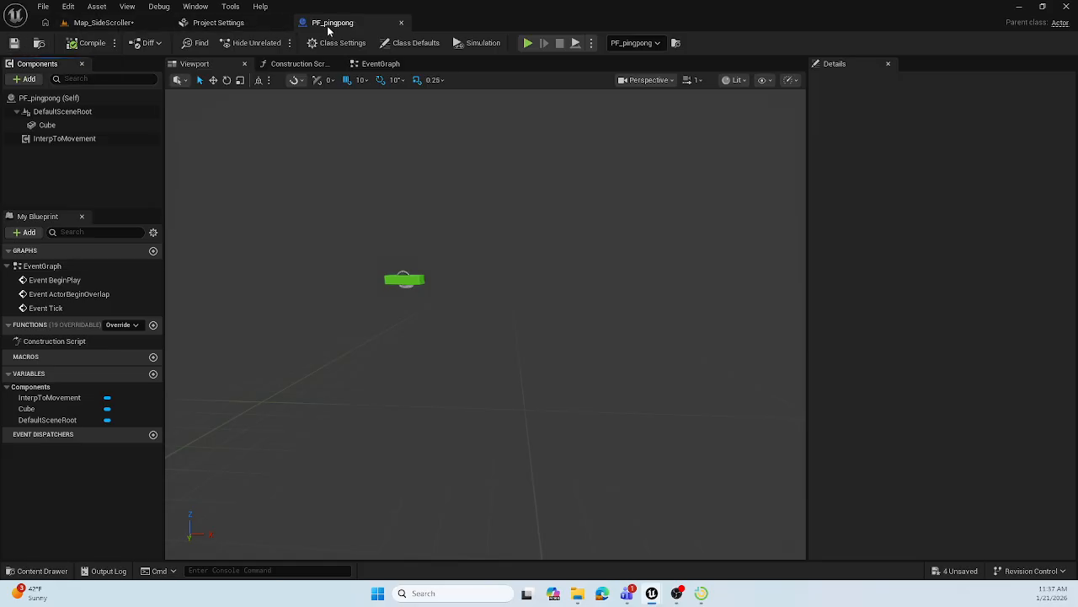
{"action": "left_click", "coordinate": [402, 24]}
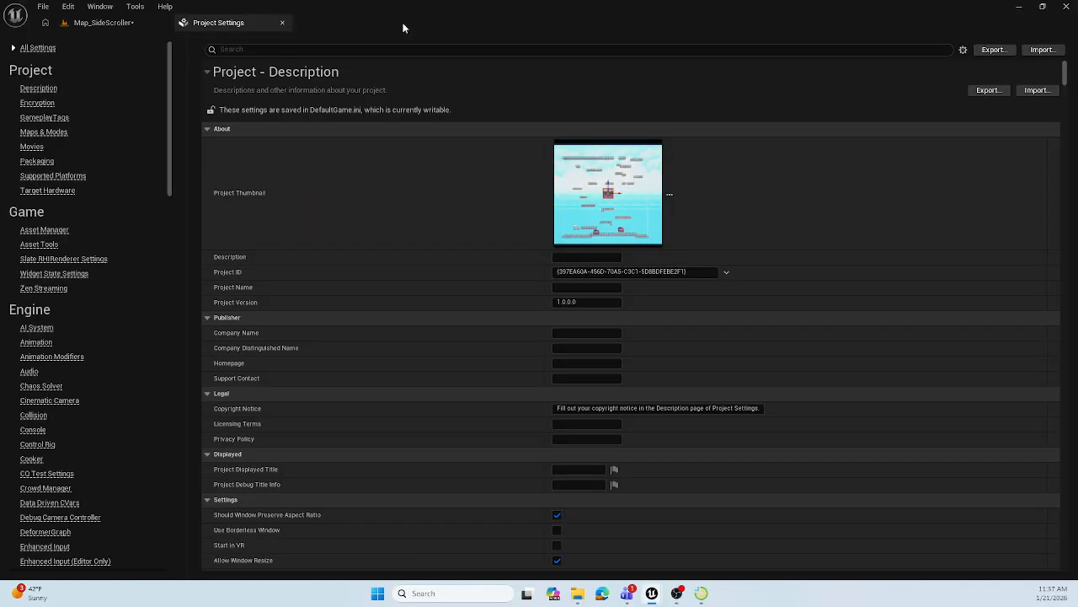
{"action": "left_click", "coordinate": [282, 23]}
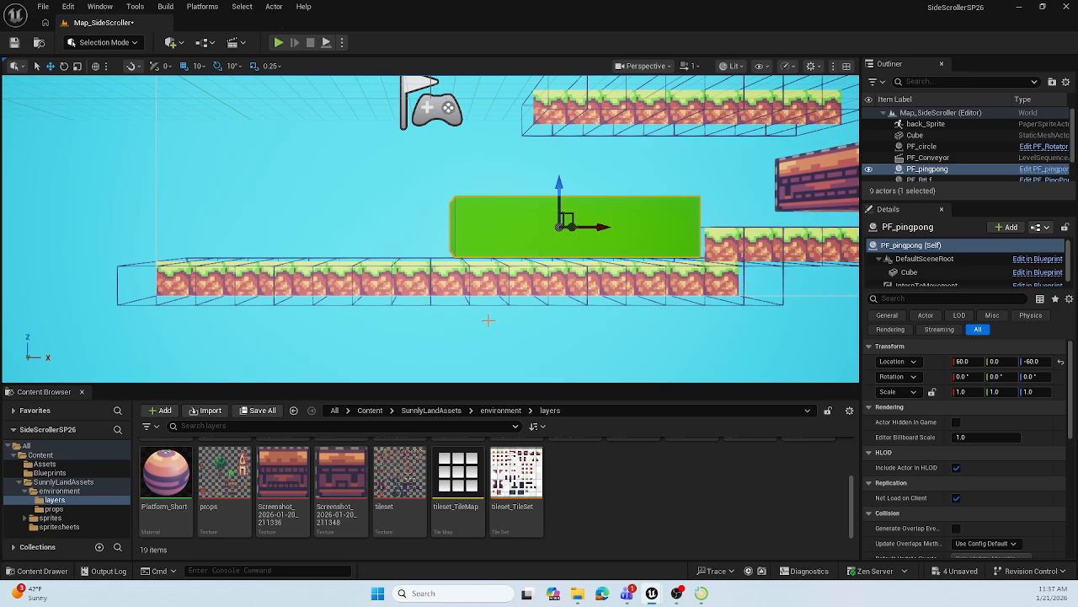
Play-test the level, running the fox over the upper grass platform and past the green platform to the rotating platform
{"action": "right_click_drag", "start_coordinate": [374, 208], "coordinate": [417, 232]}
{"action": "key", "text": "d"}
{"action": "middle_click_drag", "start_coordinate": [375, 208], "coordinate": [353, 203]}
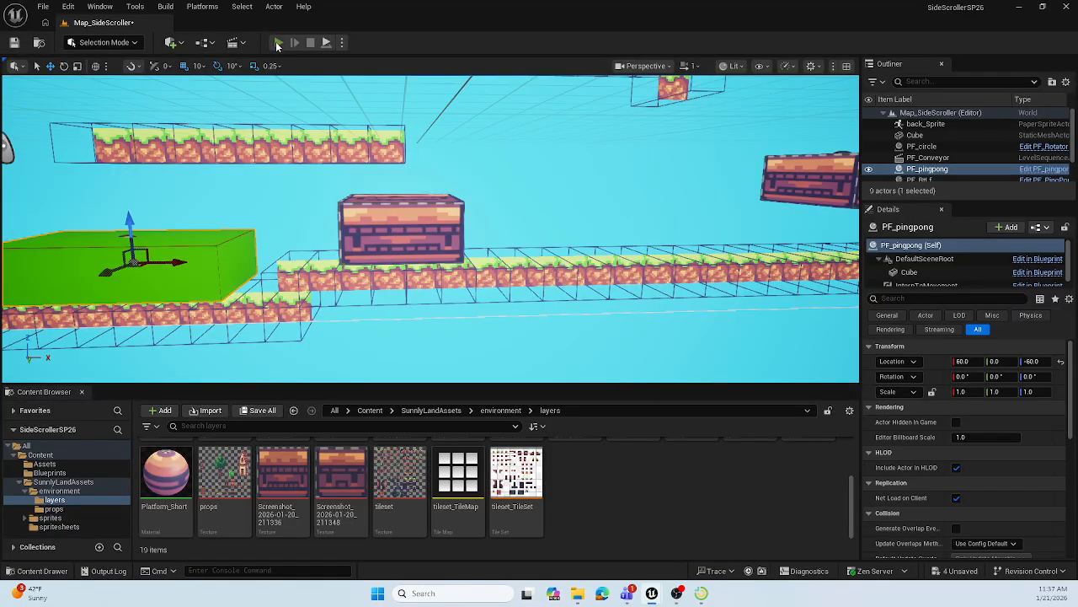
{"action": "left_click", "coordinate": [277, 42]}
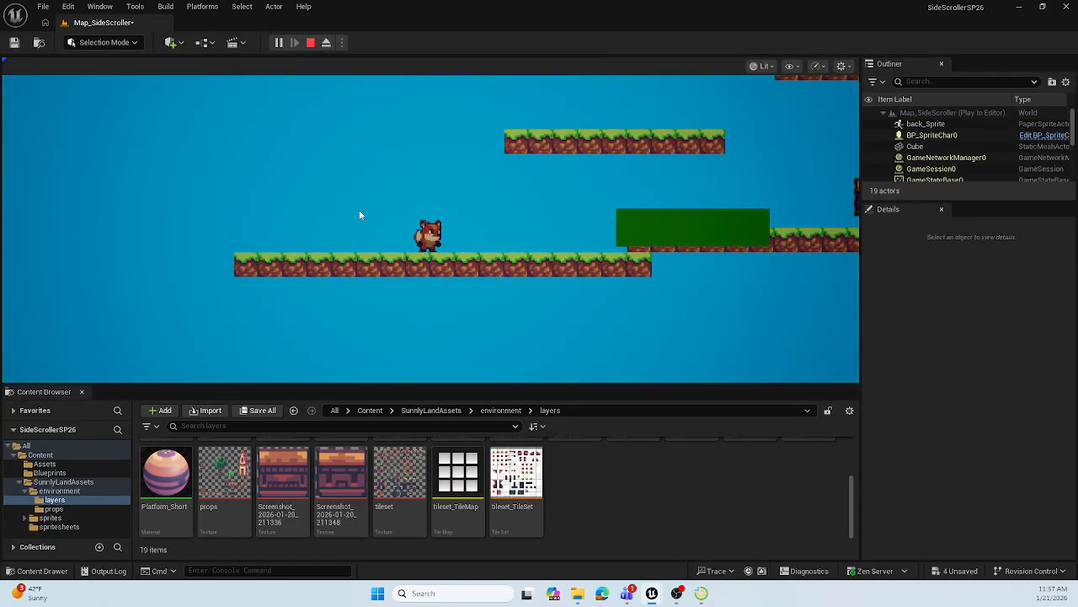
{"action": "key", "text": "d"}
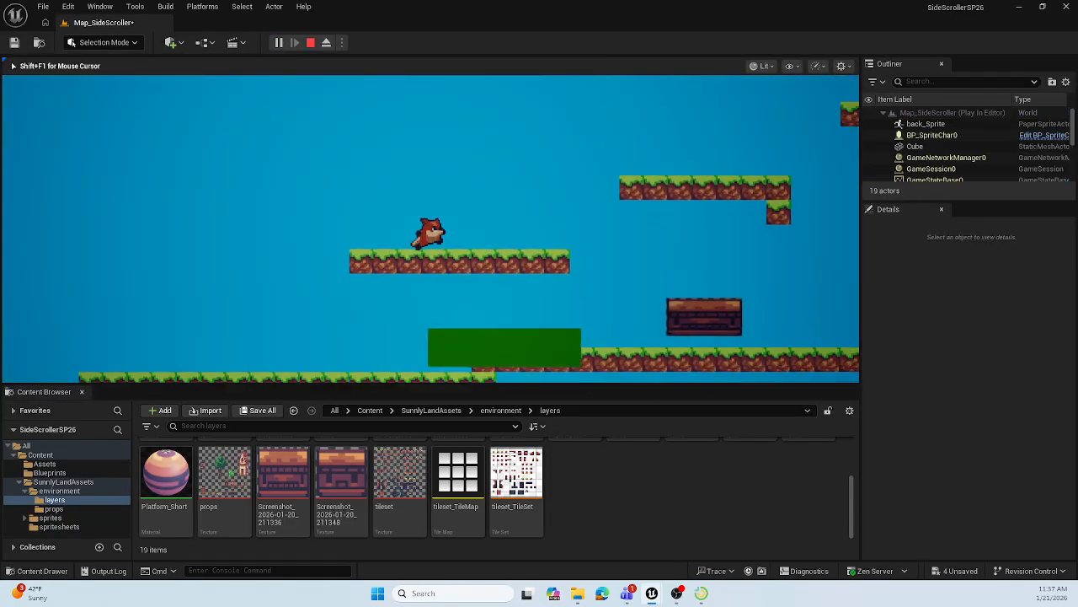
{"action": "key", "text": "d"}
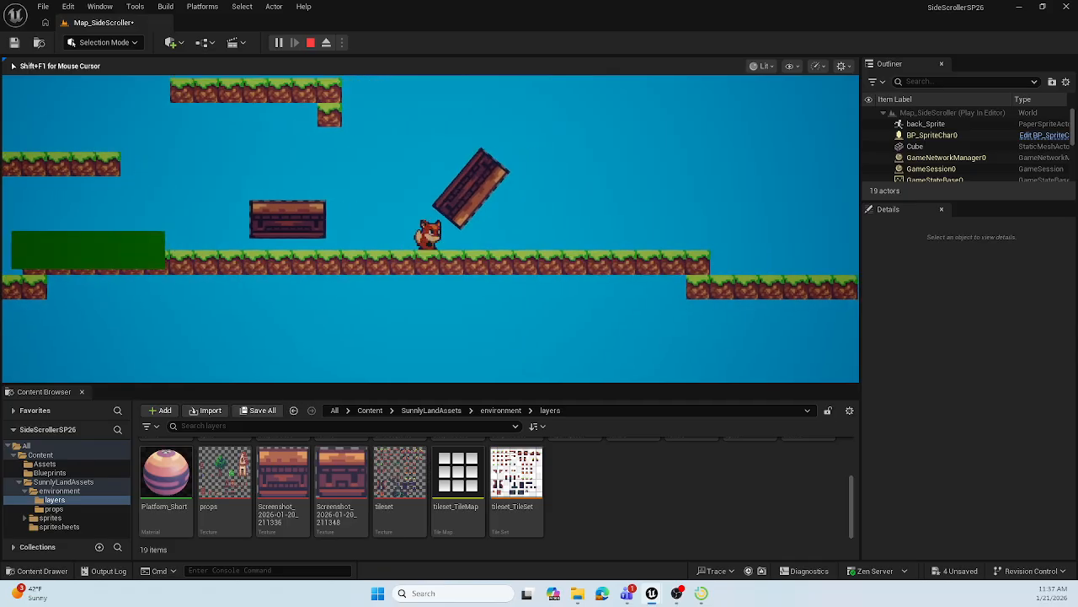
{"action": "key", "text": "d"}
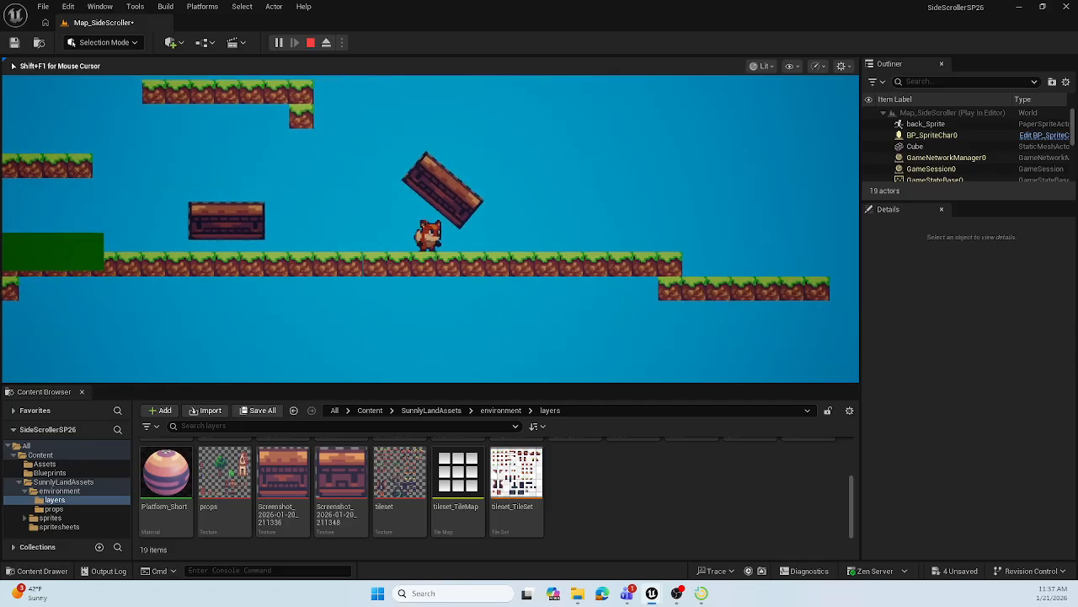
{"action": "key", "text": "d"}
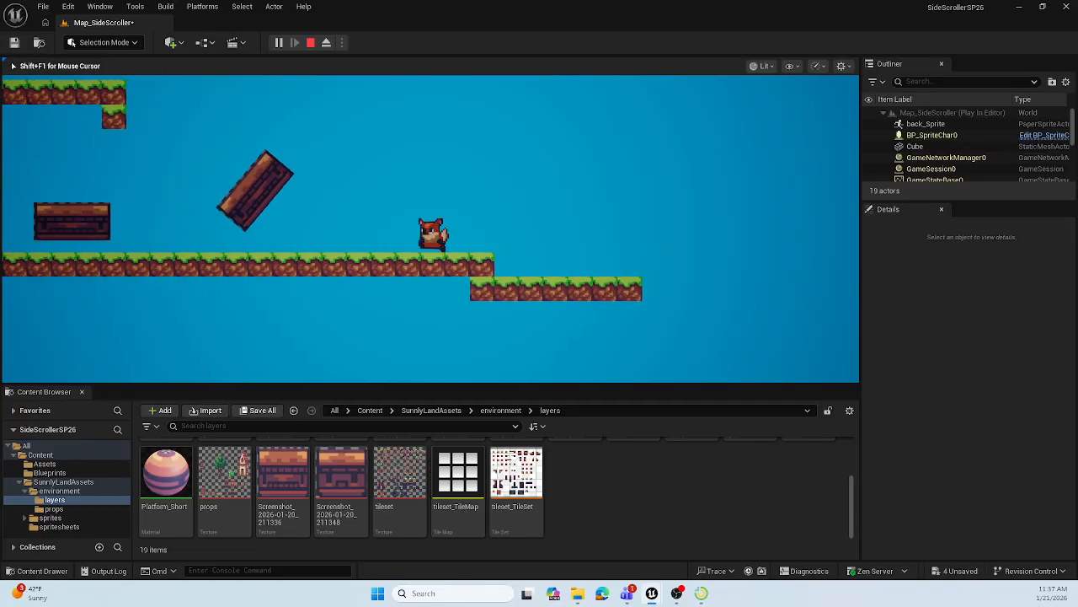
Examine the rotating platform in play by running and jumping the fox back and forth around it, and end the play session
{"action": "key", "text": "a"}
{"action": "key", "text": "a"}
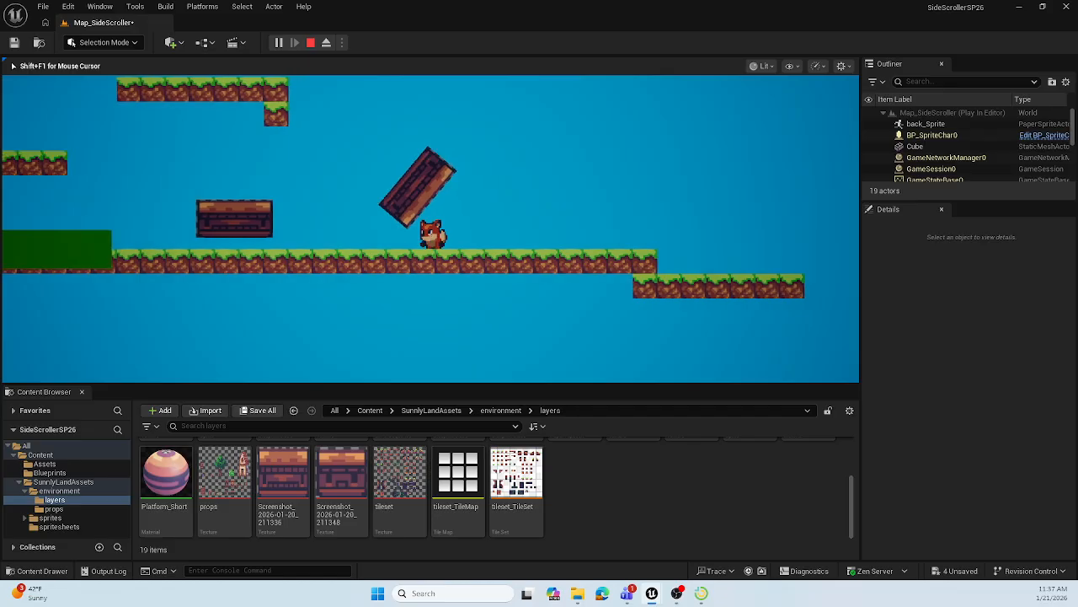
{"action": "key", "text": "space"}
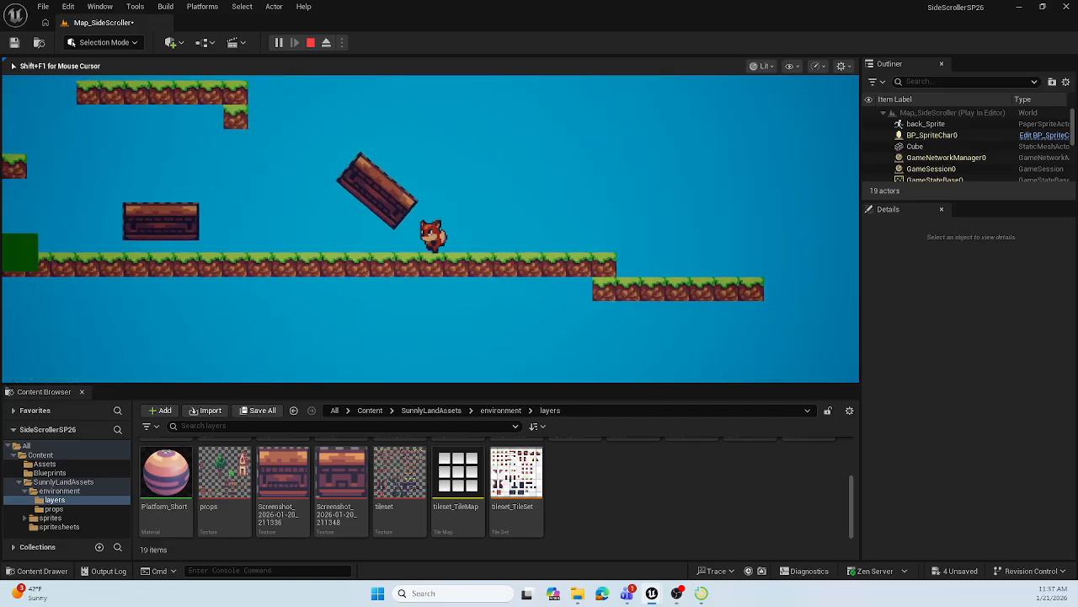
{"action": "key", "text": "space"}
{"action": "key", "text": "a"}
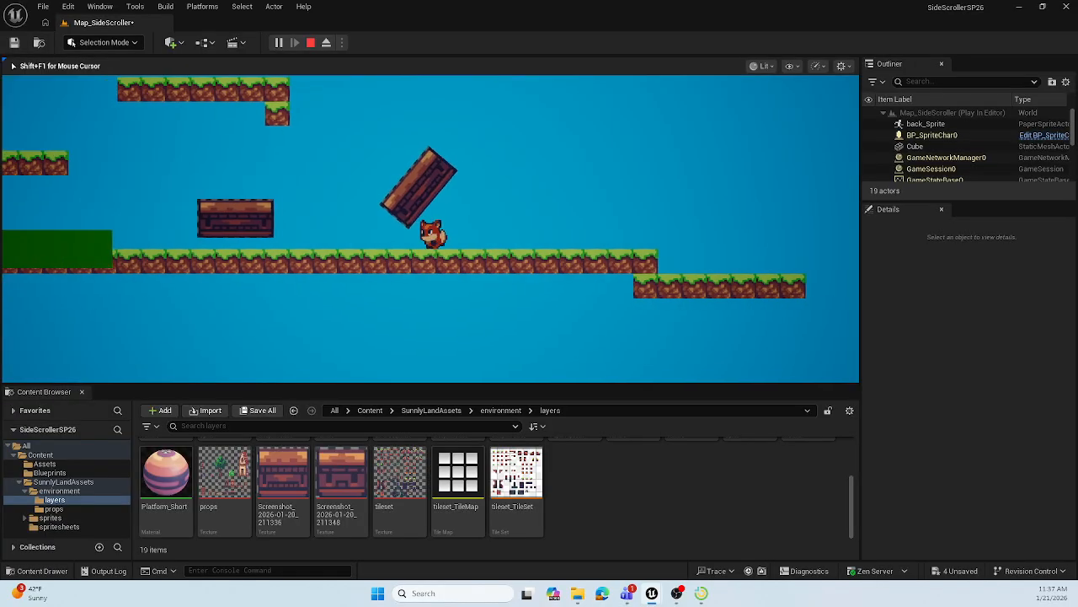
{"action": "key", "text": "d"}
{"action": "key", "text": "a"}
{"action": "key", "text": "space"}
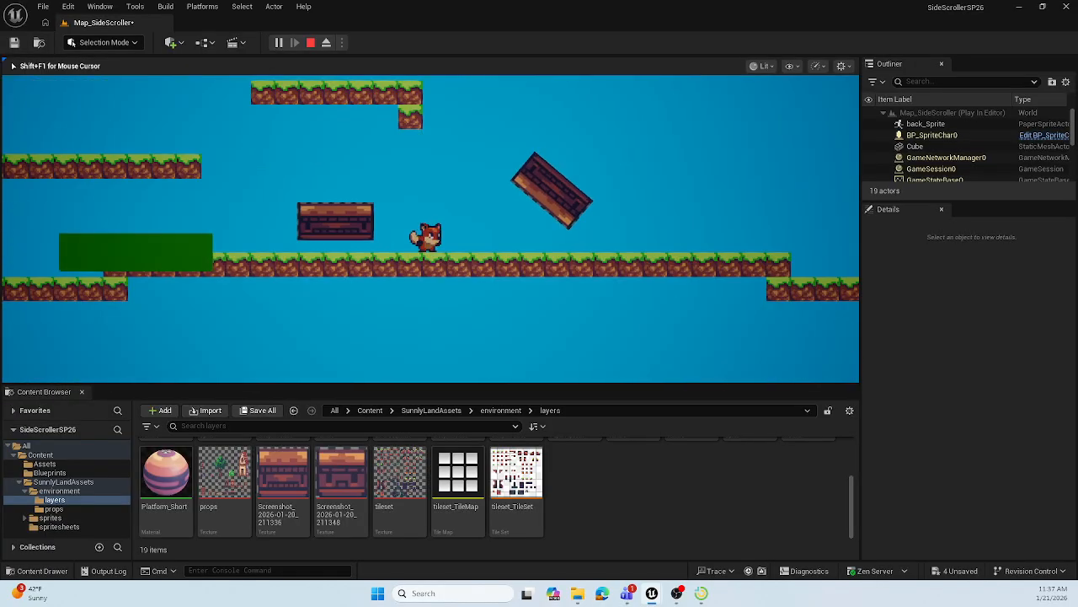
{"action": "key", "text": "d"}
{"action": "key", "text": "space"}
{"action": "key", "text": "a"}
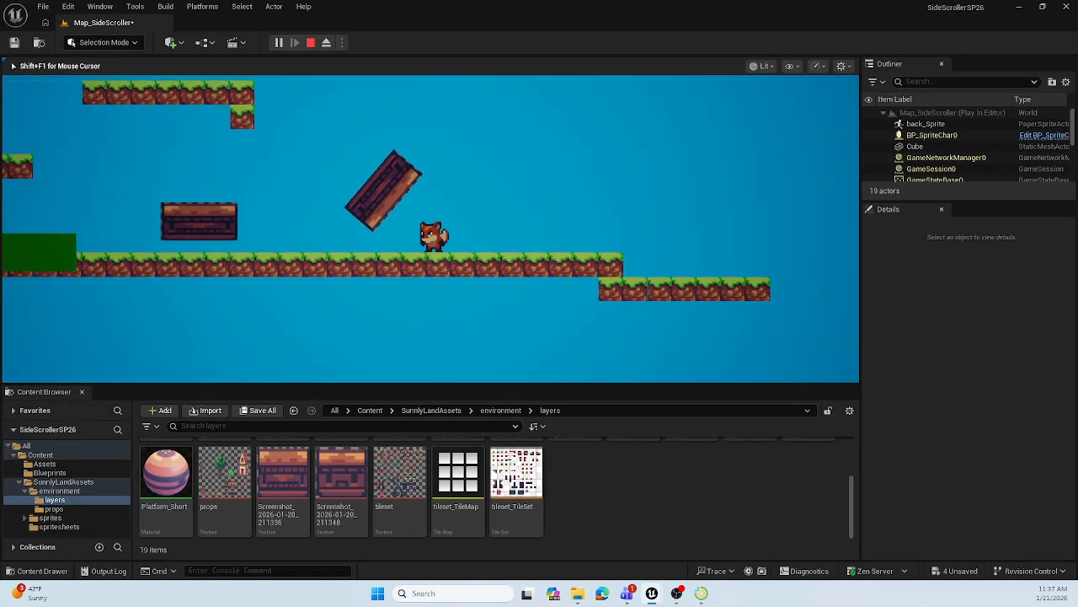
{"action": "key", "text": "d"}
{"action": "key", "text": "a"}
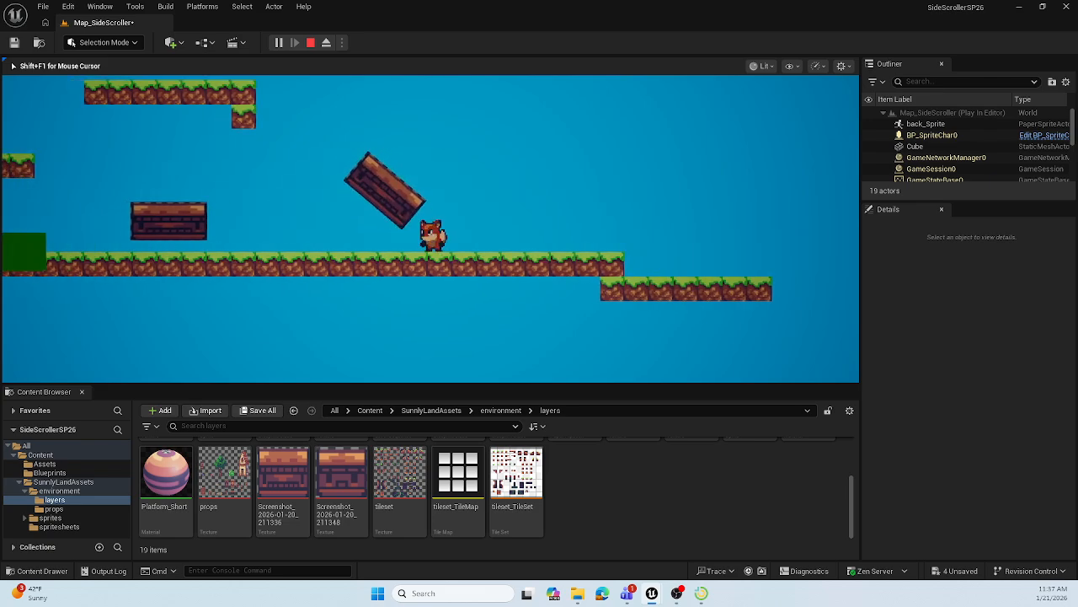
{"action": "key", "text": "Escape"}
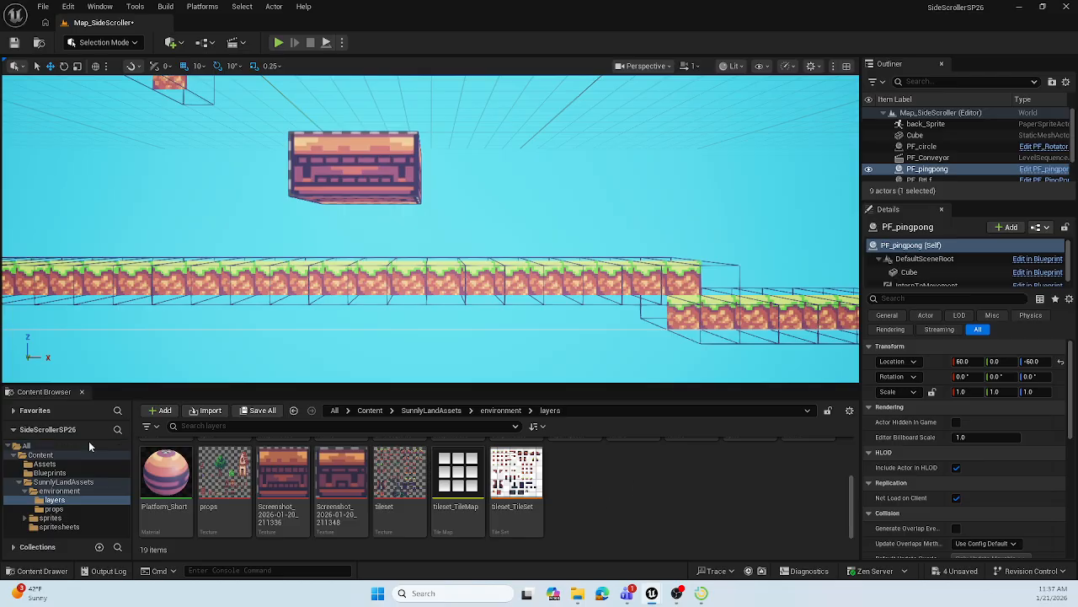
Create an Actor Blueprint class named PF_Rotator in the Assets folder
{"action": "left_click", "coordinate": [45, 464]}
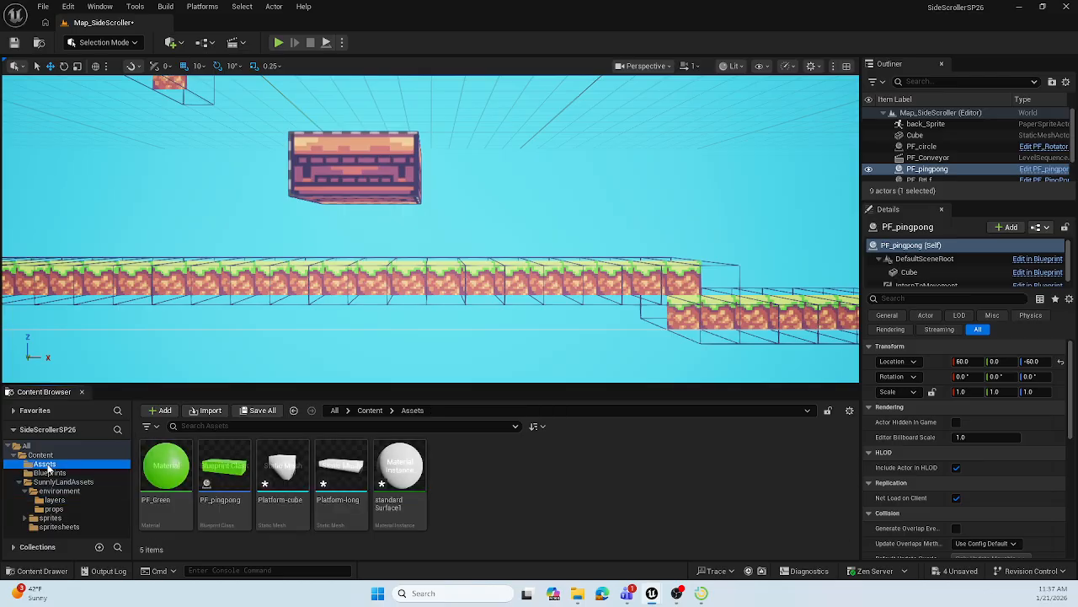
{"action": "right_click", "coordinate": [525, 471]}
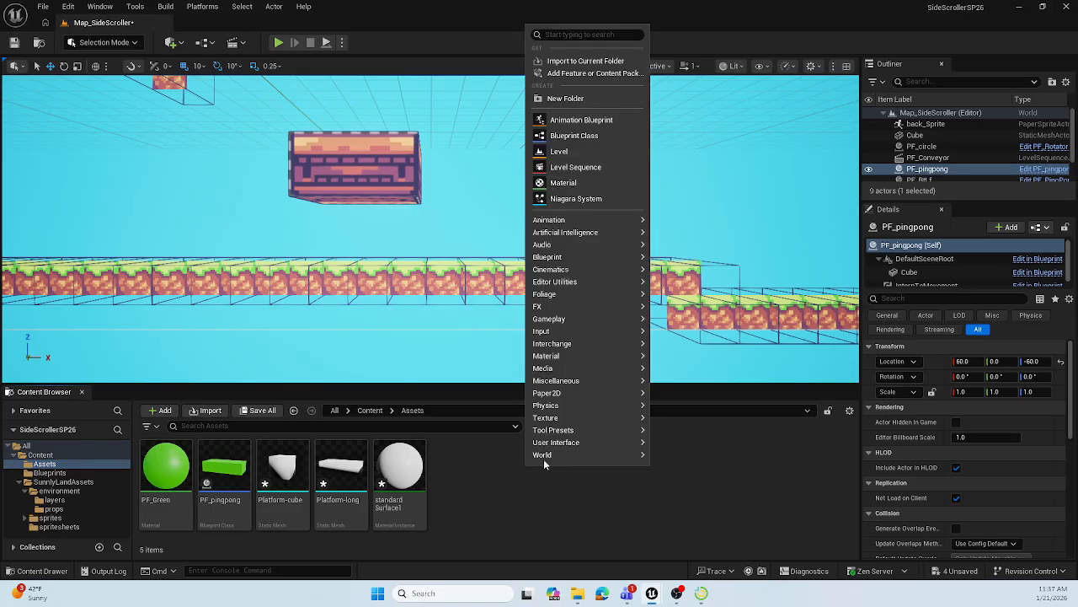
{"action": "left_click", "coordinate": [581, 136]}
{"action": "left_click_drag", "start_coordinate": [471, 159], "coordinate": [615, 131]}
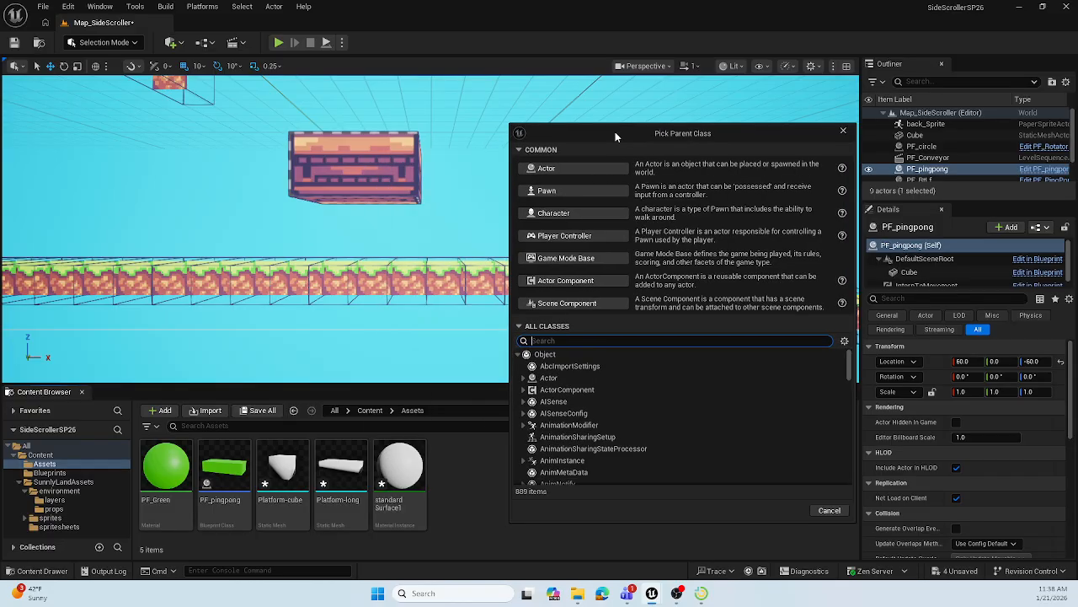
{"action": "left_click", "coordinate": [565, 166]}
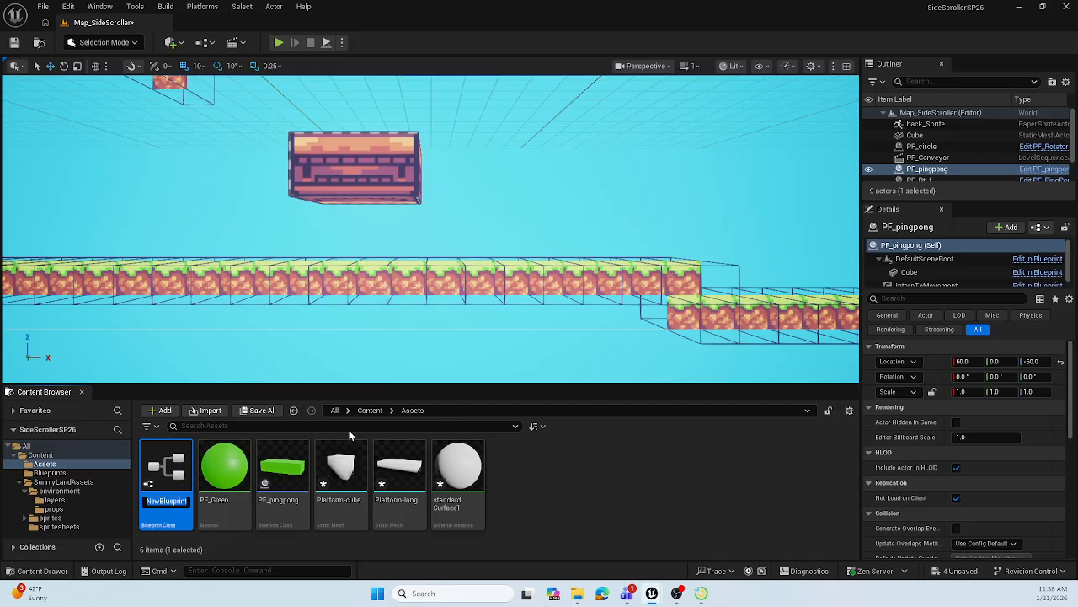
{"action": "type", "text": "PF_Rotator"}
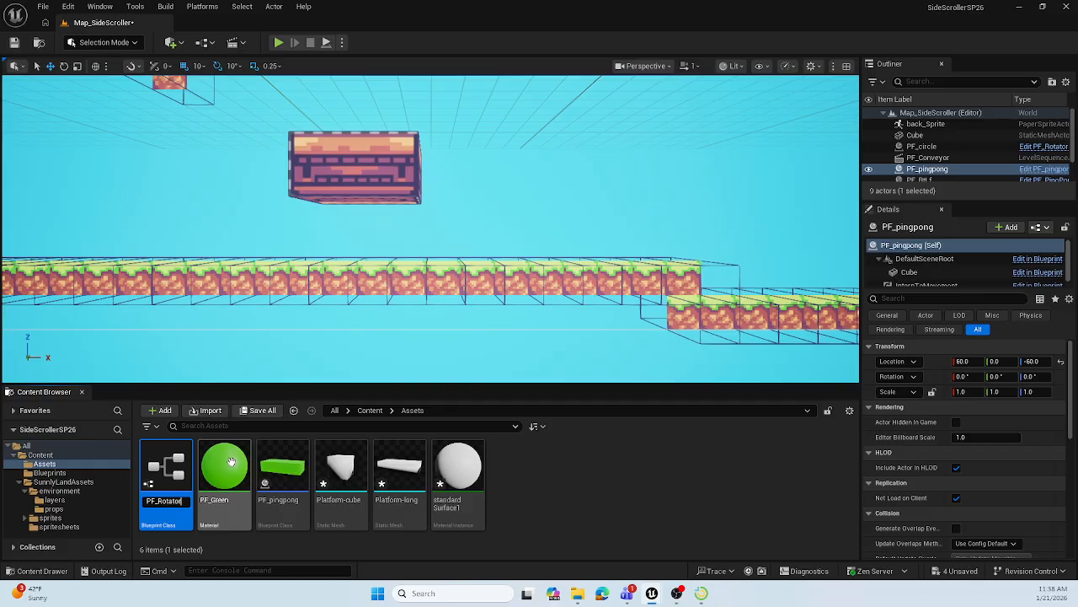
{"action": "key", "text": "Return"}
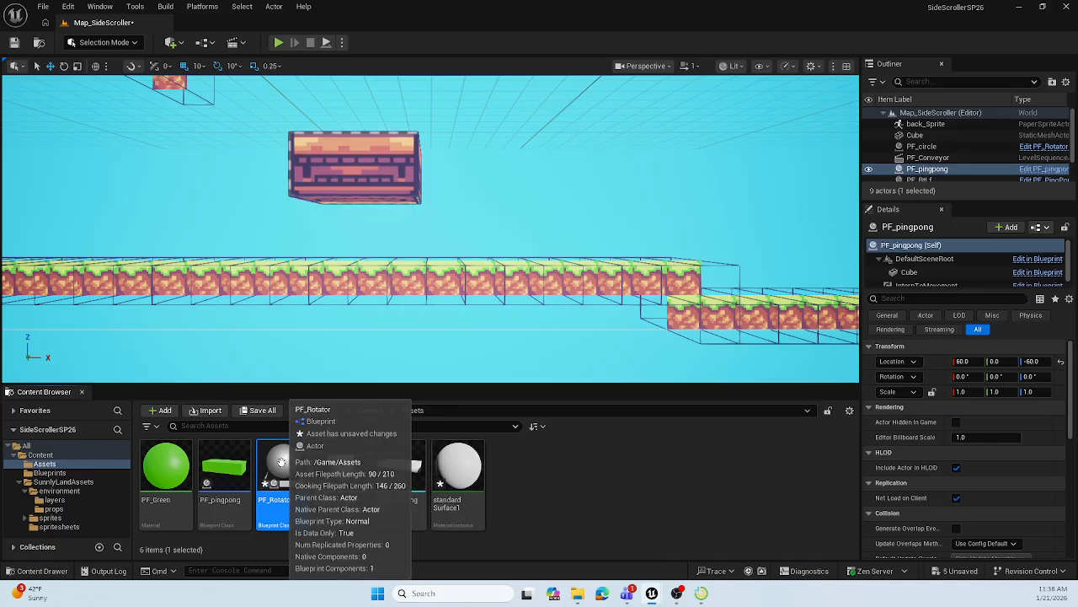
Add a Cube component to the PF_Rotator blueprint, flatten it to a Z scale of 0.25, and dock the blueprint editor beside the level
{"action": "double_click", "coordinate": [283, 468]}
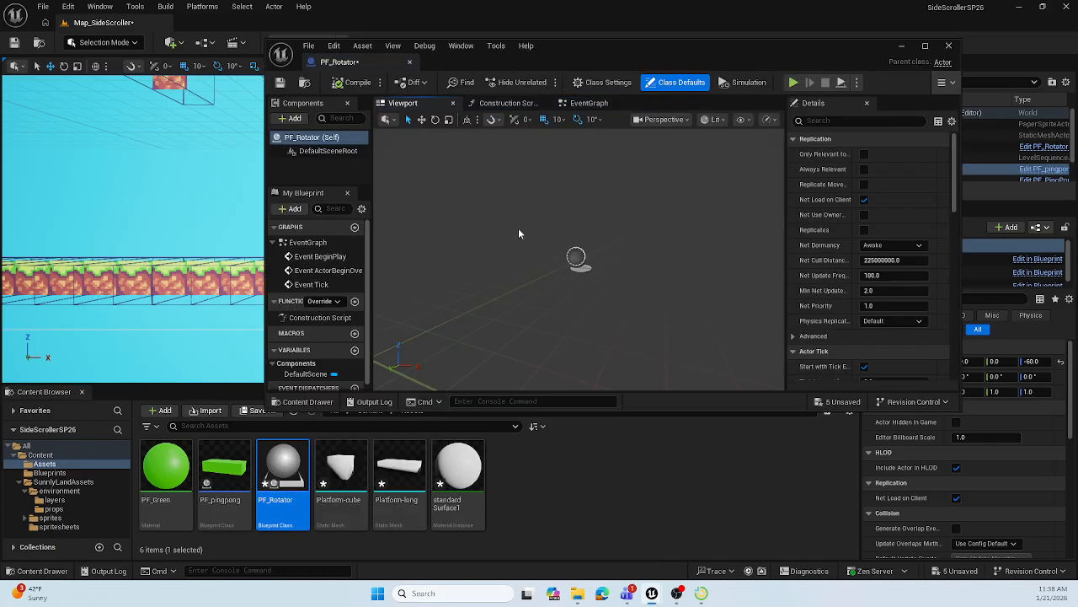
{"action": "left_click", "coordinate": [294, 119]}
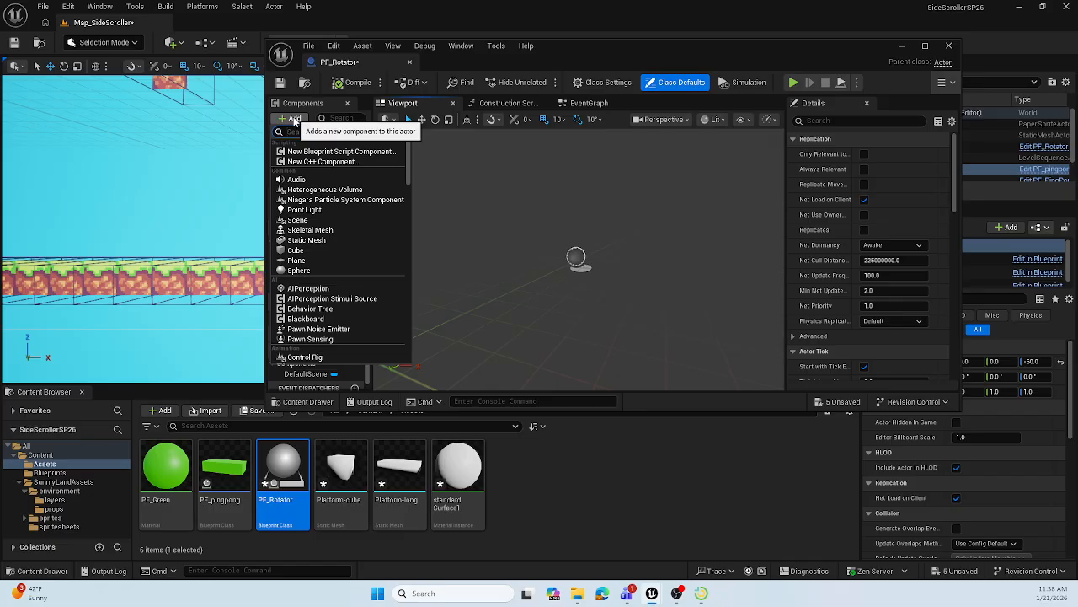
{"action": "left_click", "coordinate": [312, 253]}
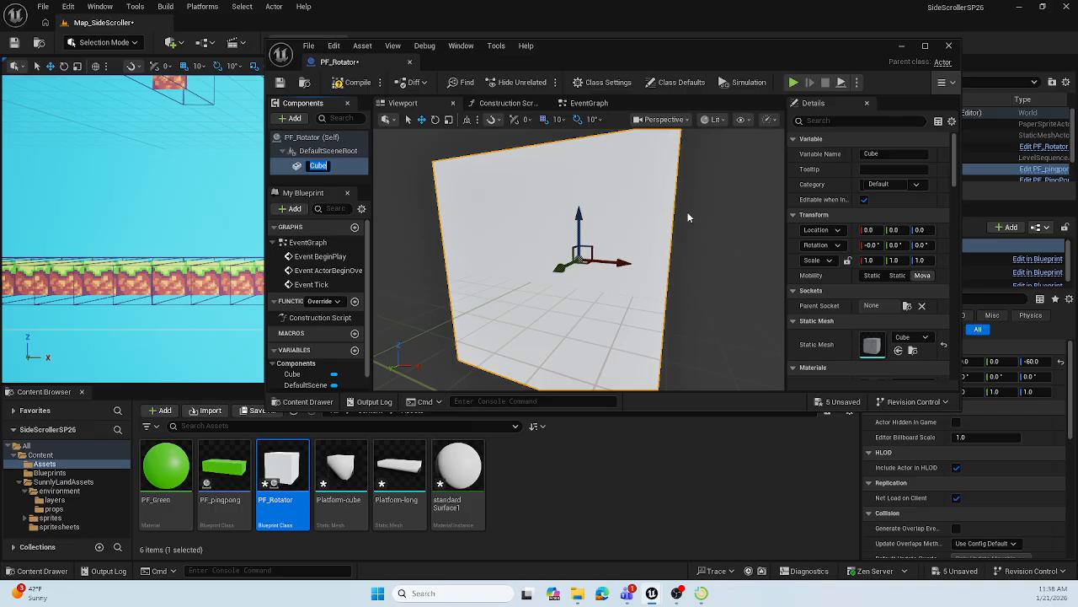
{"action": "left_click", "coordinate": [449, 119]}
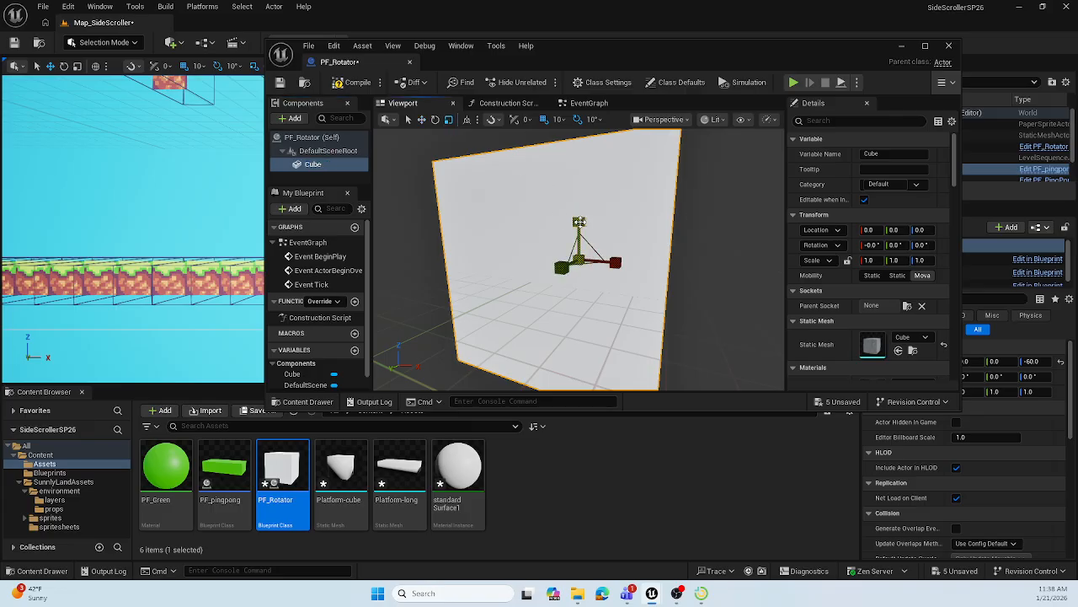
{"action": "left_click_drag", "start_coordinate": [578, 221], "coordinate": [581, 231]}
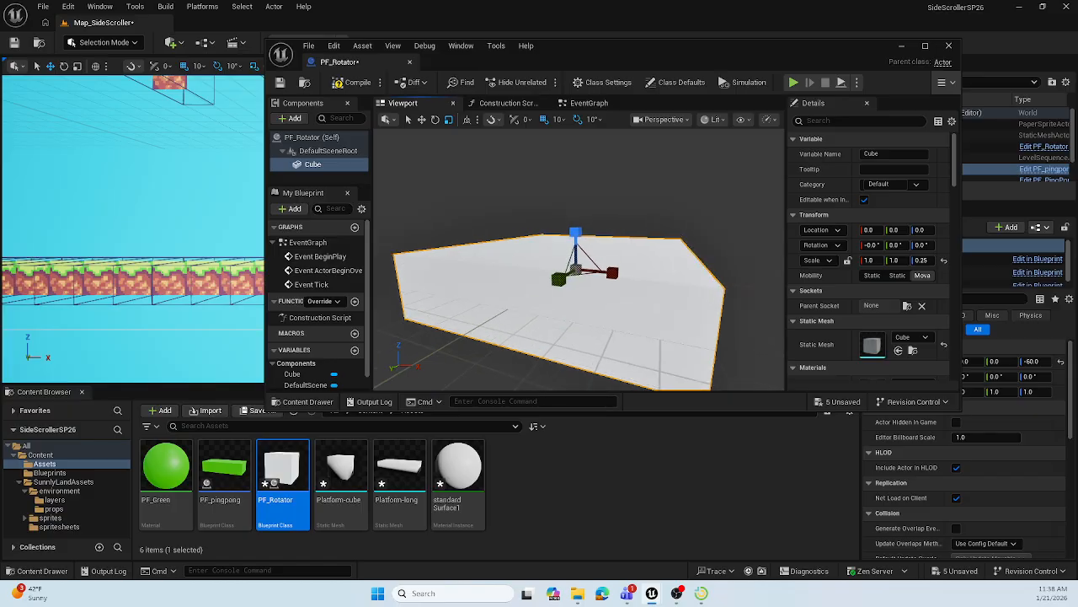
{"action": "mouse_move", "coordinate": [552, 297]}
{"action": "right_mouse_down"}
{"action": "mouse_move", "coordinate": [573, 290]}
{"action": "mouse_move", "coordinate": [546, 298]}
{"action": "right_mouse_up"}
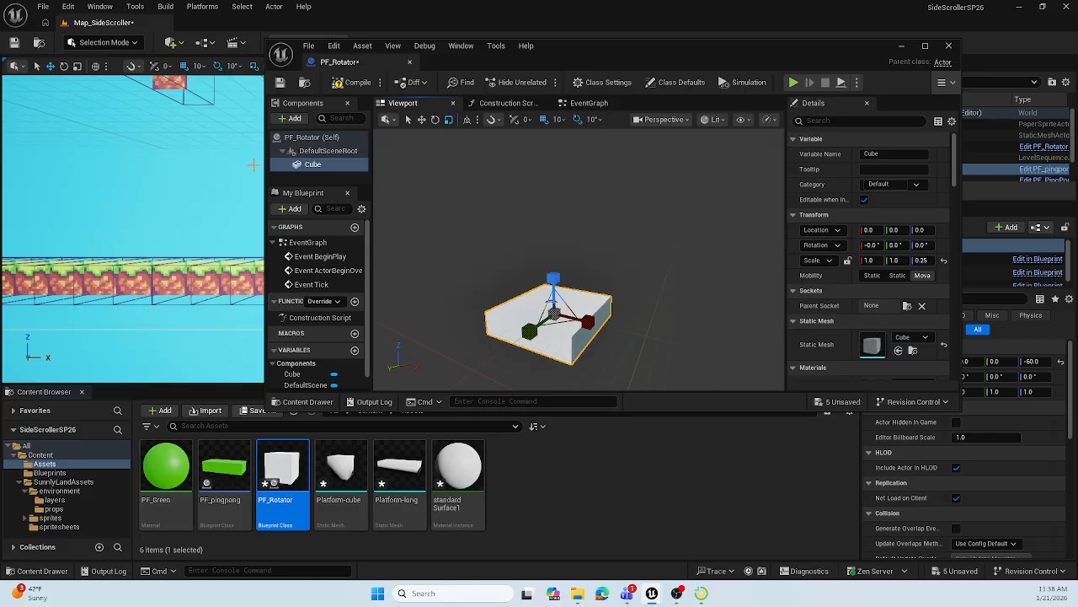
{"action": "left_click_drag", "start_coordinate": [382, 64], "coordinate": [395, 26]}
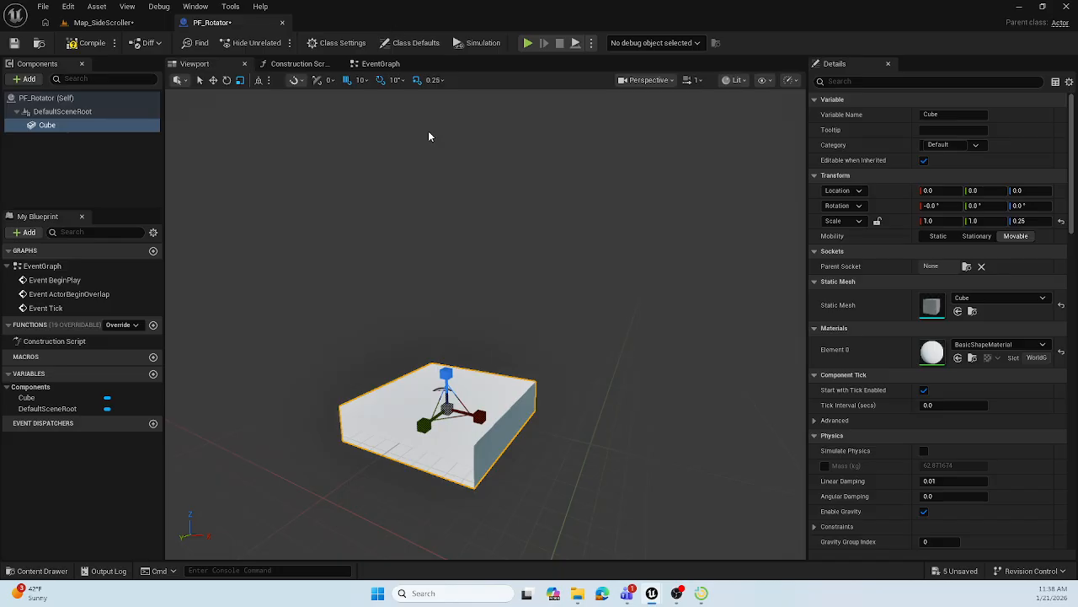
Add a Rotating Movement component to the PF_Rotator blueprint, keeping its default name
{"action": "left_click", "coordinate": [28, 80]}
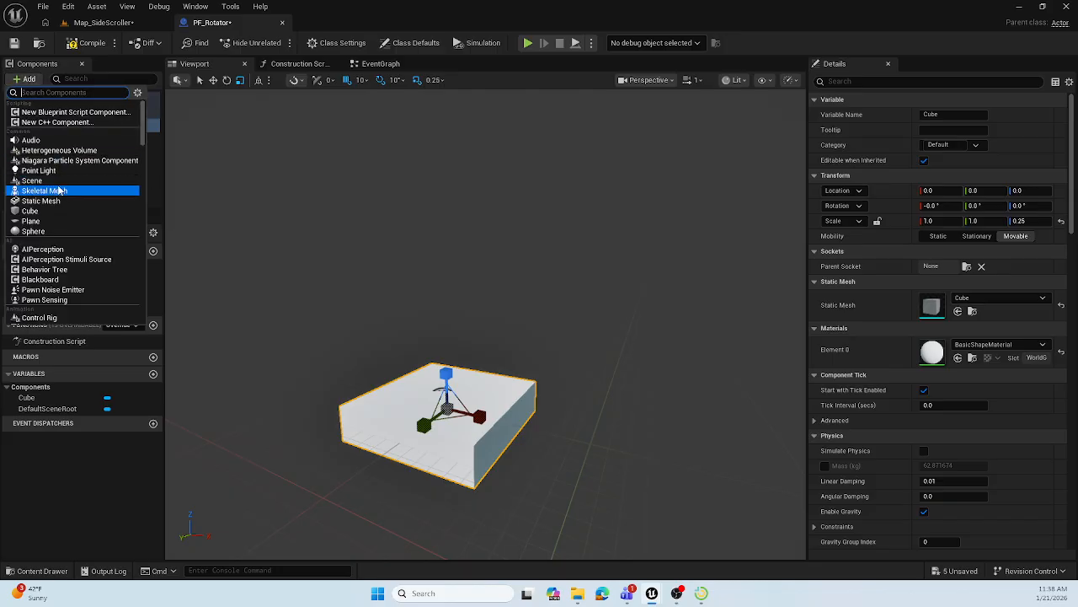
{"action": "scroll", "coordinate": [60, 194], "scroll_direction": "down", "scroll_amount": 10}
{"action": "scroll", "coordinate": [64, 202], "scroll_direction": "down", "scroll_amount": 10}
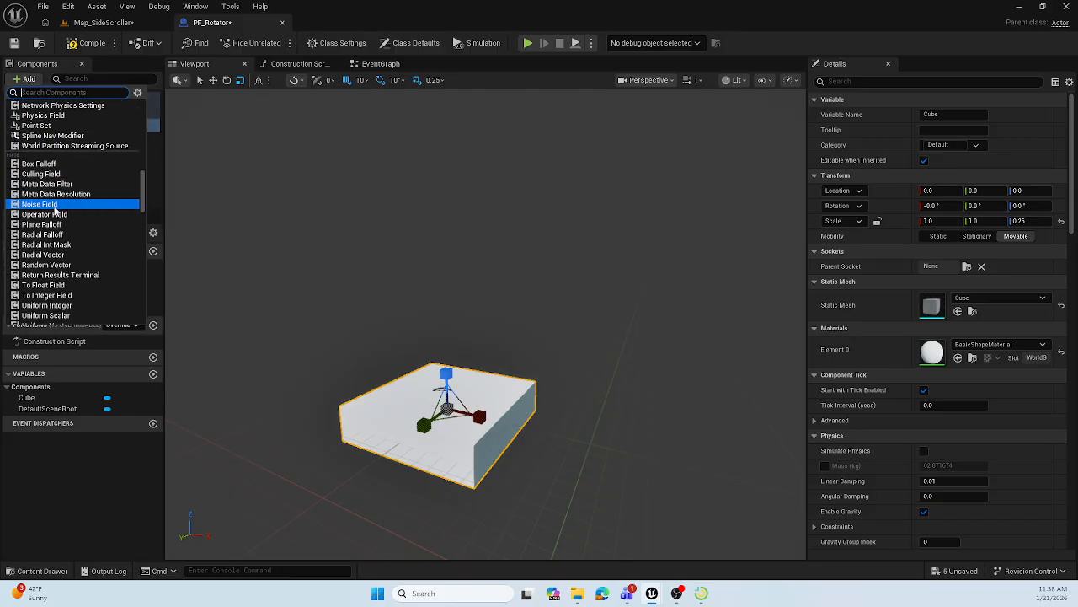
{"action": "scroll", "coordinate": [61, 210], "scroll_direction": "down", "scroll_amount": 4}
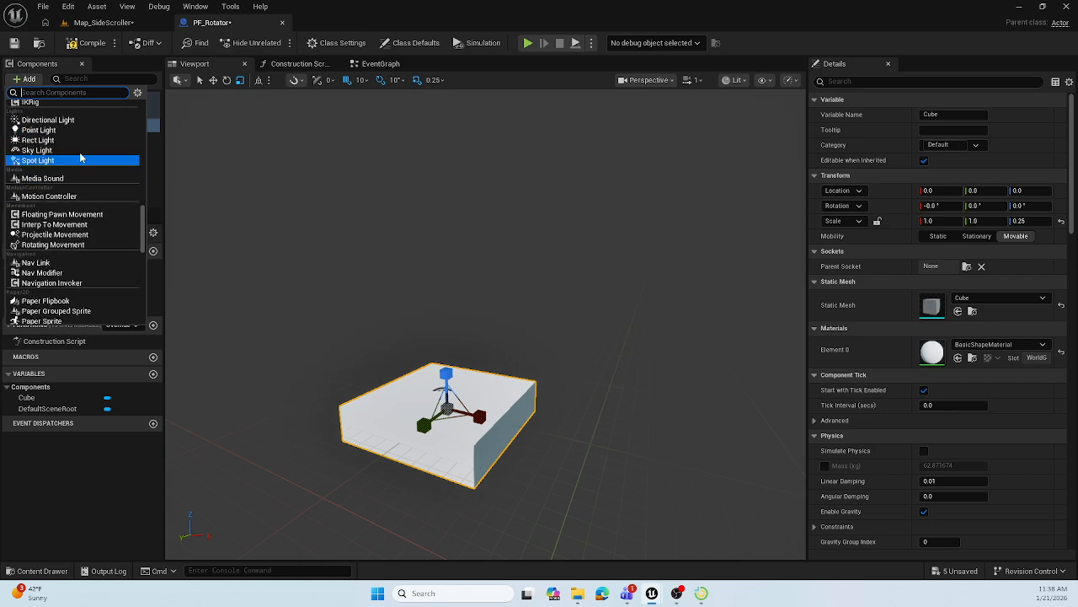
{"action": "left_click", "coordinate": [62, 245]}
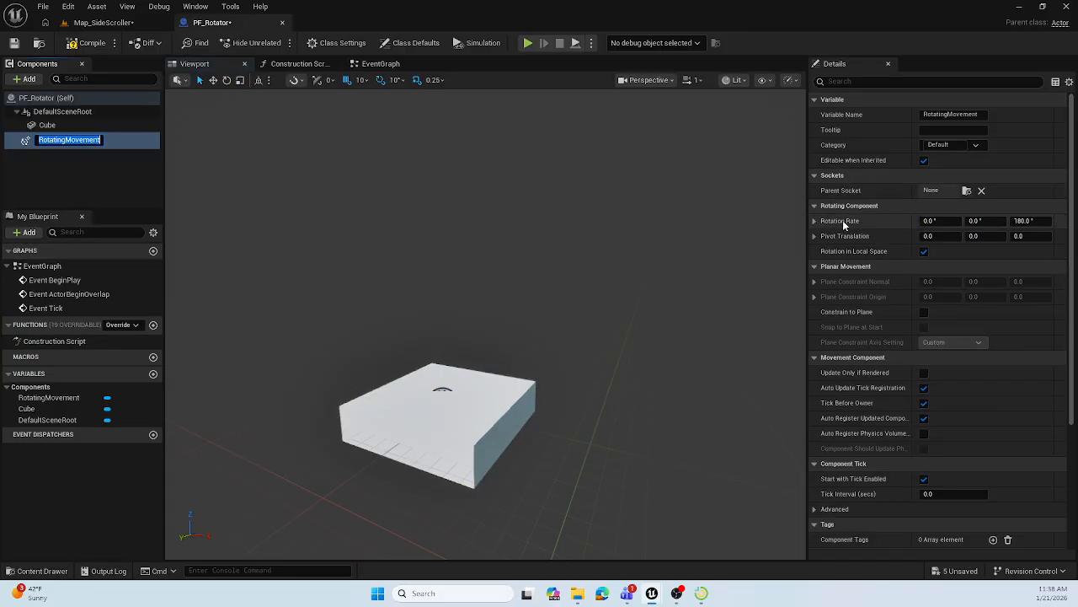
{"action": "left_click", "coordinate": [135, 142]}
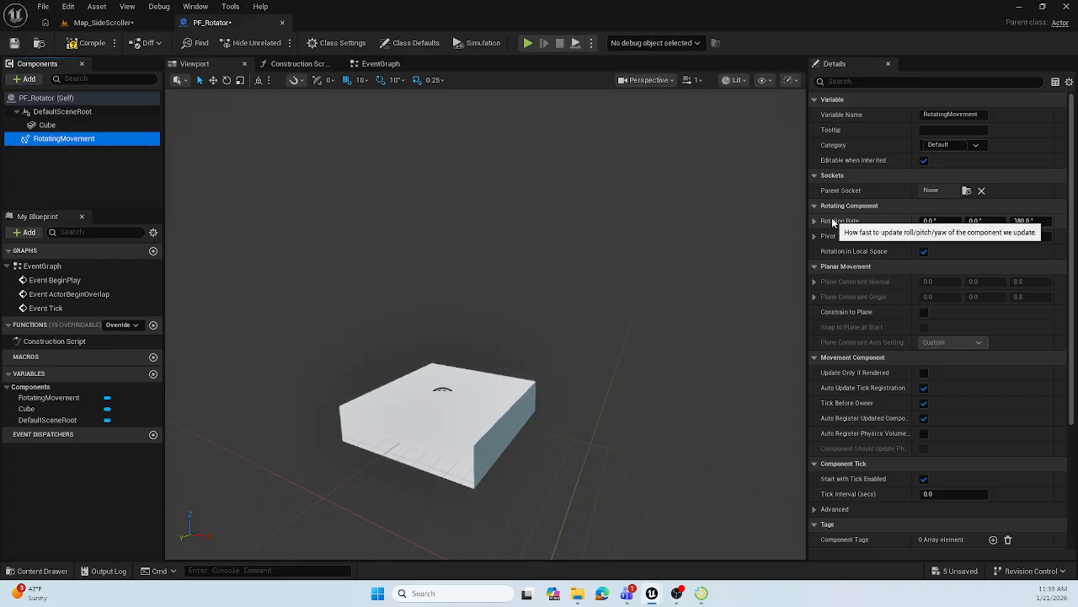
Set the Z (yaw) rotation rate of the RotatingMovement component to 0 in PF_Rotator
{"action": "left_click", "coordinate": [102, 23]}
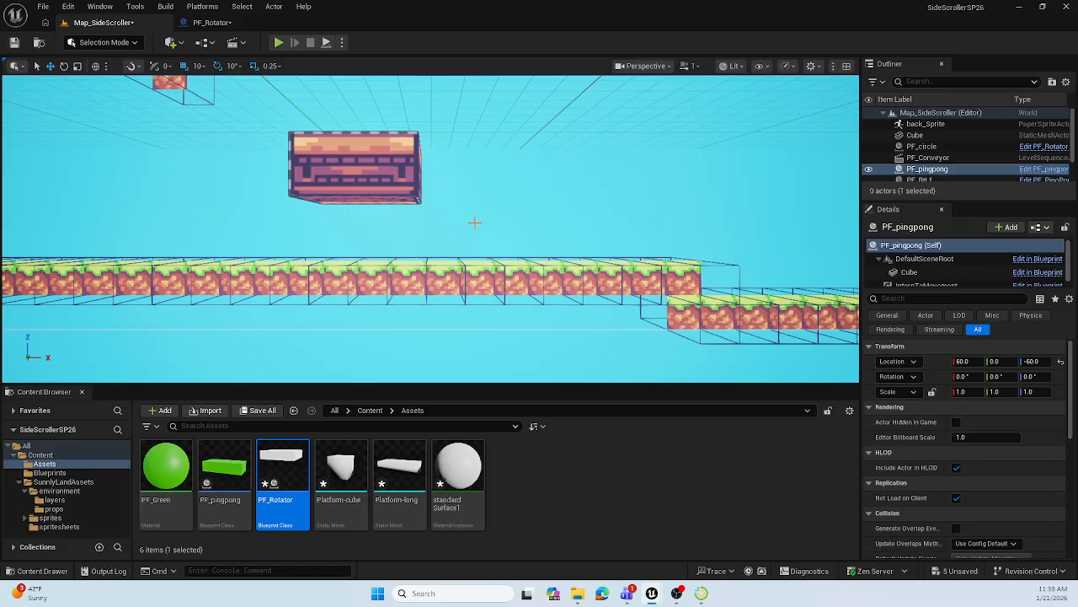
{"action": "left_click", "coordinate": [211, 22]}
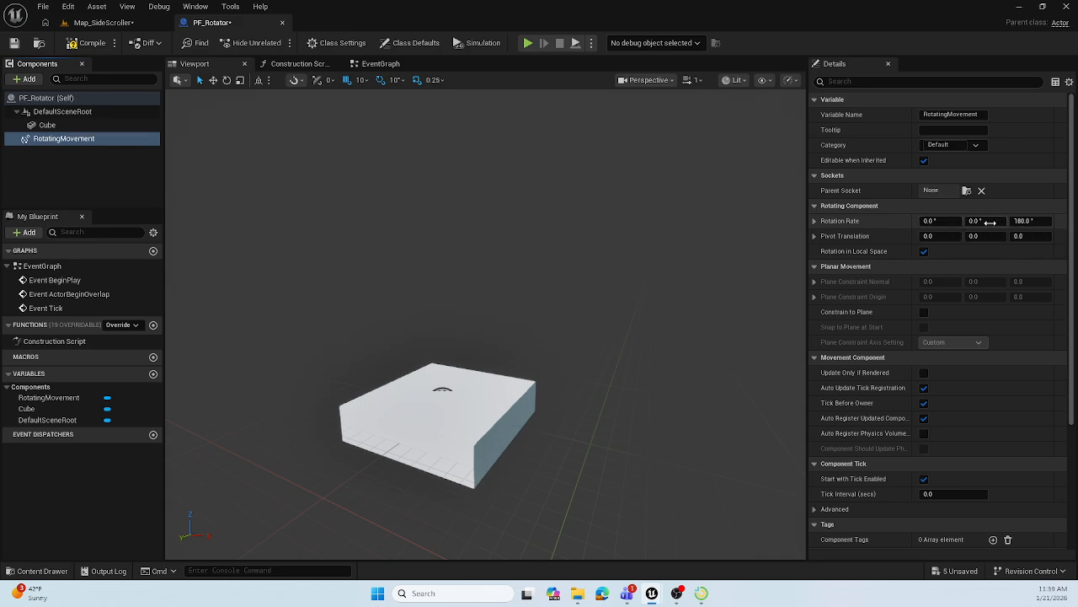
{"action": "left_click", "coordinate": [1035, 221]}
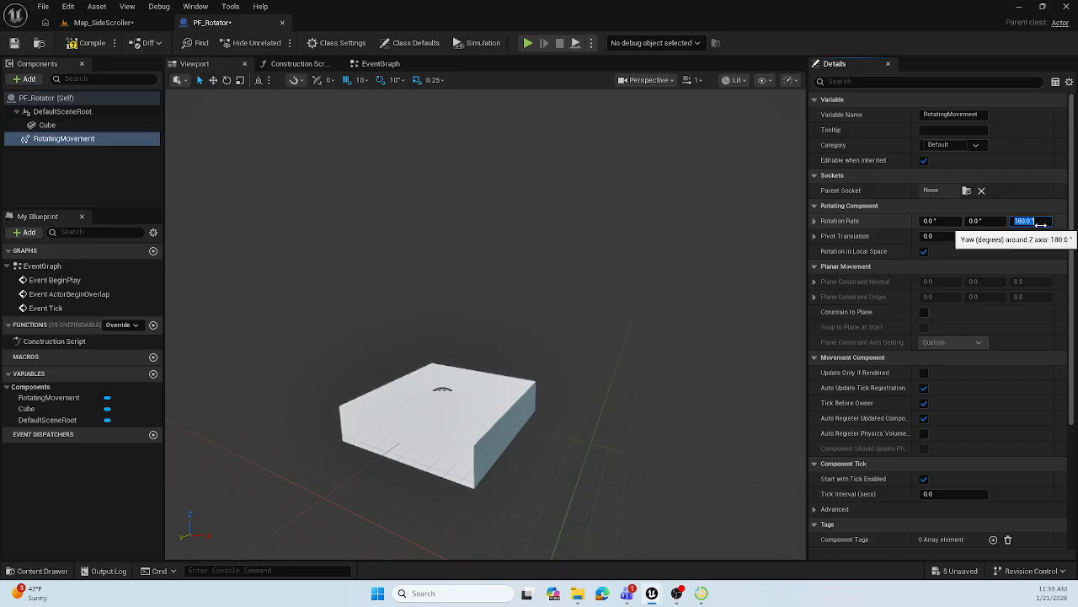
{"action": "type", "text": "0"}
{"action": "key", "text": "Return"}
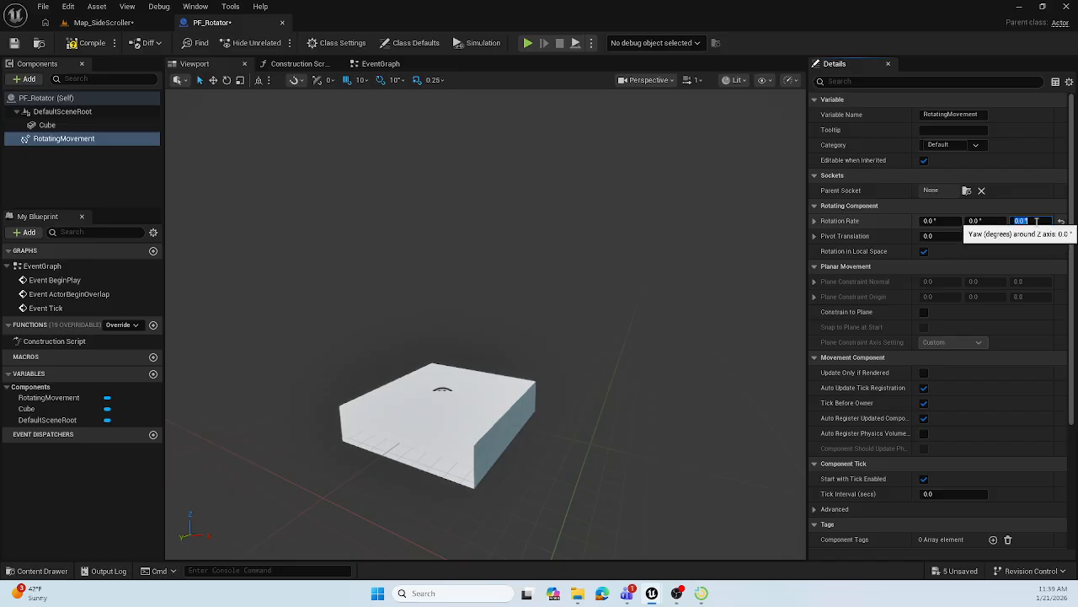
Set the Y (pitch) rotation rate of the RotatingMovement component to 90 in PF_Rotator and save the blueprint
{"action": "left_click", "coordinate": [987, 221]}
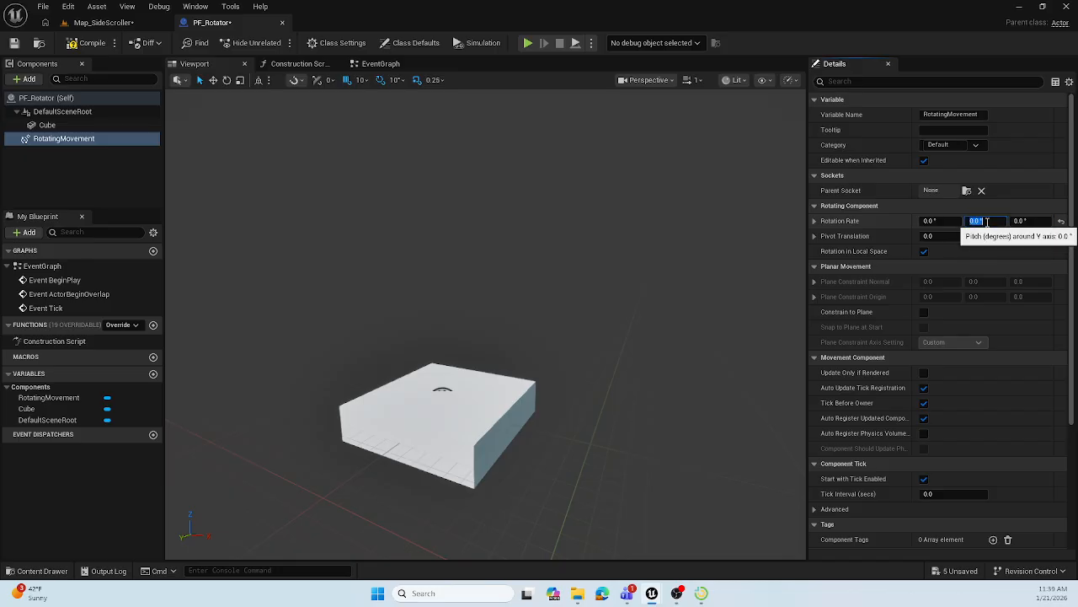
{"action": "type", "text": "90"}
{"action": "key", "text": "Return"}
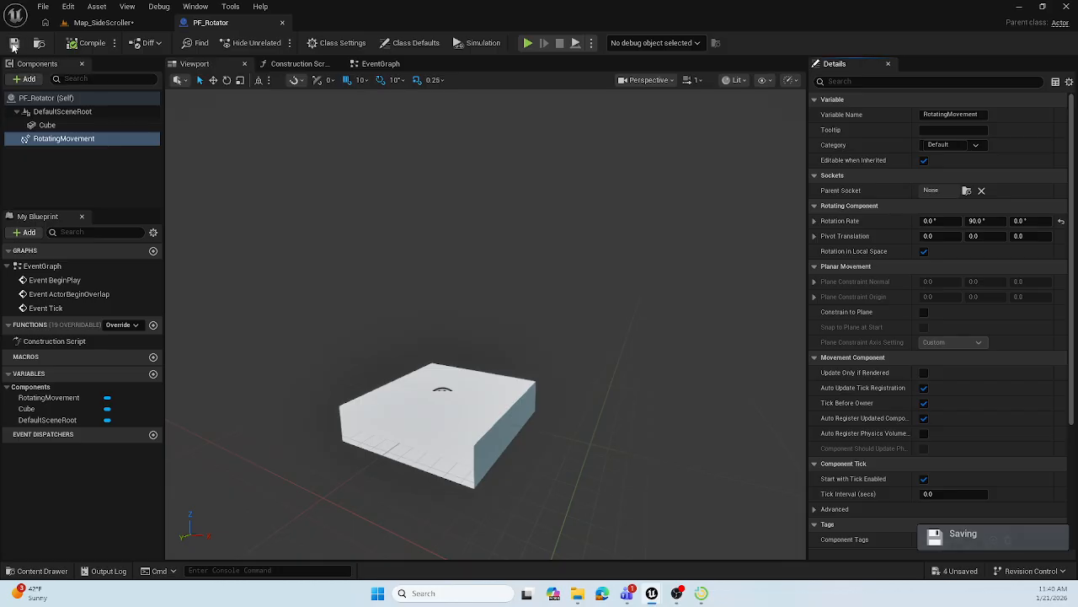
Place a PF_Rotator instance in Map_SideScroller above the ground platform's far-left end, at about X -80, Y -20, Z -50
{"action": "left_click", "coordinate": [102, 24]}
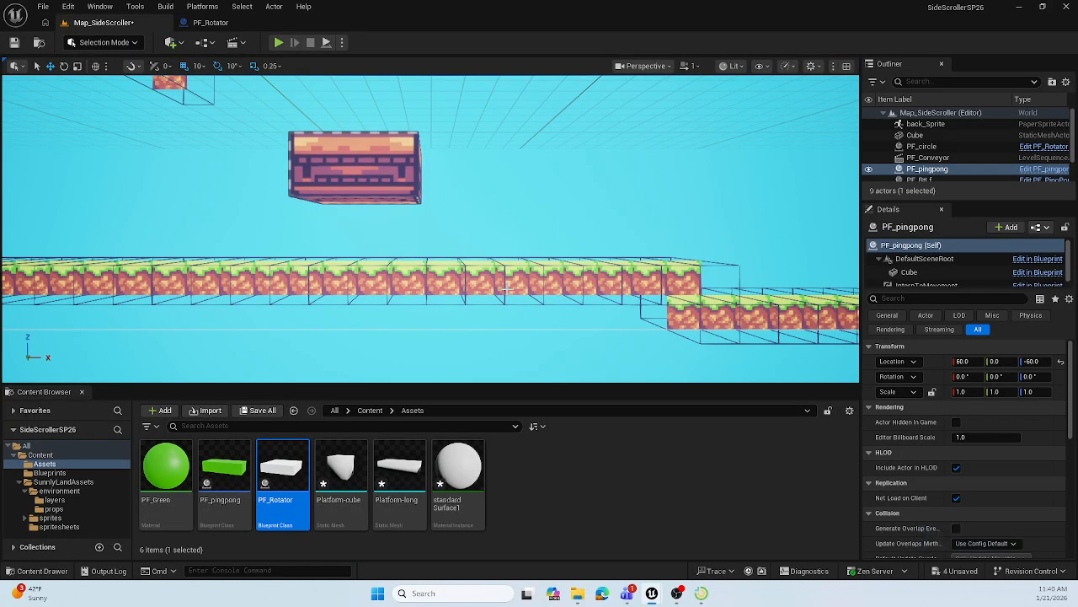
{"action": "middle_click_drag", "start_coordinate": [526, 310], "coordinate": [185, 269]}
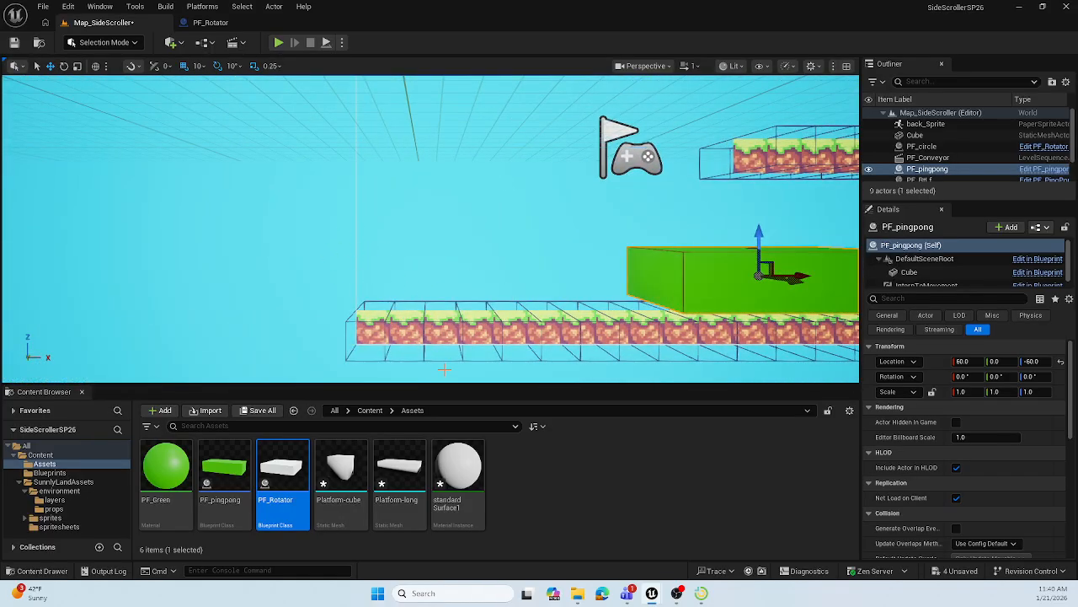
{"action": "left_click_drag", "start_coordinate": [280, 472], "coordinate": [451, 238]}
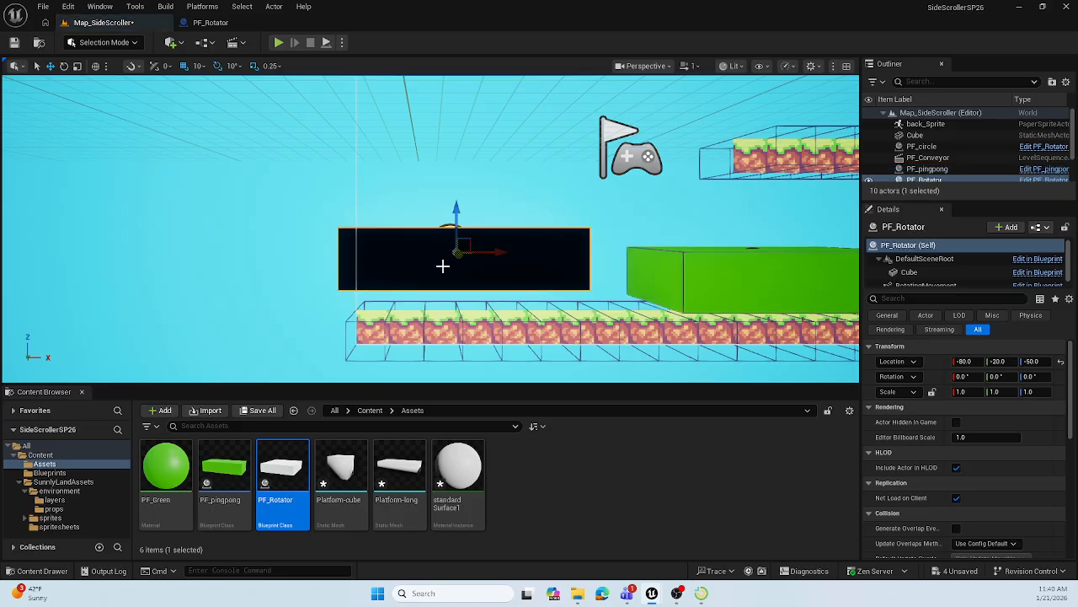
Assign the PF_Green material to the Cube component of PF_Rotator and save the blueprint
{"action": "left_click", "coordinate": [210, 23]}
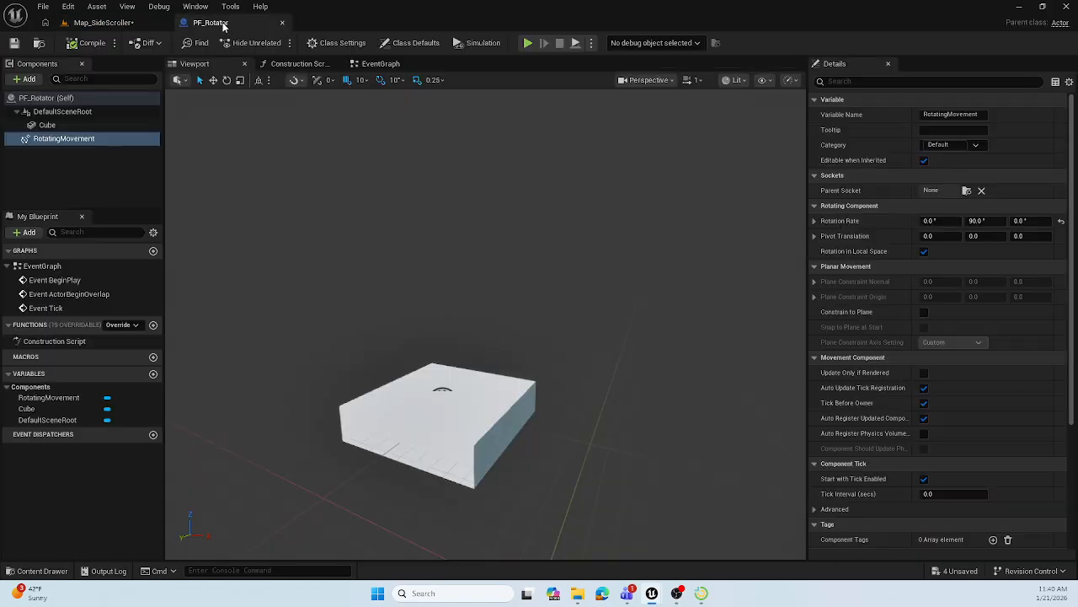
{"action": "left_click", "coordinate": [50, 126]}
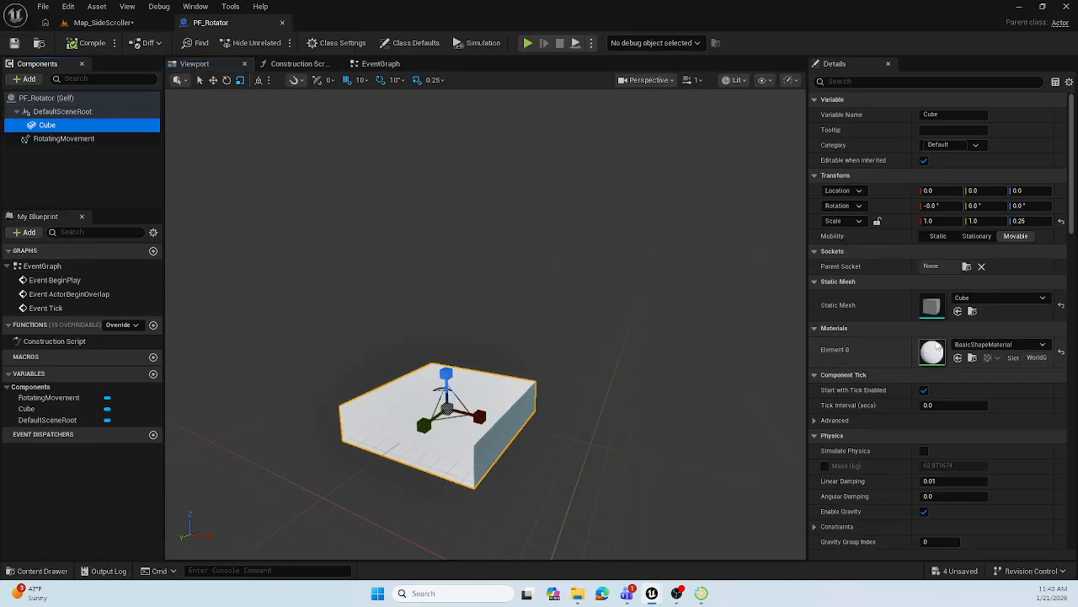
{"action": "left_click", "coordinate": [988, 346]}
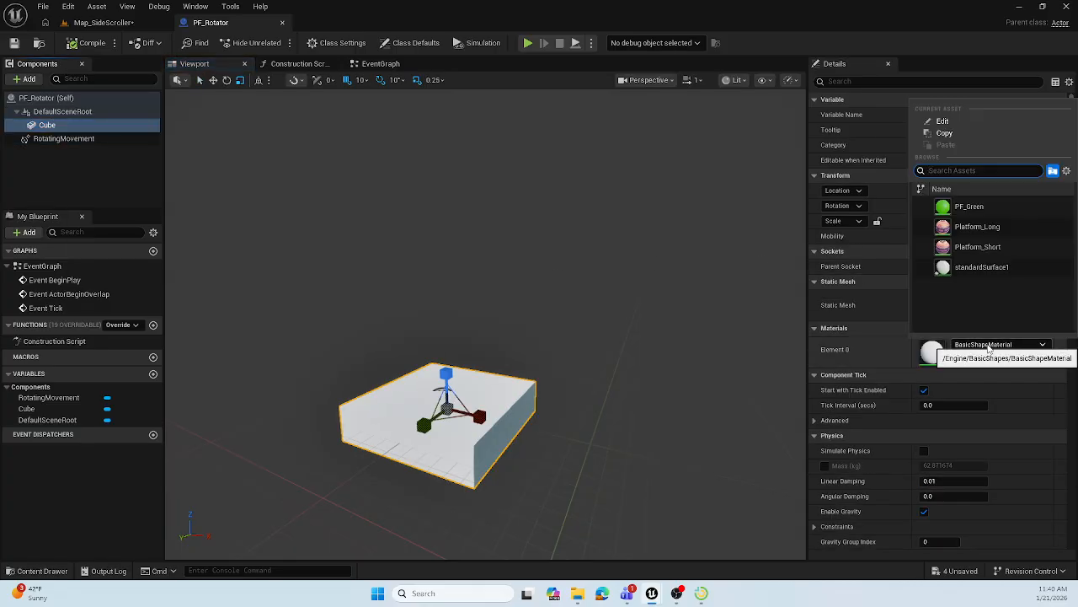
{"action": "left_click", "coordinate": [969, 207]}
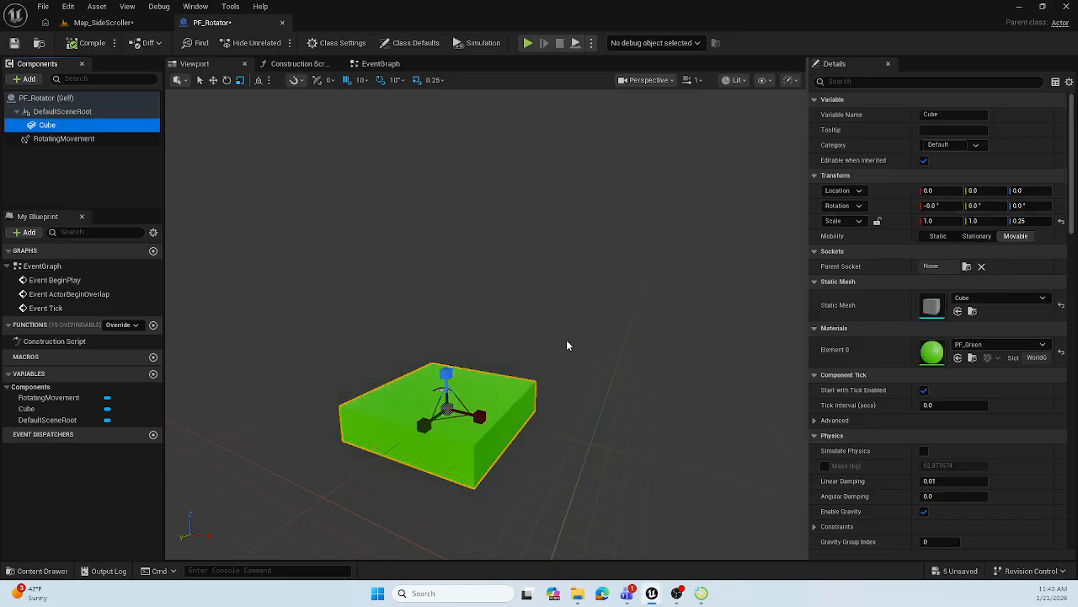
{"action": "left_click", "coordinate": [13, 42]}
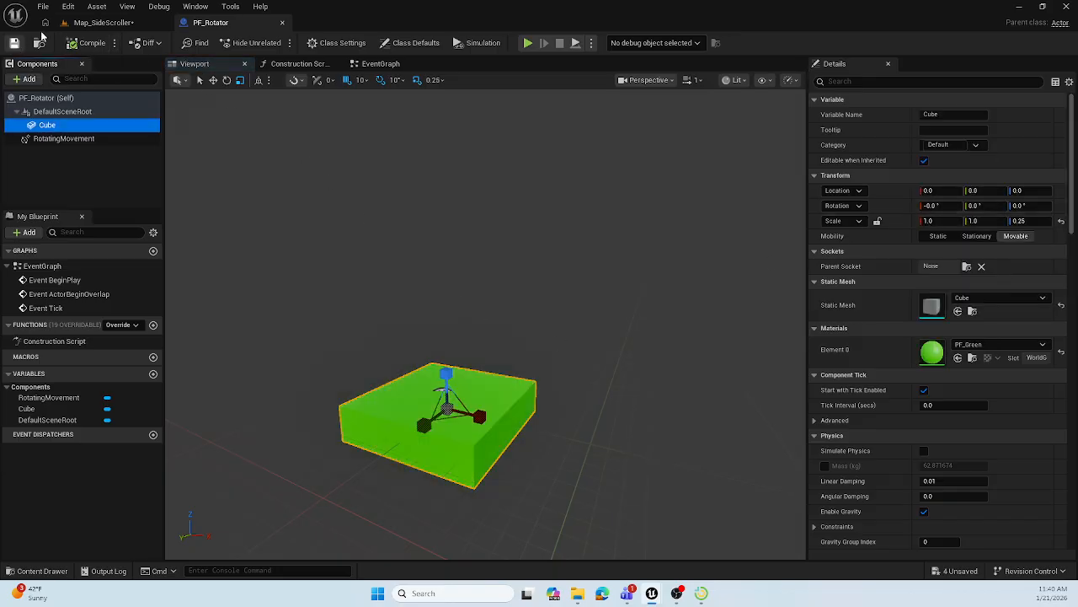
Raise the PF_Rotator platform to Z -20 and the PF_pingpong platform to Z 90 in the level
{"action": "left_click", "coordinate": [102, 23]}
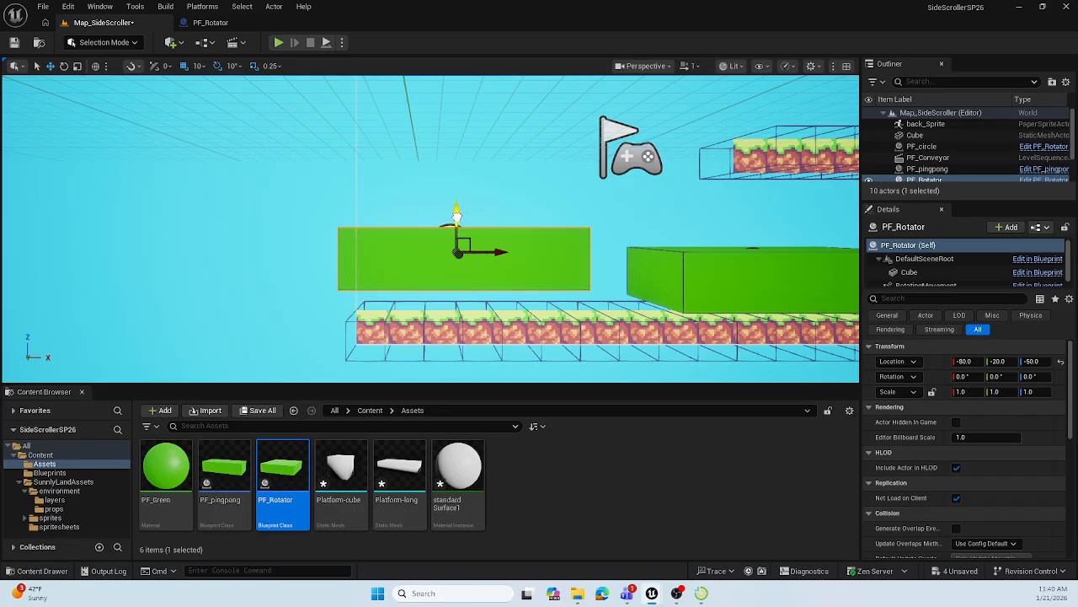
{"action": "left_click_drag", "start_coordinate": [456, 216], "coordinate": [463, 174]}
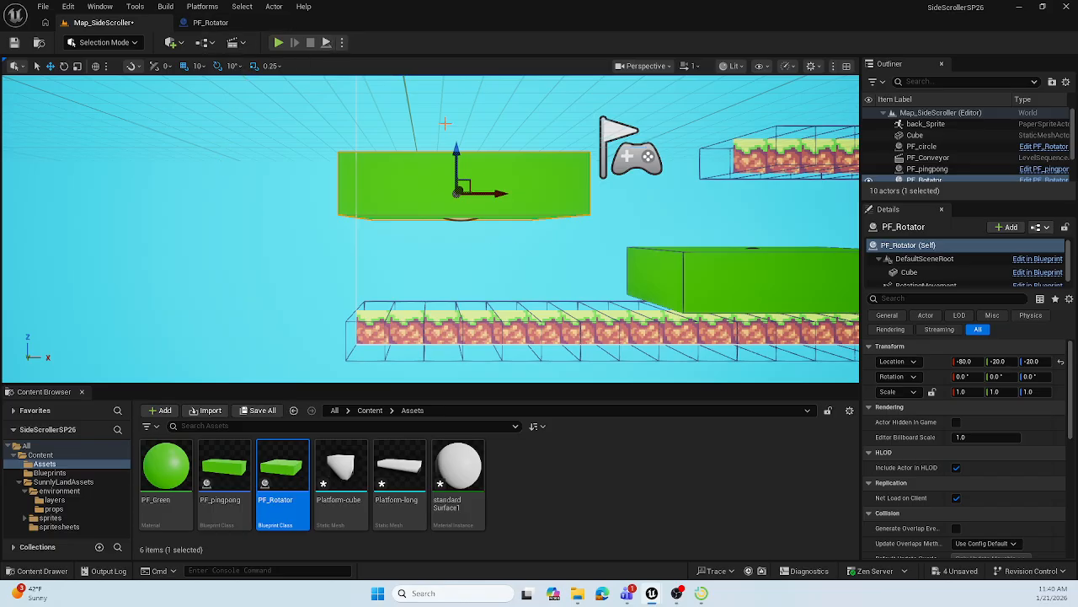
{"action": "middle_click_drag", "start_coordinate": [514, 307], "coordinate": [686, 246]}
{"action": "scroll", "coordinate": [490, 323], "scroll_direction": "down", "scroll_amount": 6}
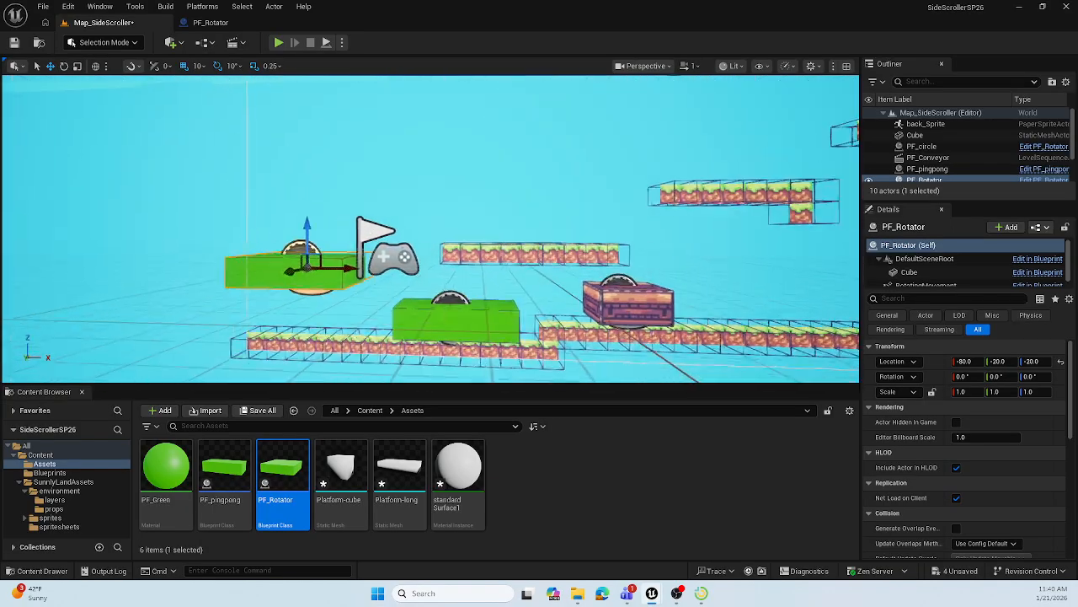
{"action": "left_click", "coordinate": [463, 310]}
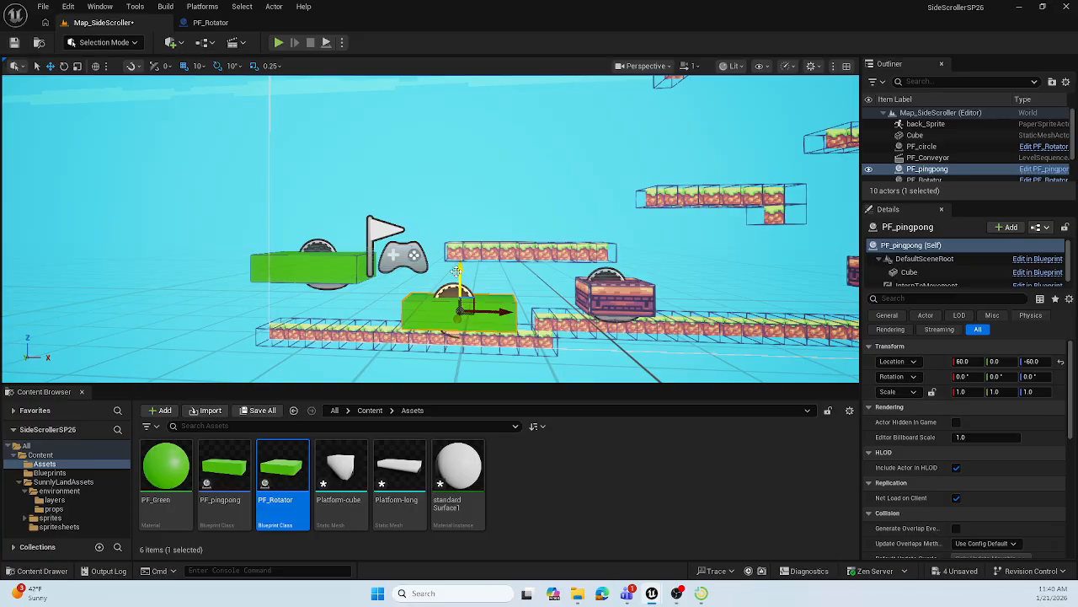
{"action": "left_click_drag", "start_coordinate": [459, 276], "coordinate": [491, 115]}
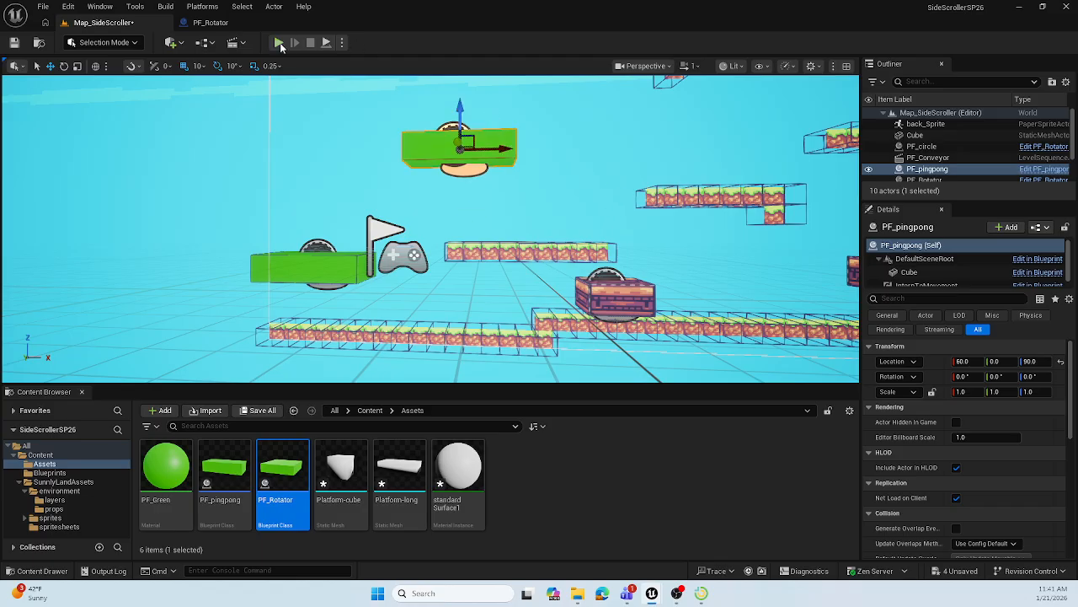
Play the level in the editor and move the fox character left toward the rotating platform to test it
{"action": "left_click", "coordinate": [279, 43]}
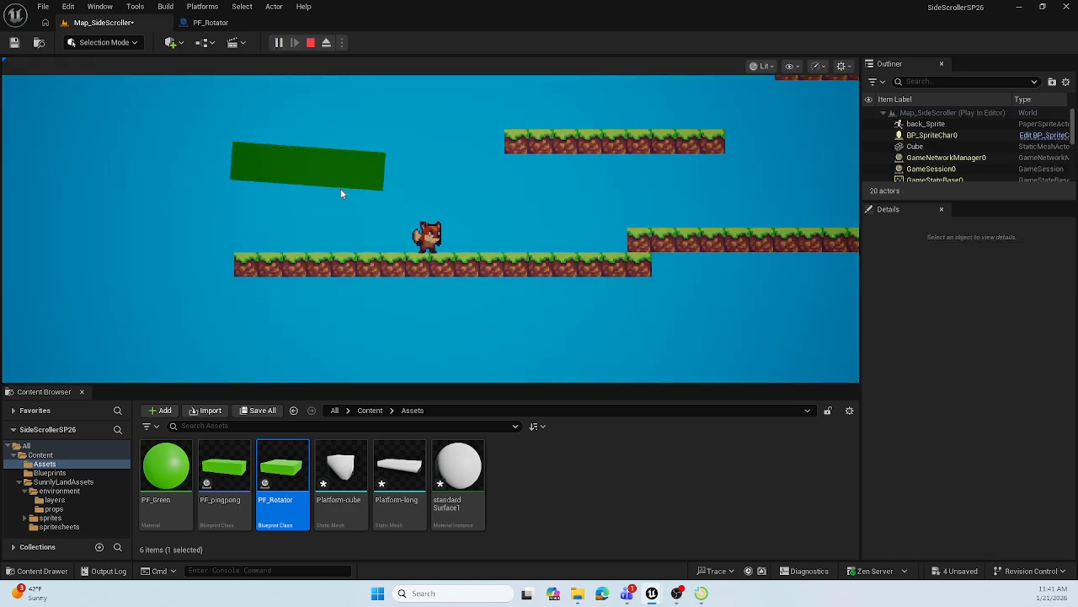
{"action": "left_click", "coordinate": [295, 169]}
{"action": "key", "text": "a"}
{"action": "key", "text": "a"}
{"action": "key", "text": "a"}
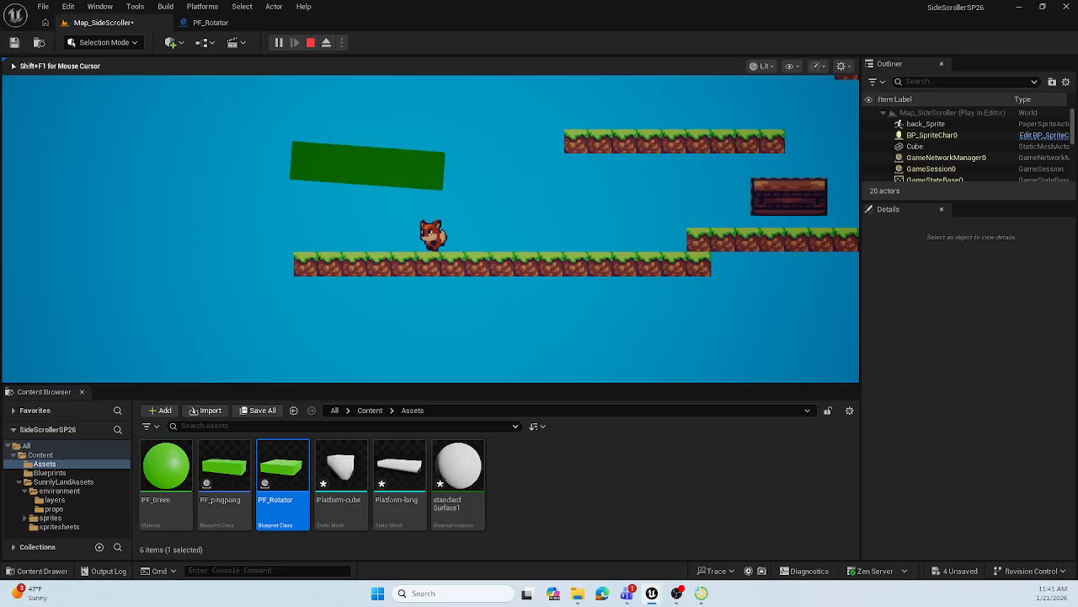
Play-test the fox walking along the lower ground and jumping onto the tilted green platform, and end the play session
{"action": "key", "text": "d"}
{"action": "key", "text": "d"}
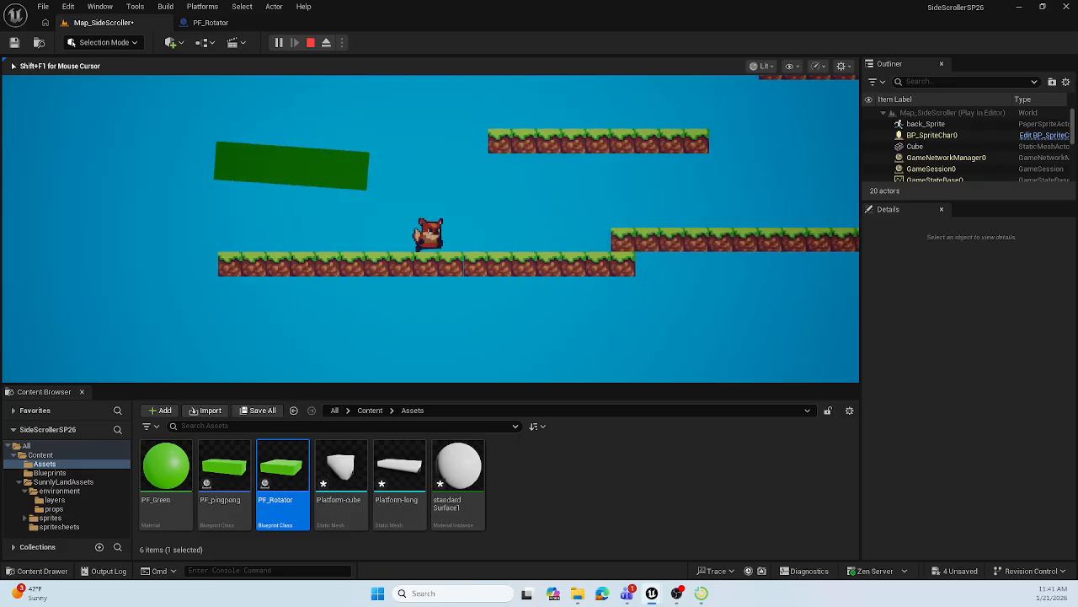
{"action": "key", "text": "a"}
{"action": "key", "text": "d"}
{"action": "key", "text": "d"}
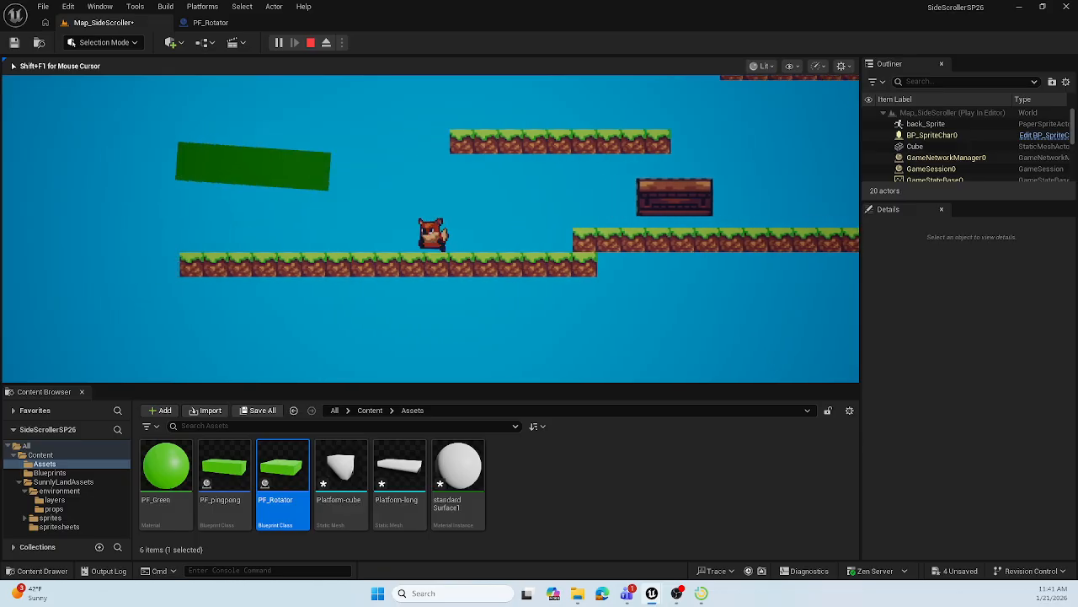
{"action": "key", "text": "a"}
{"action": "key", "text": "d"}
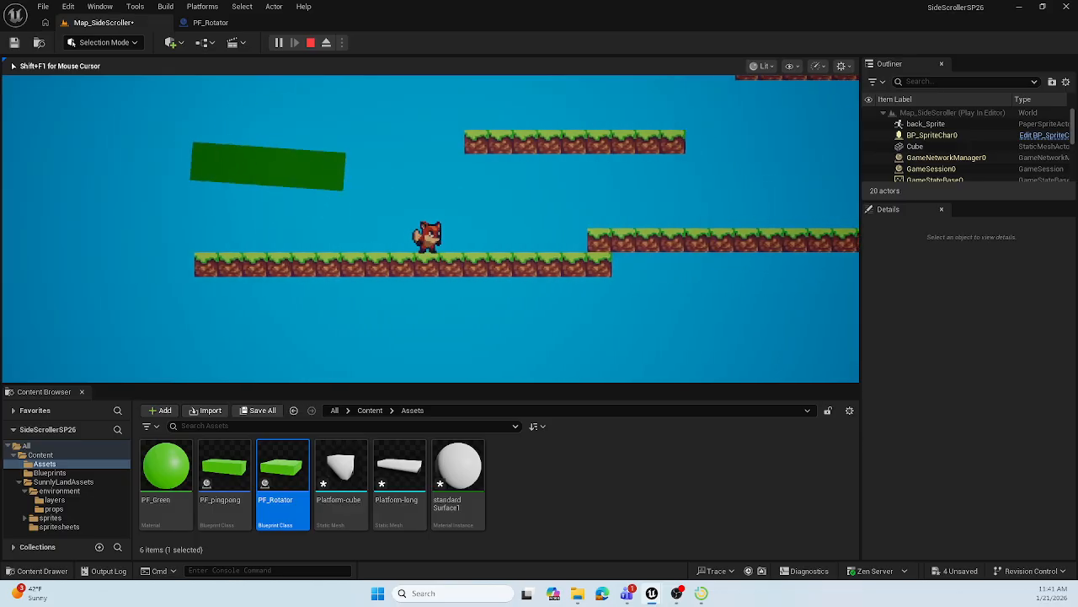
{"action": "key", "text": "a"}
{"action": "key", "text": "space"}
{"action": "key", "text": "d"}
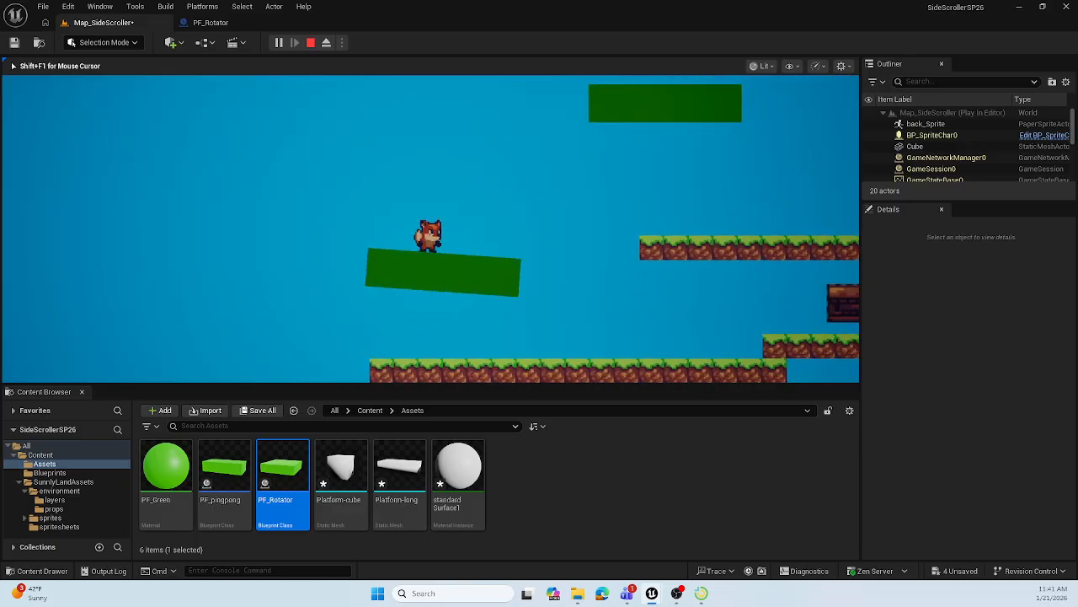
{"action": "key", "text": "d"}
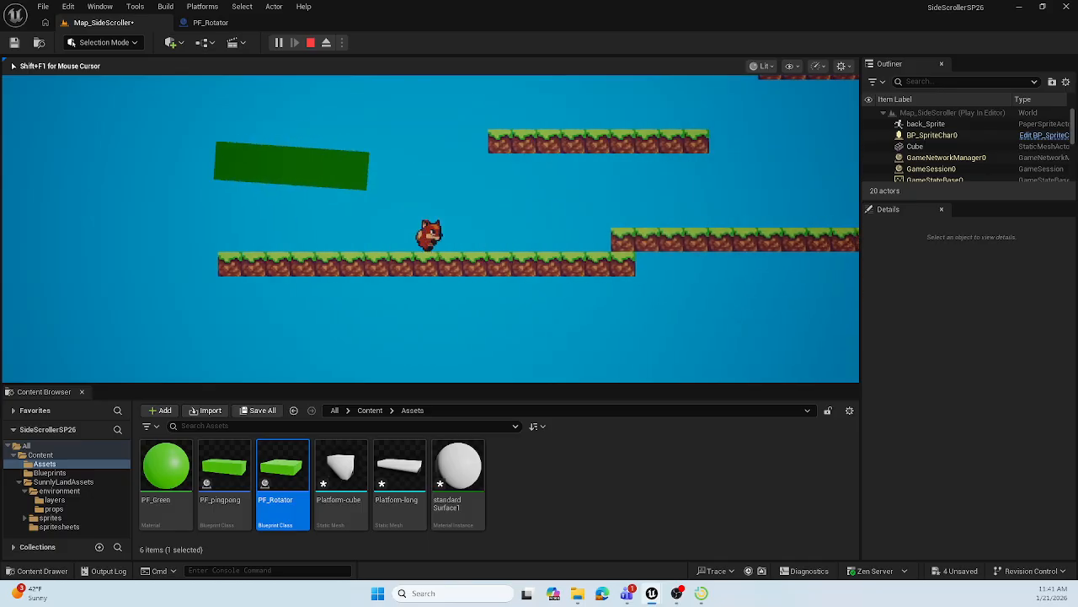
{"action": "key", "text": "a"}
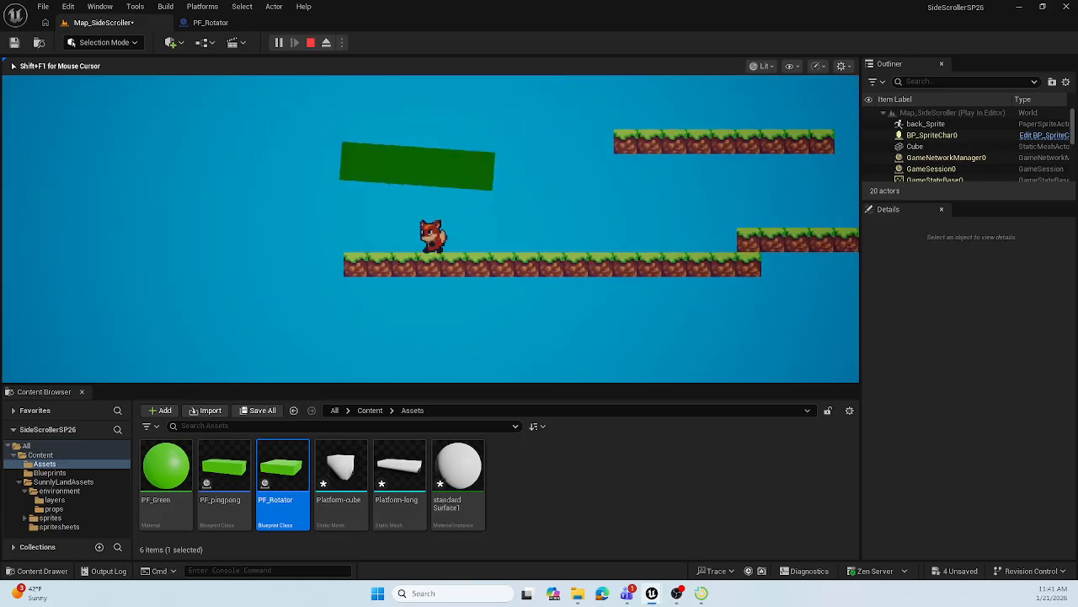
{"action": "key", "text": "d"}
{"action": "key", "text": "a"}
{"action": "key", "text": "space"}
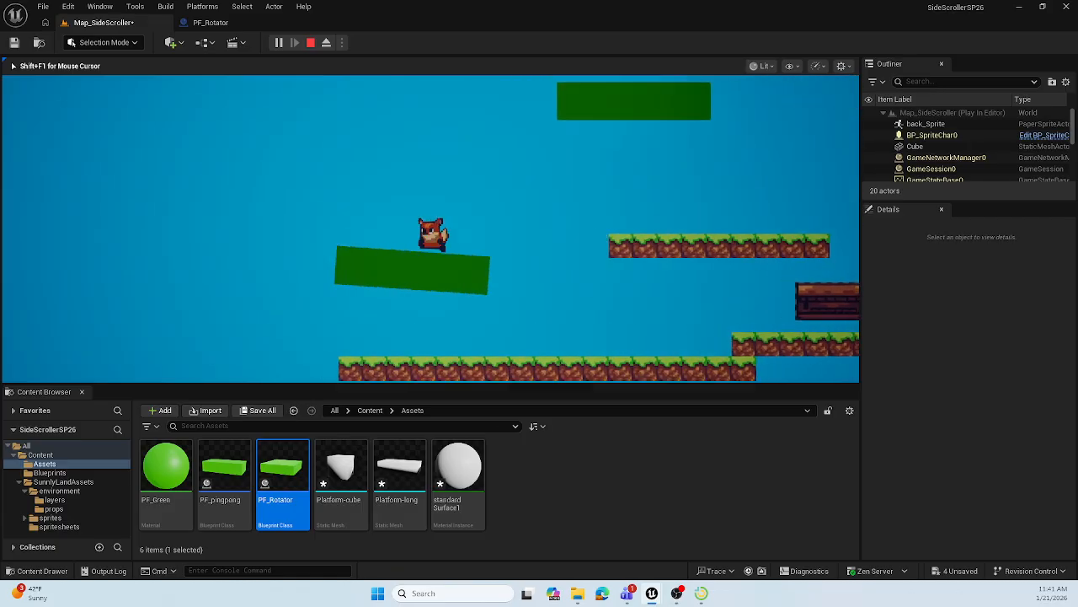
{"action": "key", "text": "d"}
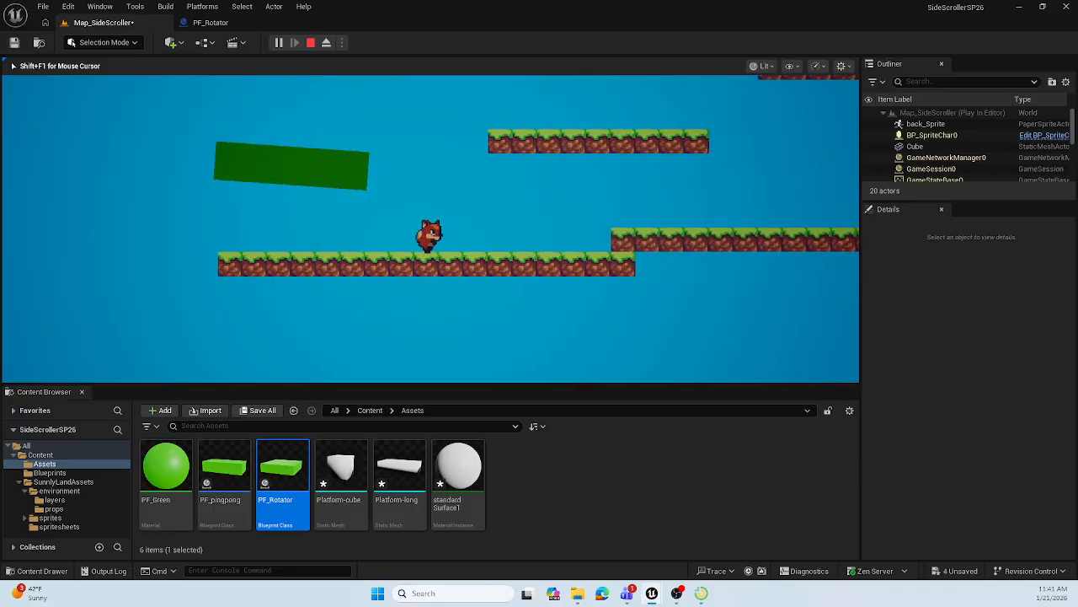
{"action": "key", "text": "Escape"}
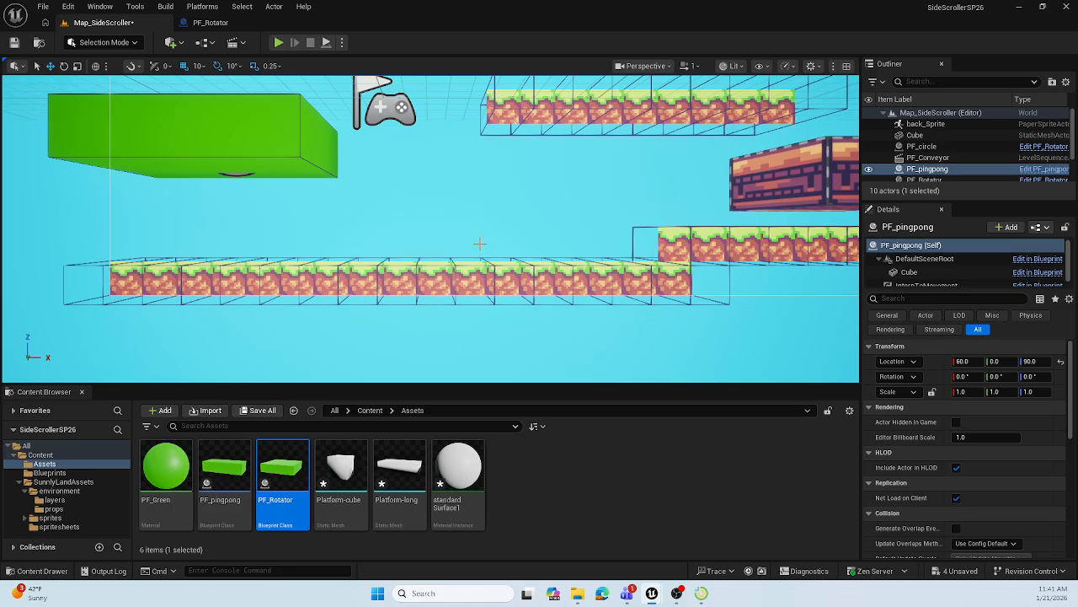
Examine the layout of the grass, wooden and green platforms across the whole level
{"action": "middle_click_drag", "start_coordinate": [479, 244], "coordinate": [718, 226]}
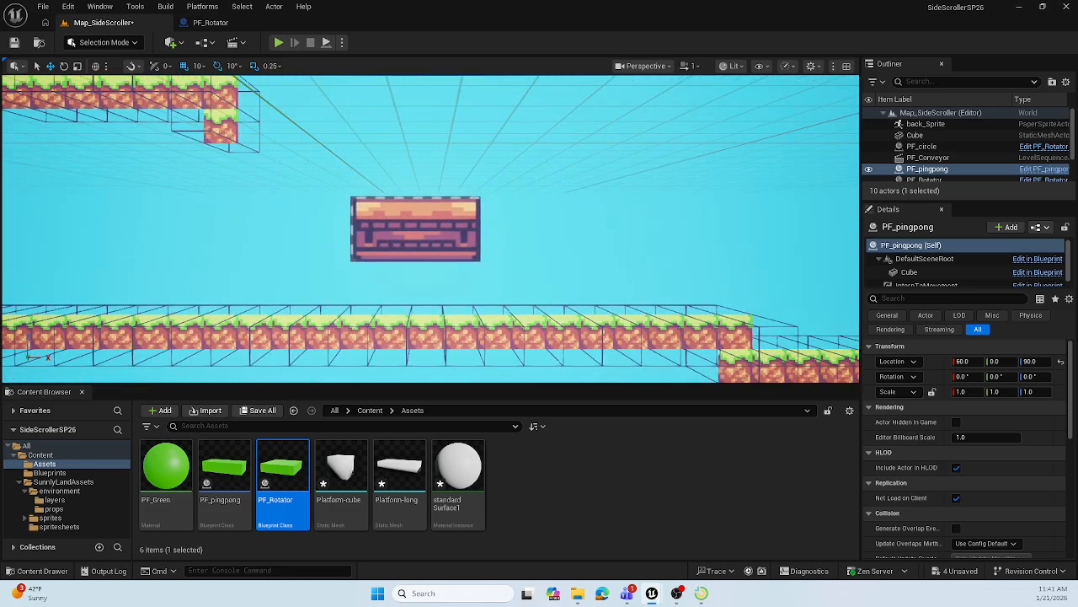
{"action": "scroll", "coordinate": [430, 228], "scroll_direction": "down", "scroll_amount": 5}
{"action": "middle_click_drag", "start_coordinate": [430, 228], "coordinate": [674, 232]}
{"action": "scroll", "coordinate": [430, 229], "scroll_direction": "up", "scroll_amount": 2}
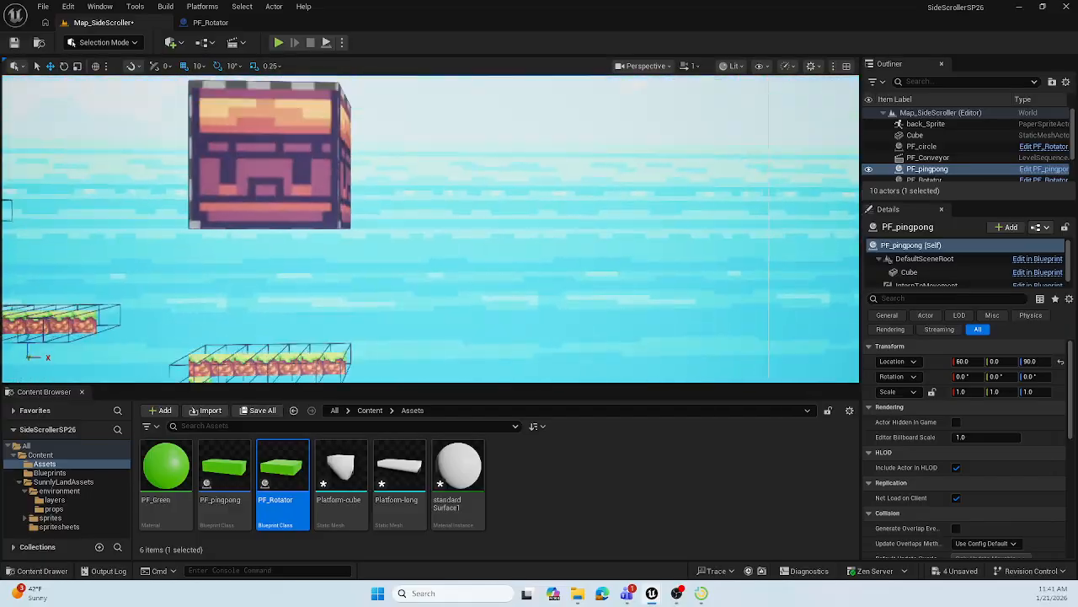
{"action": "scroll", "coordinate": [431, 229], "scroll_direction": "down", "scroll_amount": 6}
{"action": "scroll", "coordinate": [430, 228], "scroll_direction": "up", "scroll_amount": 2}
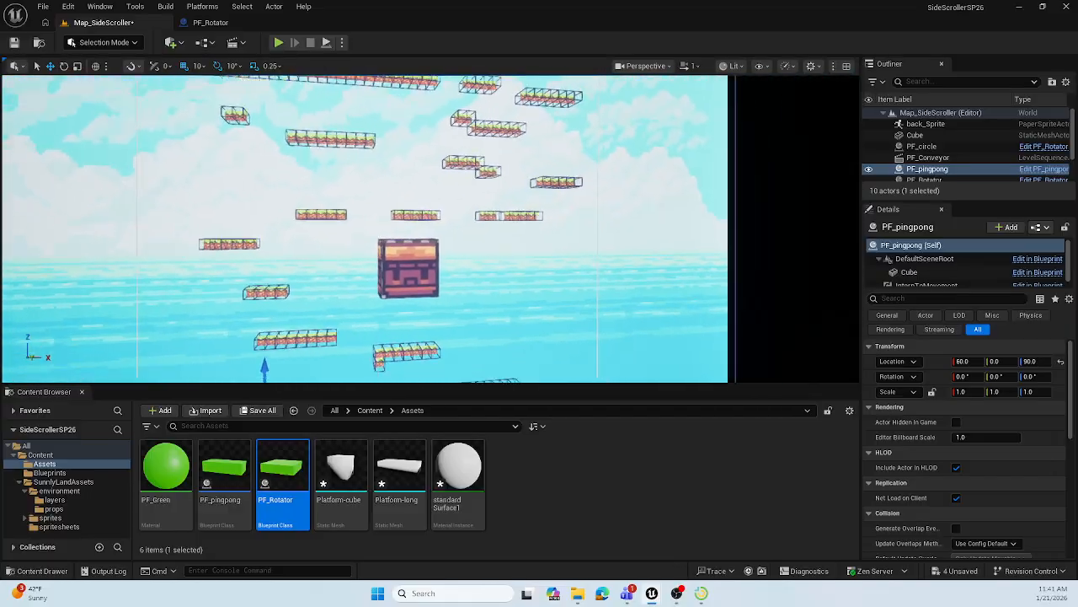
{"action": "middle_click_drag", "start_coordinate": [469, 246], "coordinate": [497, 248]}
{"action": "scroll", "coordinate": [469, 246], "scroll_direction": "up", "scroll_amount": 2}
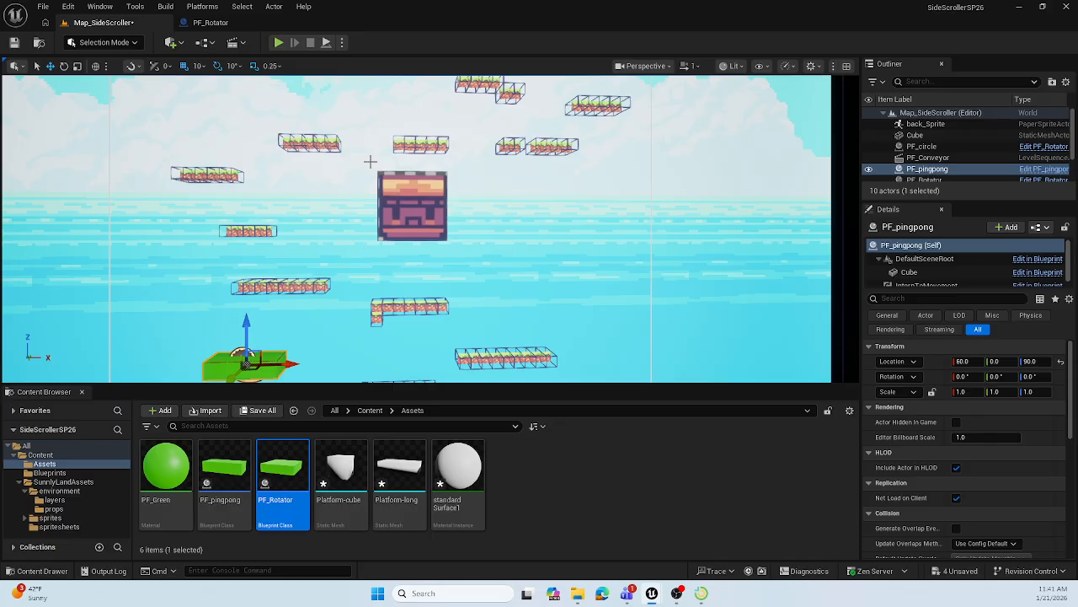
Start a new play session and jump the fox from the ground onto the grass platform and the moving wooden platform
{"action": "left_click", "coordinate": [278, 42]}
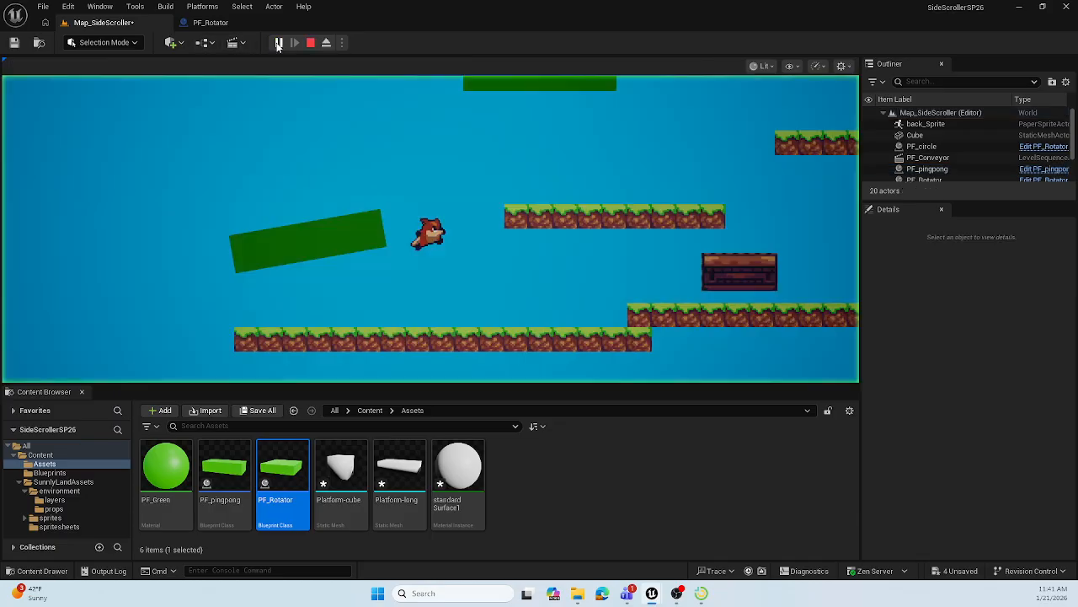
{"action": "left_click", "coordinate": [323, 211]}
{"action": "key", "text": "space"}
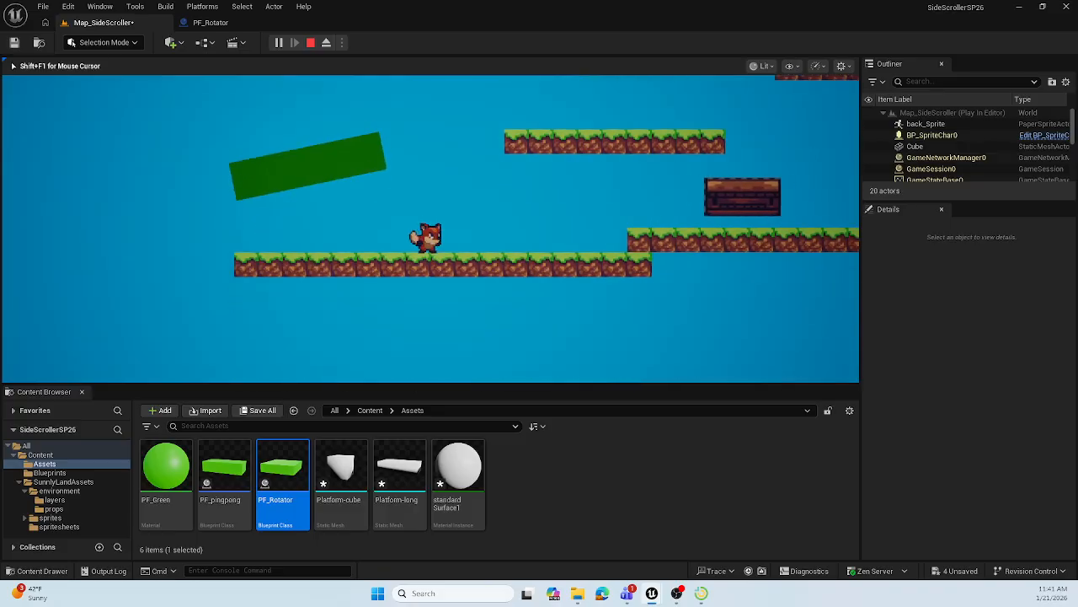
{"action": "key", "text": "d"}
{"action": "key", "text": "space"}
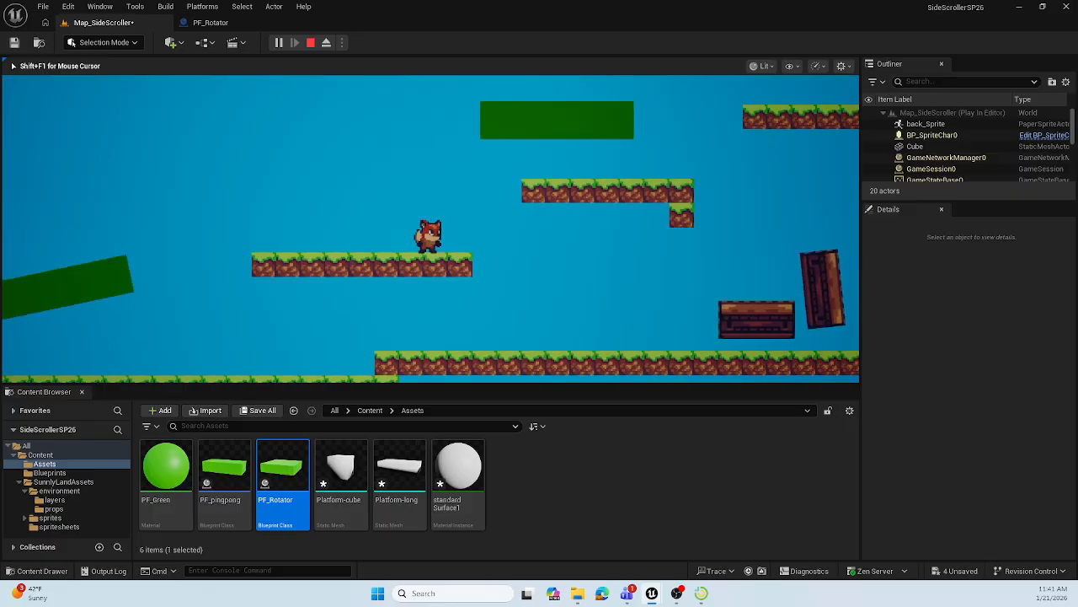
{"action": "key", "text": "d"}
{"action": "key", "text": "a"}
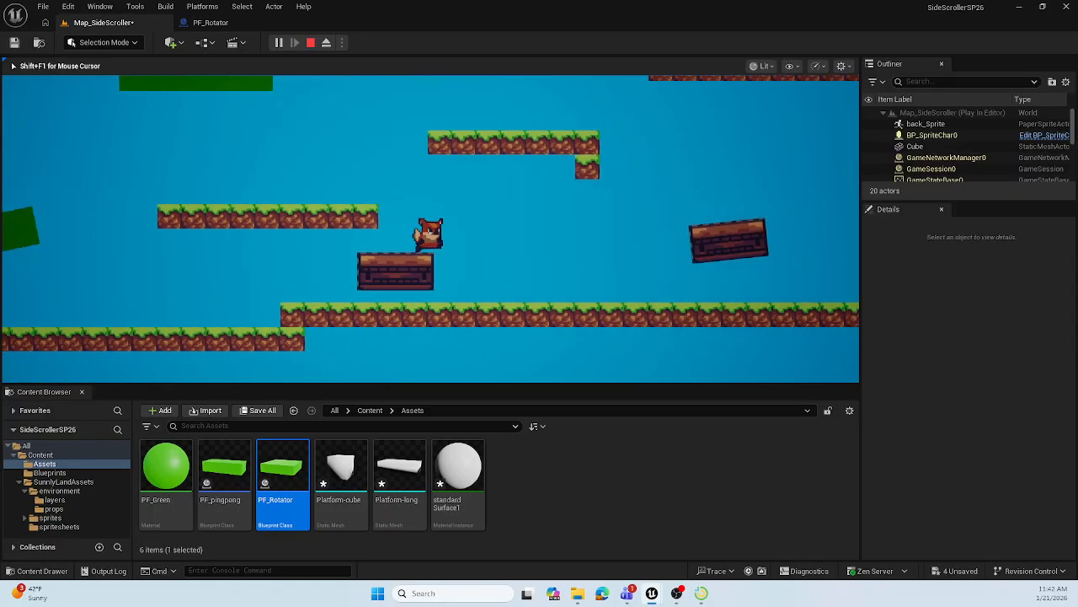
{"action": "key", "text": "space"}
{"action": "key", "text": "d"}
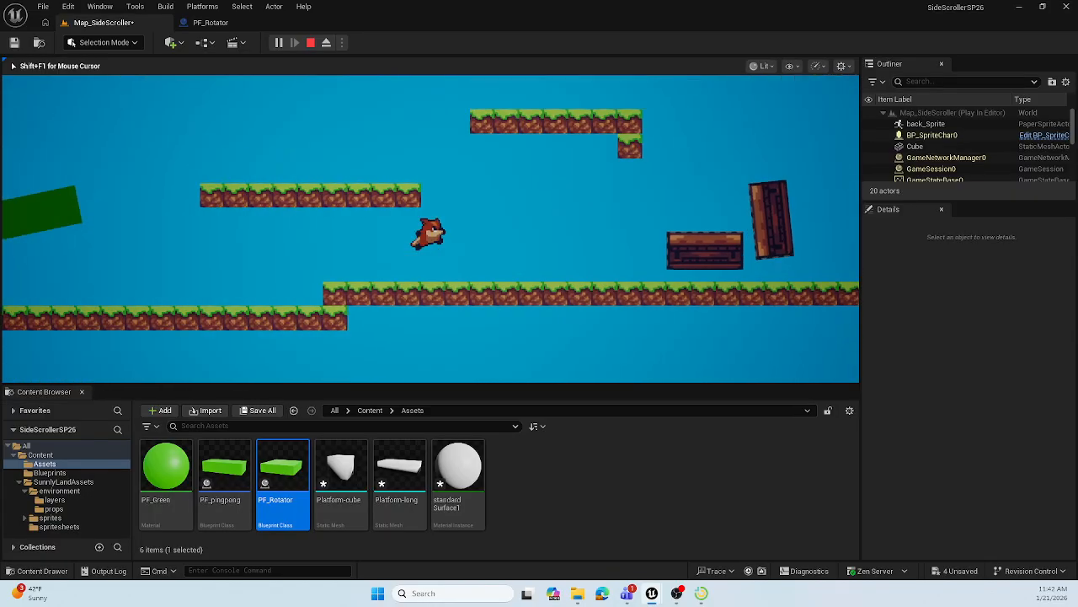
Test the fox's jumps between the grass platform, the moving wooden platform and the green platform above
{"action": "key", "text": "a"}
{"action": "key", "text": "space"}
{"action": "key", "text": "a"}
{"action": "key", "text": "a"}
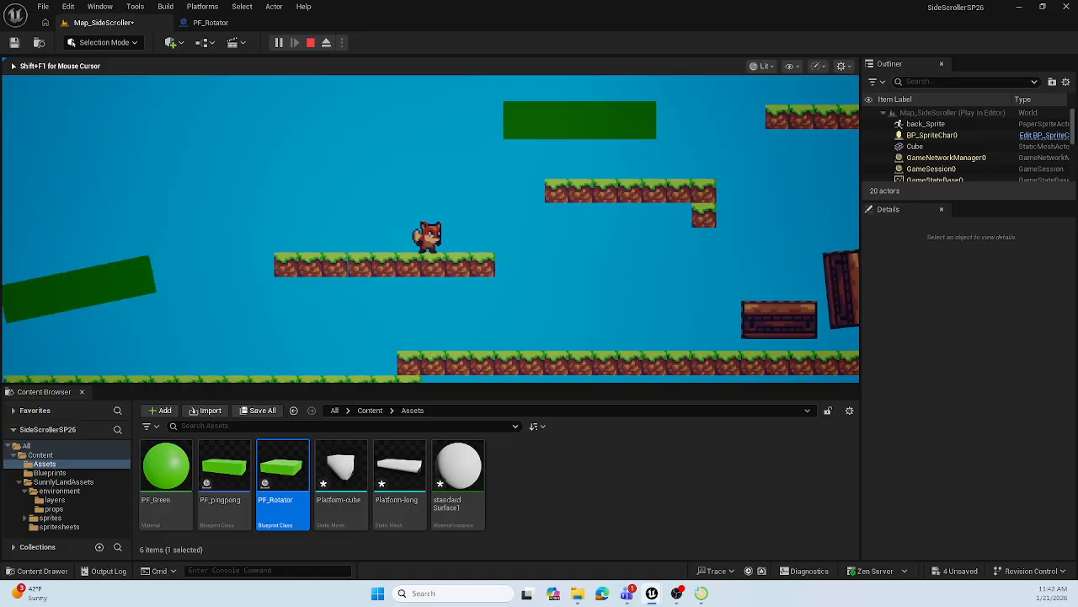
{"action": "key", "text": "space"}
{"action": "key", "text": "d"}
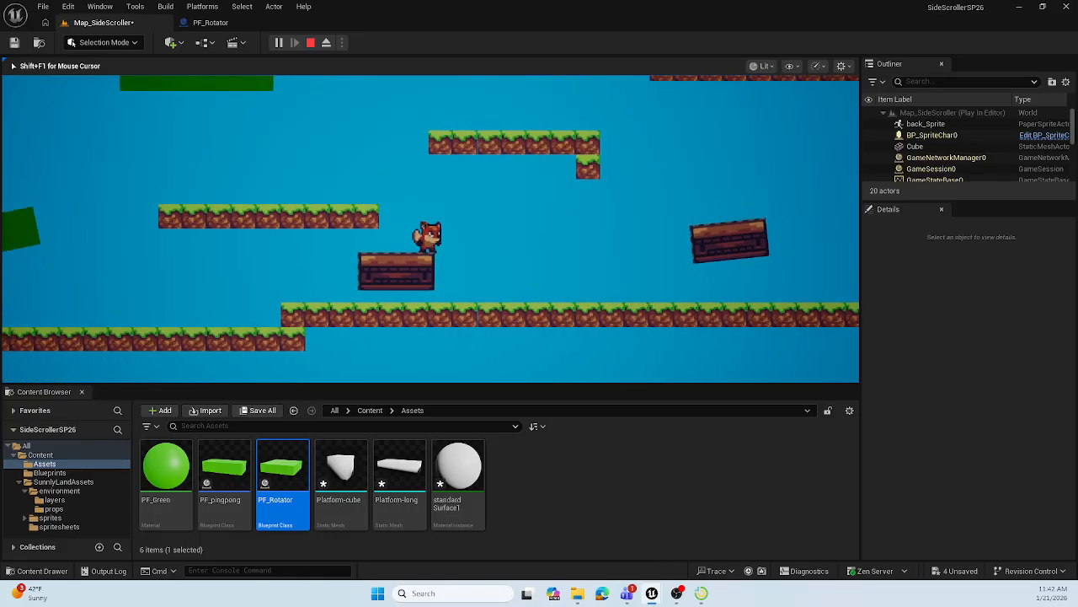
{"action": "key", "text": "space"}
{"action": "key", "text": "a"}
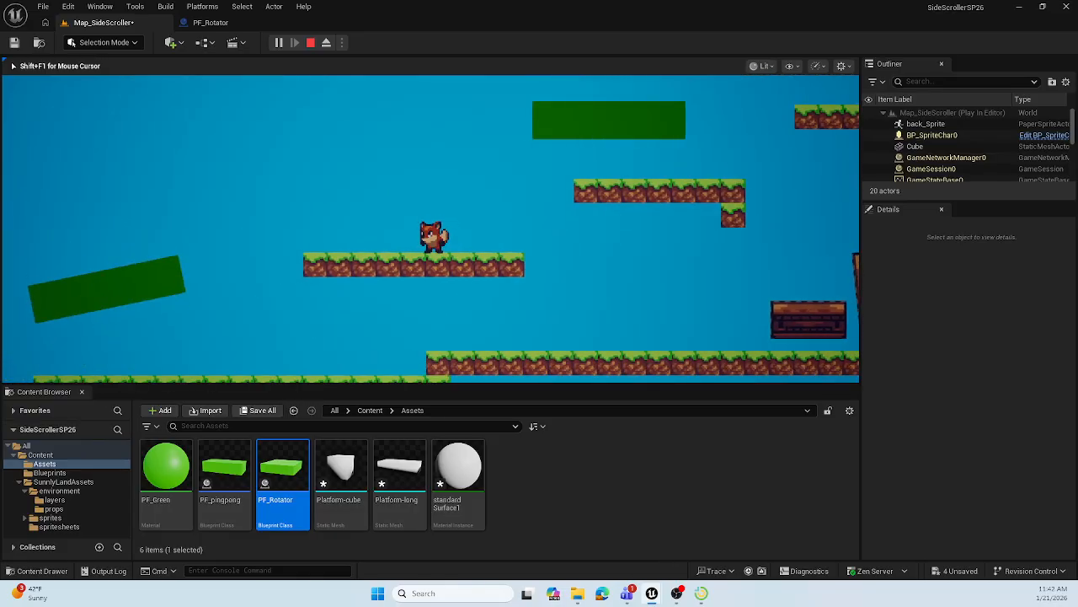
{"action": "key", "text": "space"}
{"action": "key", "text": "space"}
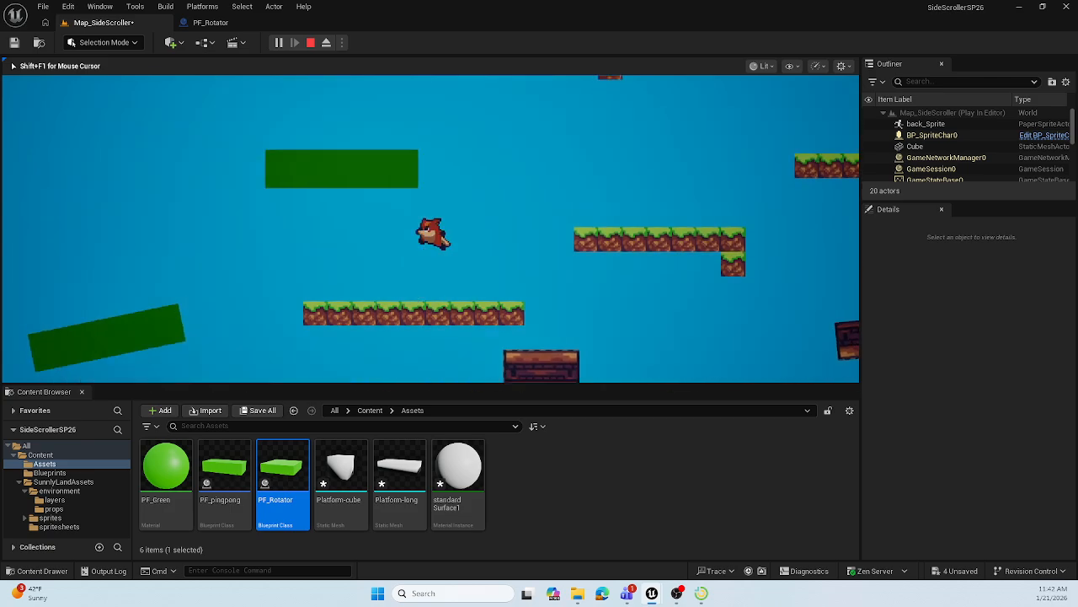
{"action": "key", "text": "d"}
{"action": "key", "text": "space"}
{"action": "key", "text": "a"}
{"action": "key", "text": "space"}
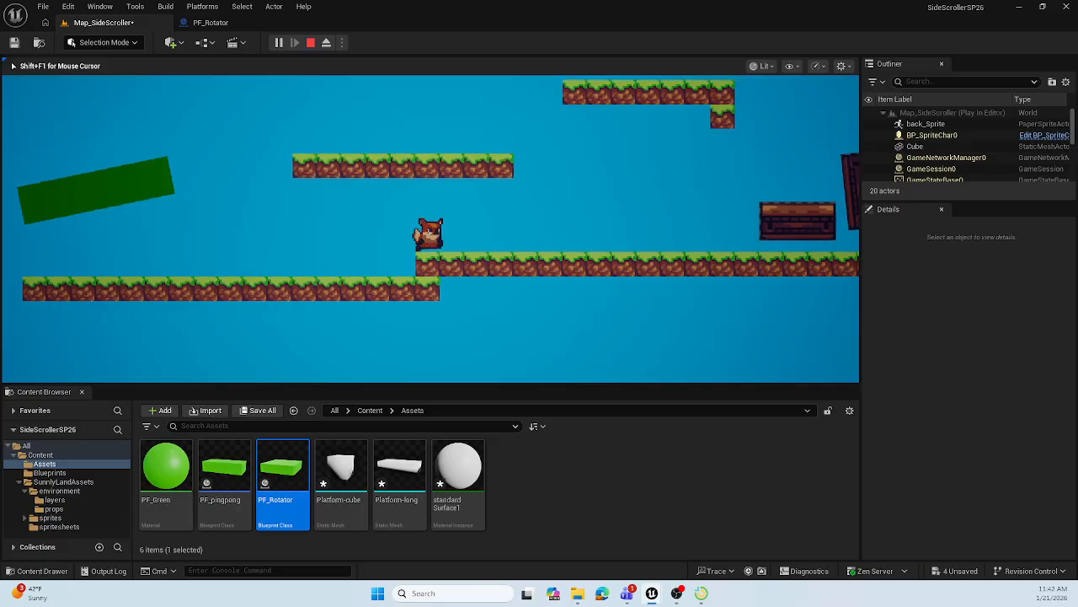
Bring the fox from the lower ground back up to the grass platform by way of the moving wooden platform
{"action": "key", "text": "d"}
{"action": "key", "text": "a"}
{"action": "key", "text": "space"}
{"action": "key", "text": "d"}
{"action": "key", "text": "d"}
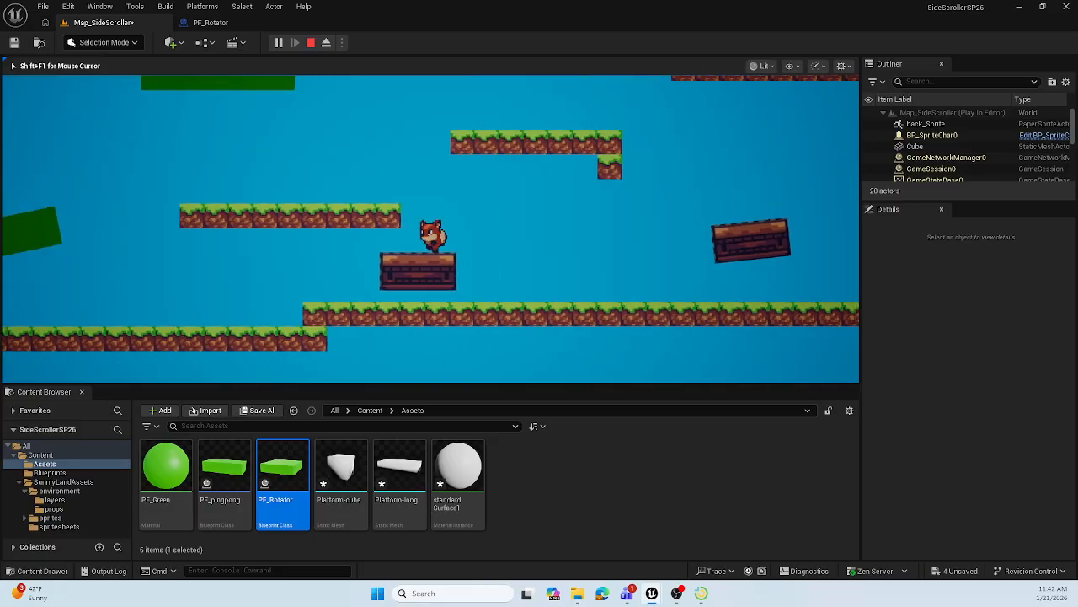
{"action": "key", "text": "a"}
{"action": "key", "text": "d"}
{"action": "key", "text": "space"}
{"action": "key", "text": "a"}
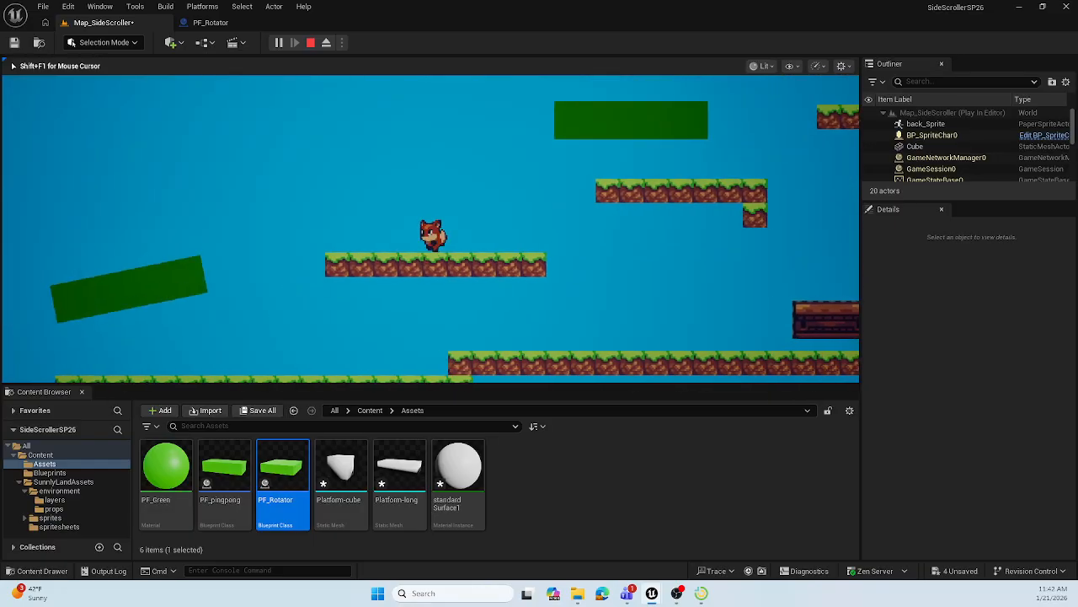
Test climbing the upper grass platforms and dropping to the bottom ground, and end the play session
{"action": "key", "text": "d"}
{"action": "key", "text": "d"}
{"action": "key", "text": "space"}
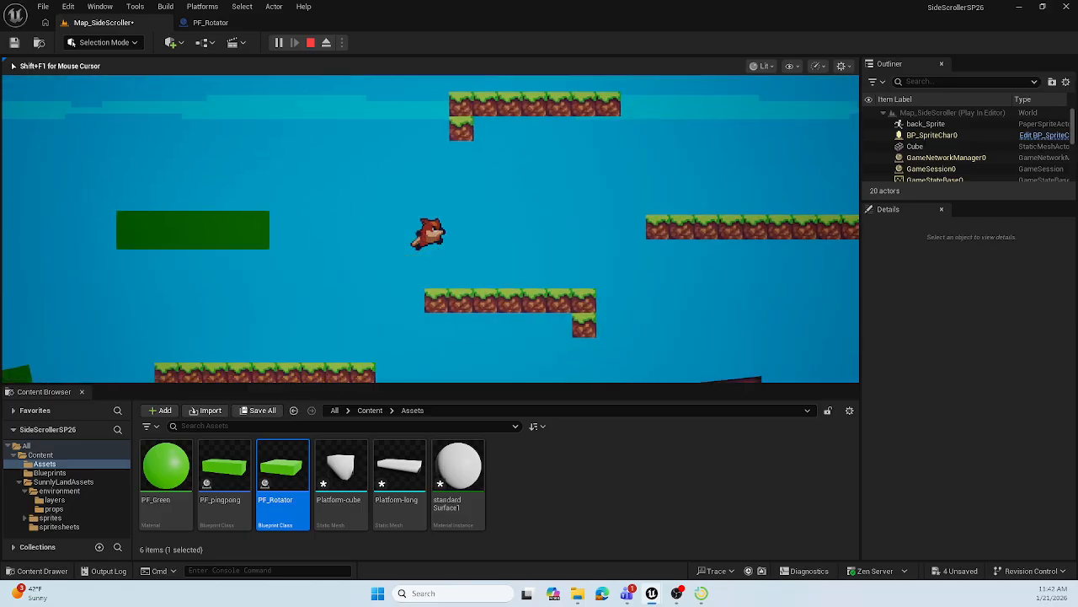
{"action": "key", "text": "space"}
{"action": "key", "text": "d"}
{"action": "key", "text": "d"}
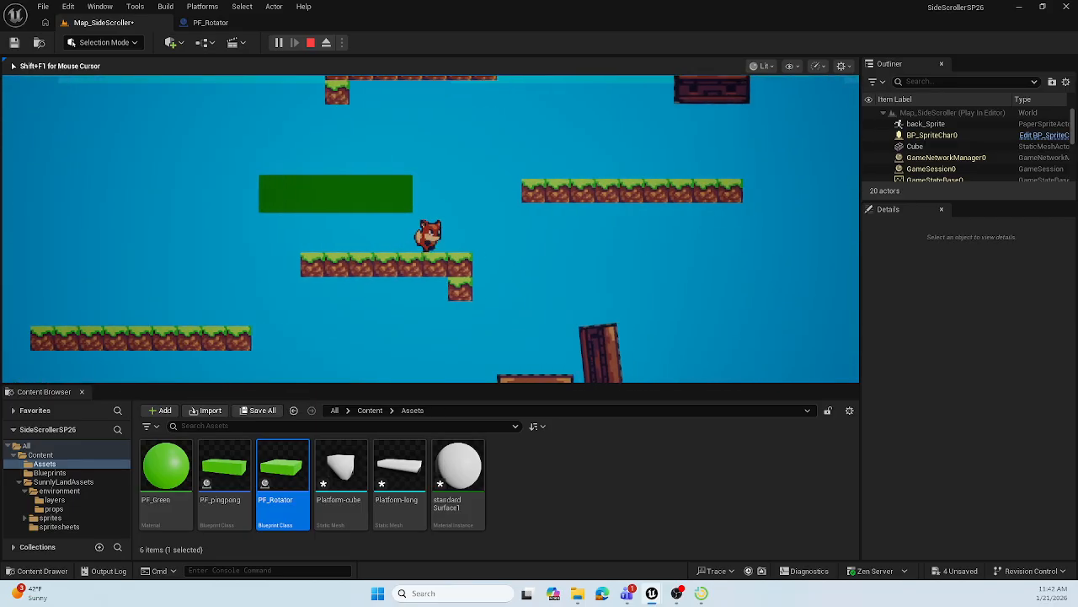
{"action": "key", "text": "space"}
{"action": "key", "text": "a"}
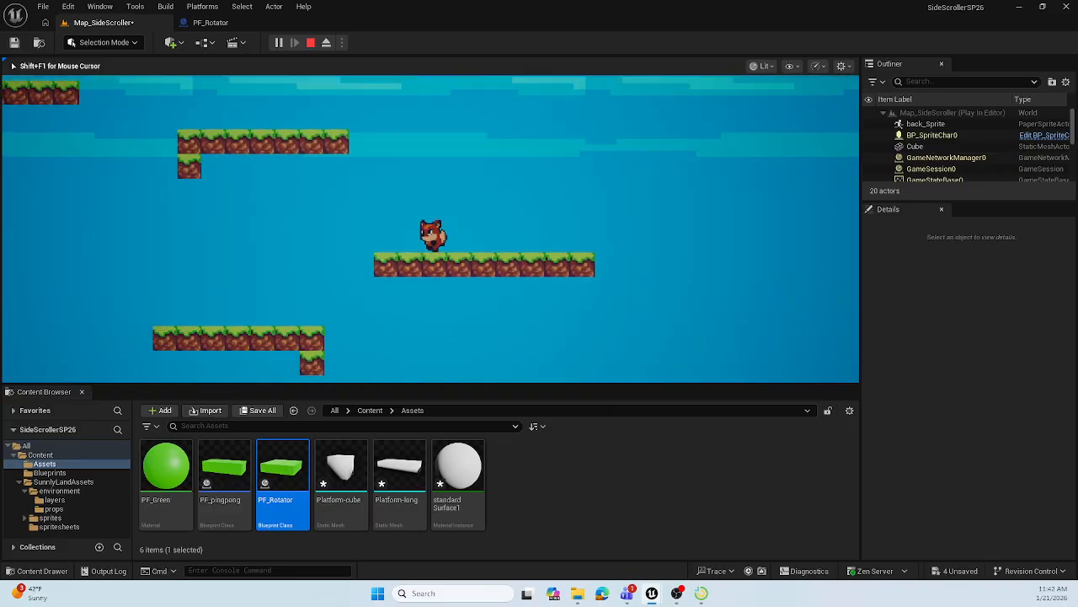
{"action": "key", "text": "space"}
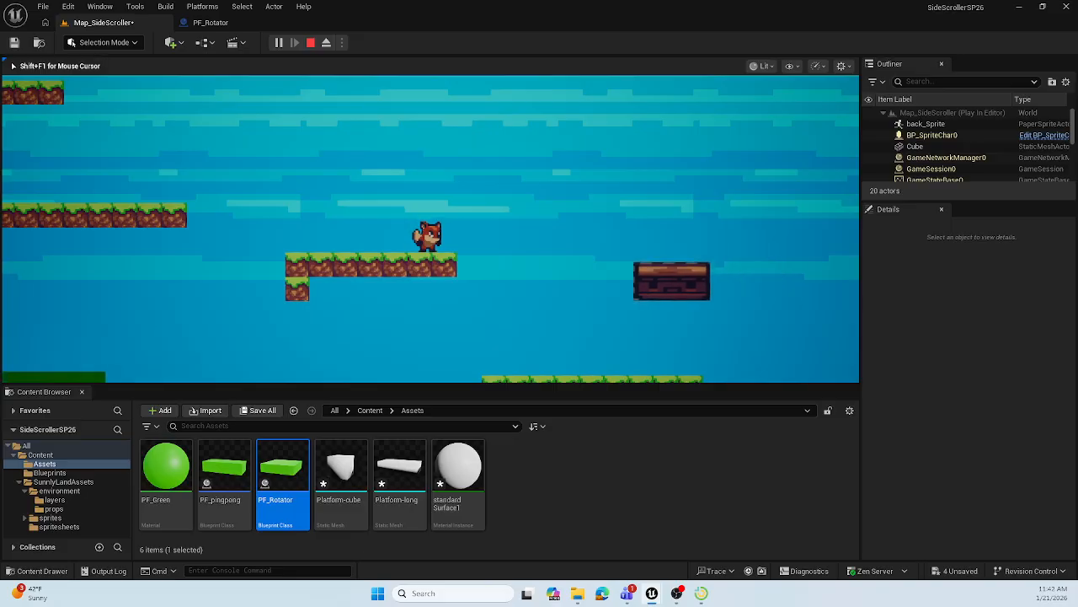
{"action": "key", "text": "d"}
{"action": "key", "text": "space"}
{"action": "key", "text": "a"}
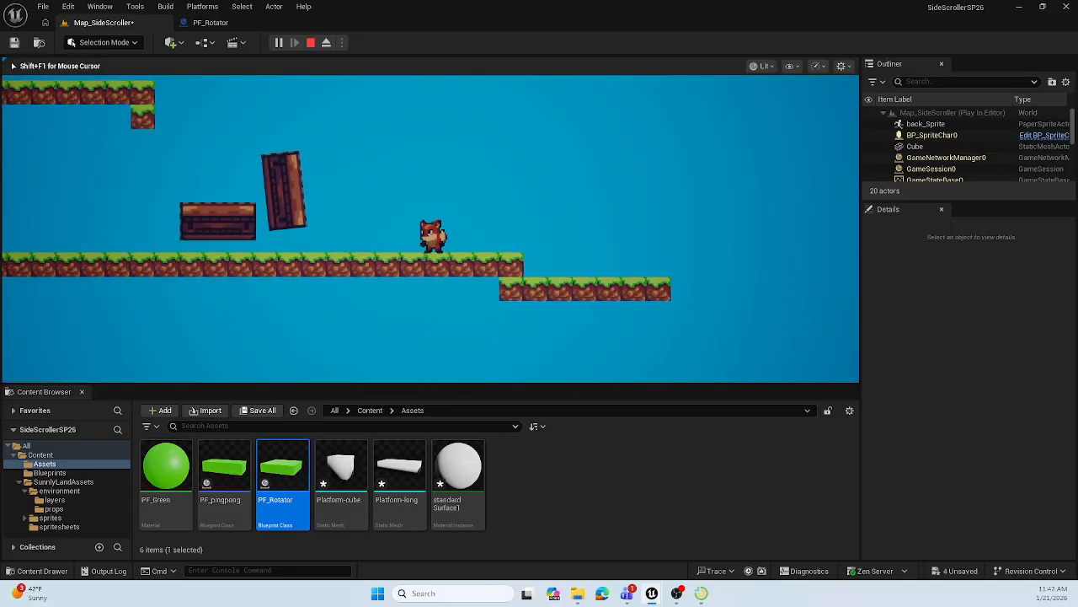
{"action": "key", "text": "Escape"}
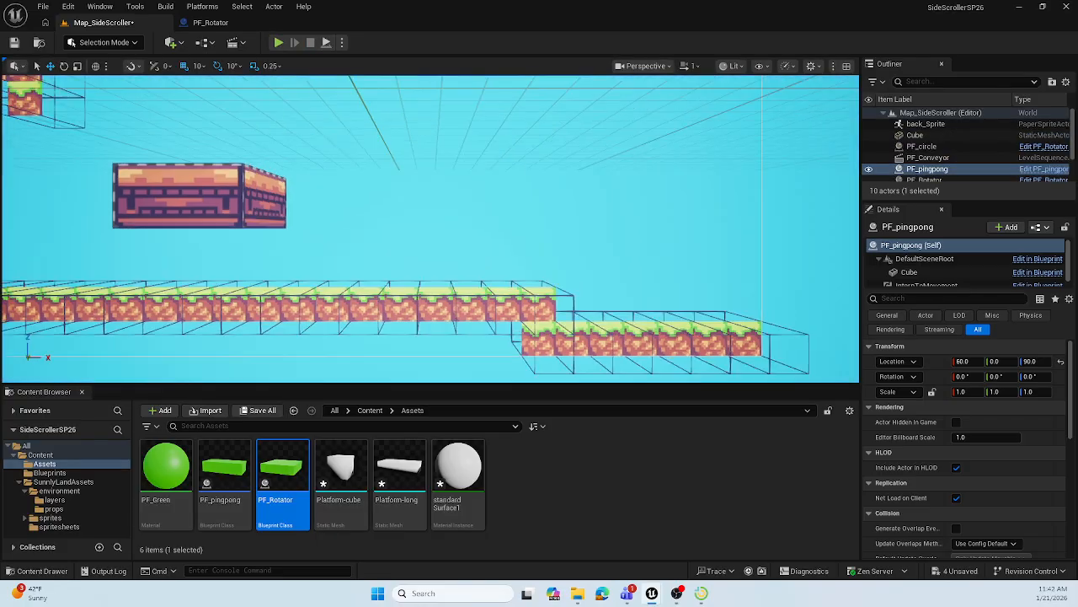
Close the PF_Rotator blueprint editor and keep the whole side-scroller map in view
{"action": "scroll", "coordinate": [341, 168], "scroll_direction": "down", "scroll_amount": 15}
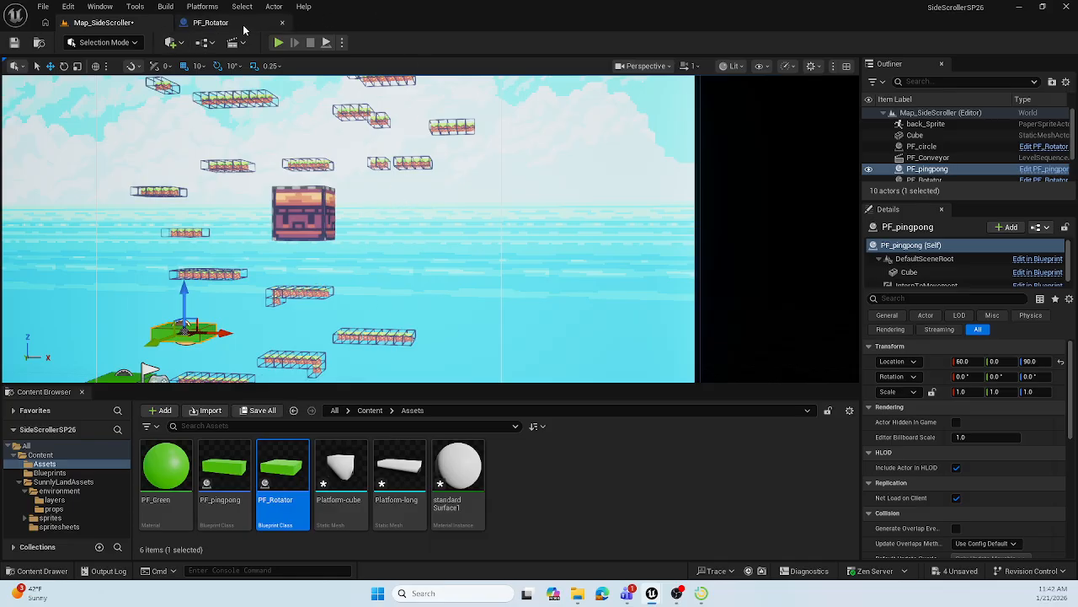
{"action": "left_click", "coordinate": [278, 24]}
{"action": "left_click", "coordinate": [283, 23]}
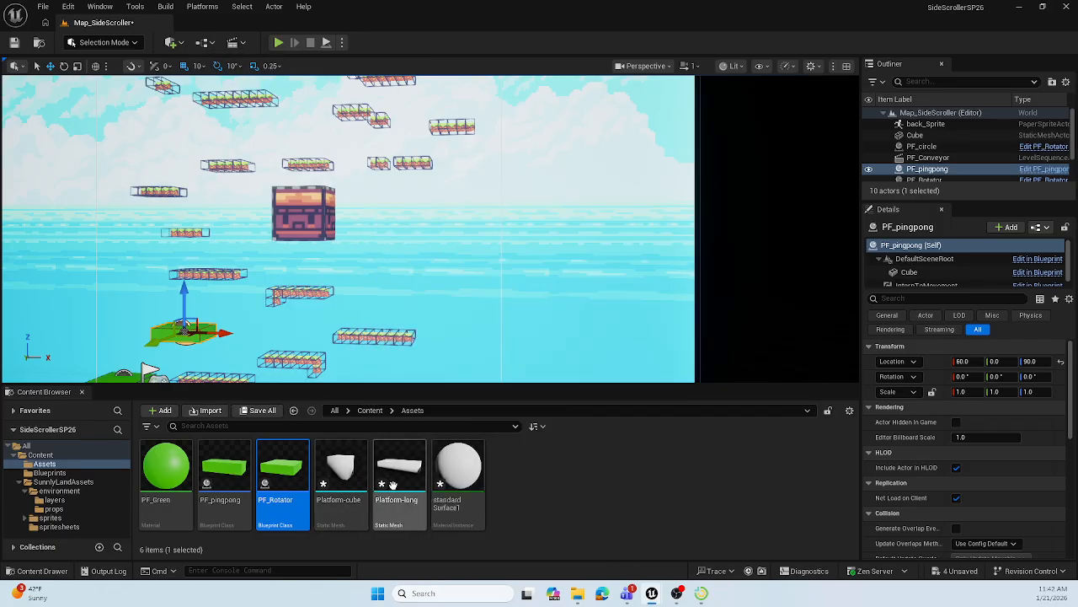
Add a new level sequence to the map and save it in the Assets folder as PF_FerrisWheel
{"action": "mouse_move", "coordinate": [348, 481]}
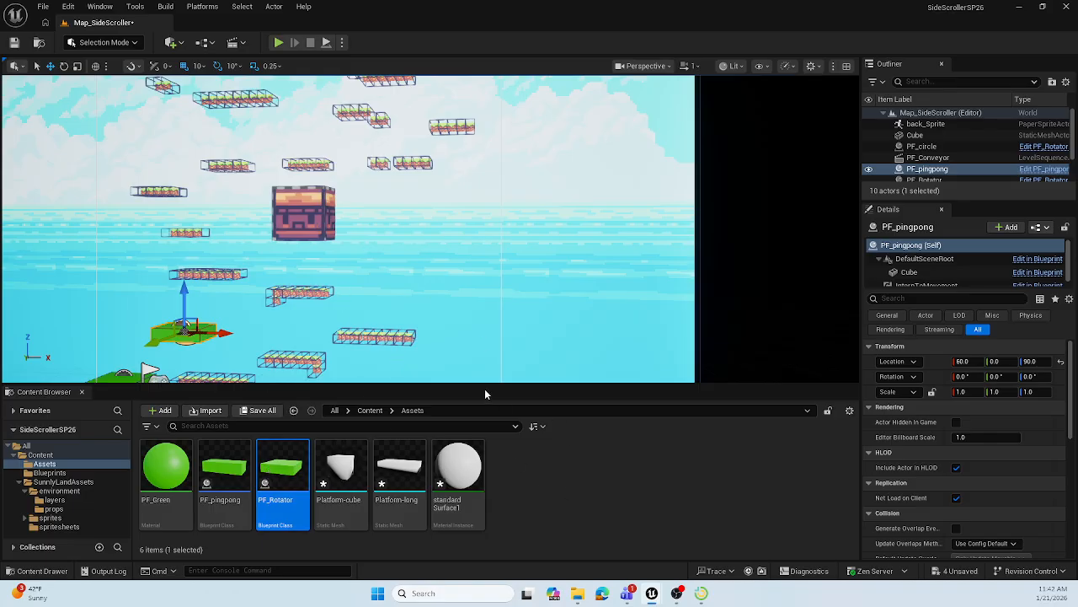
{"action": "left_click", "coordinate": [240, 44]}
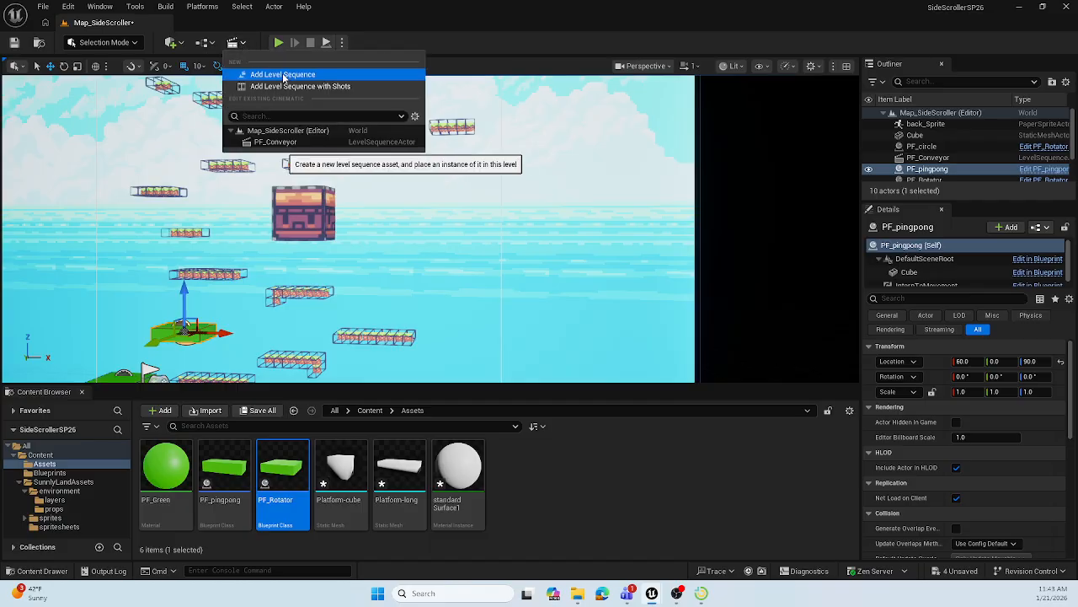
{"action": "left_click", "coordinate": [283, 75]}
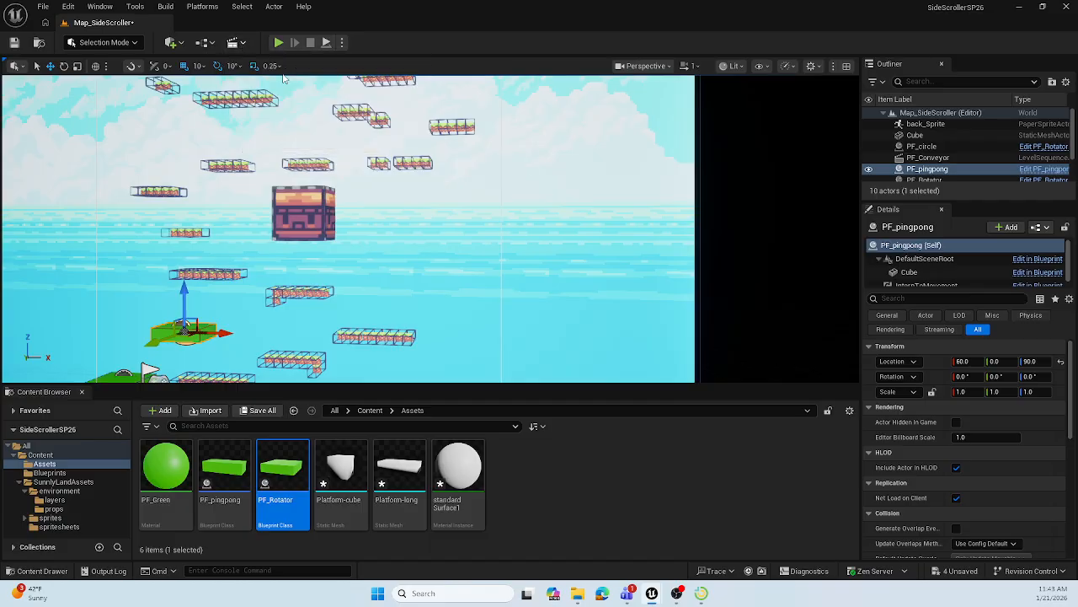
{"action": "left_click_drag", "start_coordinate": [485, 108], "coordinate": [518, 14]}
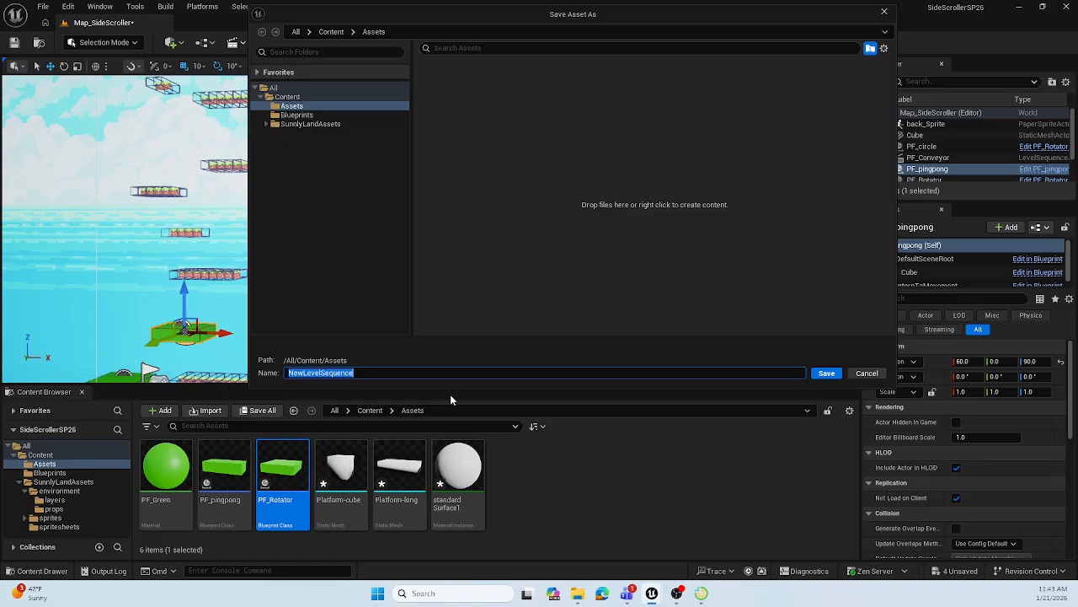
{"action": "type", "text": "PF"}
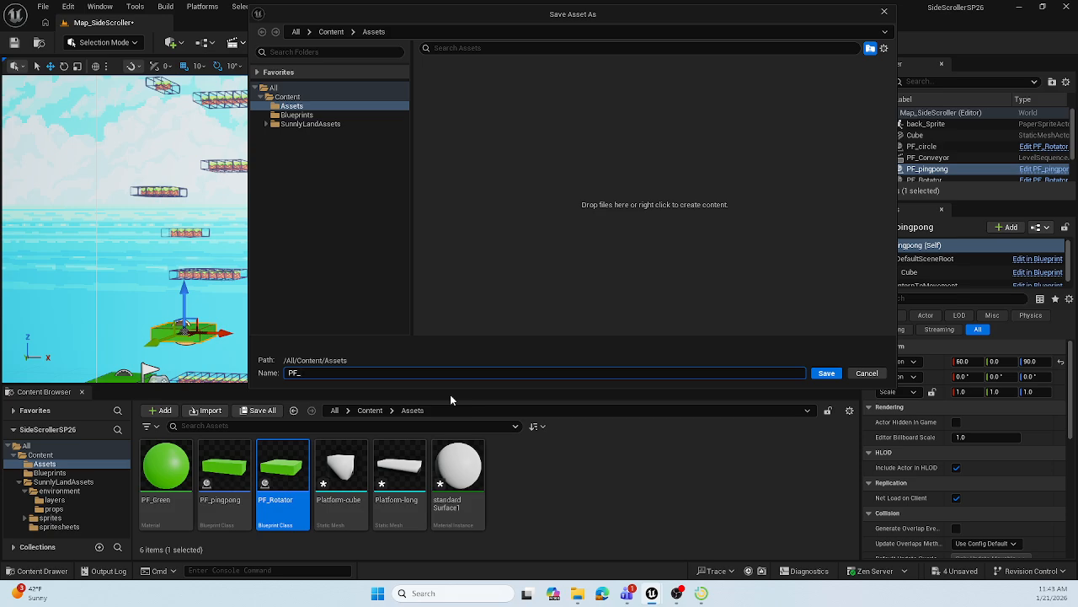
{"action": "type", "text": "_Ferriw"}
{"action": "key", "text": "BackSpace"}
{"action": "type", "text": "sWheel"}
{"action": "left_click", "coordinate": [826, 373]}
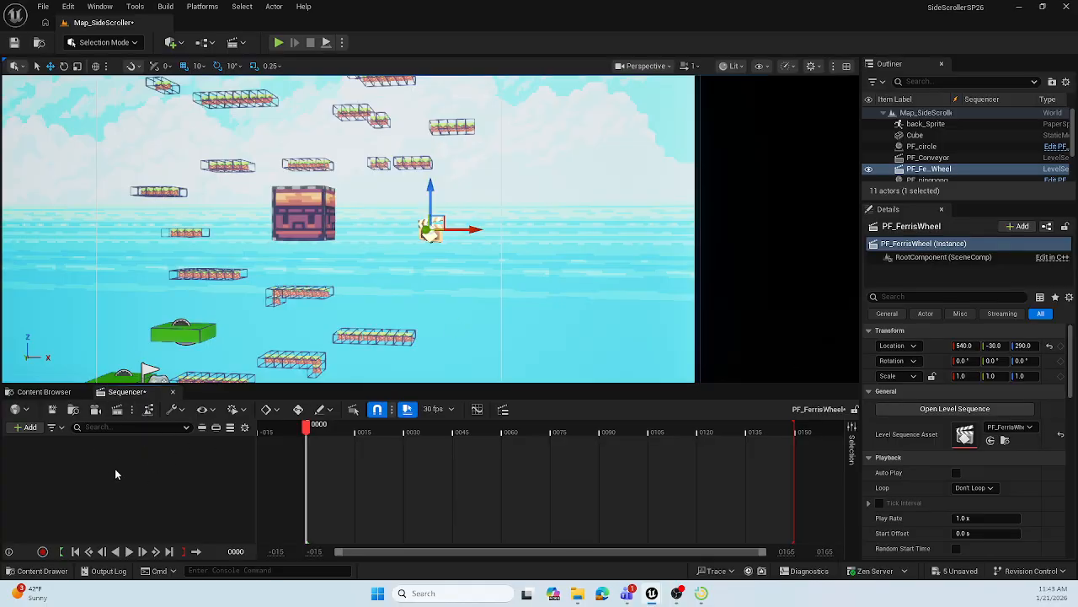
{"action": "left_click", "coordinate": [28, 427]}
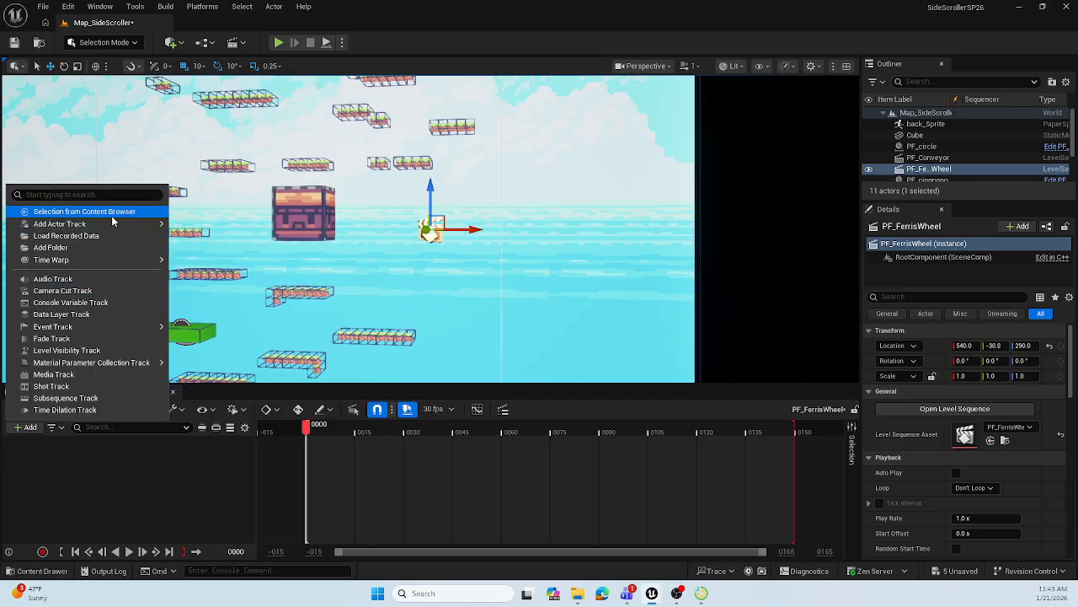
{"action": "mouse_move", "coordinate": [115, 227]}
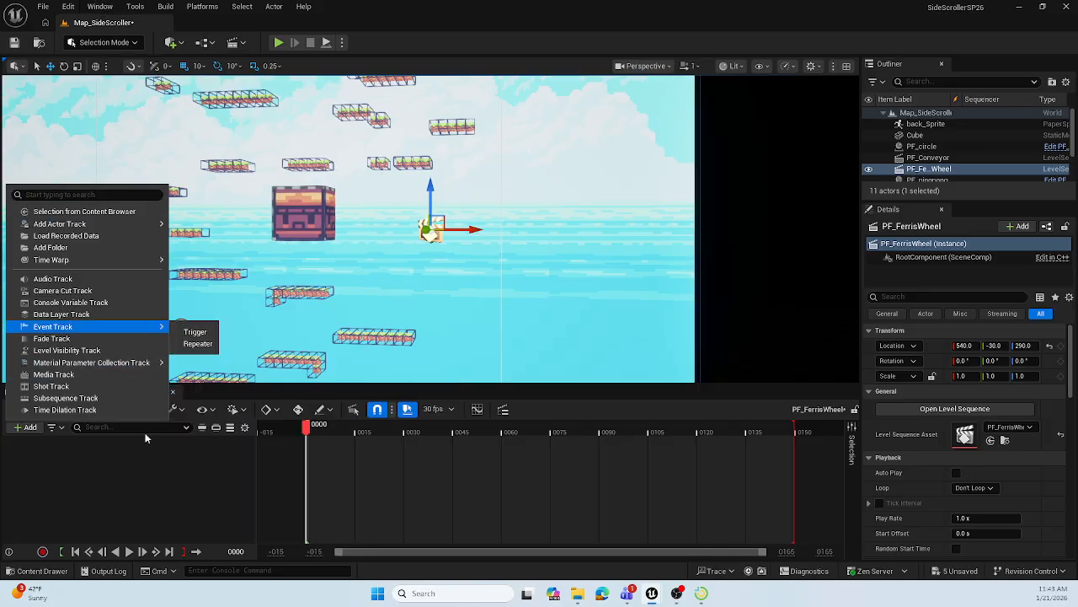
{"action": "left_click", "coordinate": [158, 497]}
{"action": "left_click", "coordinate": [44, 391]}
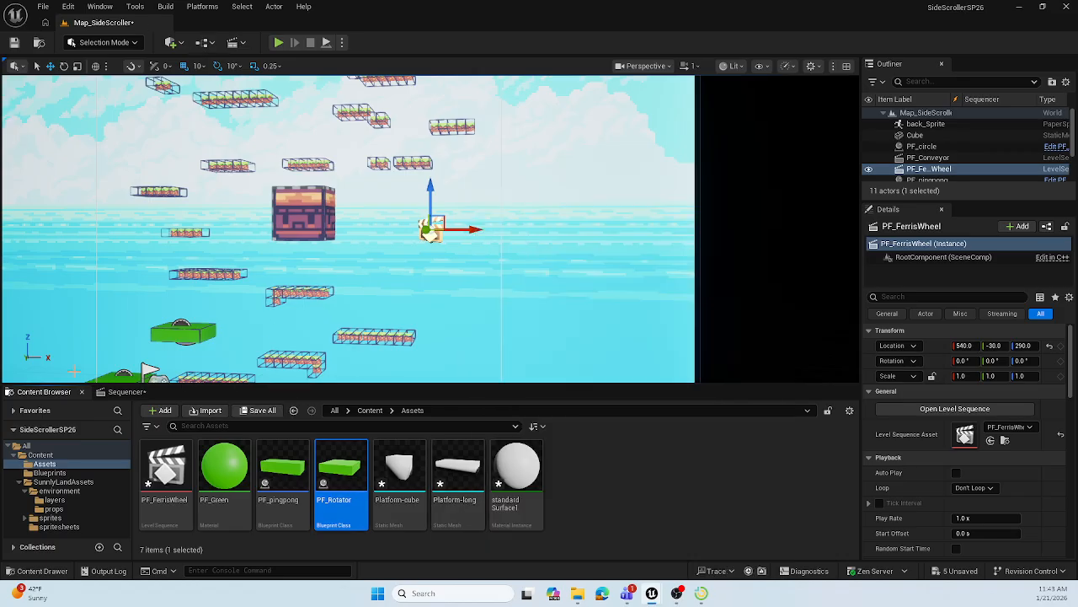
{"action": "left_click", "coordinate": [126, 392]}
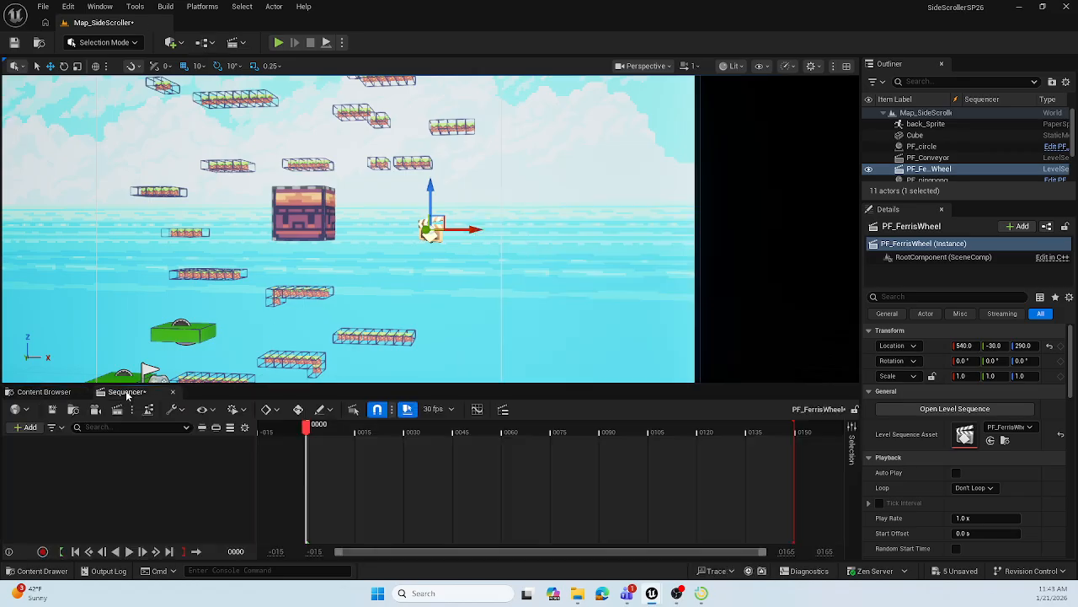
{"action": "left_click", "coordinate": [30, 428]}
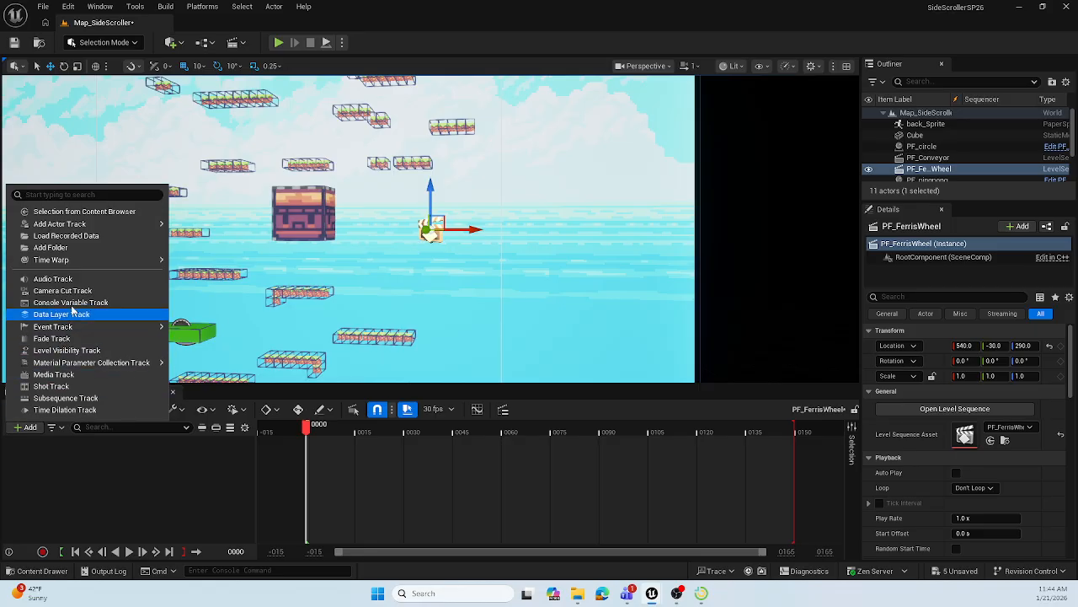
{"action": "mouse_move", "coordinate": [114, 222]}
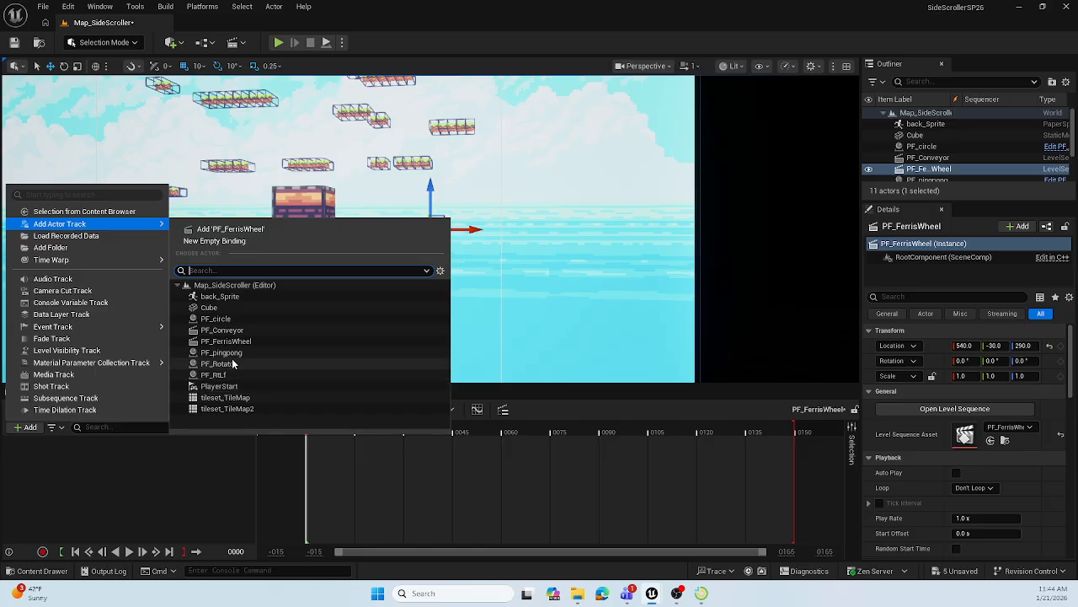
{"action": "mouse_move", "coordinate": [167, 329]}
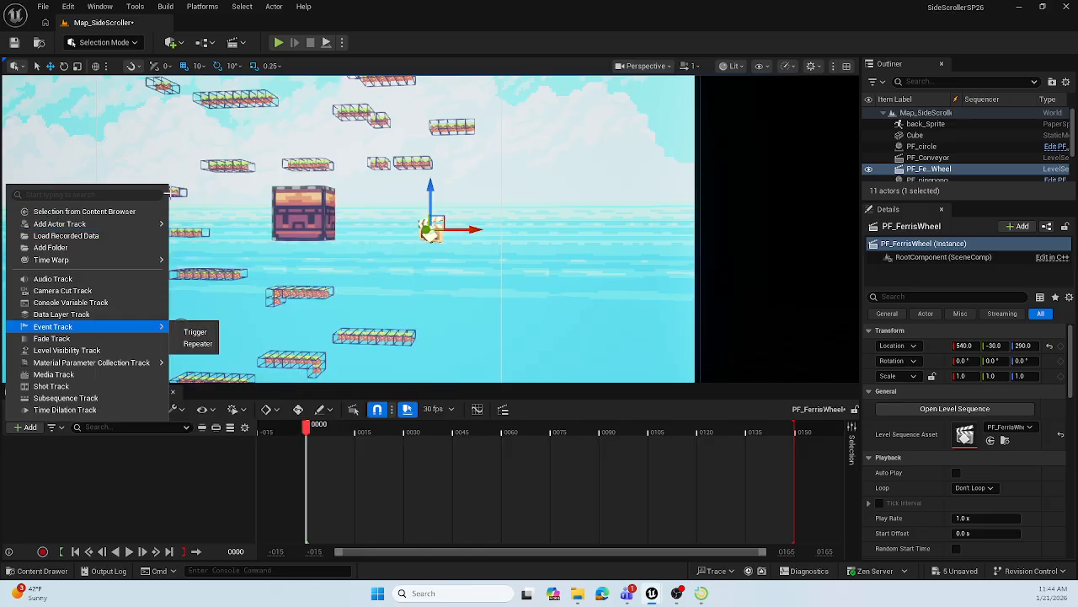
{"action": "left_click", "coordinate": [100, 24]}
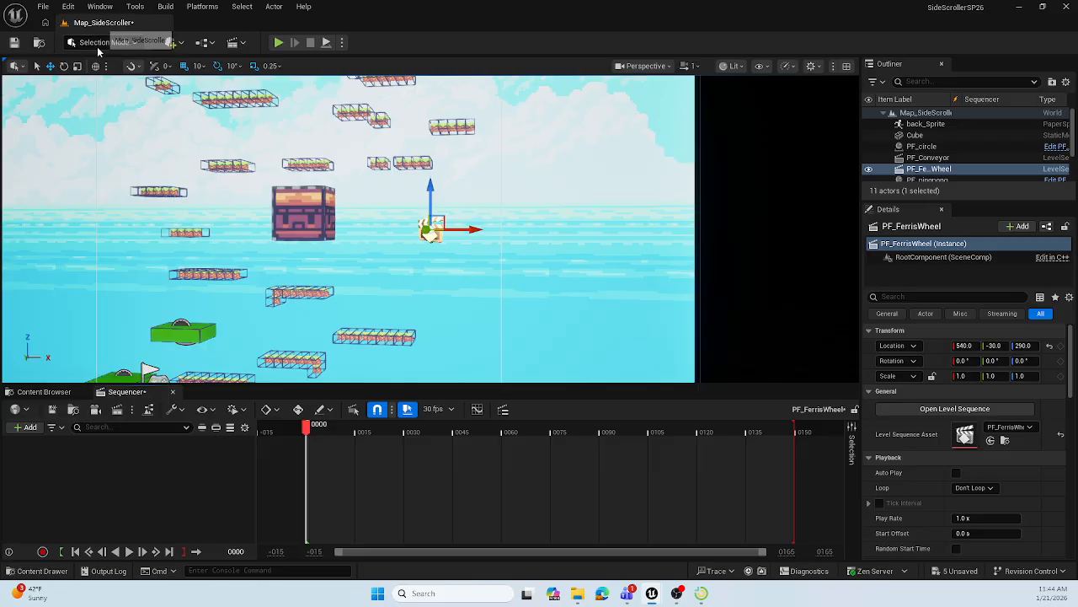
Place the Platform-long mesh in the level below the sequence marker and scale it uniformly to 3
{"action": "left_click", "coordinate": [38, 392]}
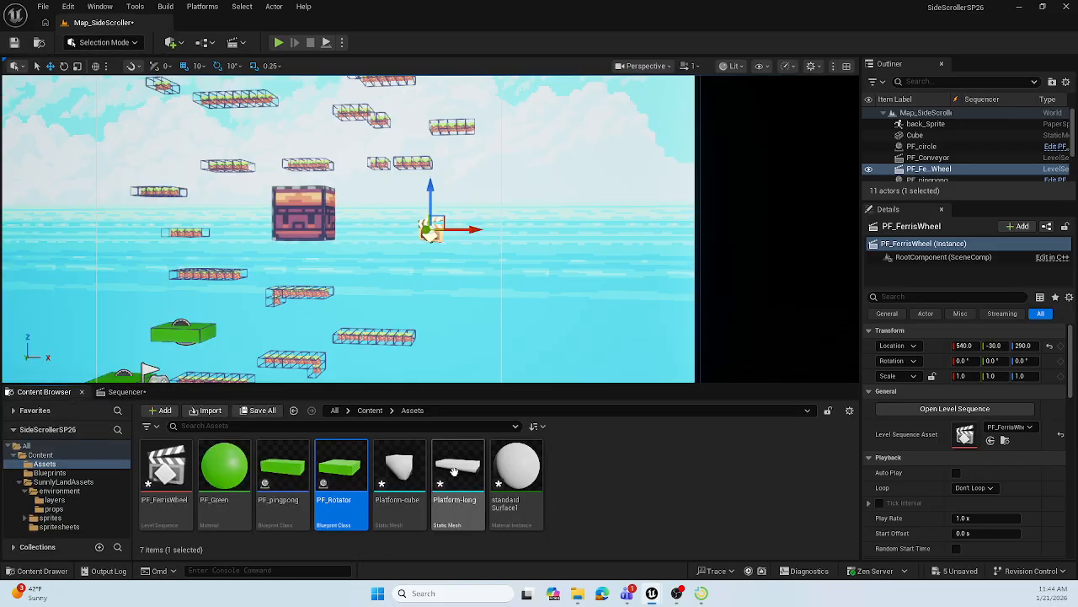
{"action": "left_click_drag", "start_coordinate": [458, 468], "coordinate": [450, 262]}
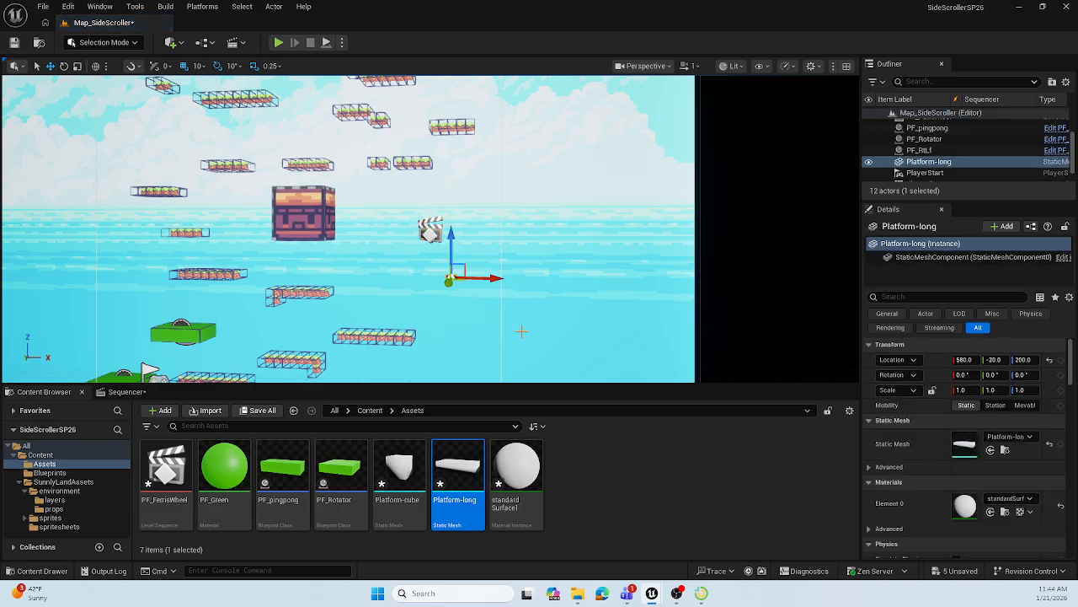
{"action": "left_click_drag", "start_coordinate": [523, 330], "coordinate": [472, 274]}
{"action": "right_click_drag", "start_coordinate": [472, 274], "coordinate": [548, 366]}
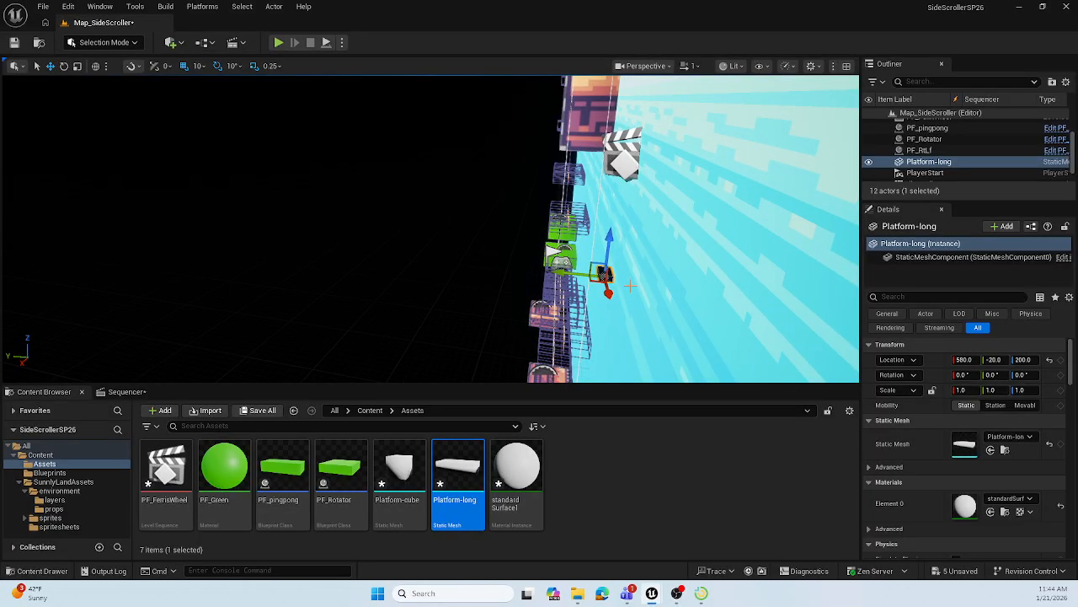
{"action": "left_click", "coordinate": [933, 390]}
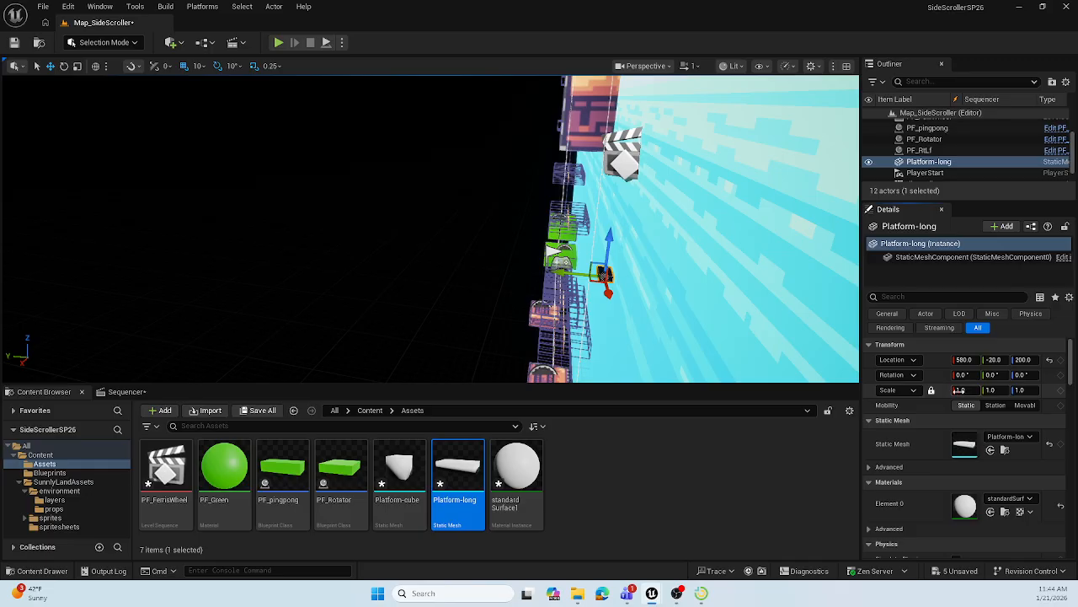
{"action": "left_click", "coordinate": [967, 390]}
{"action": "type", "text": "3"}
{"action": "key", "text": "Return"}
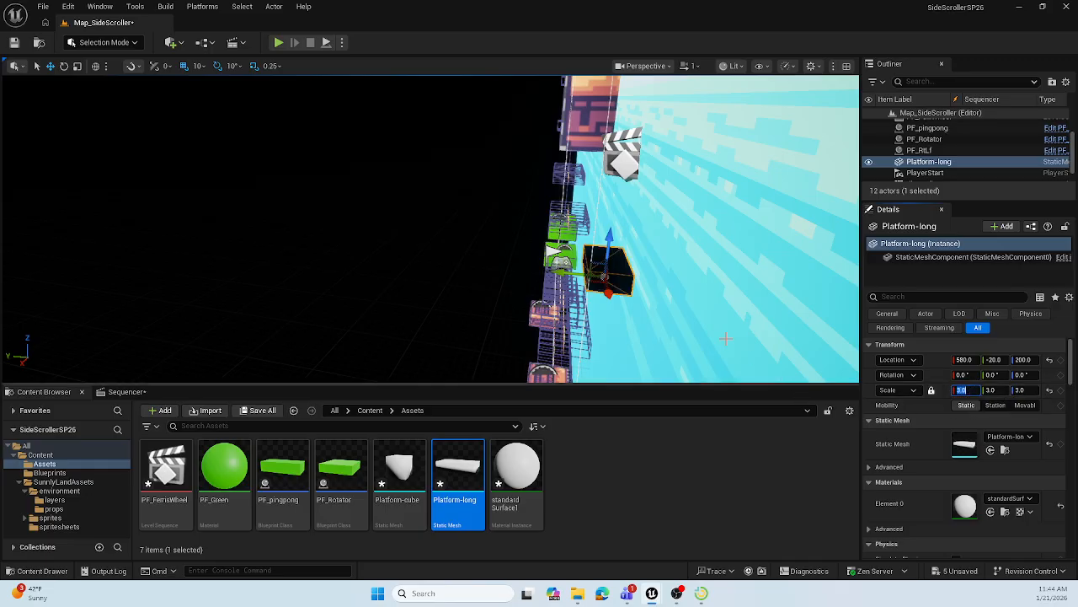
Move the long platform to X -110 and Y -10, and shift the PF_pingpong platform to X 160
{"action": "middle_click_drag", "start_coordinate": [614, 272], "coordinate": [670, 289]}
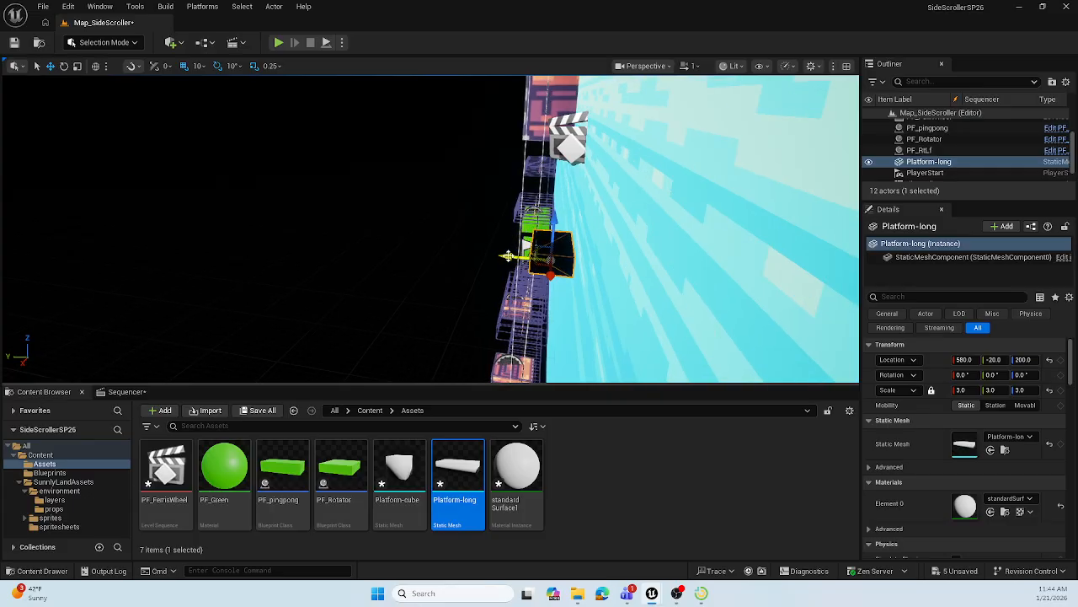
{"action": "left_click_drag", "start_coordinate": [503, 255], "coordinate": [493, 256]}
{"action": "middle_click_drag", "start_coordinate": [490, 258], "coordinate": [465, 256]}
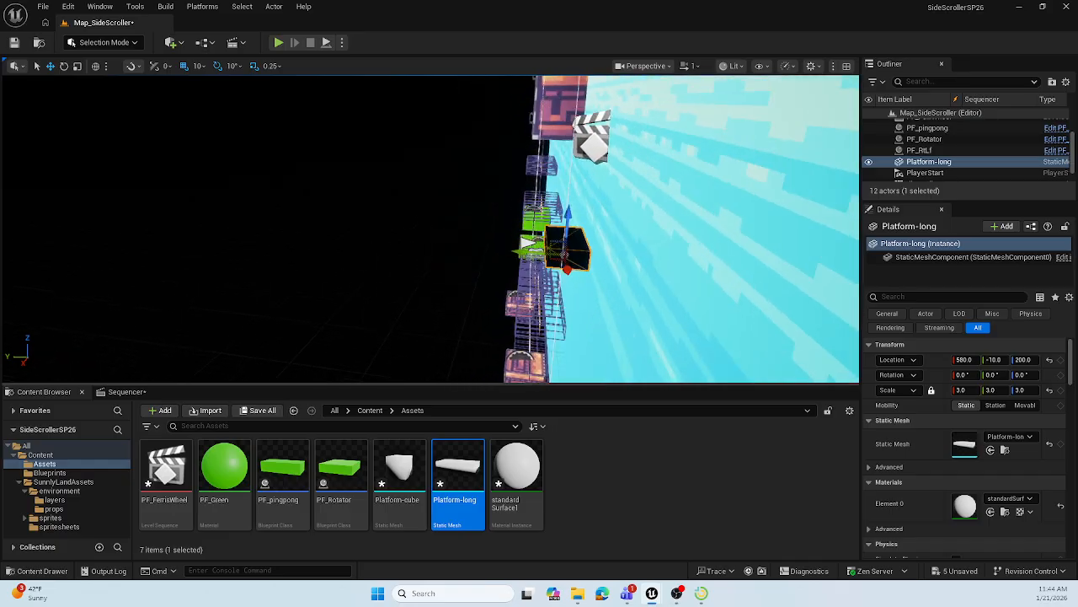
{"action": "right_click_drag", "start_coordinate": [465, 257], "coordinate": [519, 204]}
{"action": "left_click_drag", "start_coordinate": [607, 233], "coordinate": [203, 236]}
{"action": "mouse_move", "coordinate": [236, 264]}
{"action": "right_mouse_down"}
{"action": "mouse_move", "coordinate": [261, 263]}
{"action": "mouse_move", "coordinate": [219, 266]}
{"action": "right_mouse_up"}
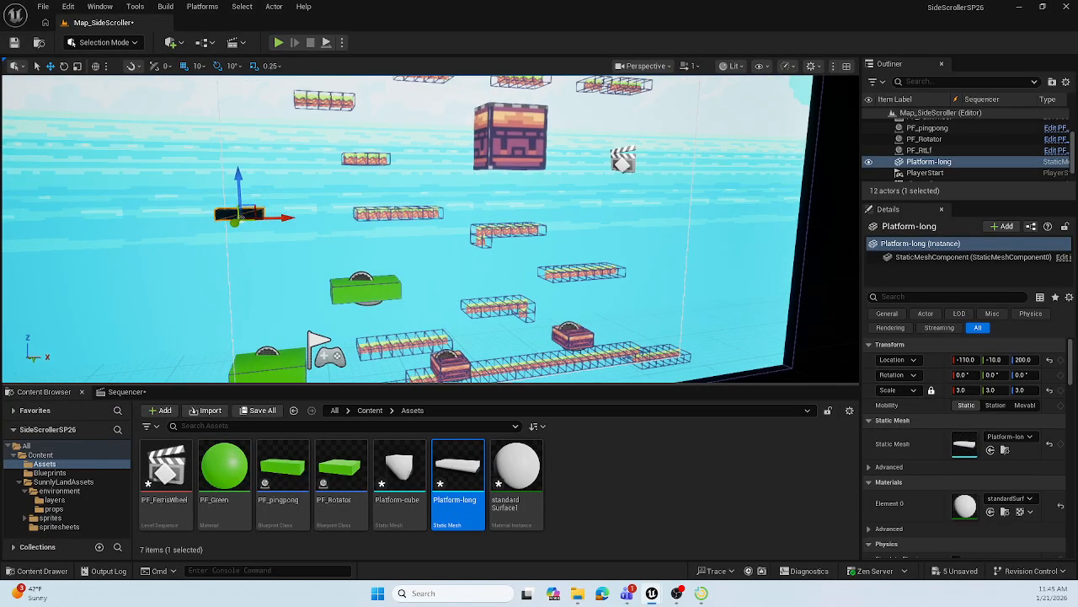
{"action": "left_click", "coordinate": [369, 288]}
{"action": "left_click_drag", "start_coordinate": [394, 284], "coordinate": [457, 279]}
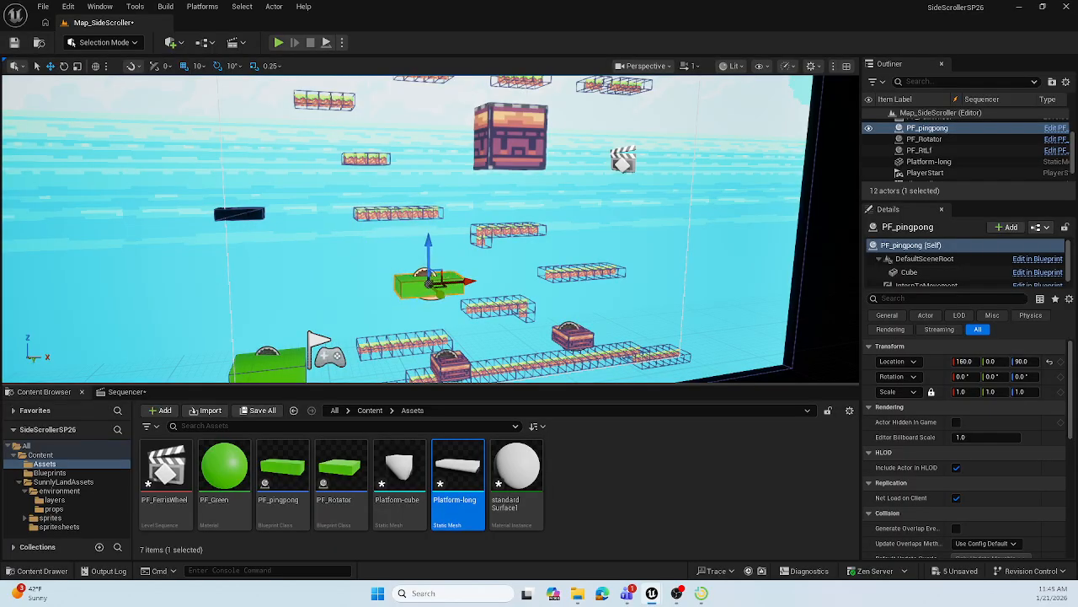
Add the placed Platform-long actor as an actor track in the PF_FerrisWheel sequence
{"action": "left_click", "coordinate": [241, 214]}
{"action": "right_click_drag", "start_coordinate": [340, 285], "coordinate": [299, 281]}
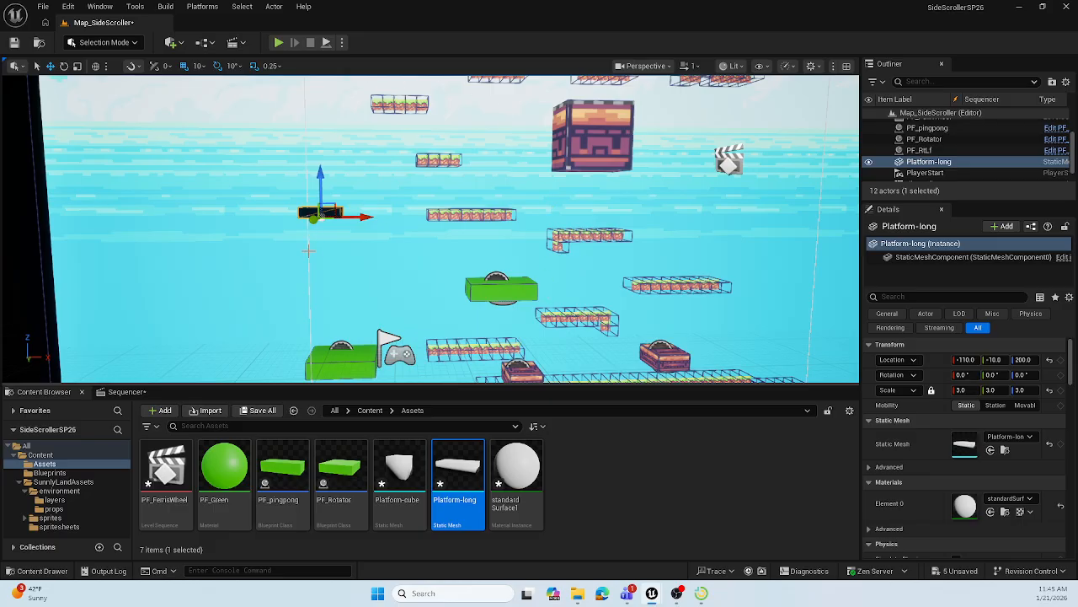
{"action": "left_click", "coordinate": [126, 391]}
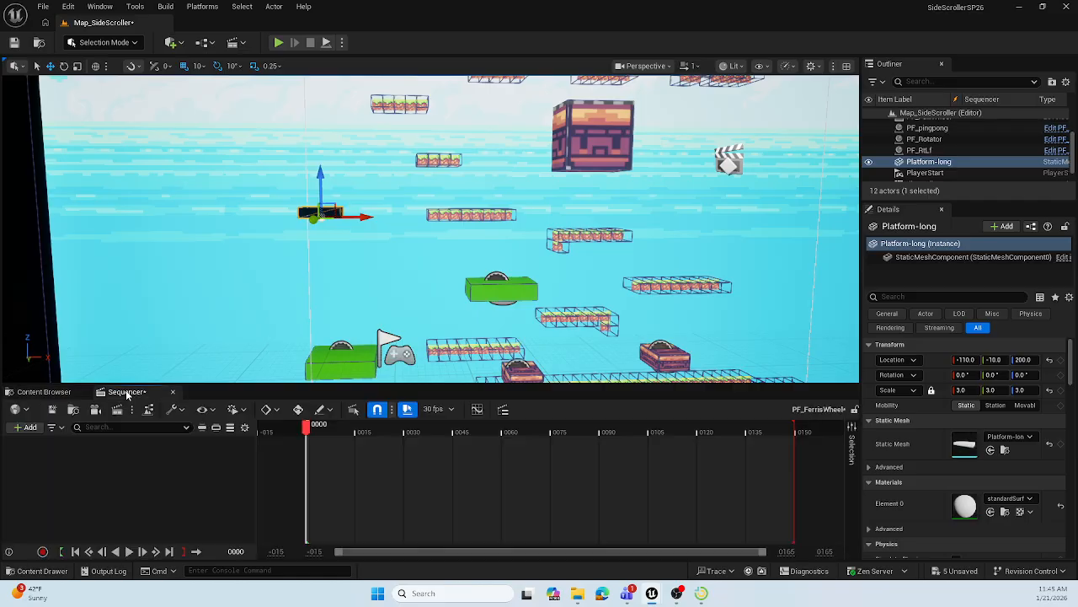
{"action": "left_click", "coordinate": [29, 428]}
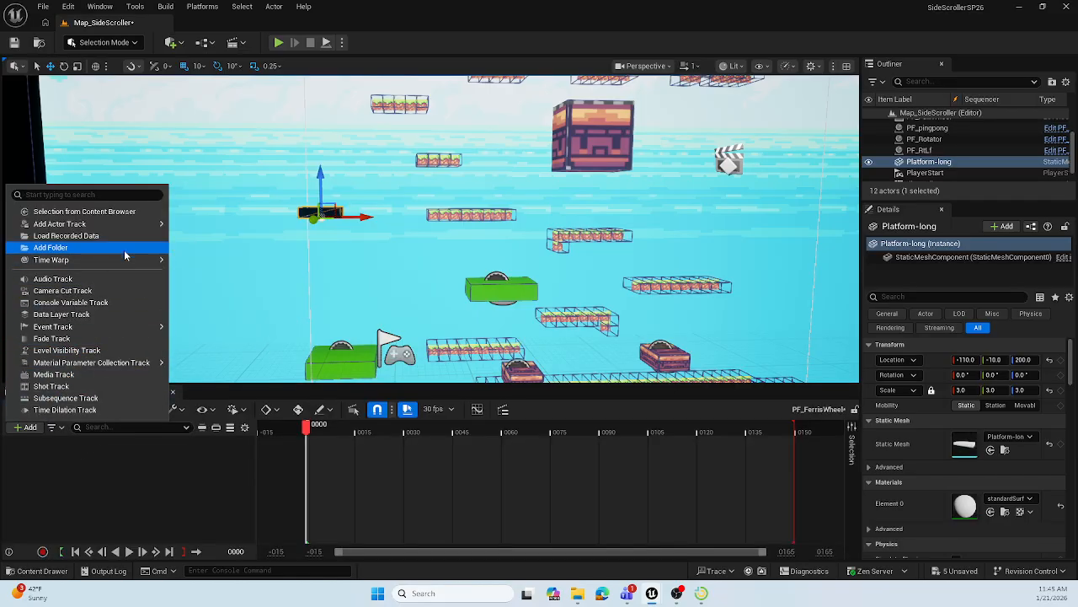
{"action": "mouse_move", "coordinate": [139, 223]}
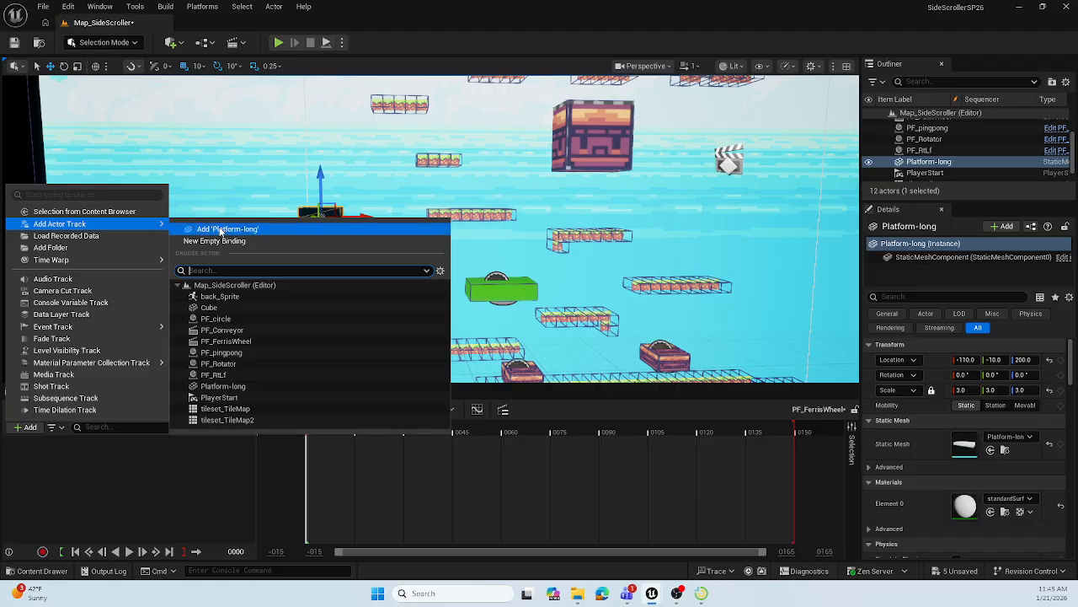
{"action": "left_click", "coordinate": [219, 229]}
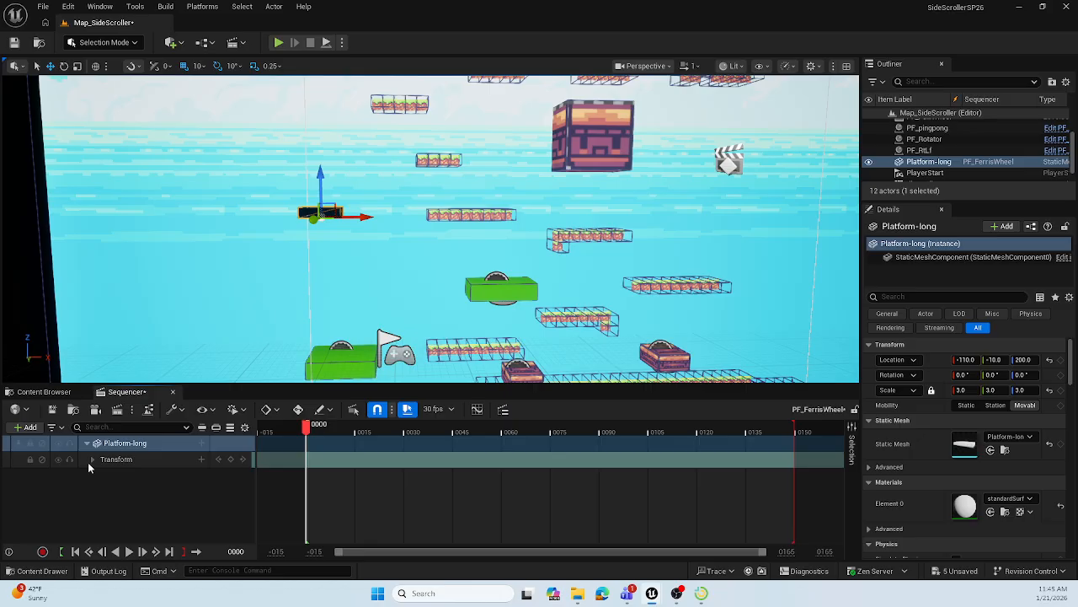
Expand the location channels of the Platform-long transform track and move the platform to X -130 and Z 40
{"action": "left_click", "coordinate": [92, 459]}
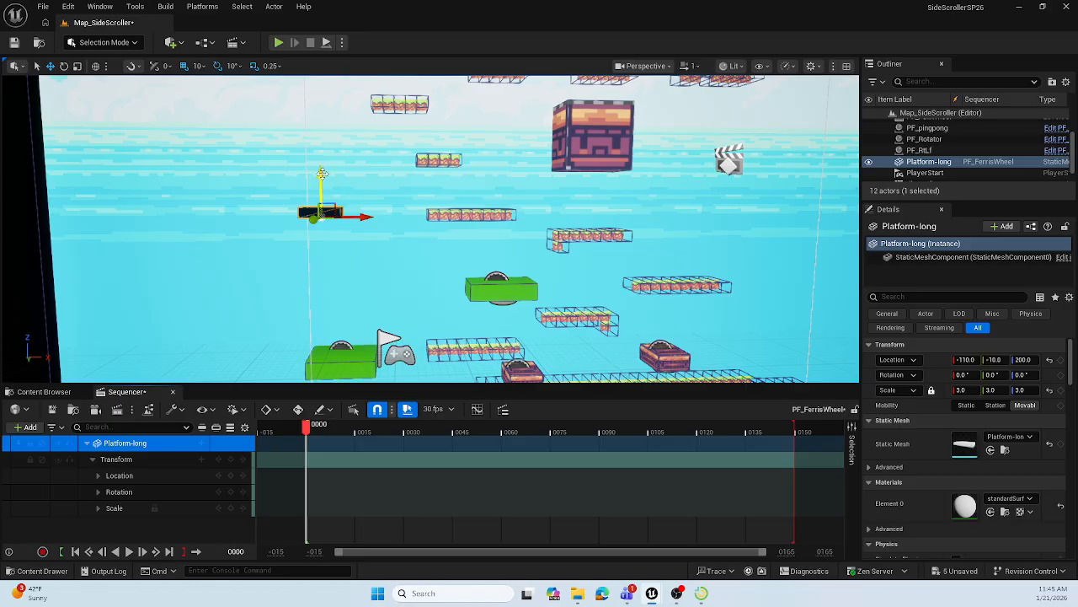
{"action": "left_click_drag", "start_coordinate": [321, 175], "coordinate": [321, 274]}
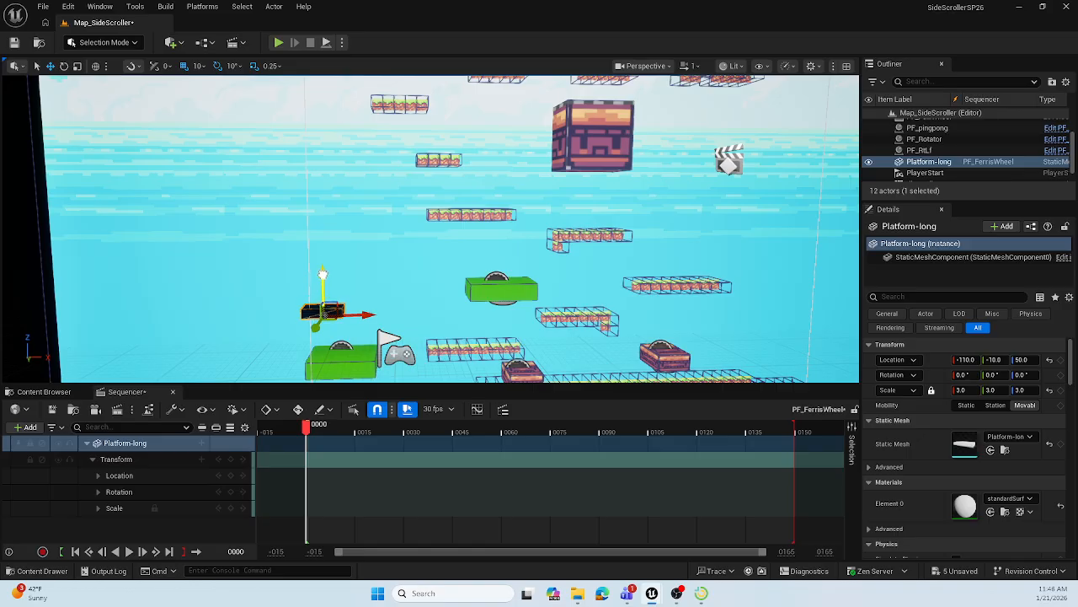
{"action": "right_click_drag", "start_coordinate": [409, 297], "coordinate": [404, 322]}
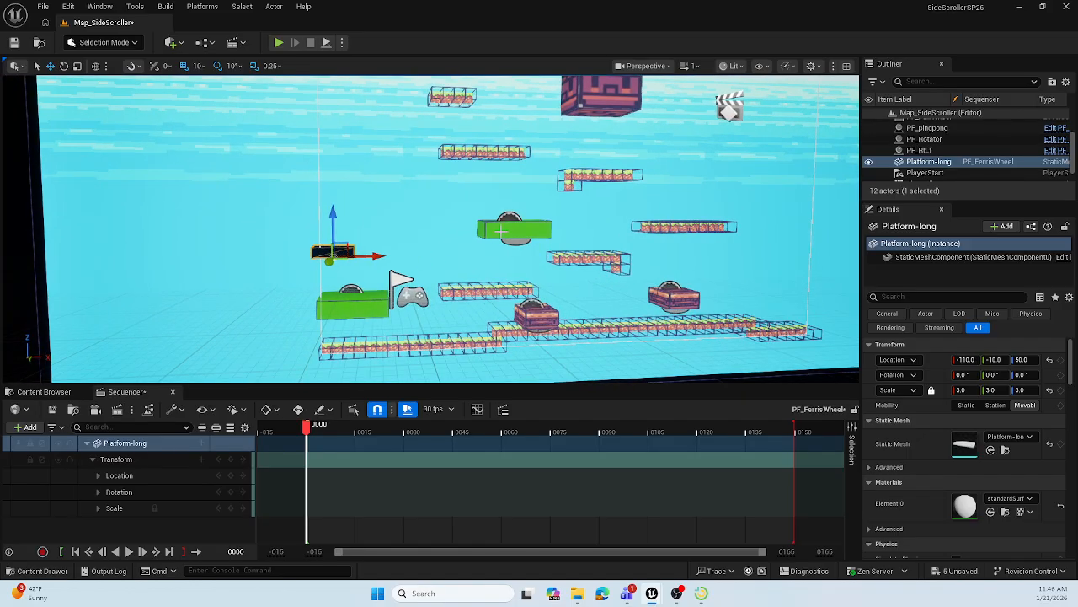
{"action": "right_click_drag", "start_coordinate": [418, 252], "coordinate": [337, 256]}
{"action": "mouse_move", "coordinate": [431, 219]}
{"action": "right_mouse_down"}
{"action": "mouse_move", "coordinate": [395, 216]}
{"action": "mouse_move", "coordinate": [431, 219]}
{"action": "right_mouse_up"}
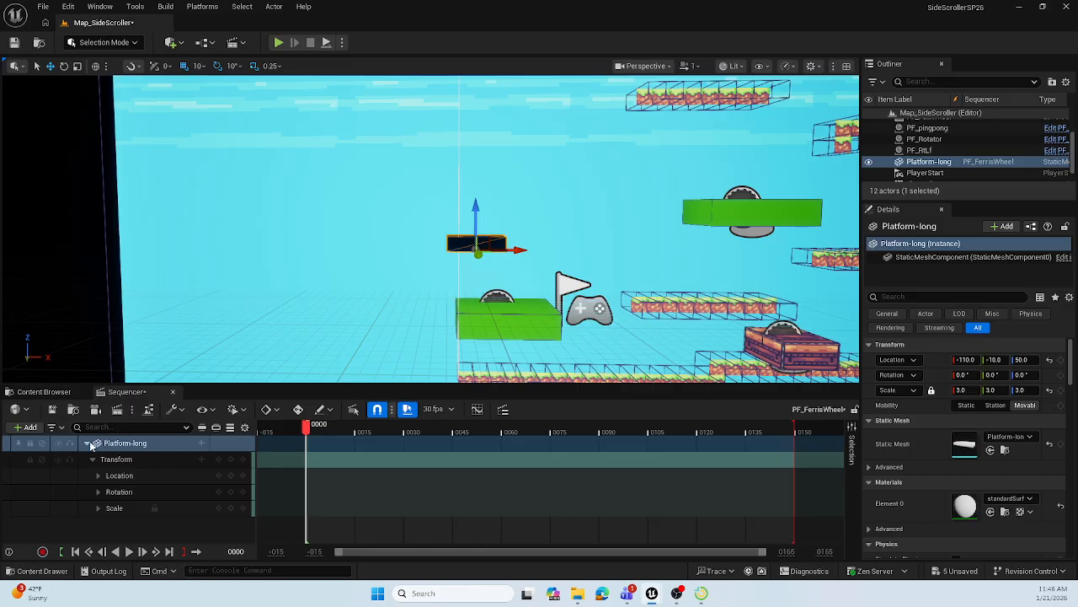
{"action": "left_click", "coordinate": [98, 475]}
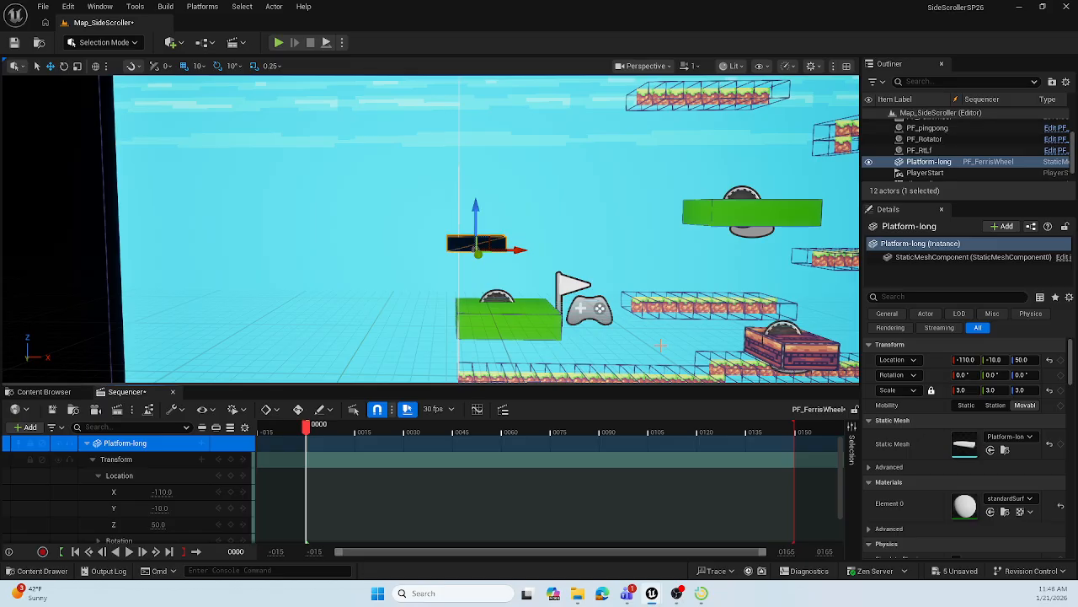
{"action": "middle_click_drag", "start_coordinate": [624, 249], "coordinate": [644, 162]}
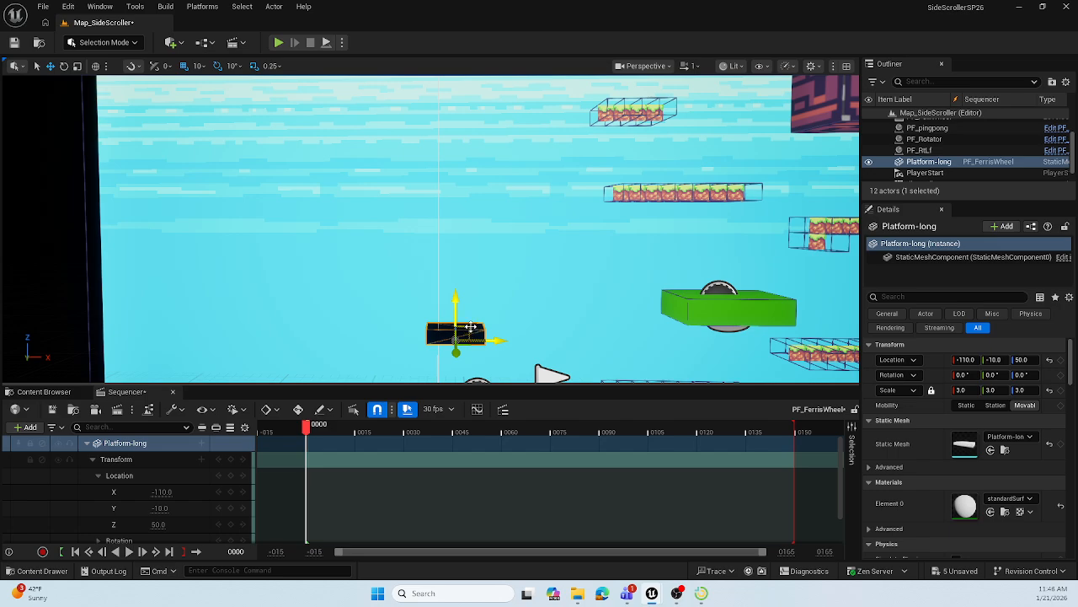
{"action": "left_click_drag", "start_coordinate": [469, 327], "coordinate": [445, 338]}
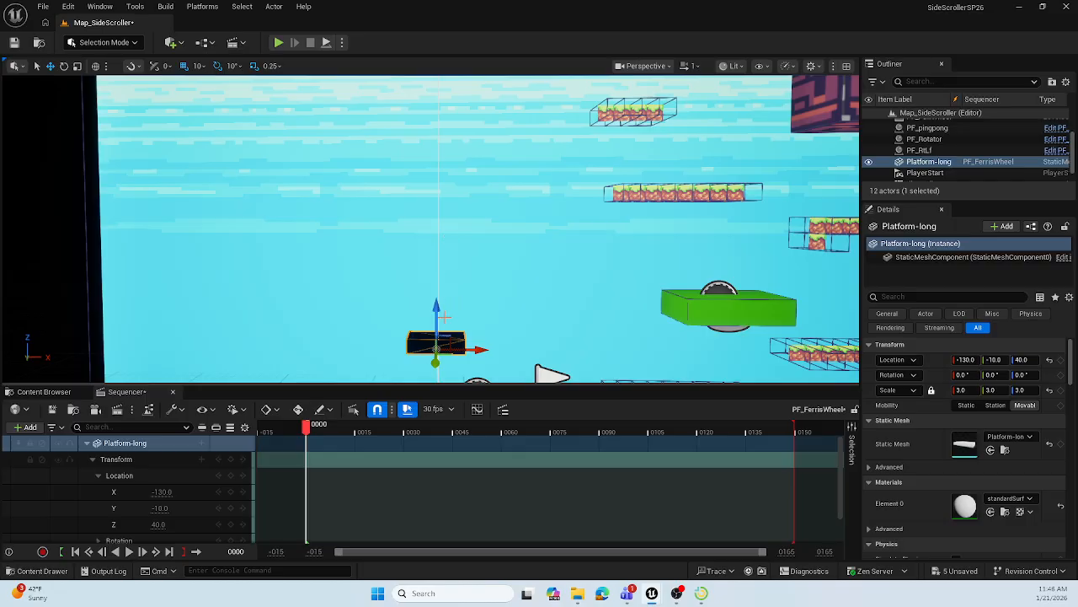
Extend the PF_FerrisWheel timeline's working and view range to frame 200 and move the playback end to frame 180
{"action": "middle_click_drag", "start_coordinate": [583, 328], "coordinate": [590, 410]}
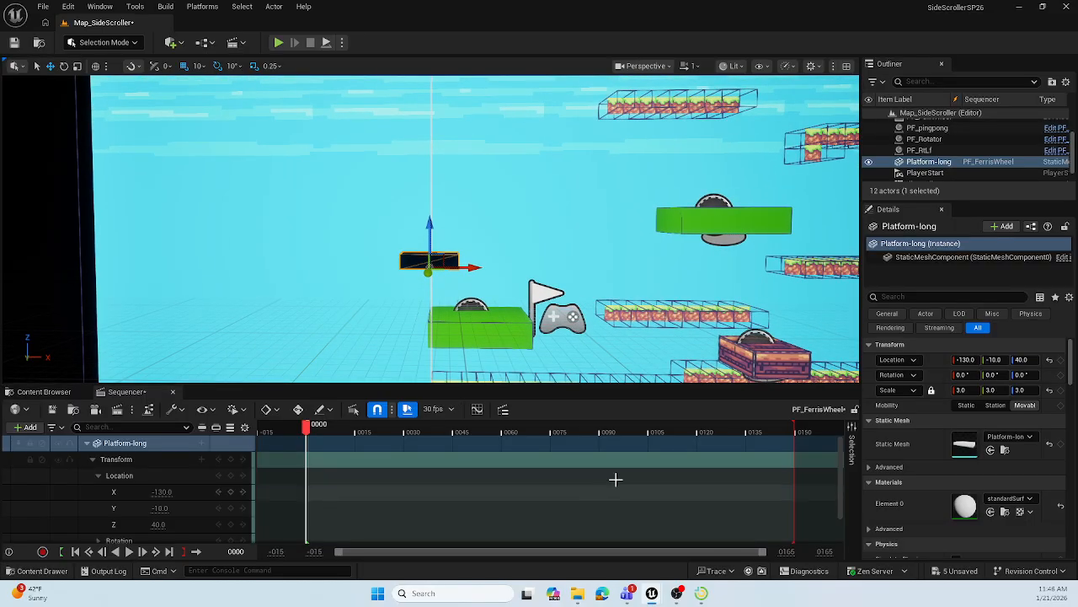
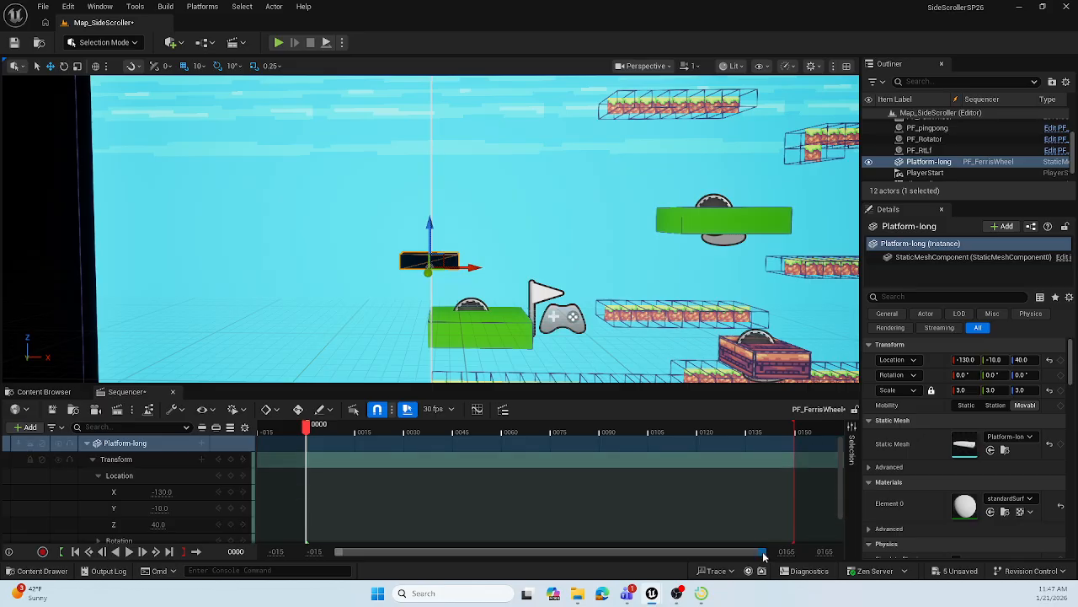
{"action": "left_click", "coordinate": [825, 551]}
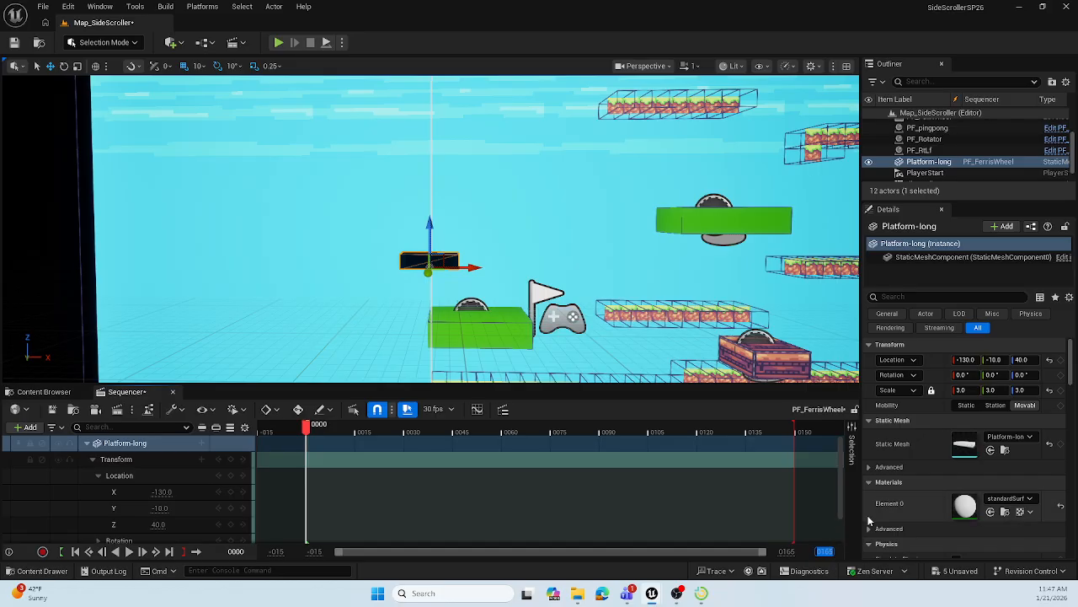
{"action": "type", "text": "18"}
{"action": "type", "text": "0"}
{"action": "key", "text": "Return"}
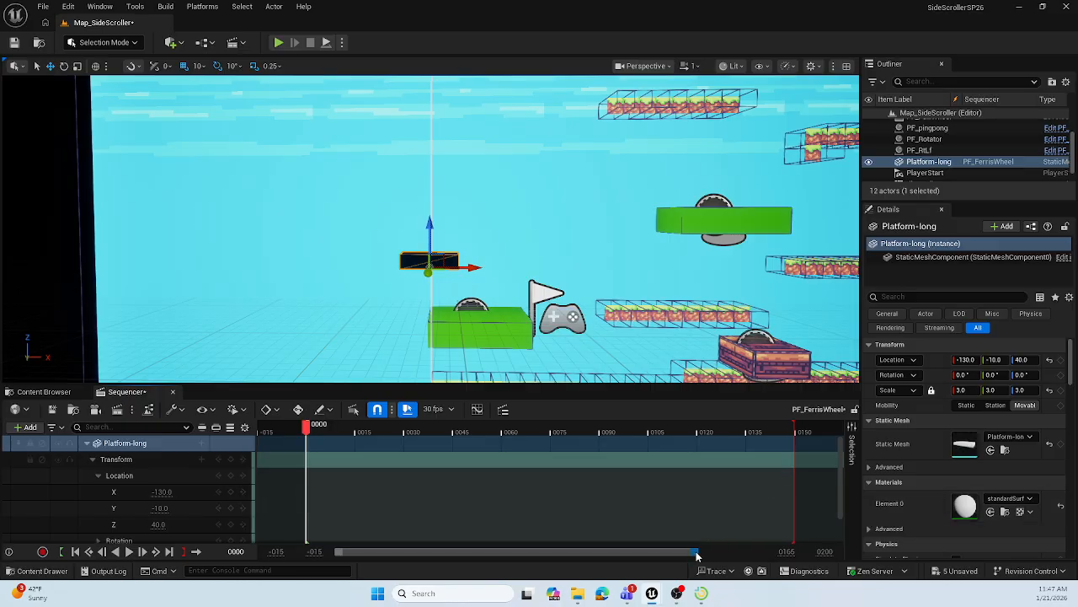
{"action": "left_click_drag", "start_coordinate": [696, 555], "coordinate": [768, 556]}
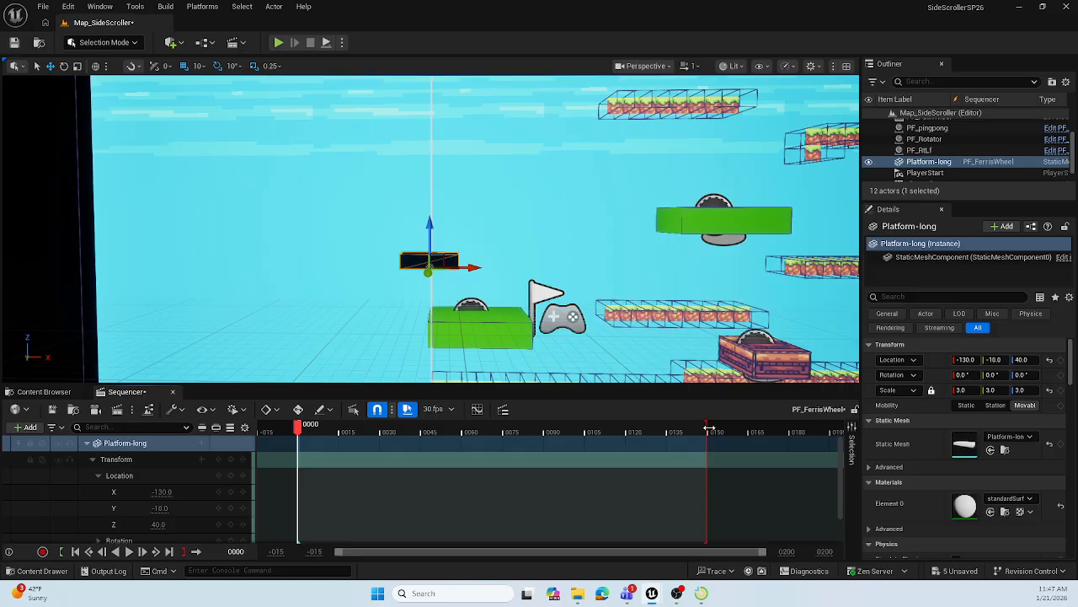
{"action": "left_click_drag", "start_coordinate": [709, 428], "coordinate": [789, 446]}
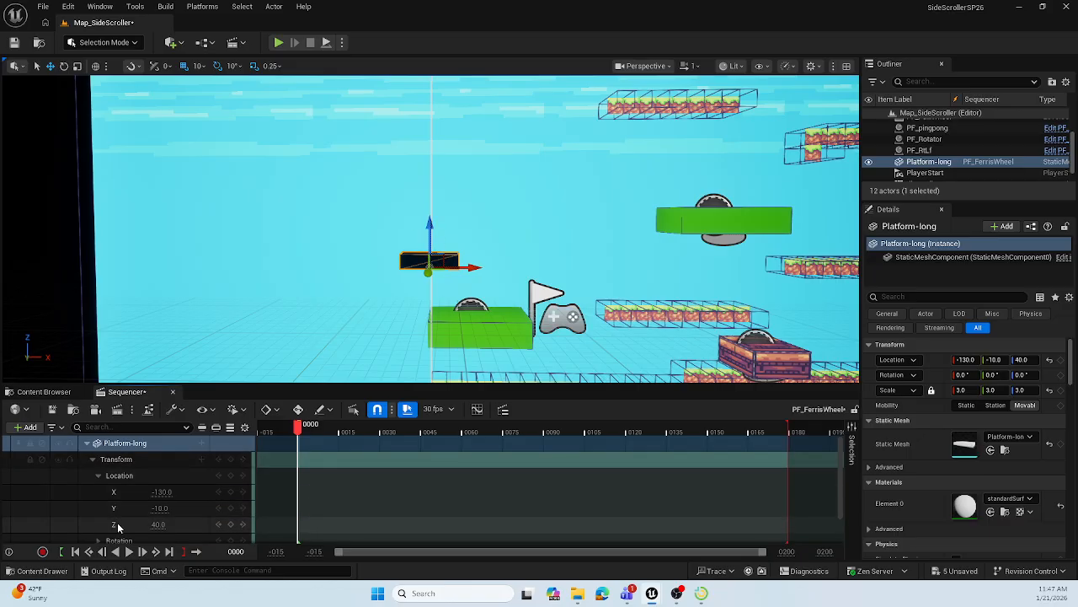
Key the Platform-long's Z location at 40 on frame 0 and again on frame 180
{"action": "left_click", "coordinate": [232, 525]}
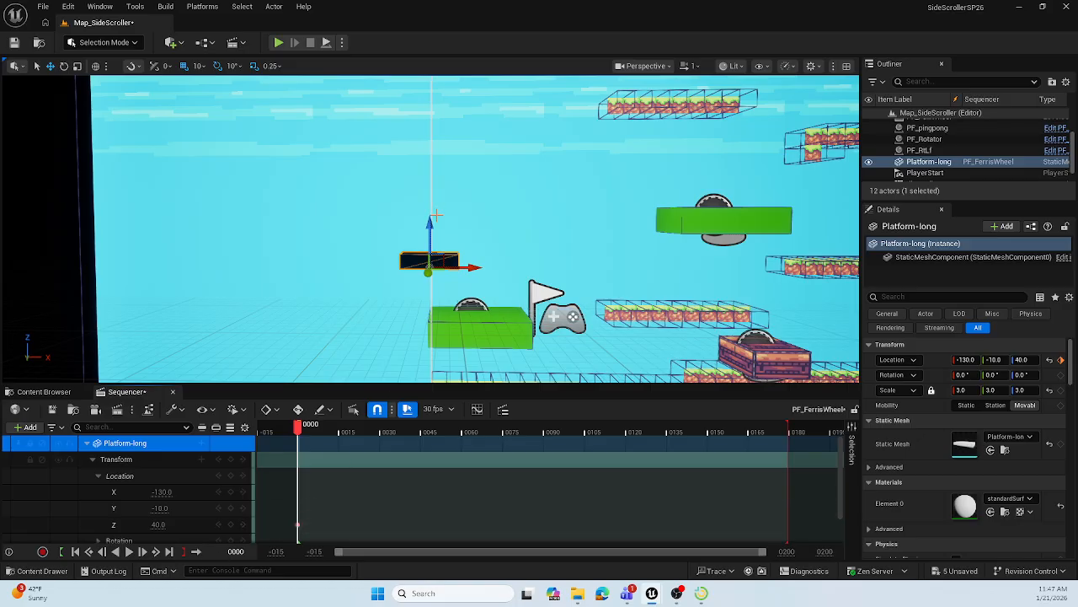
{"action": "scroll", "coordinate": [575, 227], "scroll_direction": "down", "scroll_amount": 3}
{"action": "middle_click_drag", "start_coordinate": [575, 226], "coordinate": [576, 152]}
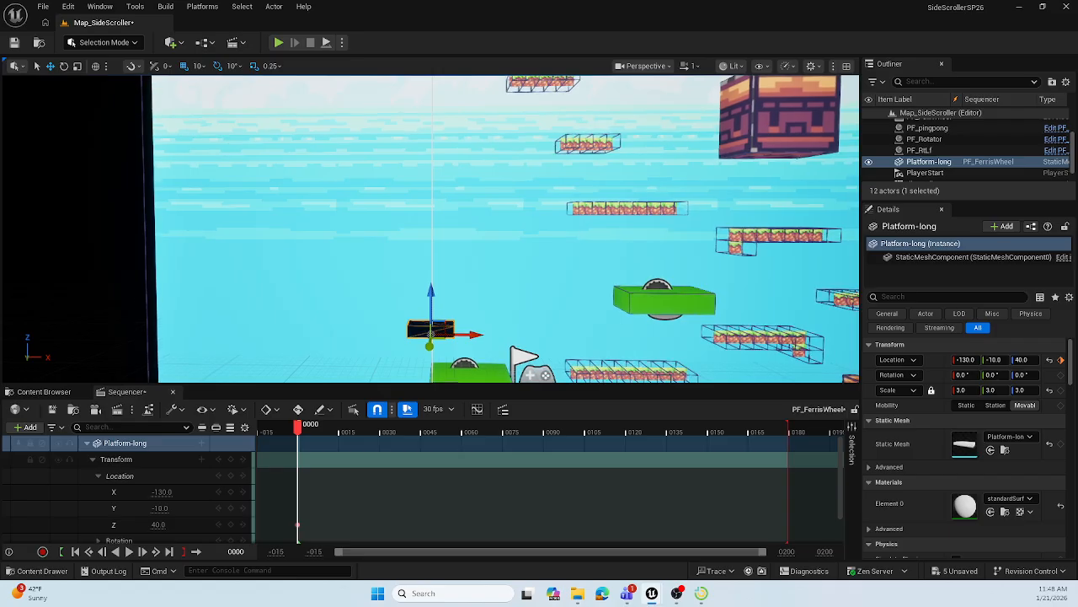
{"action": "middle_click_drag", "start_coordinate": [567, 231], "coordinate": [567, 208]}
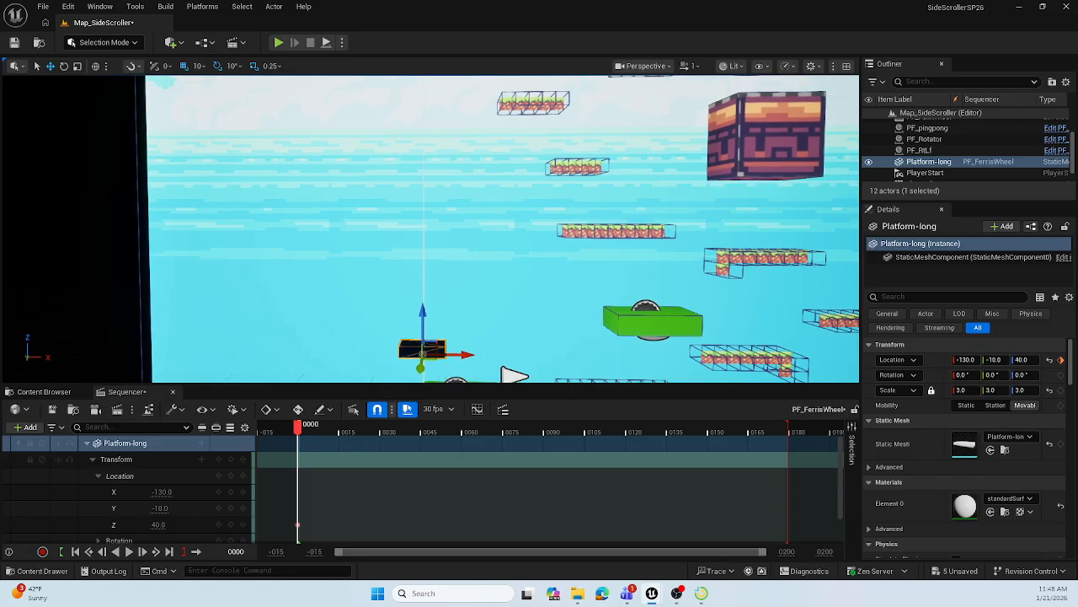
{"action": "scroll", "coordinate": [567, 231], "scroll_direction": "down", "scroll_amount": 1}
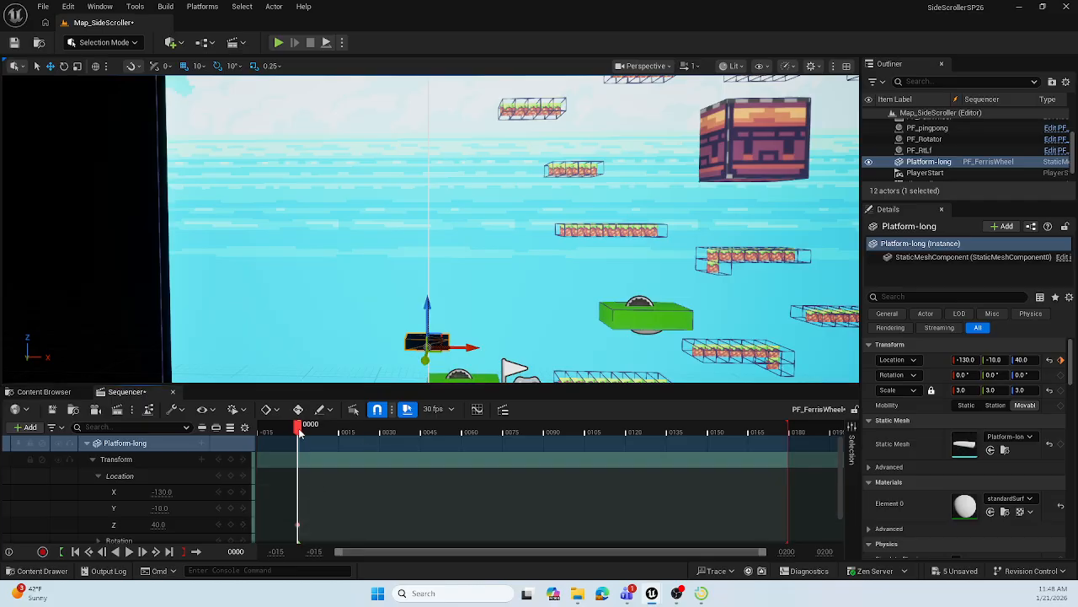
{"action": "left_click_drag", "start_coordinate": [299, 429], "coordinate": [790, 447]}
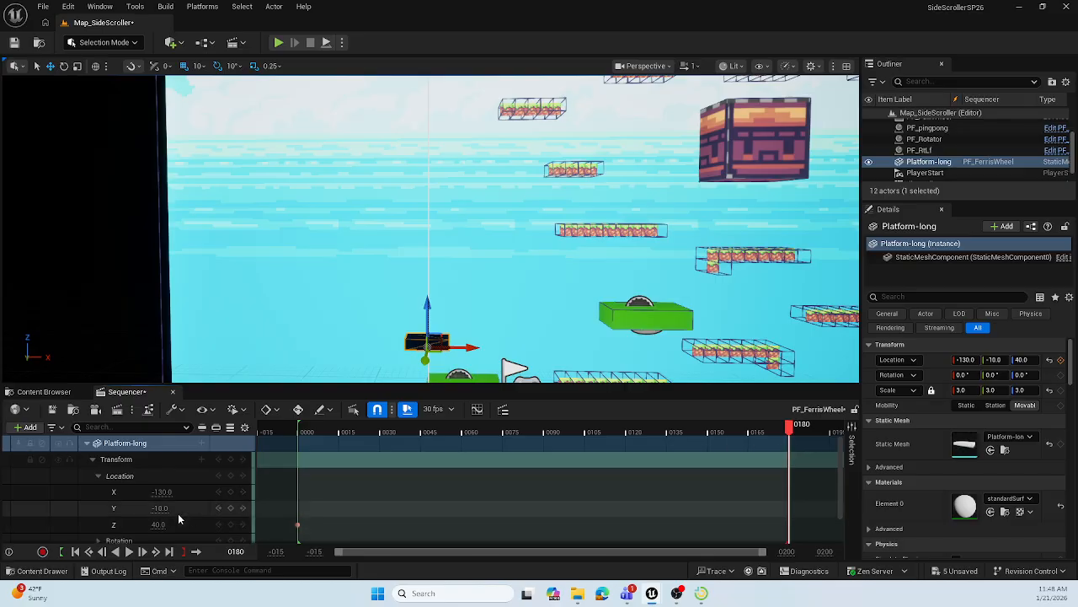
{"action": "left_click", "coordinate": [231, 524]}
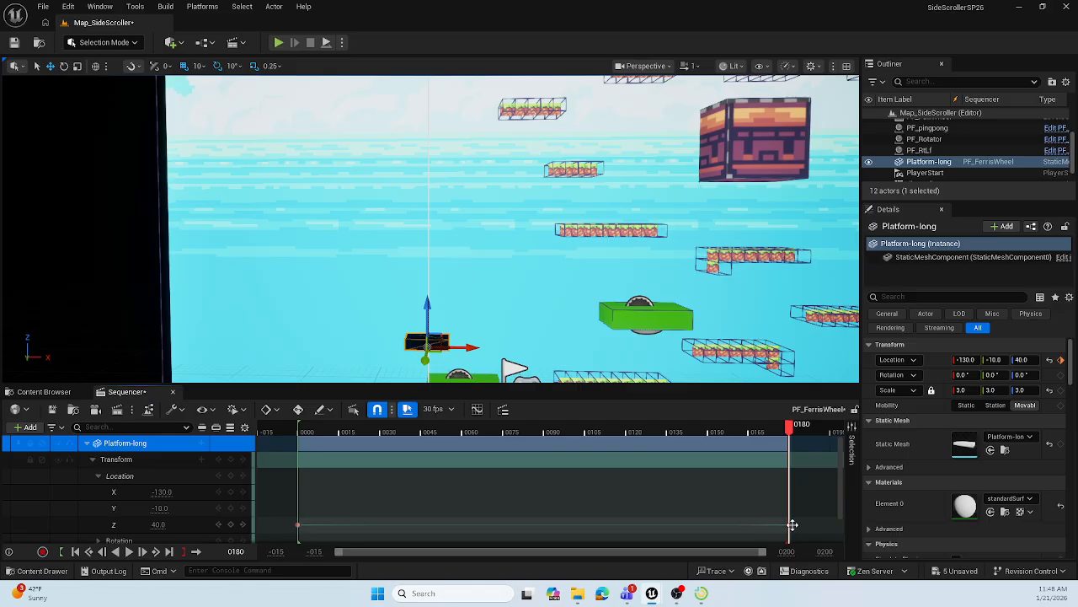
At frame 90, raise the long platform to Z 300 and key its Z location
{"action": "left_click_drag", "start_coordinate": [788, 428], "coordinate": [543, 426]}
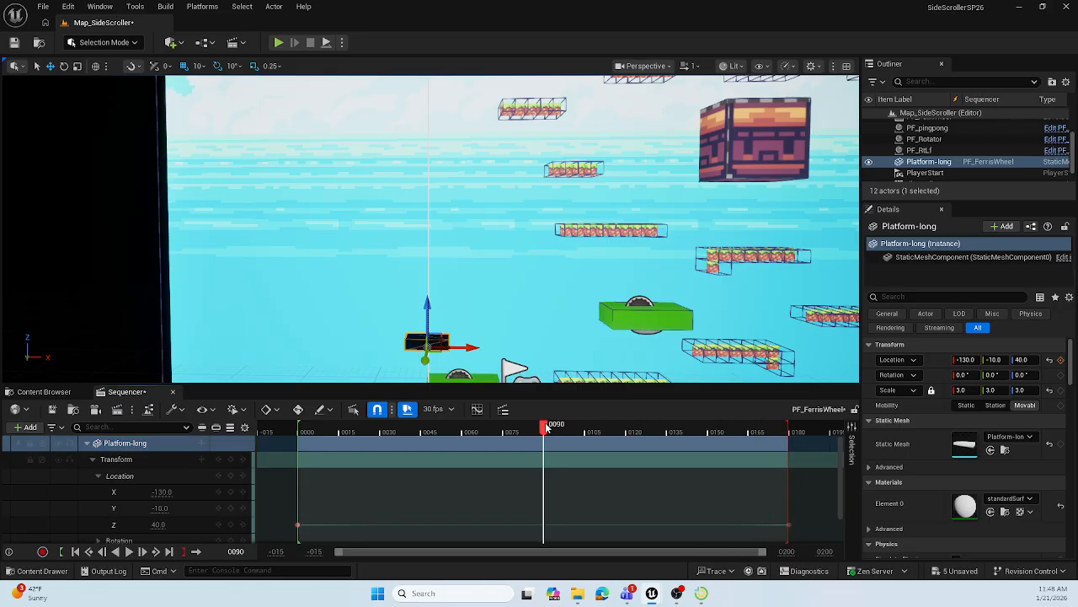
{"action": "left_click_drag", "start_coordinate": [427, 305], "coordinate": [441, 121]}
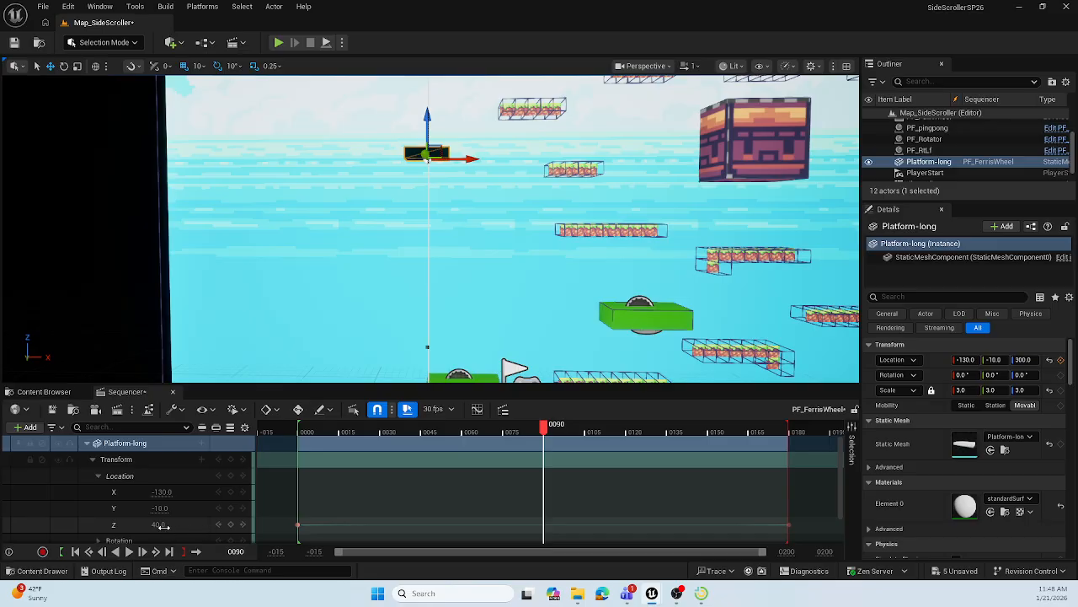
{"action": "left_click", "coordinate": [231, 524]}
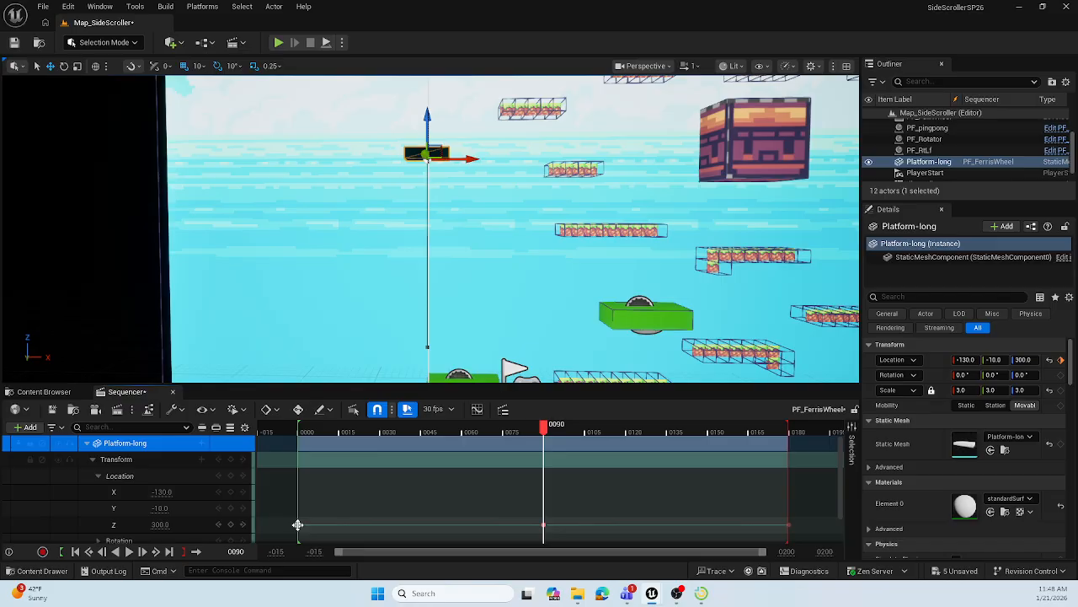
{"action": "left_click_drag", "start_coordinate": [543, 430], "coordinate": [298, 493]}
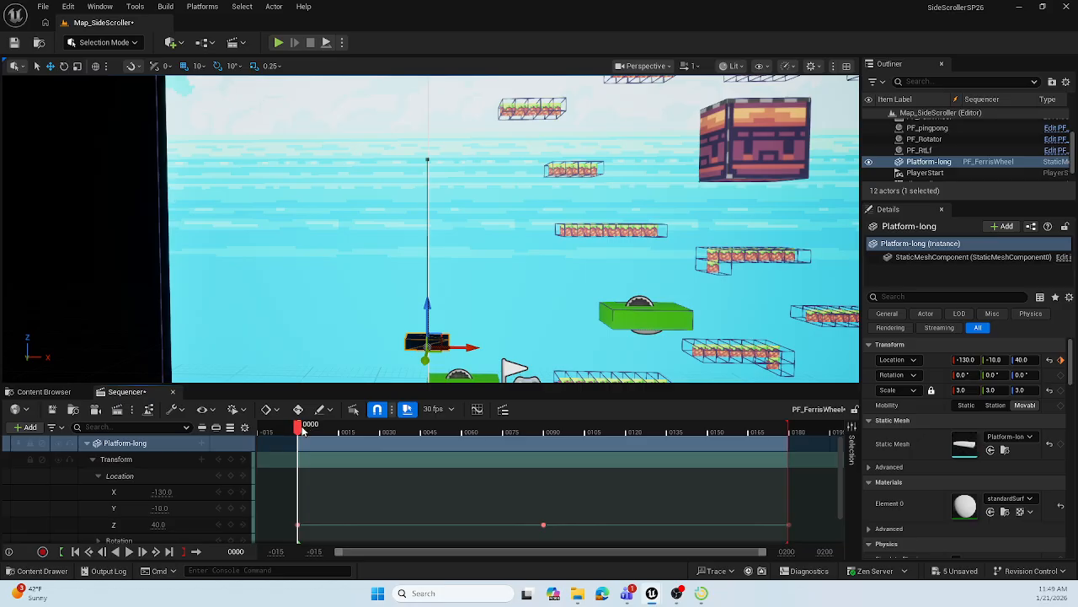
{"action": "left_click_drag", "start_coordinate": [302, 428], "coordinate": [381, 436]}
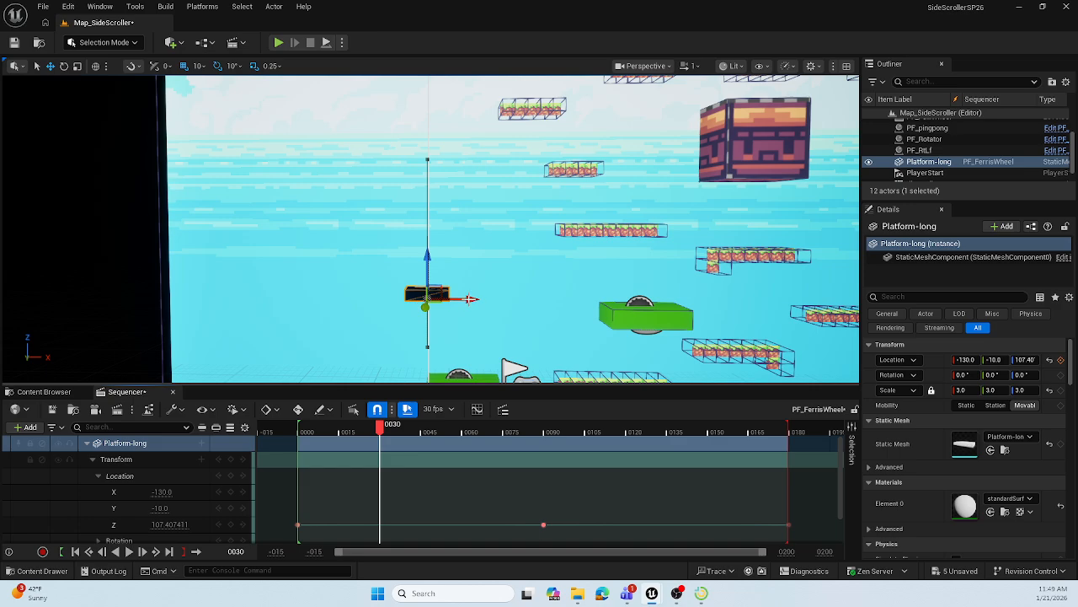
{"action": "left_click_drag", "start_coordinate": [469, 299], "coordinate": [448, 304]}
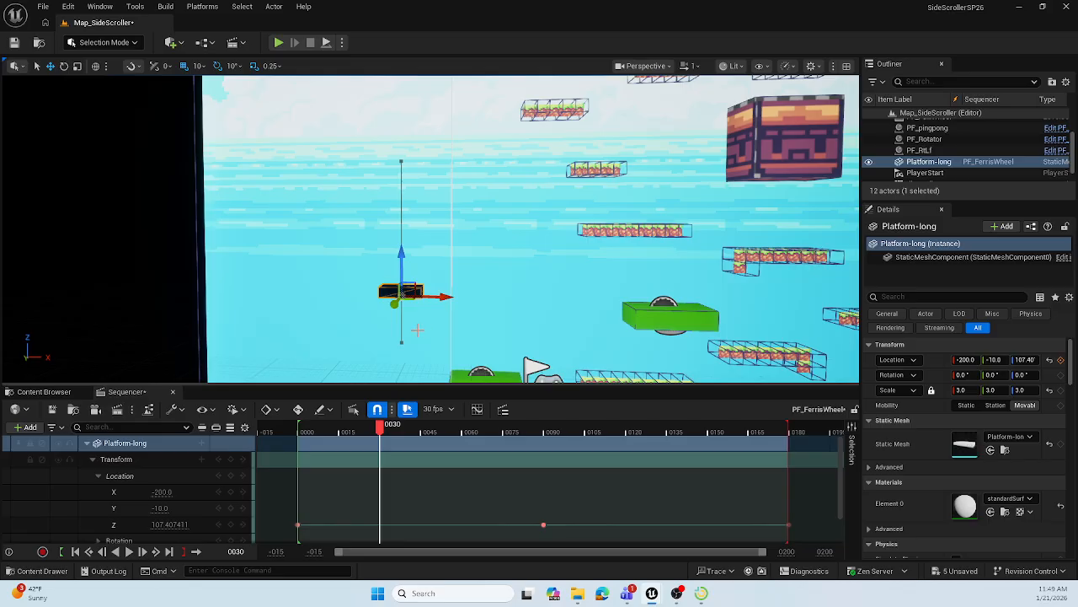
{"action": "key", "text": "ctrl+z"}
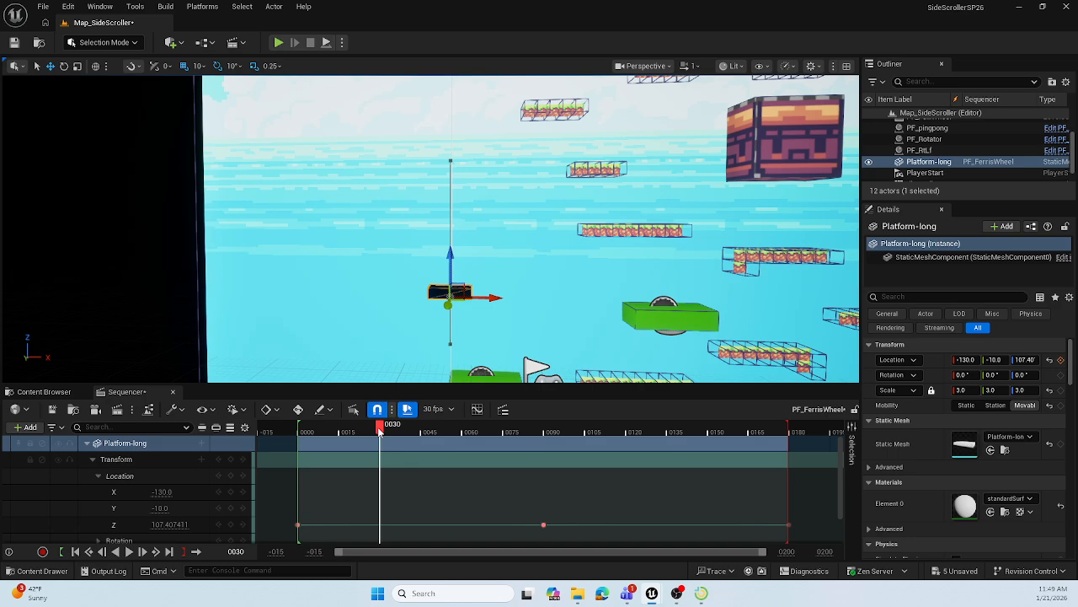
Key the Platform-long's X location at -130 on frame 0 and on the end frame 180
{"action": "left_click_drag", "start_coordinate": [378, 430], "coordinate": [298, 428]}
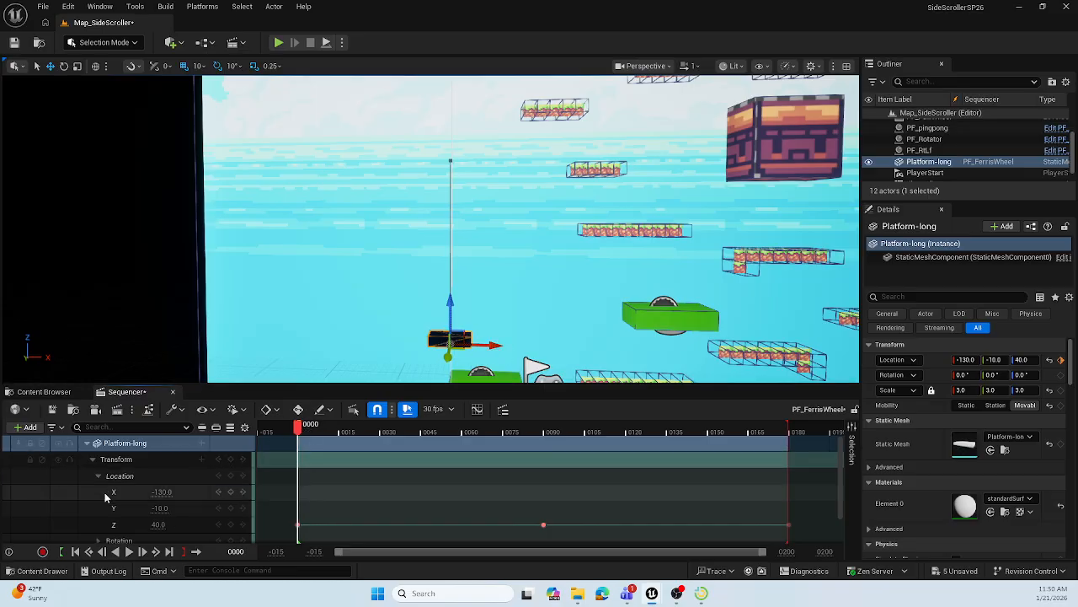
{"action": "left_click", "coordinate": [231, 491]}
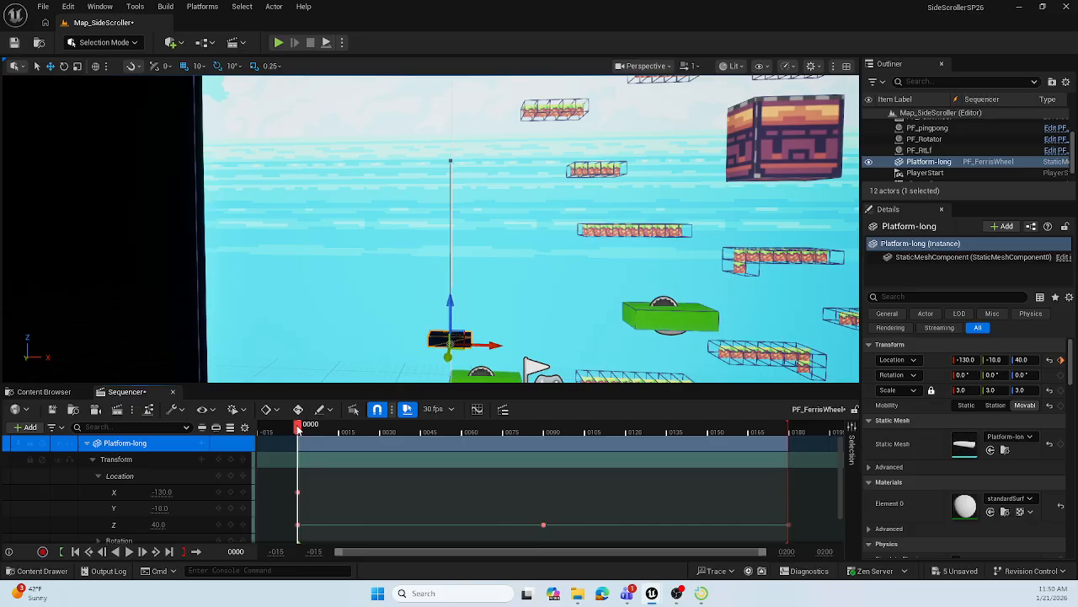
{"action": "left_click_drag", "start_coordinate": [297, 429], "coordinate": [789, 482]}
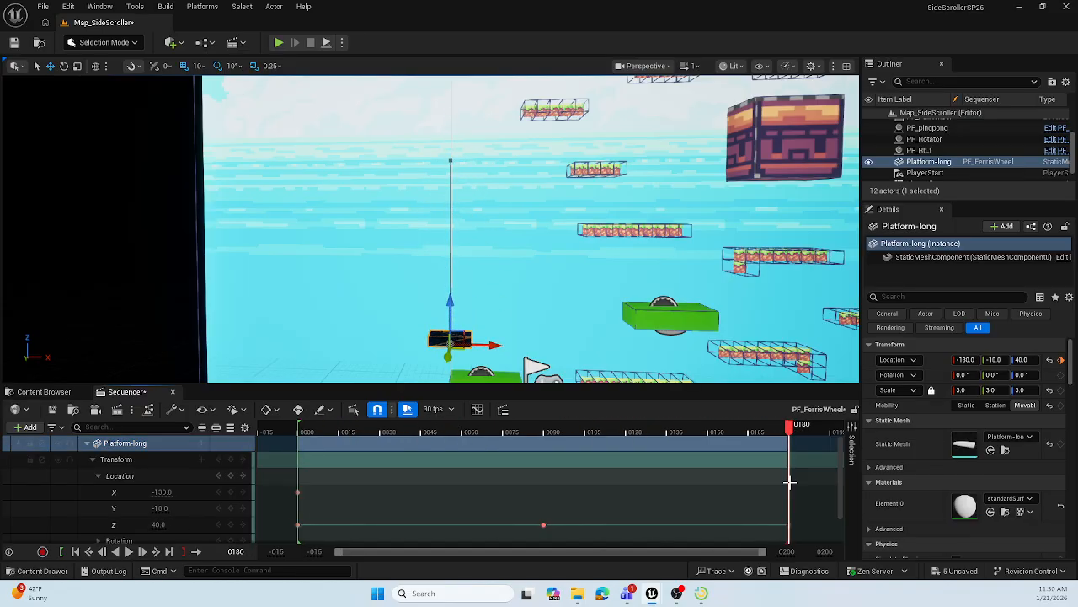
{"action": "left_click", "coordinate": [230, 492]}
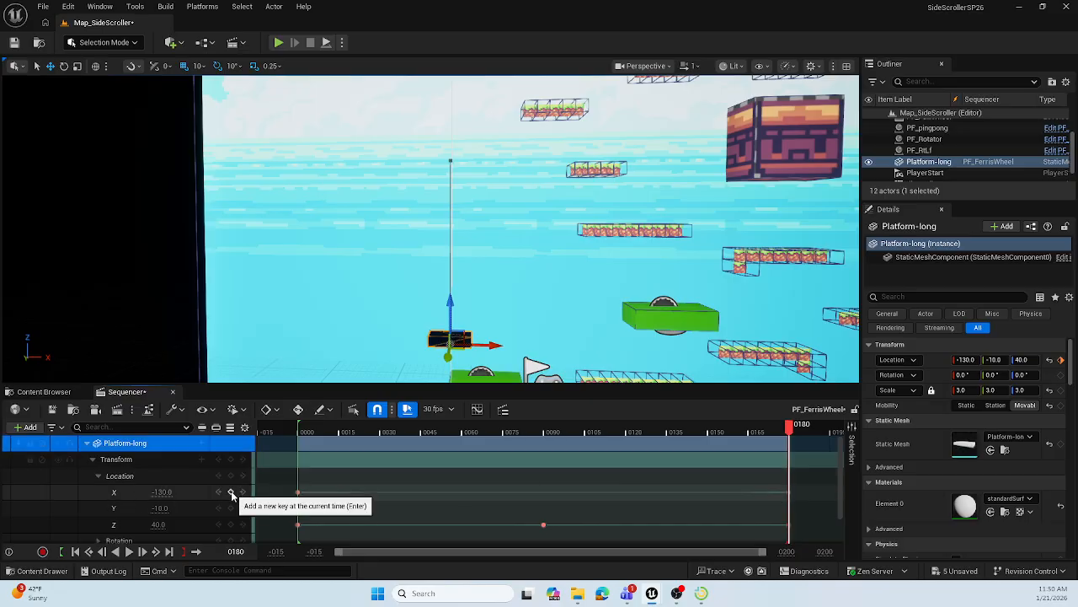
At frame 30, shift the long platform to X -200 and key its X location
{"action": "left_click_drag", "start_coordinate": [788, 430], "coordinate": [380, 451]}
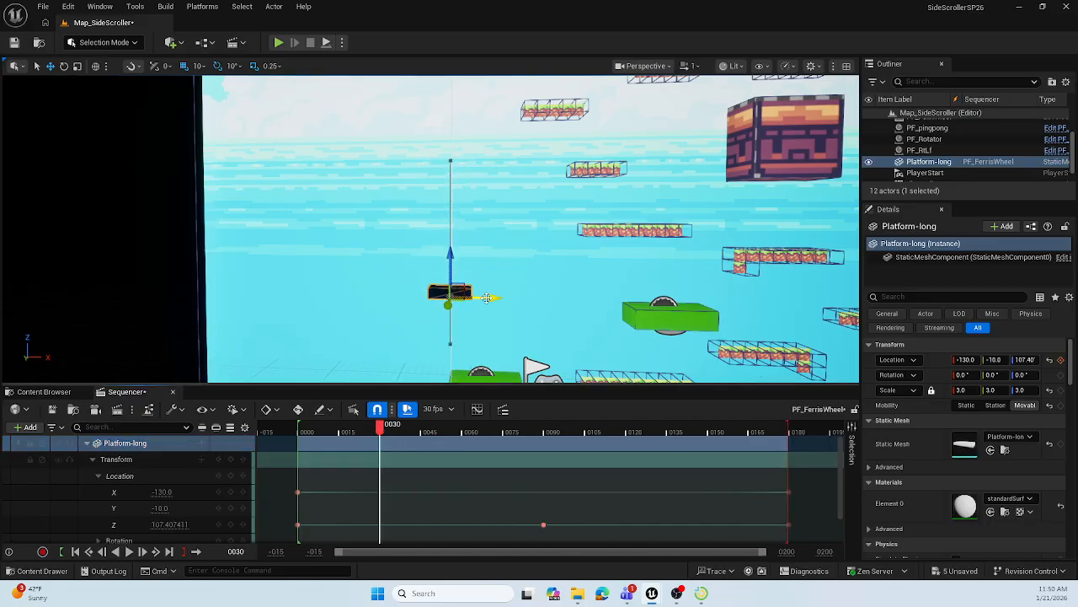
{"action": "left_click_drag", "start_coordinate": [484, 297], "coordinate": [438, 305]}
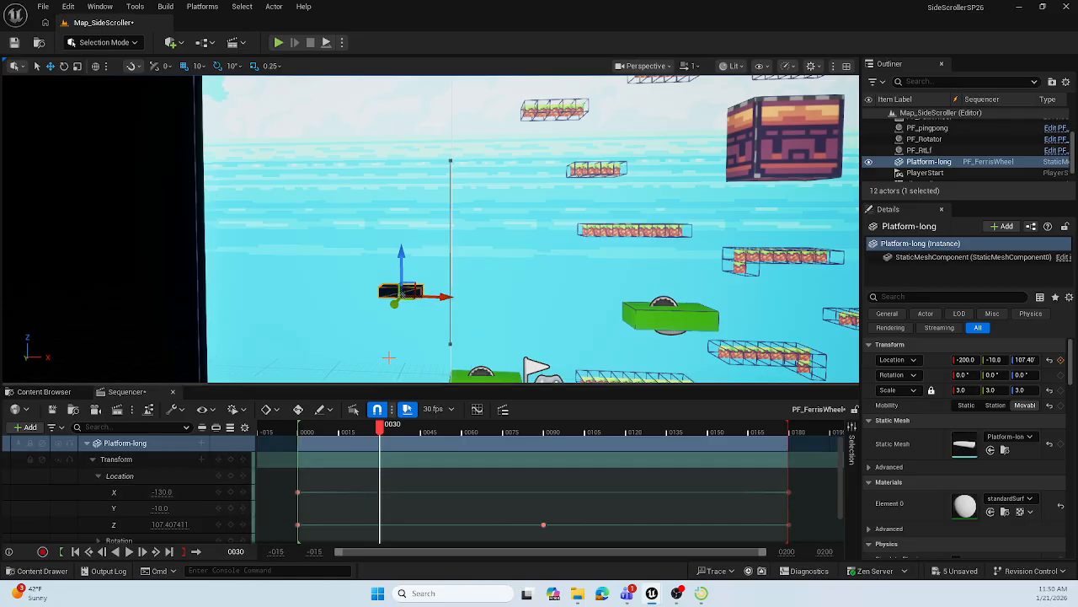
{"action": "left_click", "coordinate": [231, 492]}
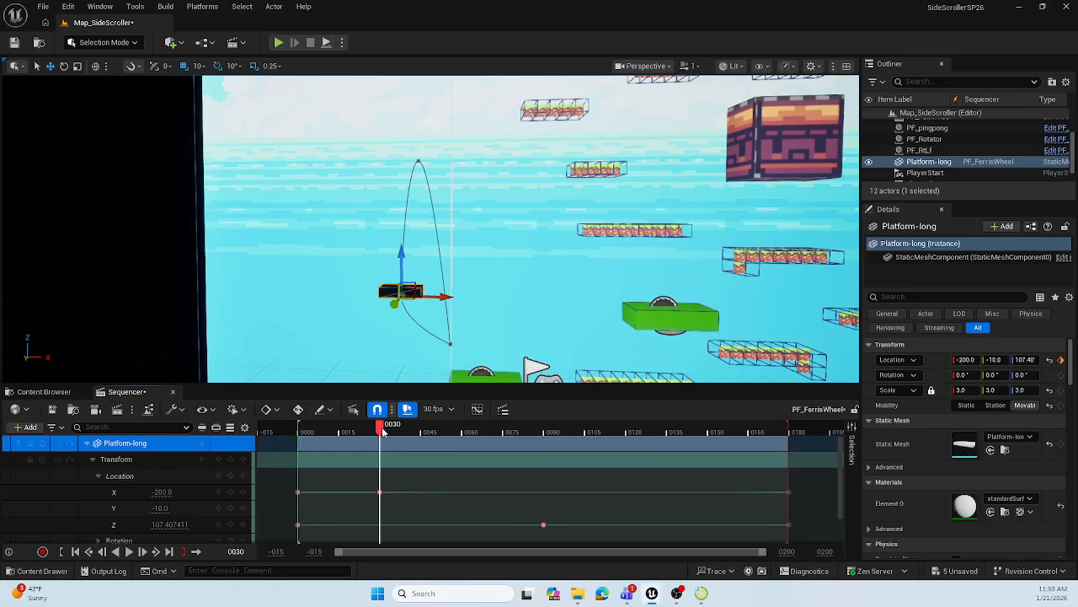
At frame 60, move the long platform to about X -202.72 and key its X location
{"action": "left_click_drag", "start_coordinate": [382, 429], "coordinate": [463, 446]}
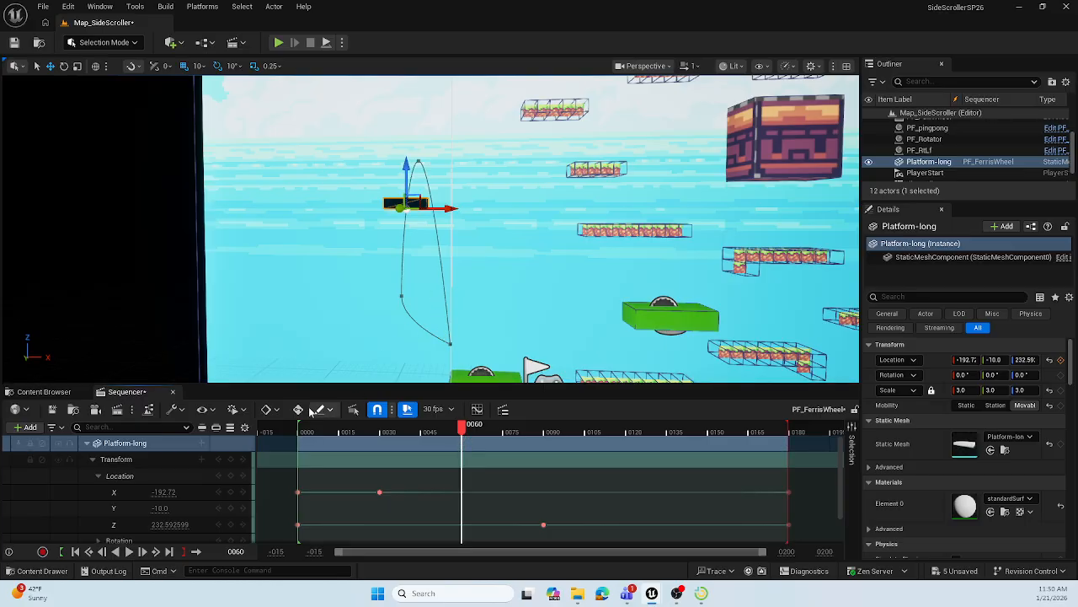
{"action": "left_click", "coordinate": [230, 492]}
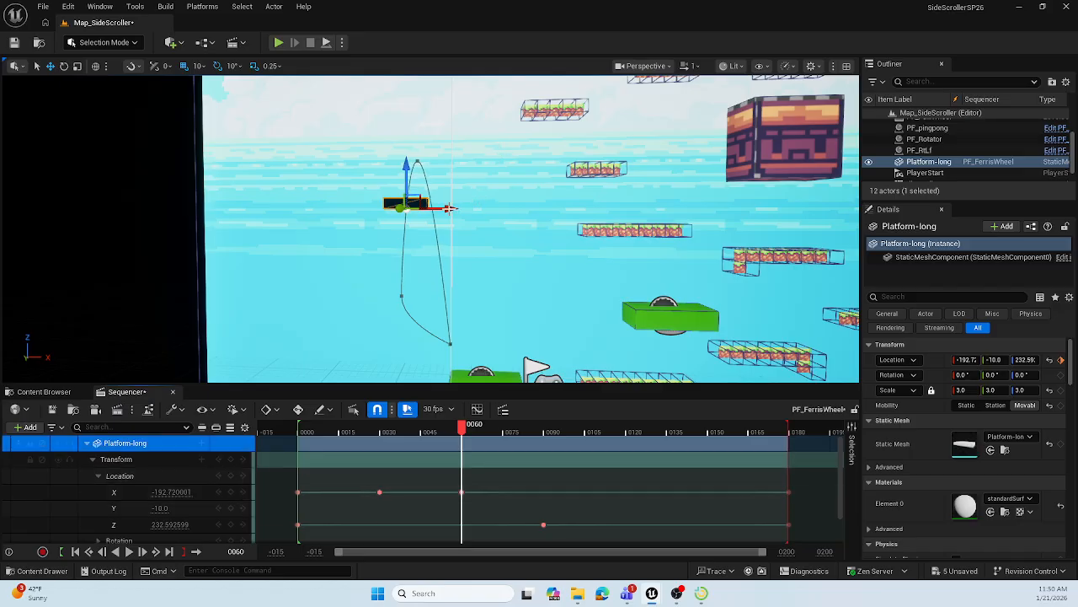
{"action": "left_click", "coordinate": [448, 208]}
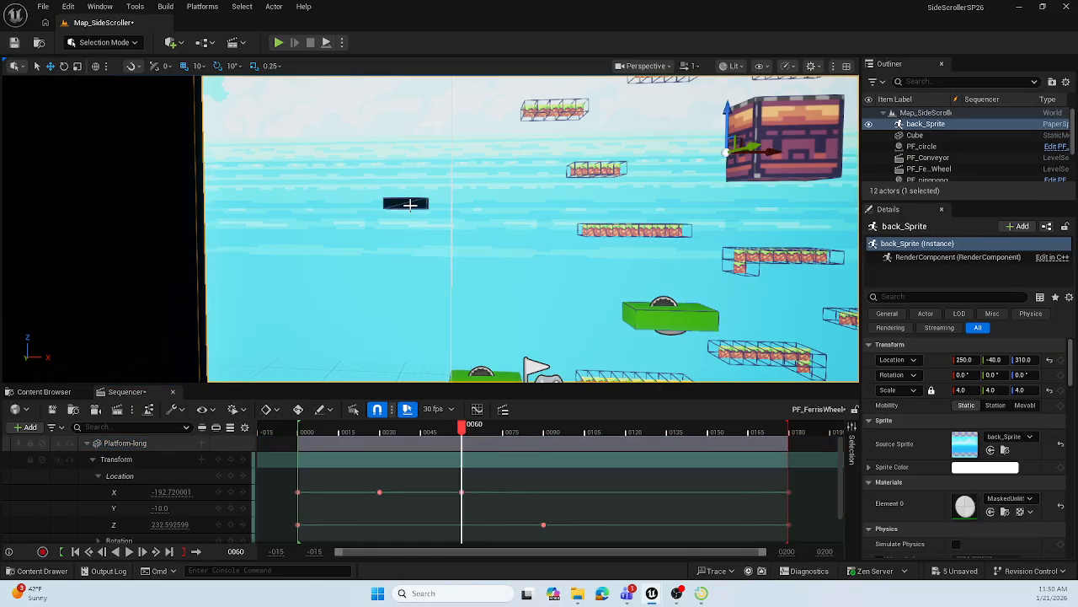
{"action": "left_click", "coordinate": [409, 203]}
{"action": "left_click_drag", "start_coordinate": [445, 208], "coordinate": [442, 208]}
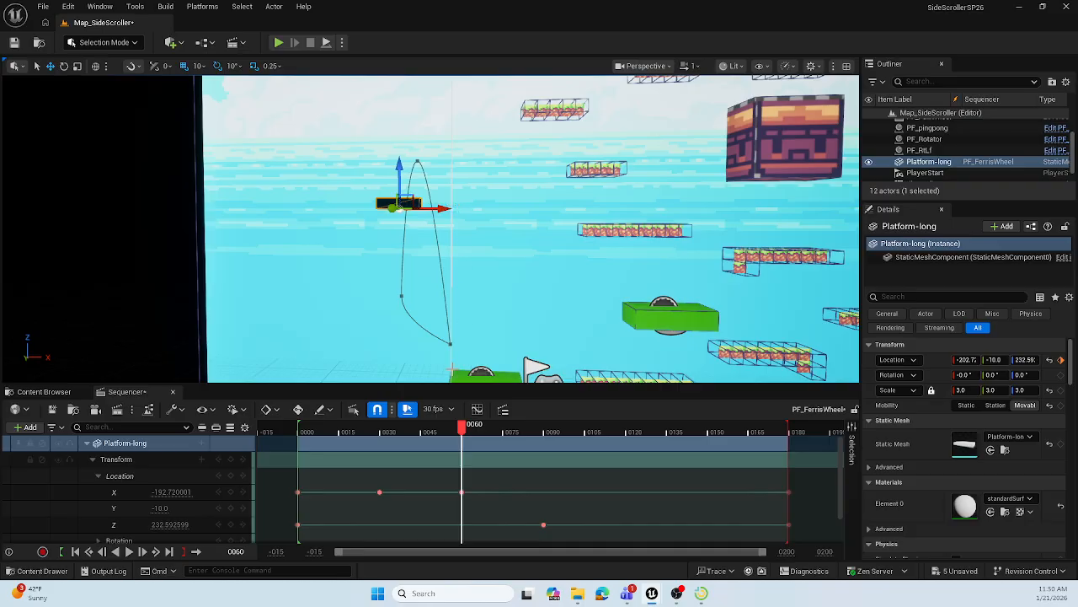
{"action": "left_click", "coordinate": [230, 492]}
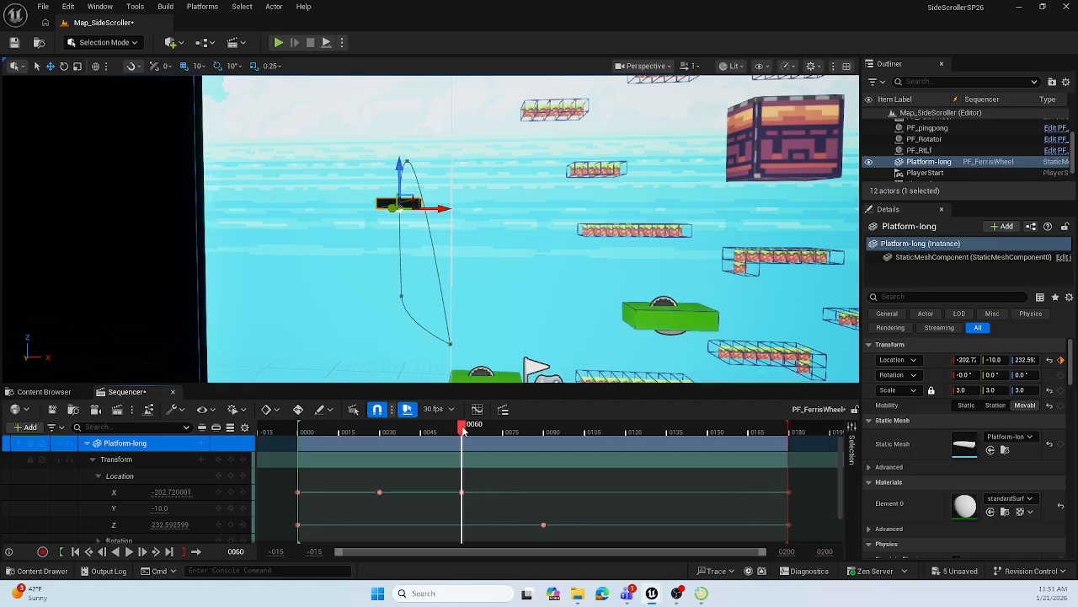
At frame 90, move the long platform back to about X -131.36 and key its X location
{"action": "left_click_drag", "start_coordinate": [461, 431], "coordinate": [545, 439]}
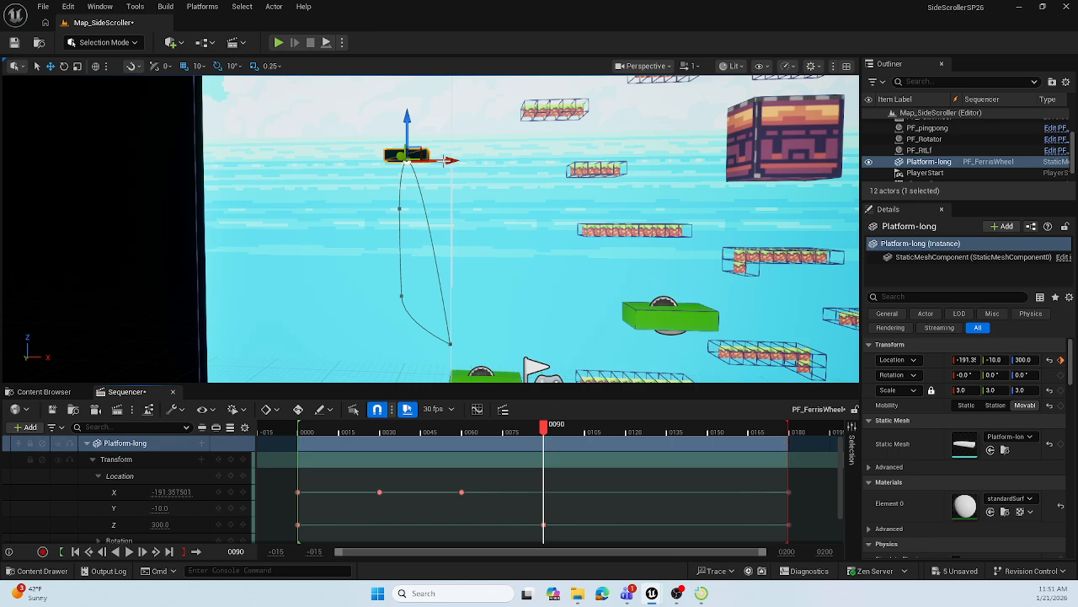
{"action": "left_click", "coordinate": [410, 155]}
{"action": "left_click", "coordinate": [418, 155]}
{"action": "left_click_drag", "start_coordinate": [438, 160], "coordinate": [492, 167]}
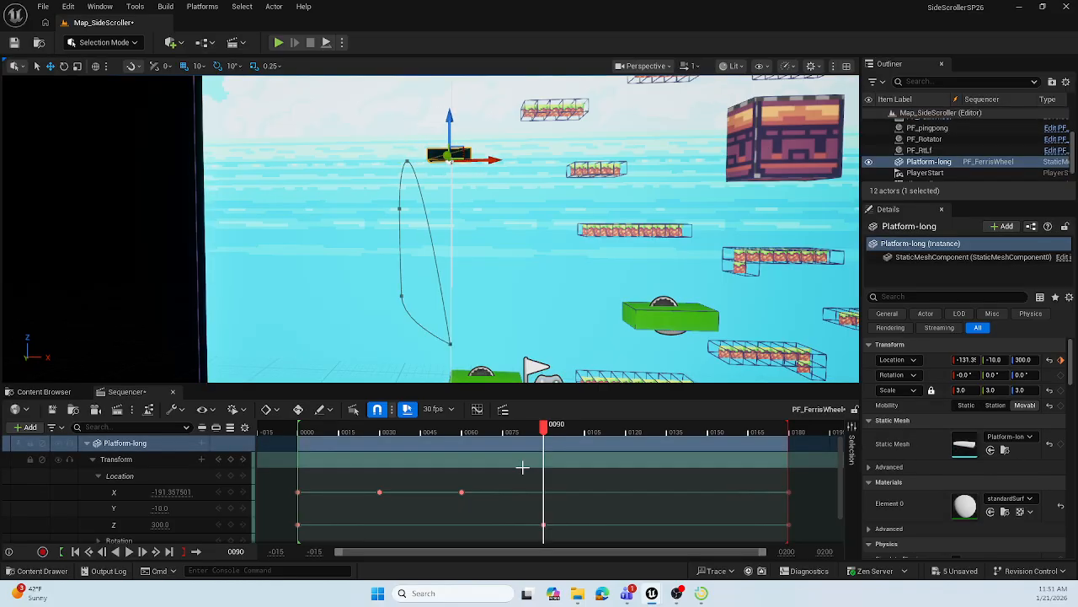
{"action": "left_click", "coordinate": [231, 494]}
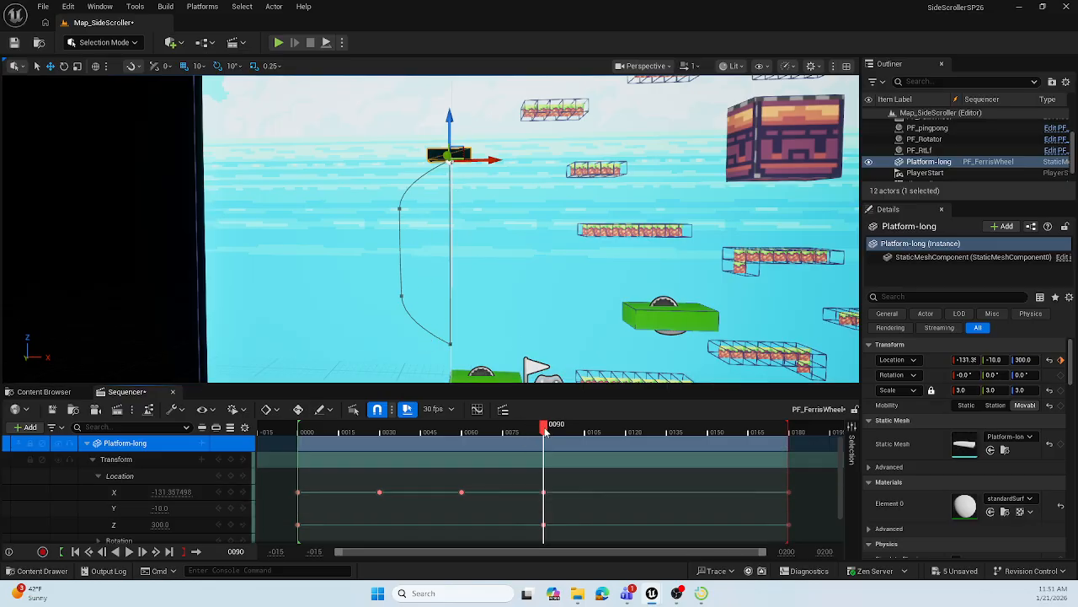
At frame 121, move the long platform to about X -60.68 and key its X location
{"action": "left_click_drag", "start_coordinate": [545, 431], "coordinate": [630, 446]}
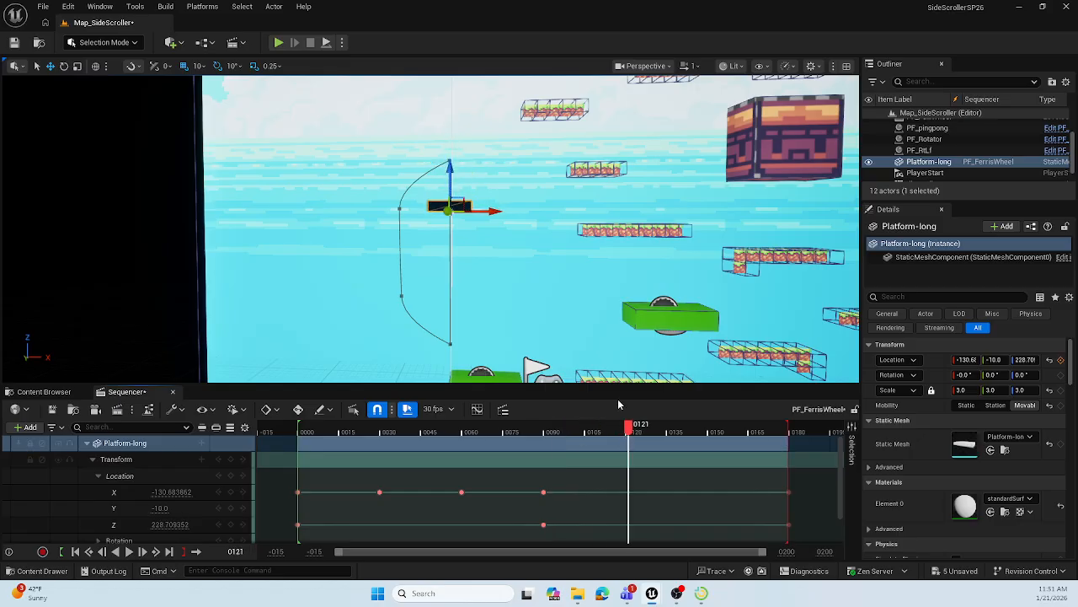
{"action": "left_click", "coordinate": [455, 204]}
{"action": "left_click", "coordinate": [449, 206]}
{"action": "left_click_drag", "start_coordinate": [490, 211], "coordinate": [540, 219]}
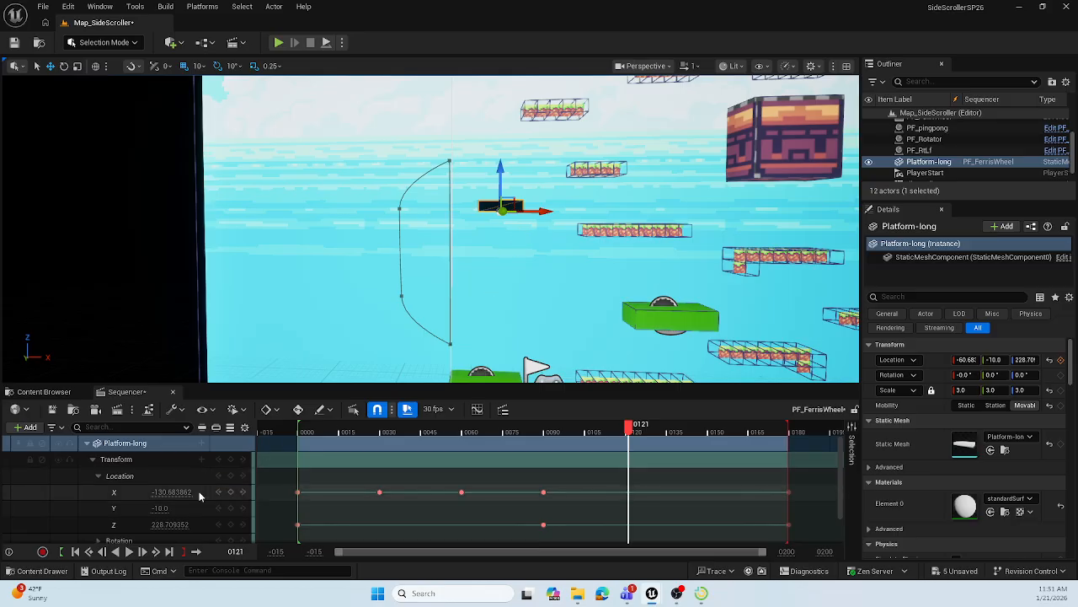
{"action": "left_click", "coordinate": [230, 492]}
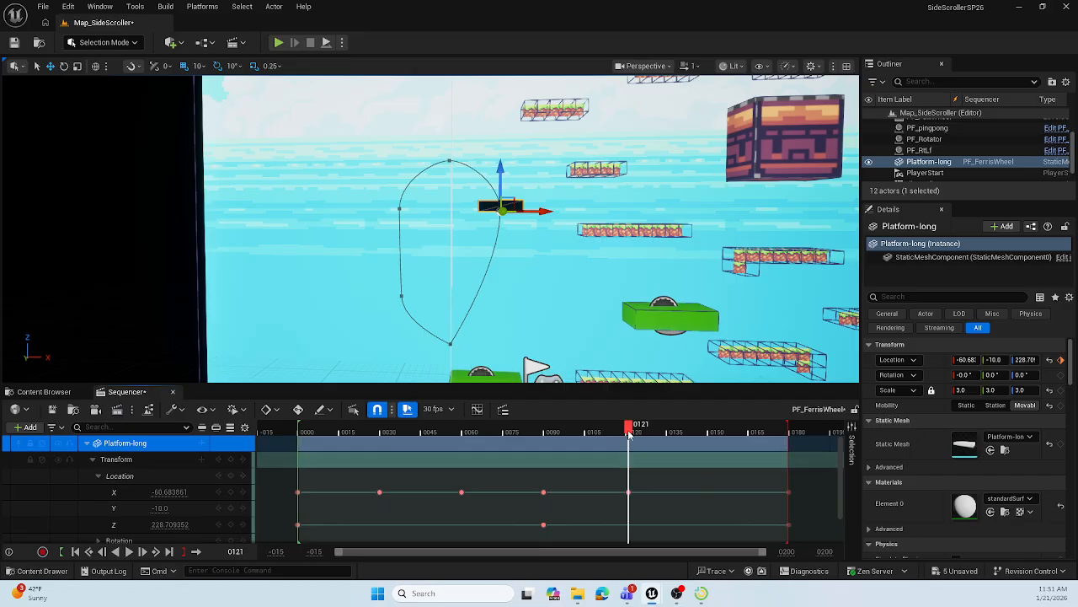
At frame 150, move the long platform to about X -54.46 and key its X location
{"action": "left_click_drag", "start_coordinate": [628, 434], "coordinate": [705, 432]}
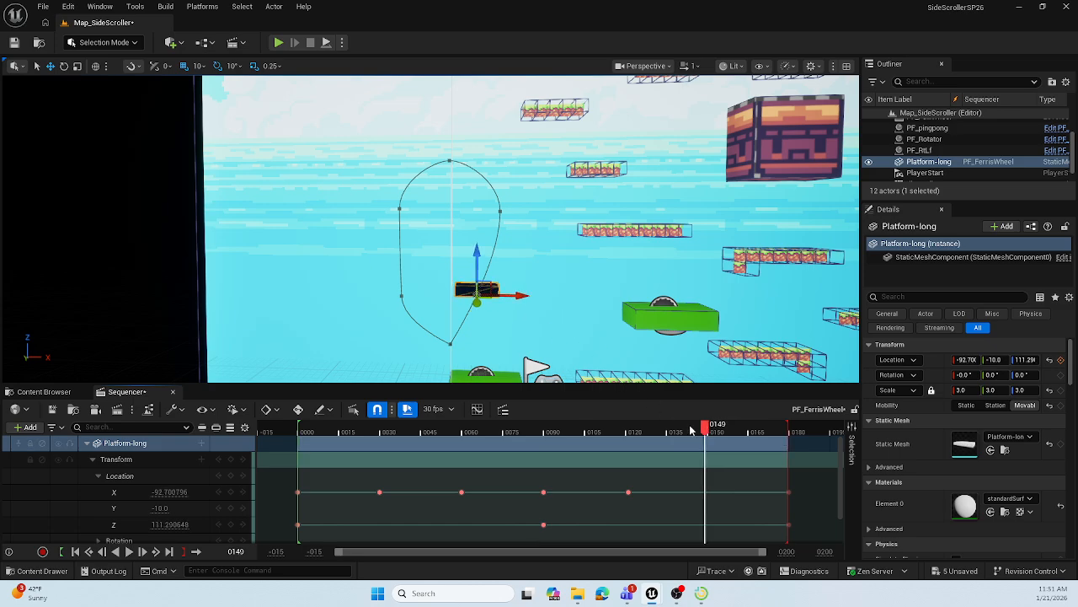
{"action": "left_click_drag", "start_coordinate": [706, 431], "coordinate": [709, 431]}
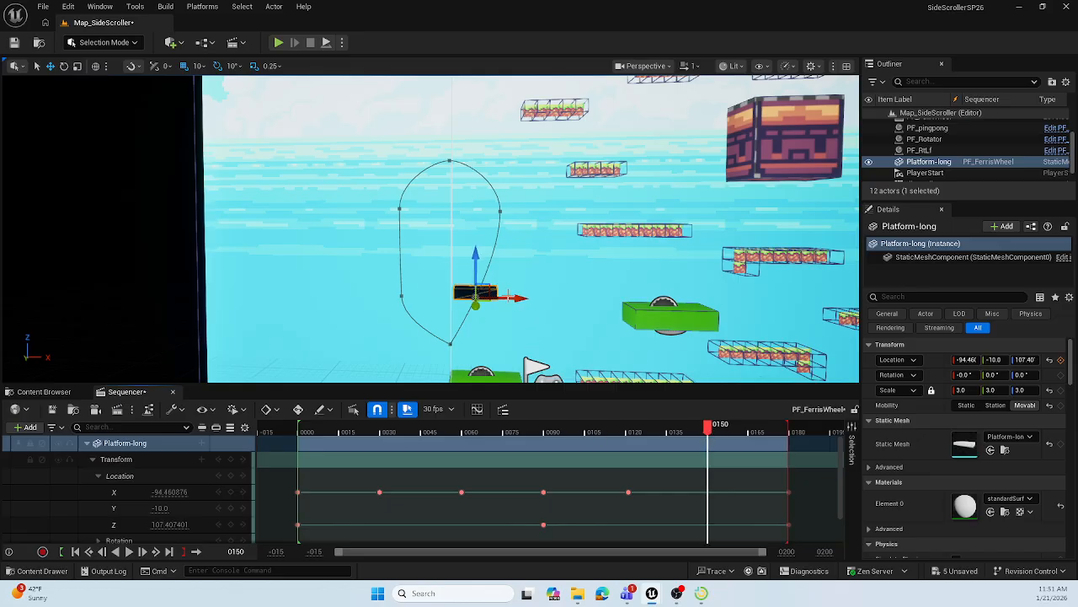
{"action": "left_click", "coordinate": [478, 291]}
{"action": "left_click", "coordinate": [479, 293]}
{"action": "left_click_drag", "start_coordinate": [515, 297], "coordinate": [544, 308]}
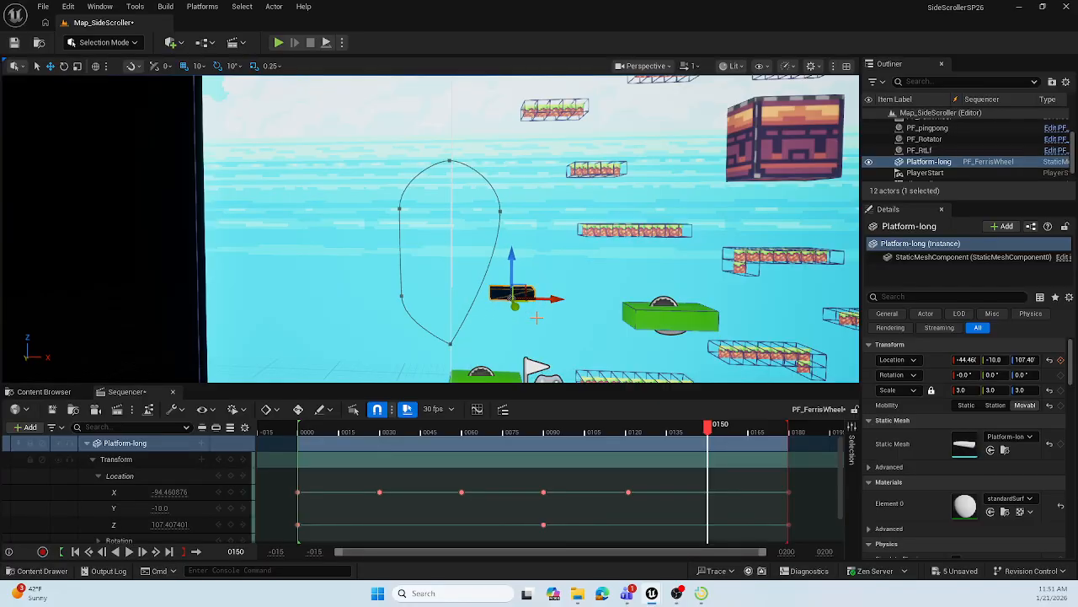
{"action": "left_click", "coordinate": [230, 493]}
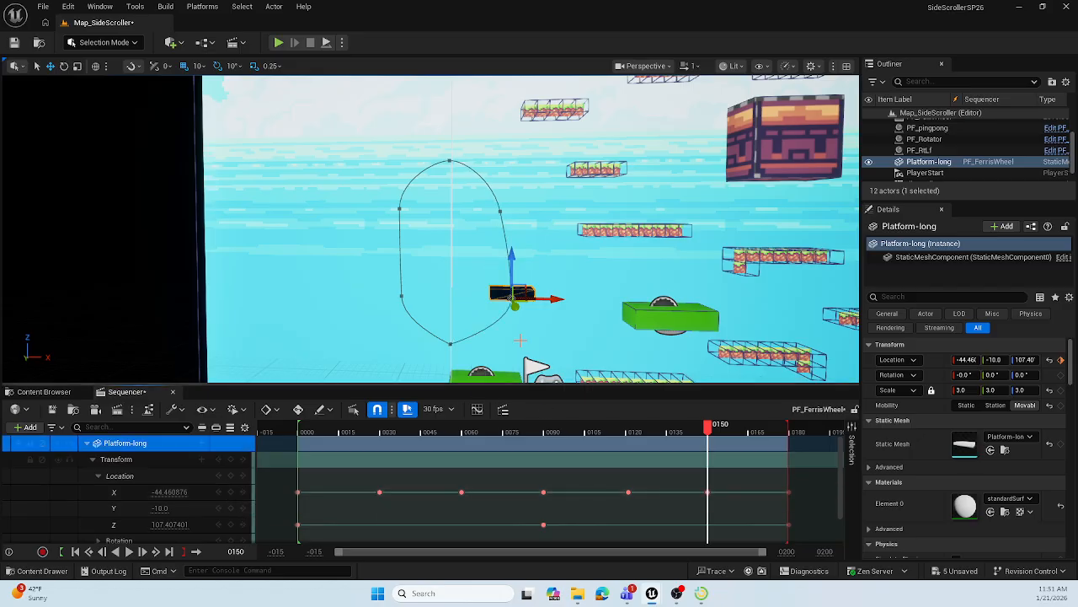
{"action": "left_click_drag", "start_coordinate": [549, 298], "coordinate": [540, 298]}
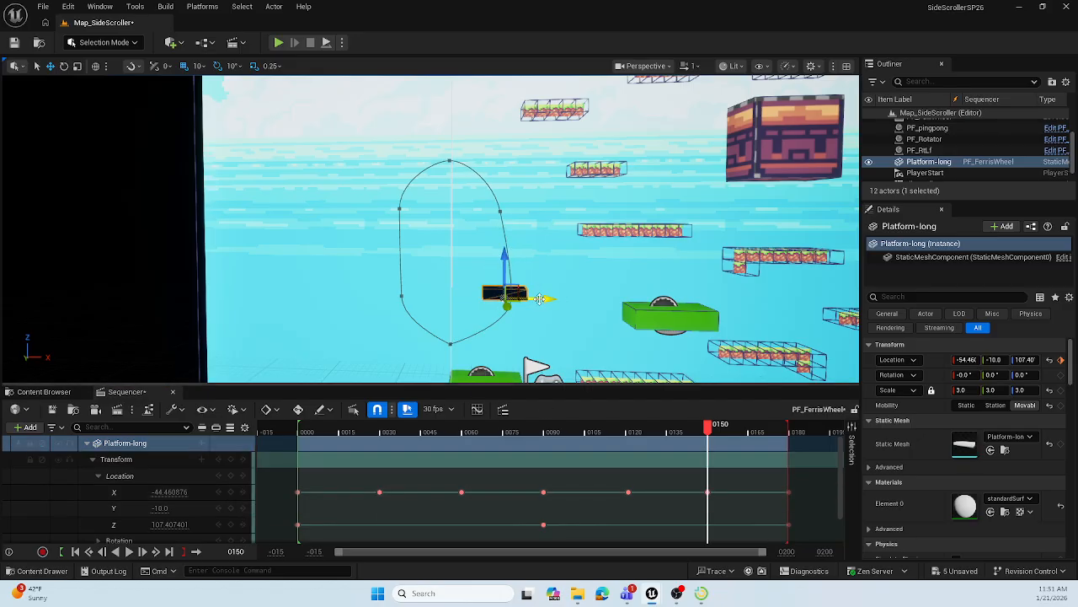
{"action": "left_click", "coordinate": [231, 493]}
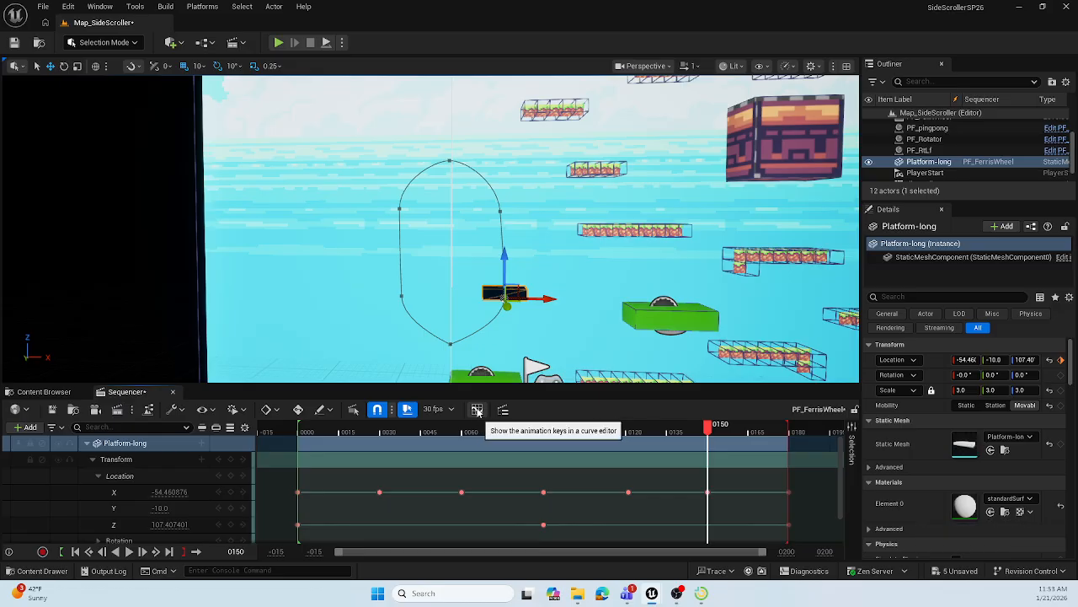
Show the platform's animation keys in the curve editor, and reposition and enlarge its window
{"action": "left_click", "coordinate": [477, 410]}
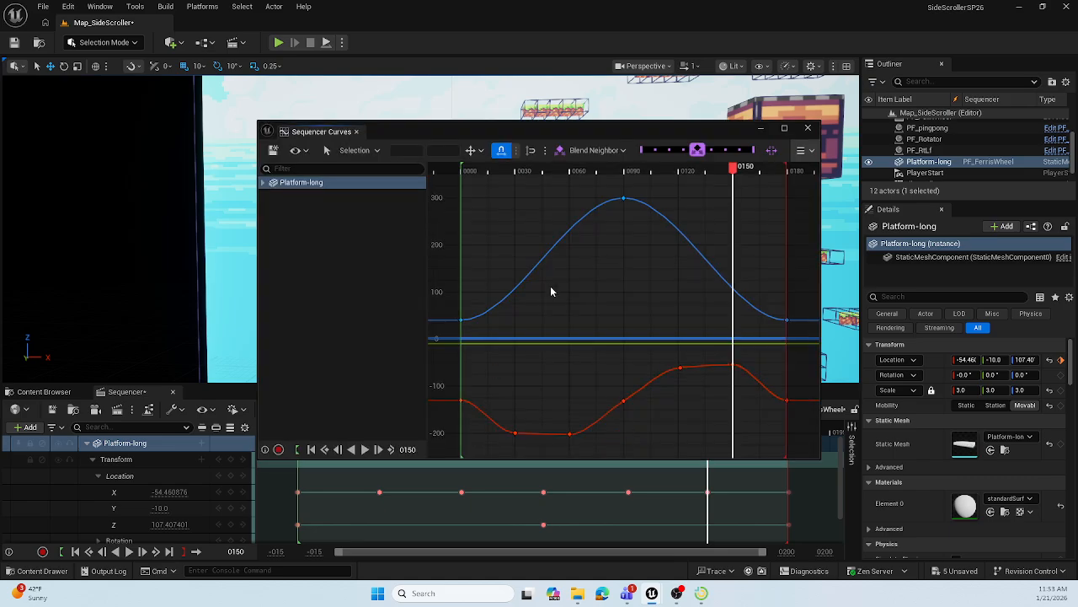
{"action": "left_click_drag", "start_coordinate": [421, 145], "coordinate": [368, 53]}
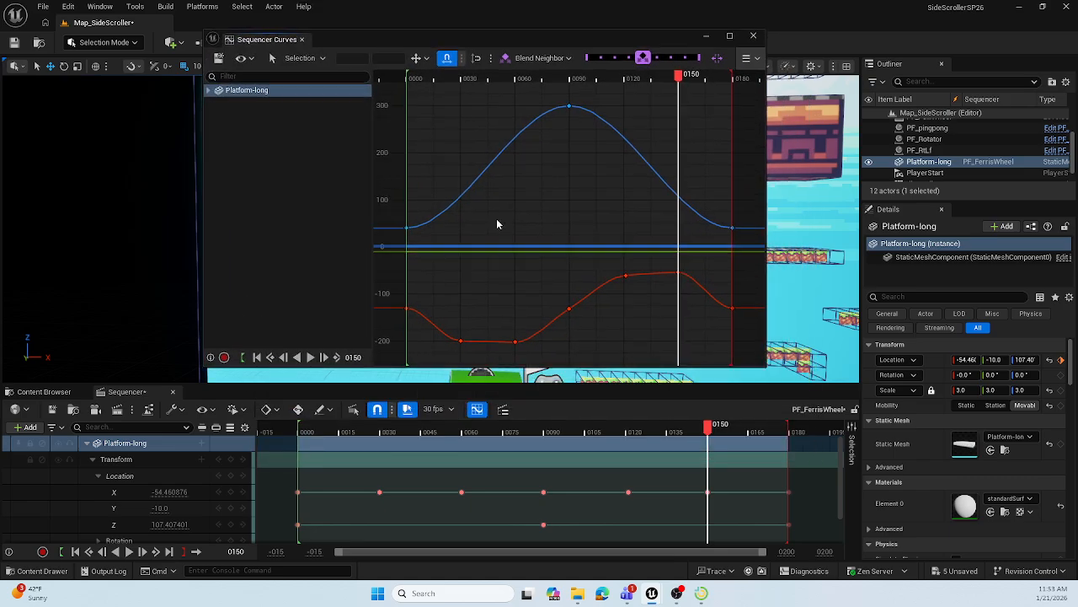
{"action": "left_click_drag", "start_coordinate": [777, 379], "coordinate": [1038, 497]}
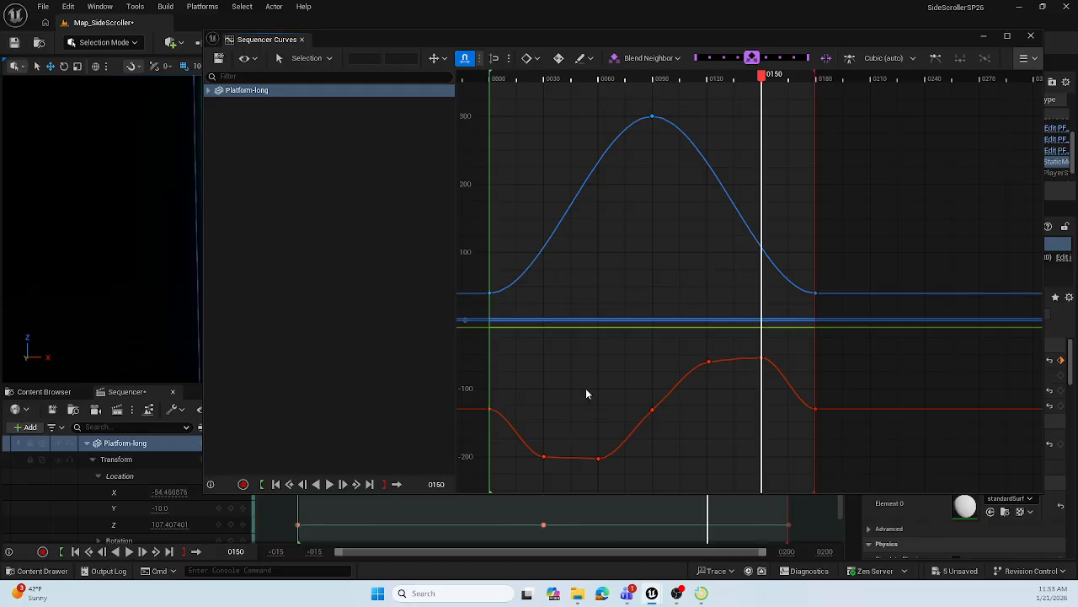
Select the X location curve's key at frame 90 and adjust its tangent slightly
{"action": "left_click_drag", "start_coordinate": [636, 394], "coordinate": [676, 434]}
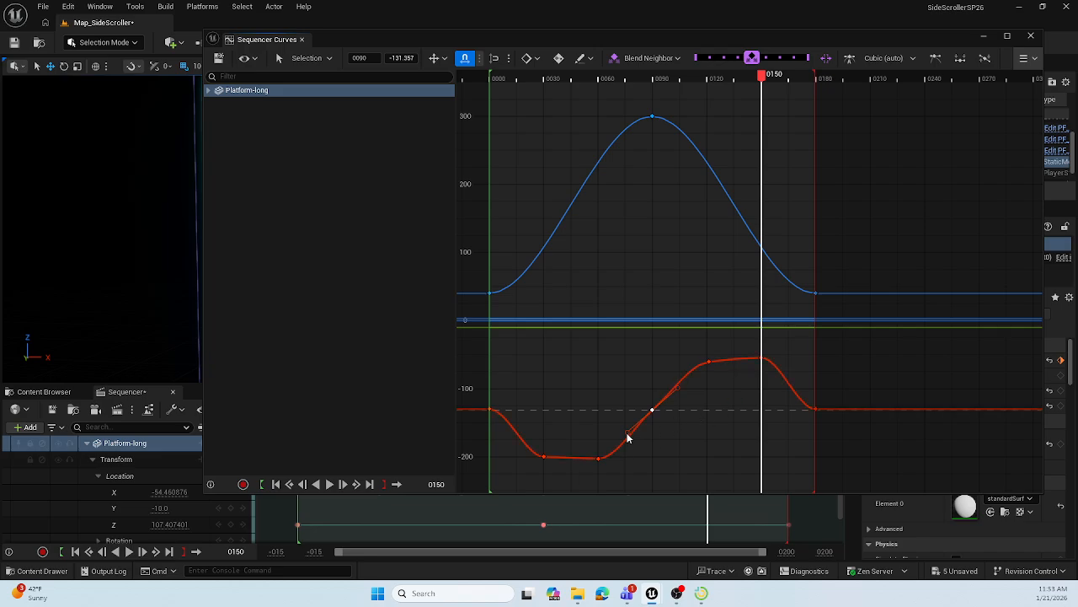
{"action": "mouse_move", "coordinate": [628, 436]}
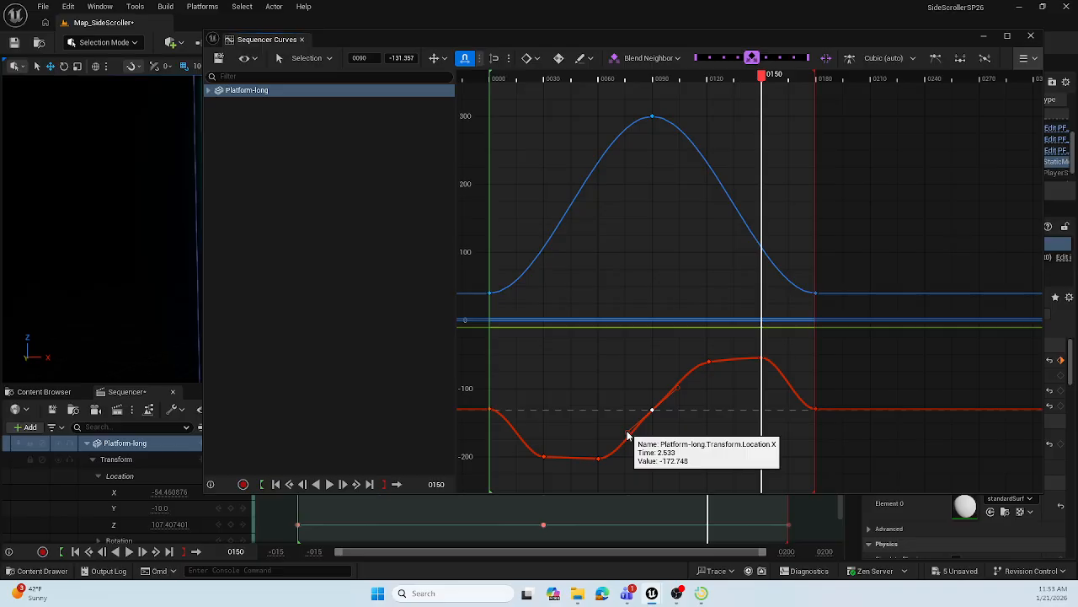
{"action": "left_click_drag", "start_coordinate": [628, 433], "coordinate": [629, 438]}
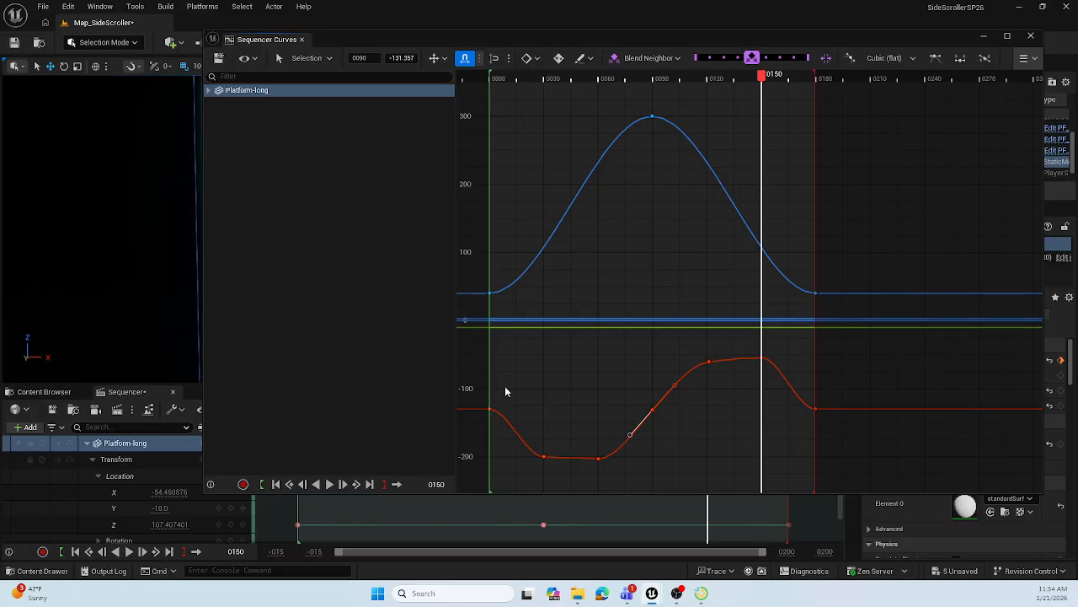
Tilt the X curve's tangents downward at frames 0 and 180, and give the frame 90 key a steep upward tangent
{"action": "left_click_drag", "start_coordinate": [505, 391], "coordinate": [847, 421]}
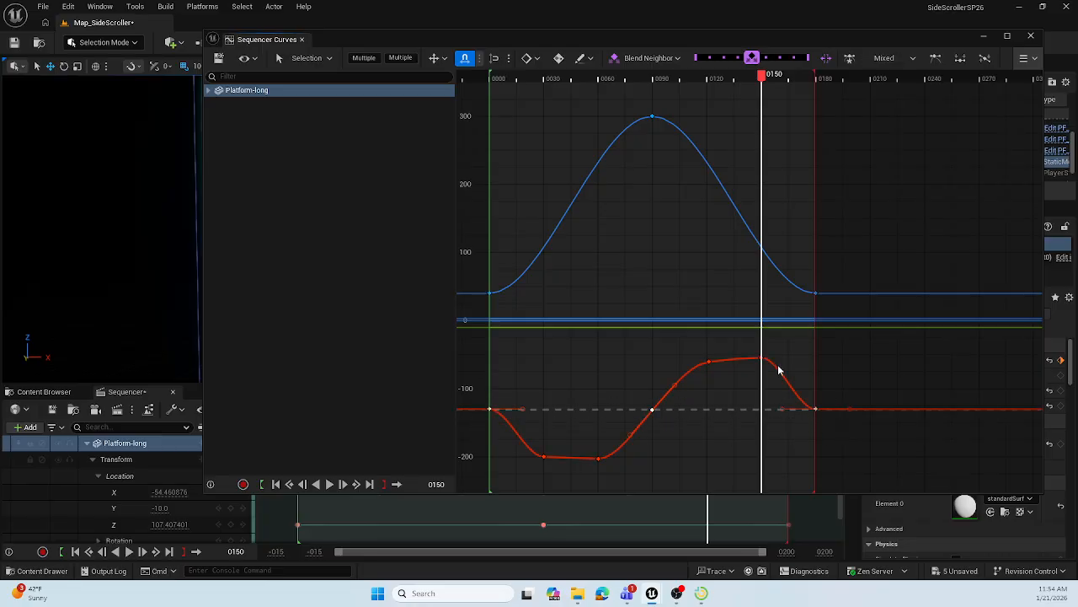
{"action": "mouse_move", "coordinate": [815, 413]}
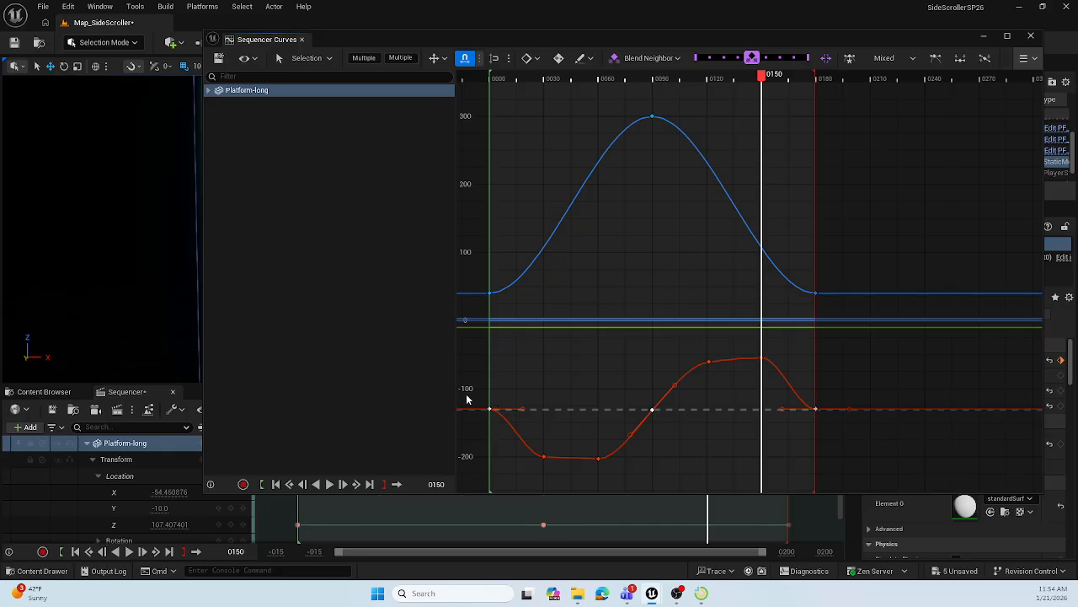
{"action": "left_click_drag", "start_coordinate": [468, 397], "coordinate": [853, 429]}
{"action": "mouse_move", "coordinate": [522, 413]}
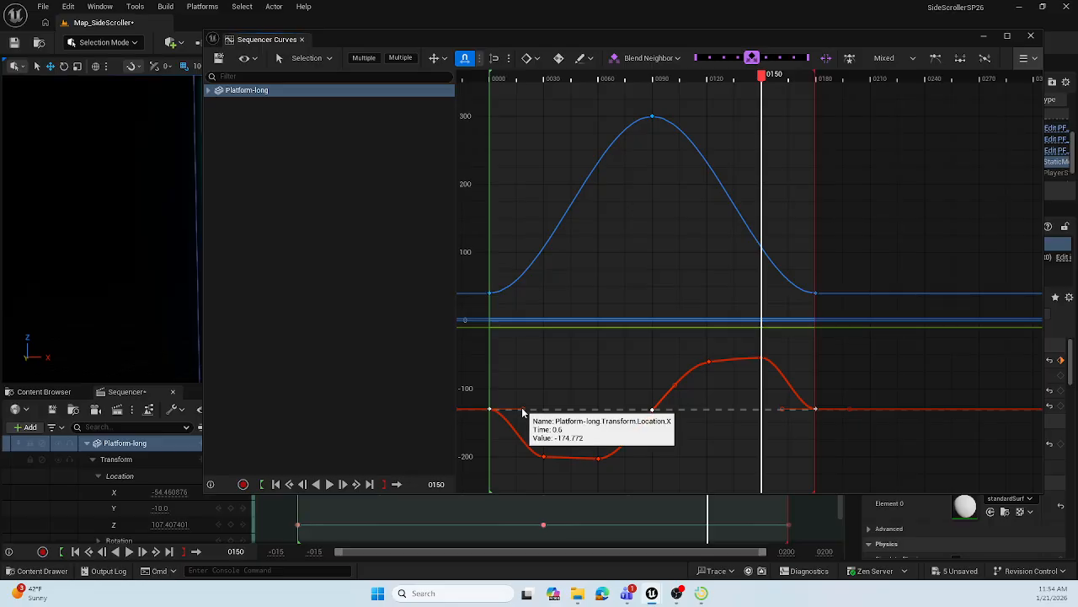
{"action": "key", "text": "1"}
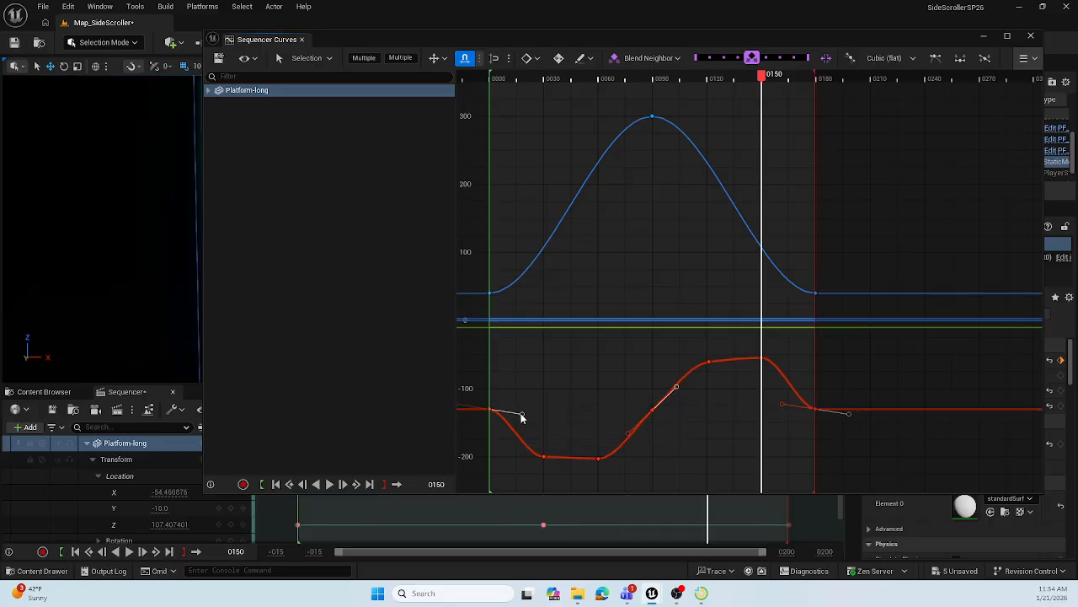
{"action": "left_click_drag", "start_coordinate": [517, 424], "coordinate": [508, 434]}
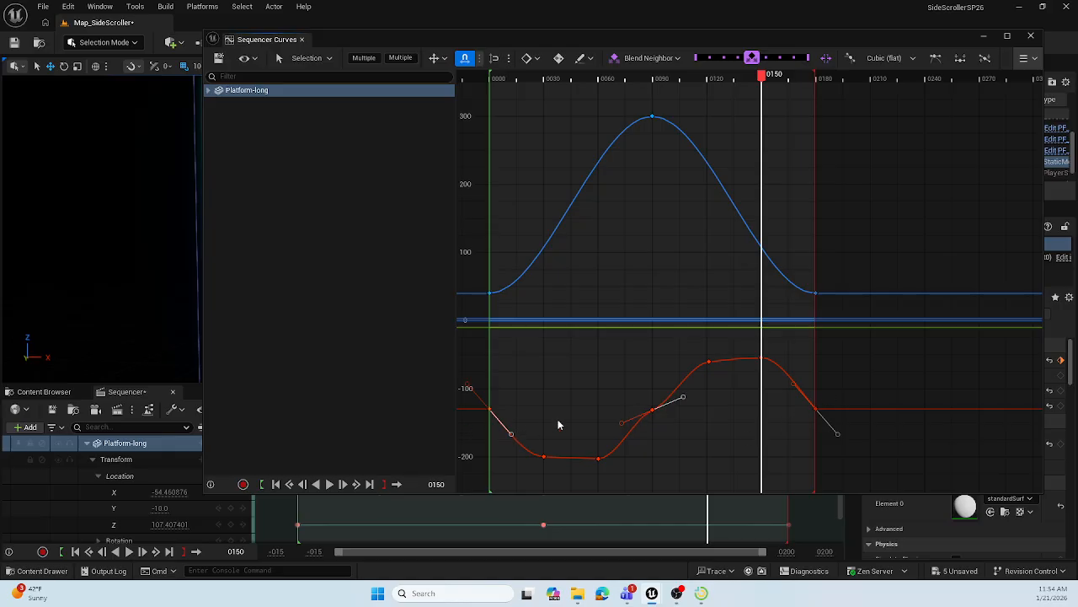
{"action": "left_click", "coordinate": [651, 409]}
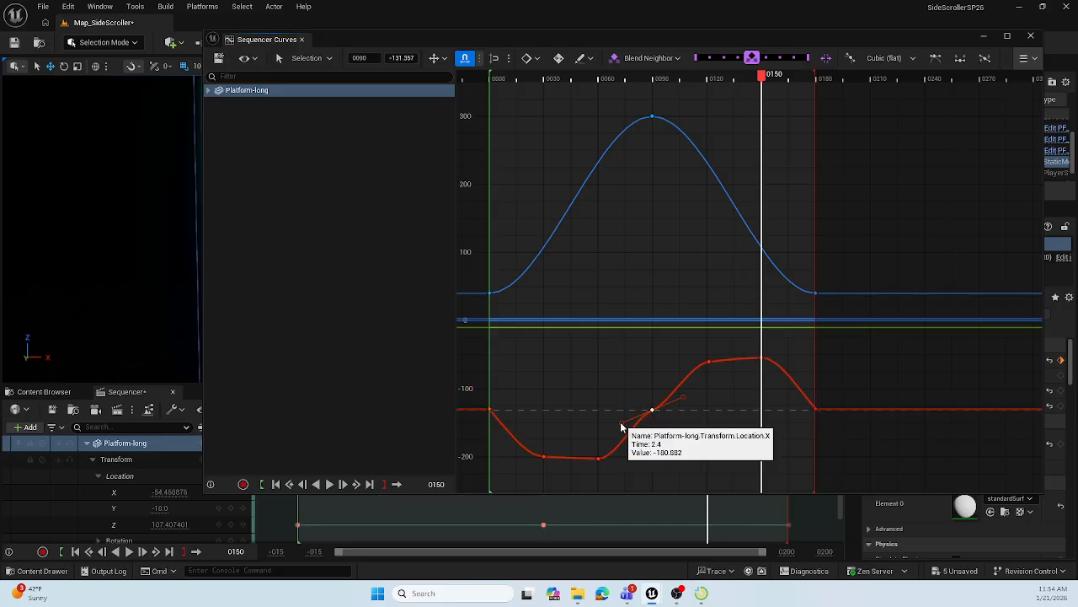
{"action": "left_click_drag", "start_coordinate": [624, 429], "coordinate": [630, 434]}
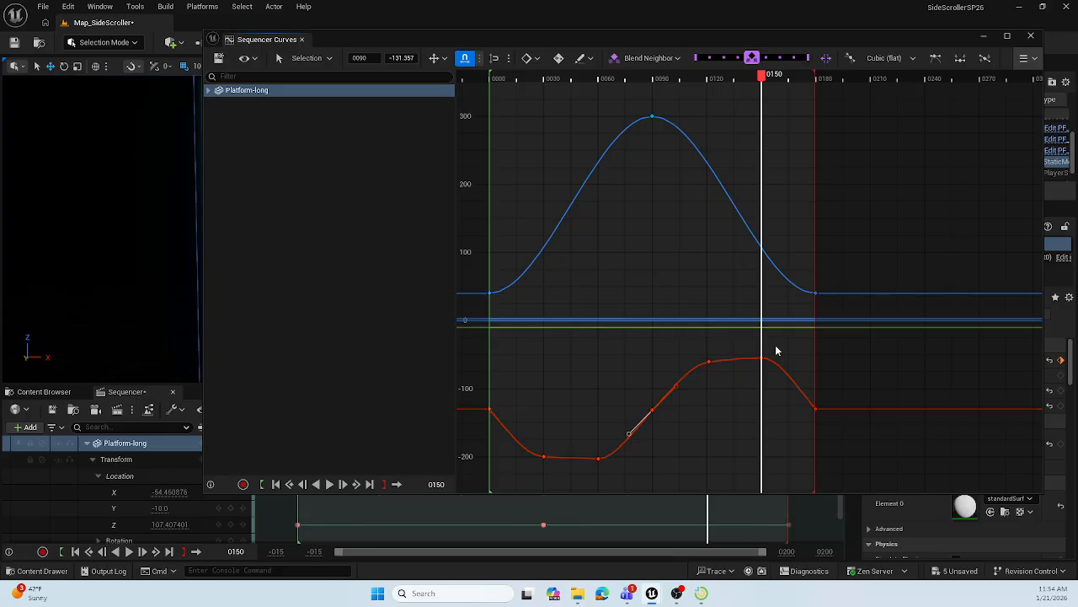
Lower the X curve's key at frame 150 to about -61.06, level with the key at frame 121
{"action": "left_click_drag", "start_coordinate": [677, 344], "coordinate": [792, 383]}
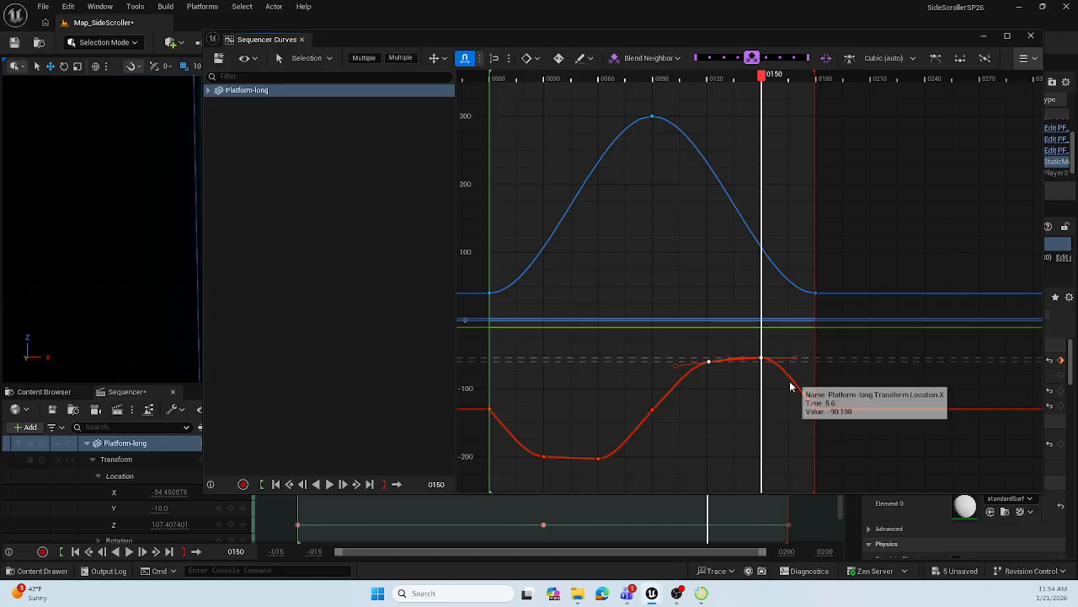
{"action": "left_click", "coordinate": [744, 404]}
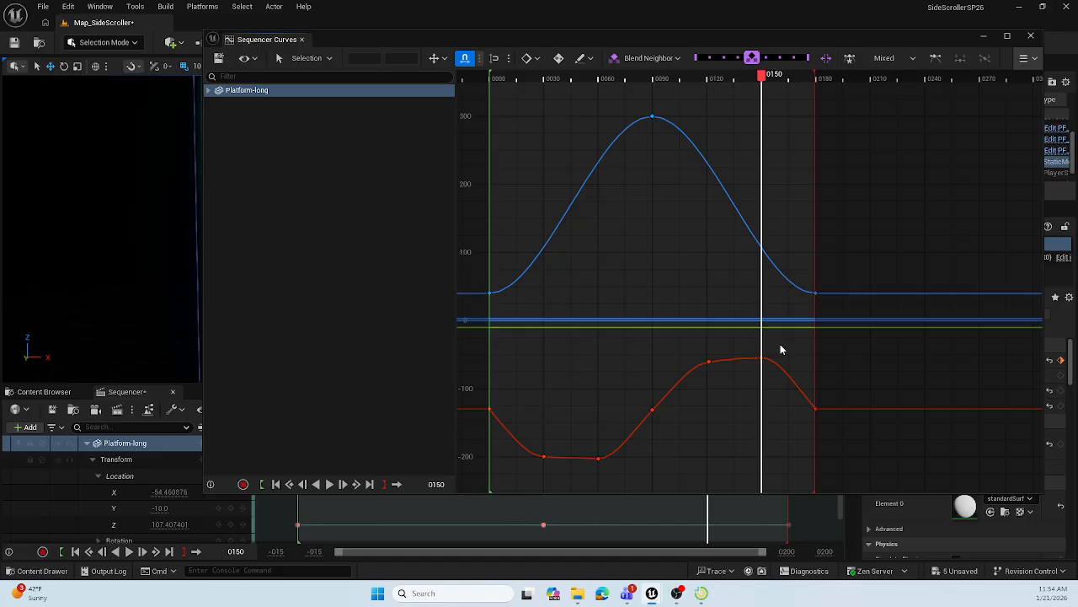
{"action": "left_click_drag", "start_coordinate": [780, 343], "coordinate": [761, 364]}
{"action": "mouse_move", "coordinate": [761, 363]}
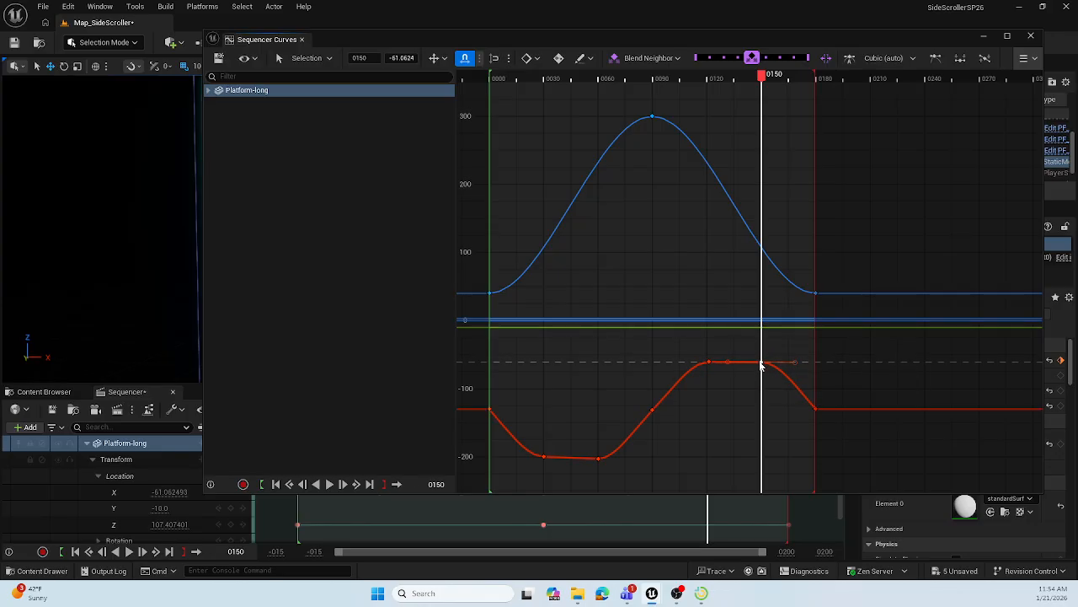
Move the X curve's frame 60 key to frame 61 at about -201.89, and close the curve editor
{"action": "left_click", "coordinate": [598, 460]}
{"action": "left_click_drag", "start_coordinate": [598, 462], "coordinate": [599, 461]}
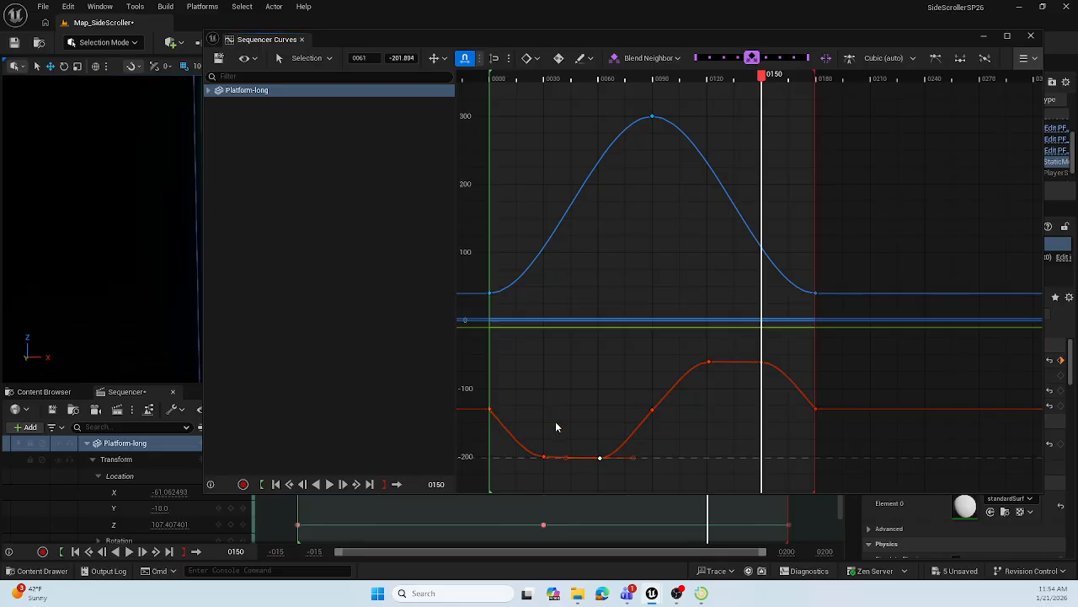
{"action": "left_click", "coordinate": [497, 411]}
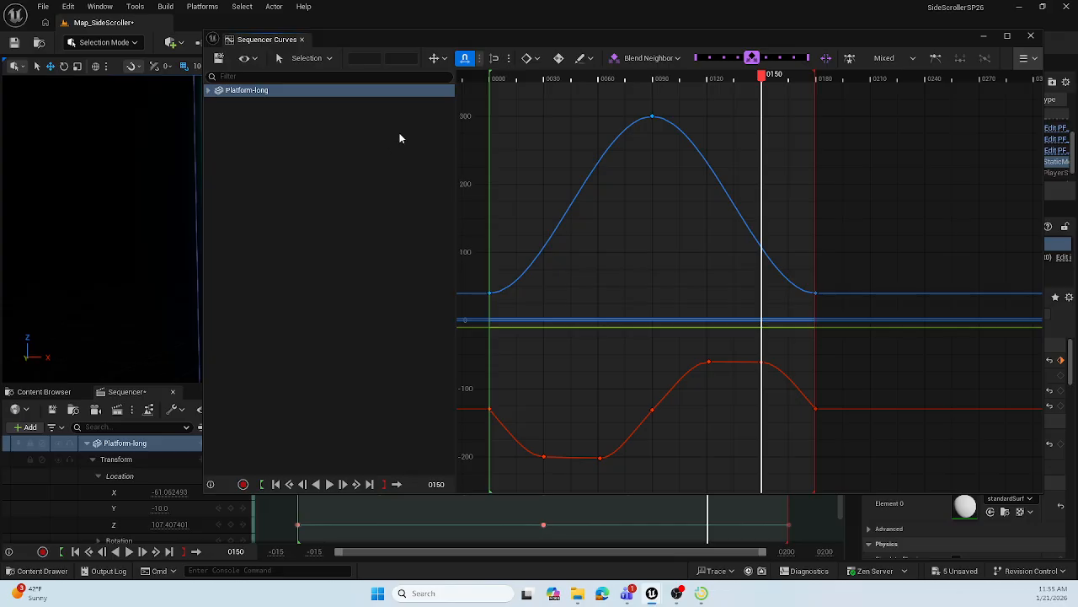
{"action": "left_click", "coordinate": [1032, 37]}
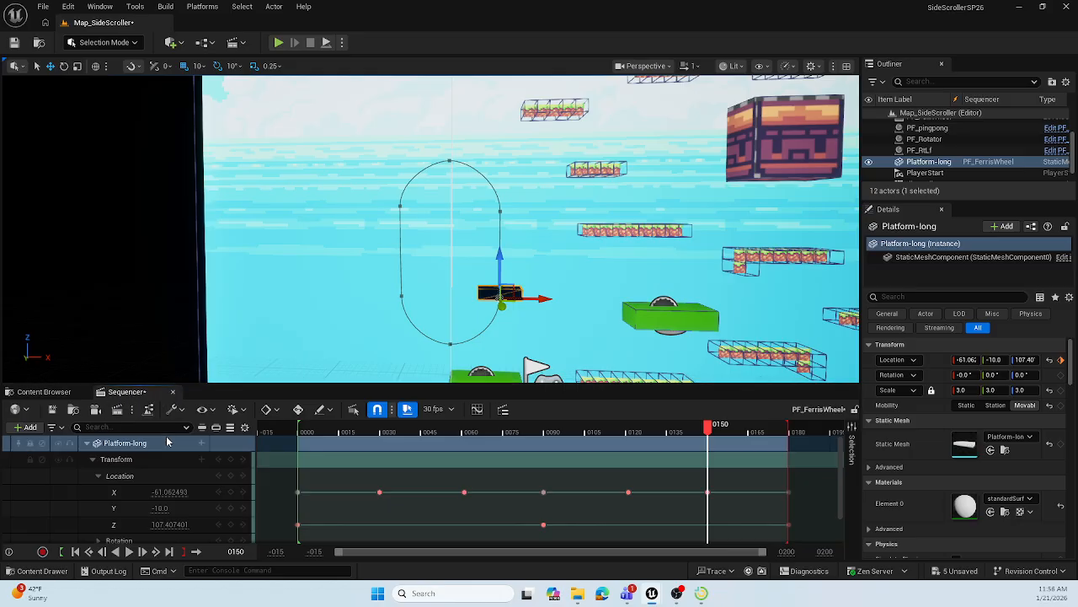
Look through the Platform-long's physics, collision, lighting and rendering properties for a looping option and search its details for "loop"
{"action": "scroll", "coordinate": [959, 422], "scroll_direction": "down", "scroll_amount": 2}
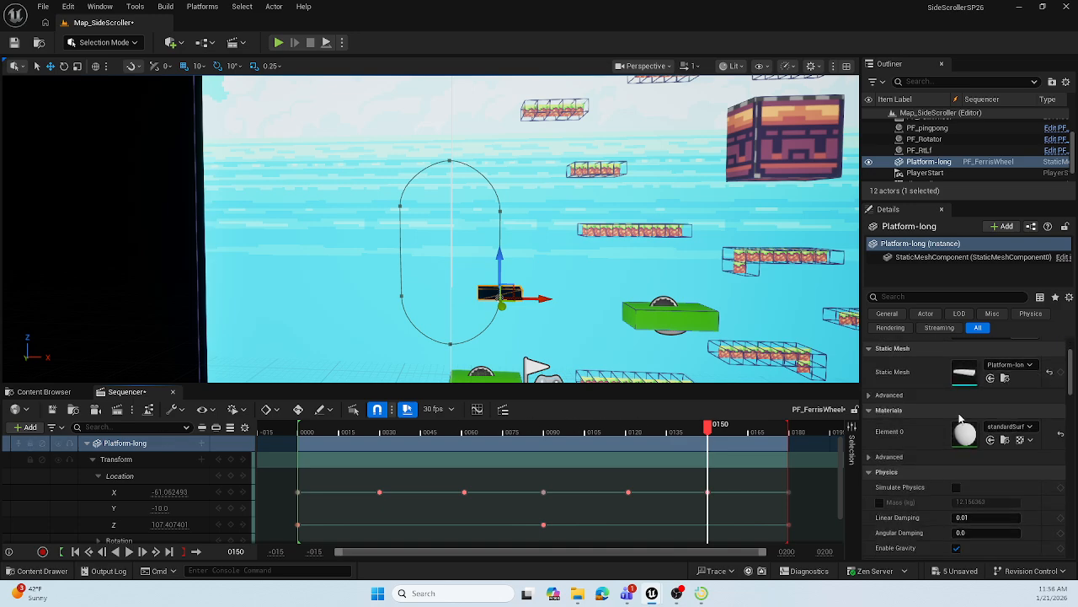
{"action": "scroll", "coordinate": [962, 413], "scroll_direction": "down", "scroll_amount": 3}
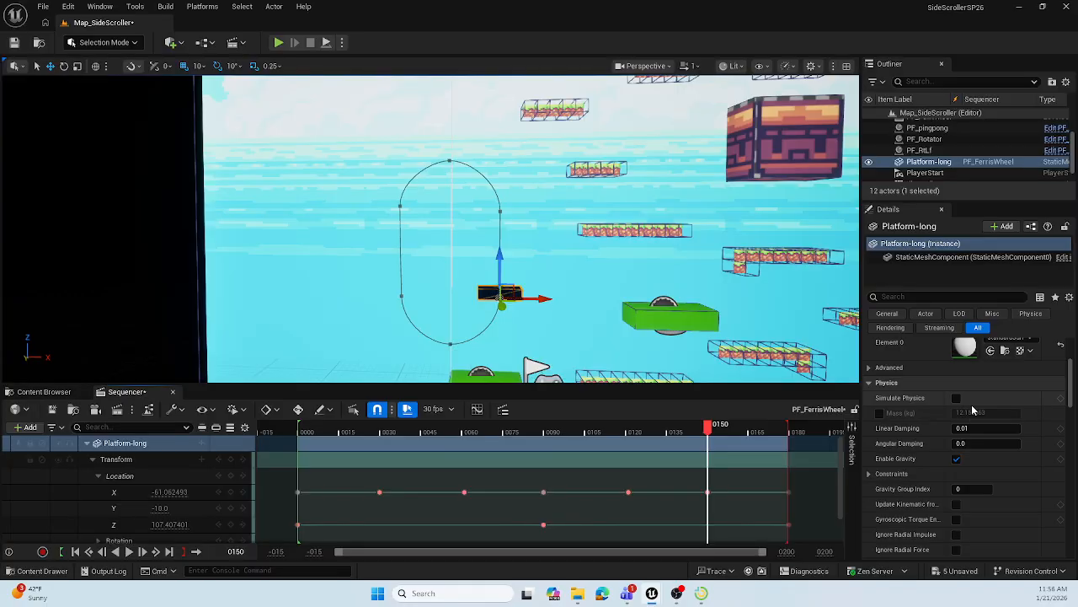
{"action": "scroll", "coordinate": [968, 406], "scroll_direction": "down", "scroll_amount": 5}
{"action": "scroll", "coordinate": [974, 406], "scroll_direction": "down", "scroll_amount": 6}
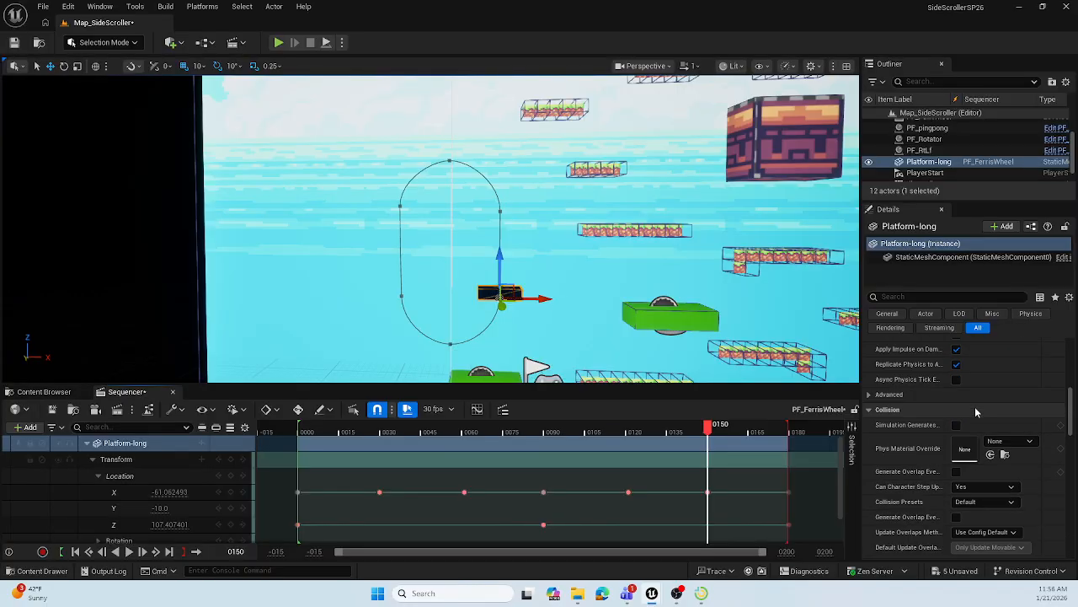
{"action": "scroll", "coordinate": [977, 413], "scroll_direction": "down", "scroll_amount": 3}
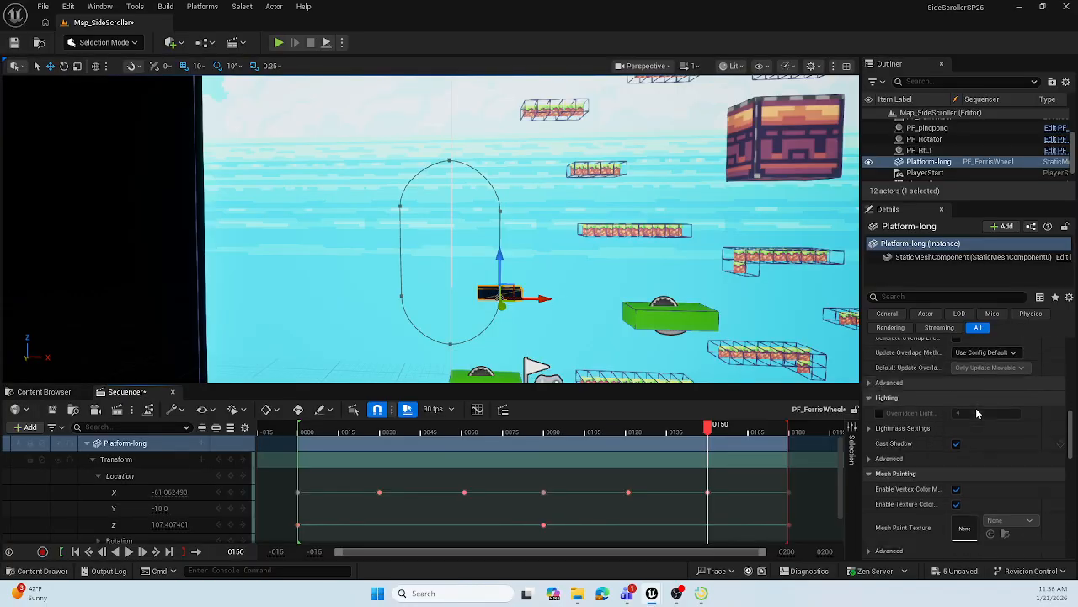
{"action": "scroll", "coordinate": [976, 417], "scroll_direction": "up", "scroll_amount": 7}
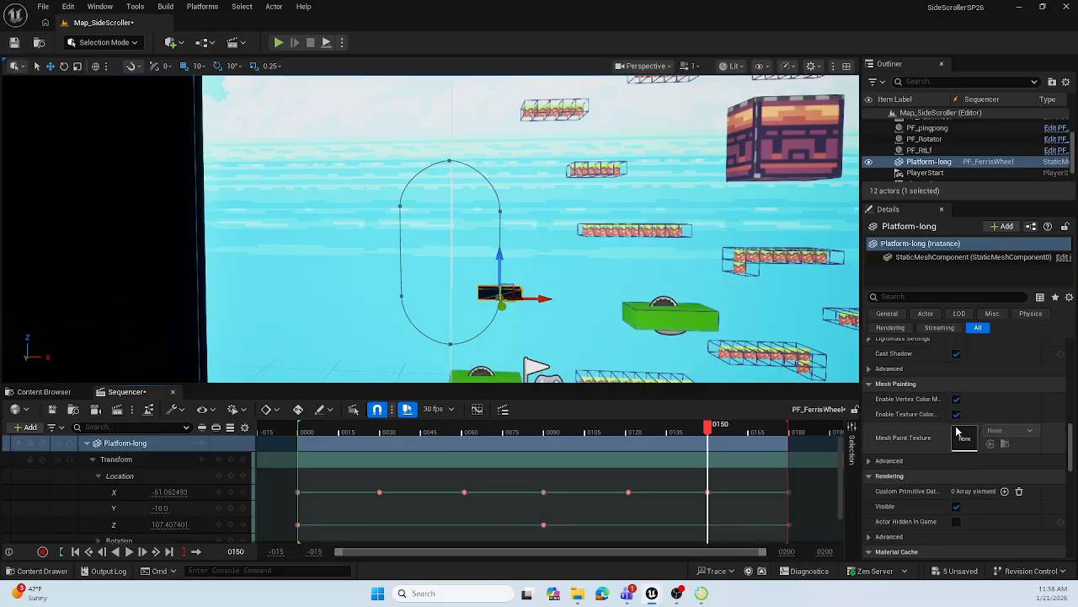
{"action": "scroll", "coordinate": [968, 447], "scroll_direction": "up", "scroll_amount": 6}
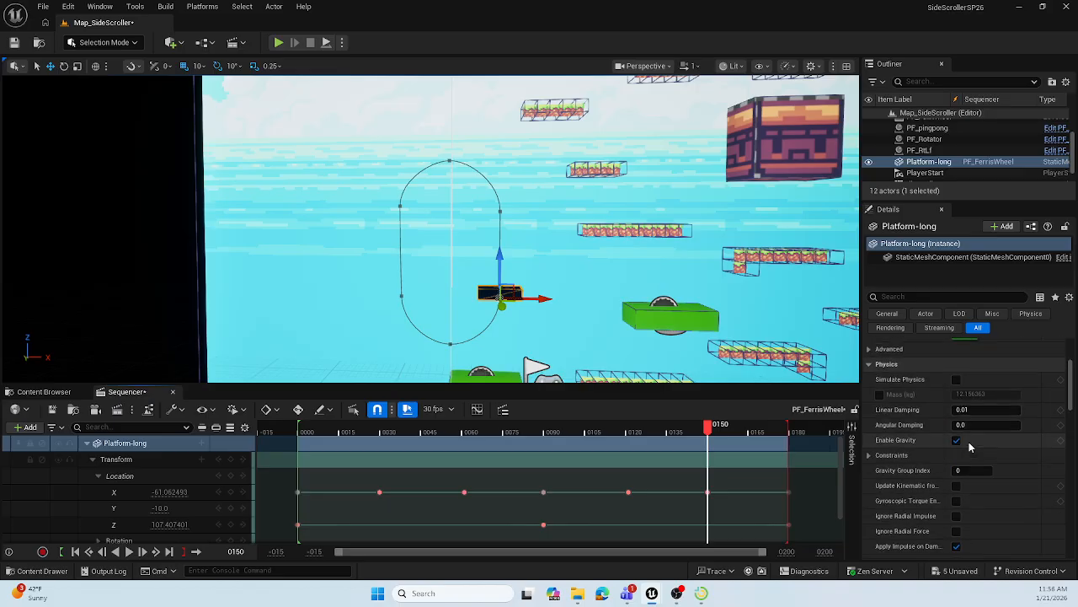
{"action": "left_click", "coordinate": [930, 297]}
{"action": "type", "text": "loop"}
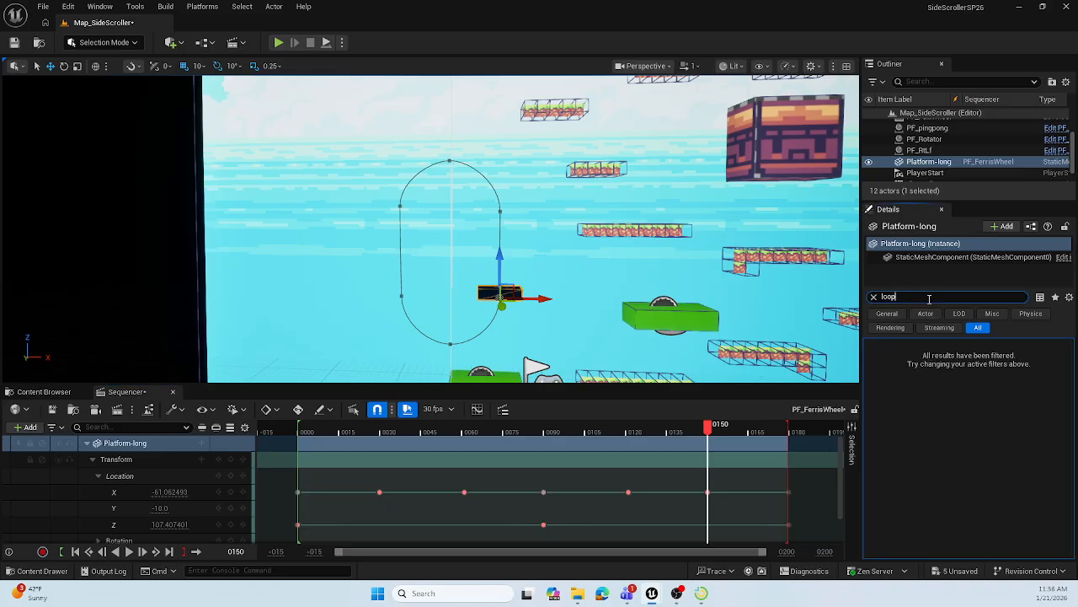
Clear the details search filter and save the PF_FerrisWheel sequence
{"action": "left_click", "coordinate": [874, 296]}
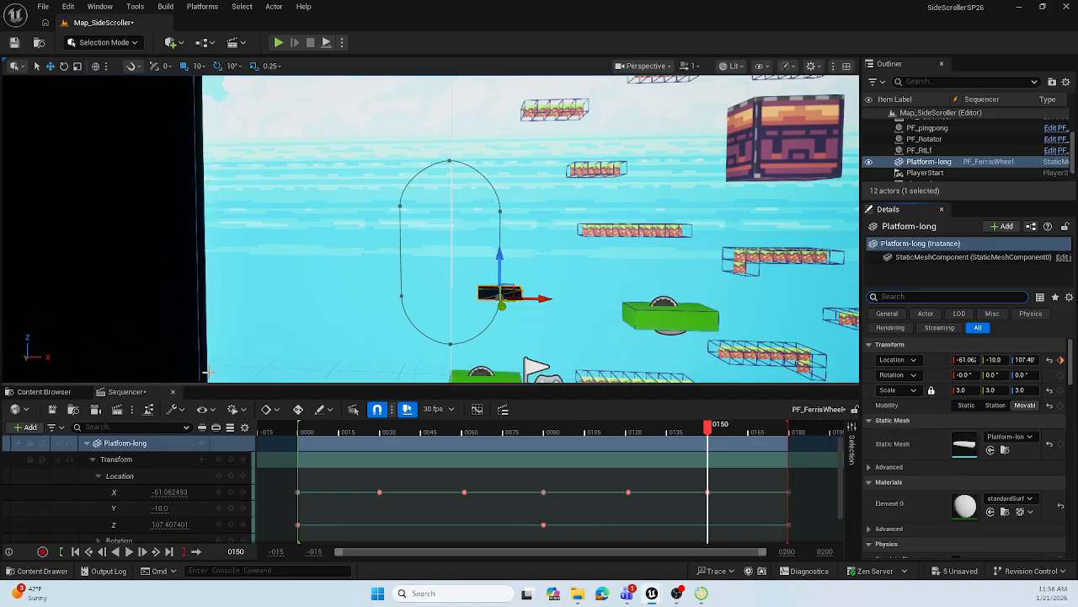
{"action": "left_click", "coordinate": [53, 410]}
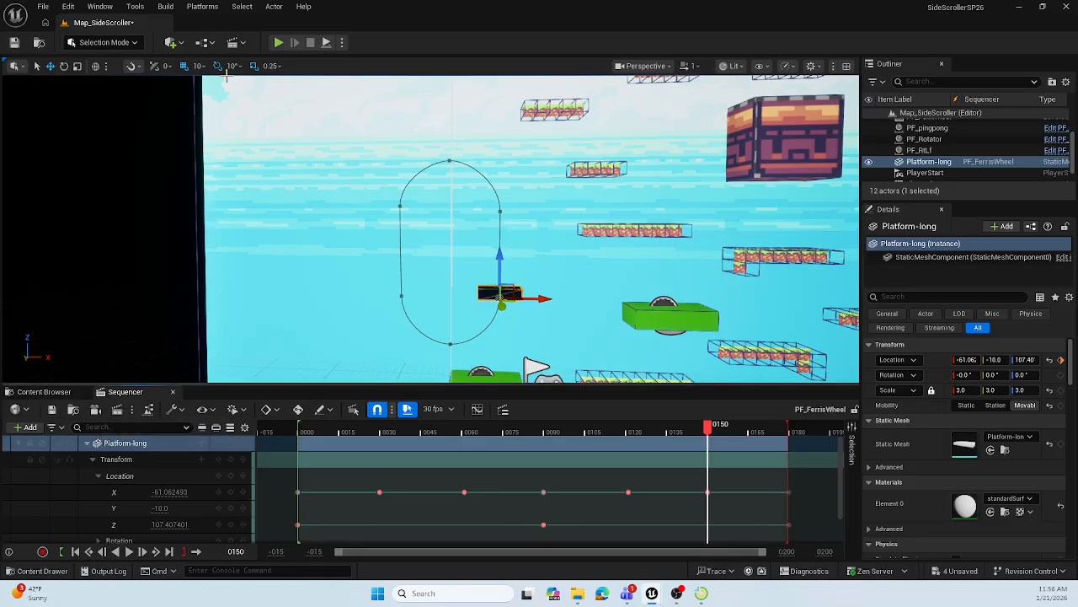
Locate the PF_FerrisWheel level sequence asset in the Assets folder and view the whole level around the platform's path
{"action": "left_click", "coordinate": [50, 392]}
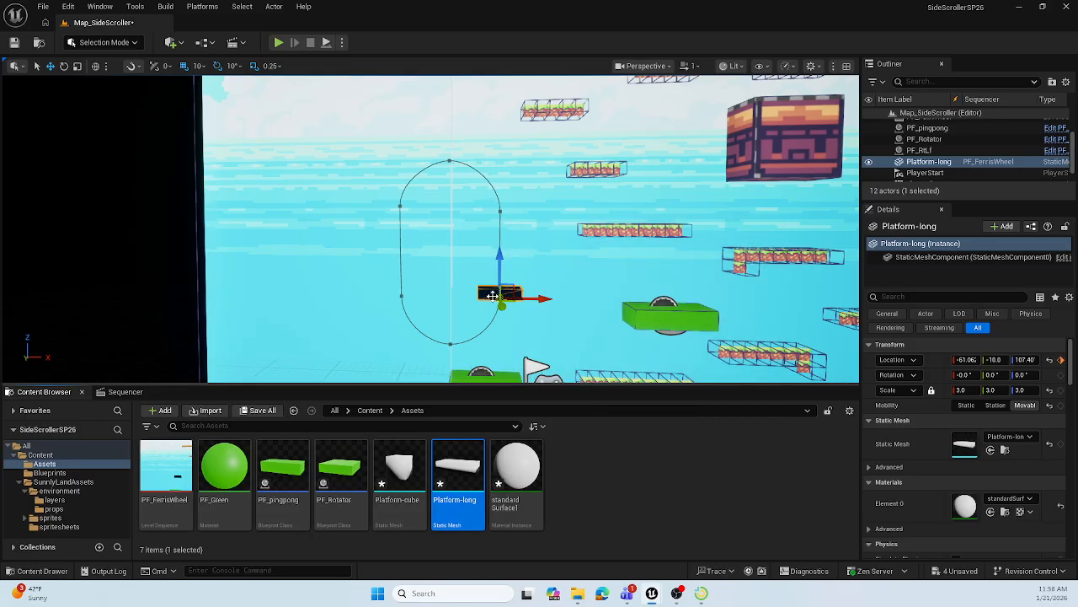
{"action": "left_click", "coordinate": [648, 513]}
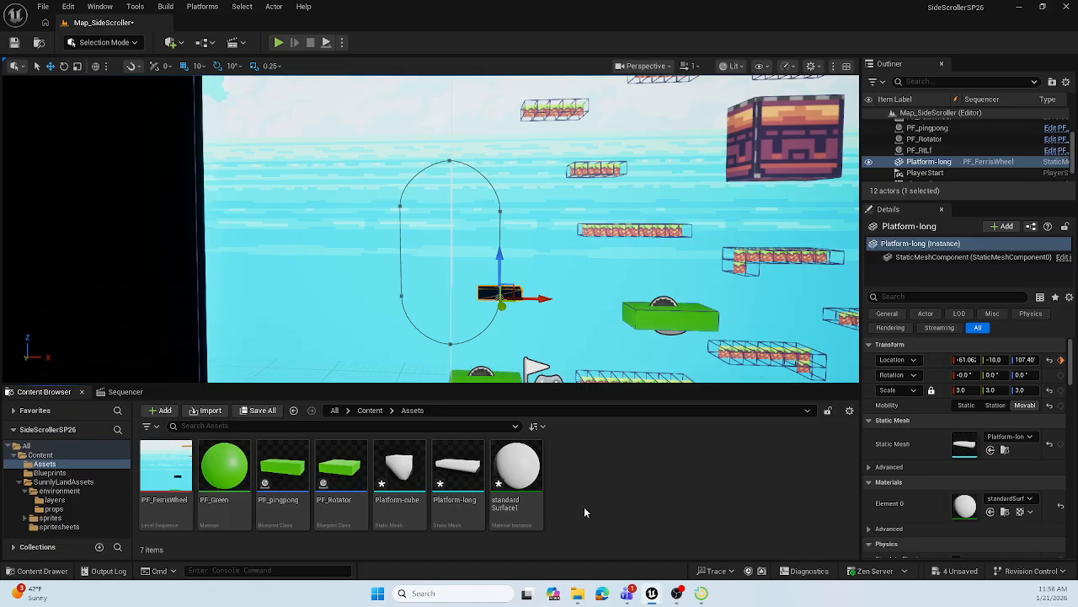
{"action": "left_click", "coordinate": [164, 480]}
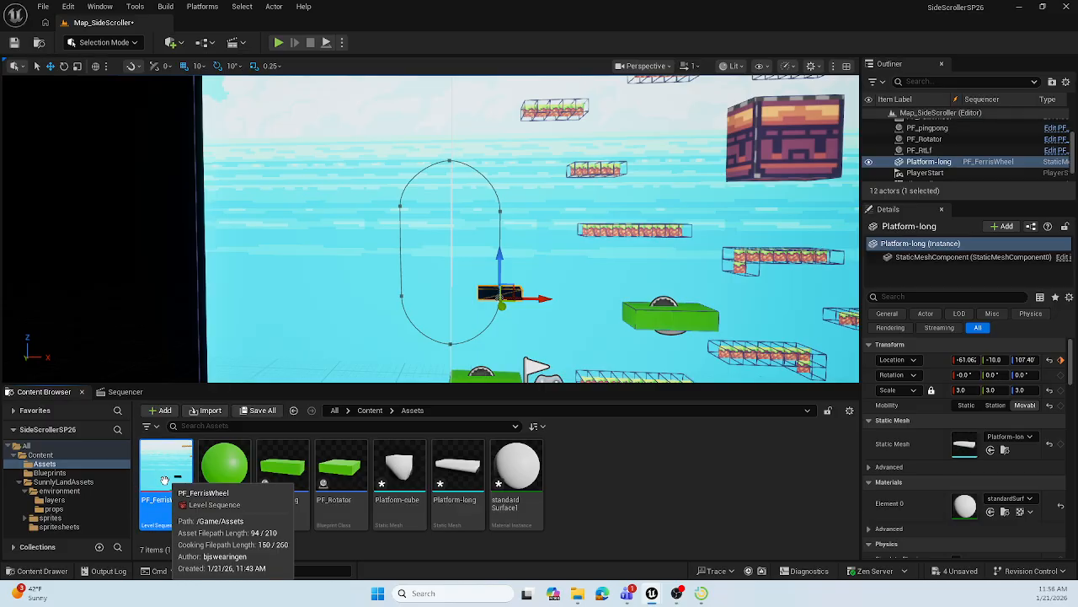
{"action": "scroll", "coordinate": [566, 249], "scroll_direction": "down", "scroll_amount": 5}
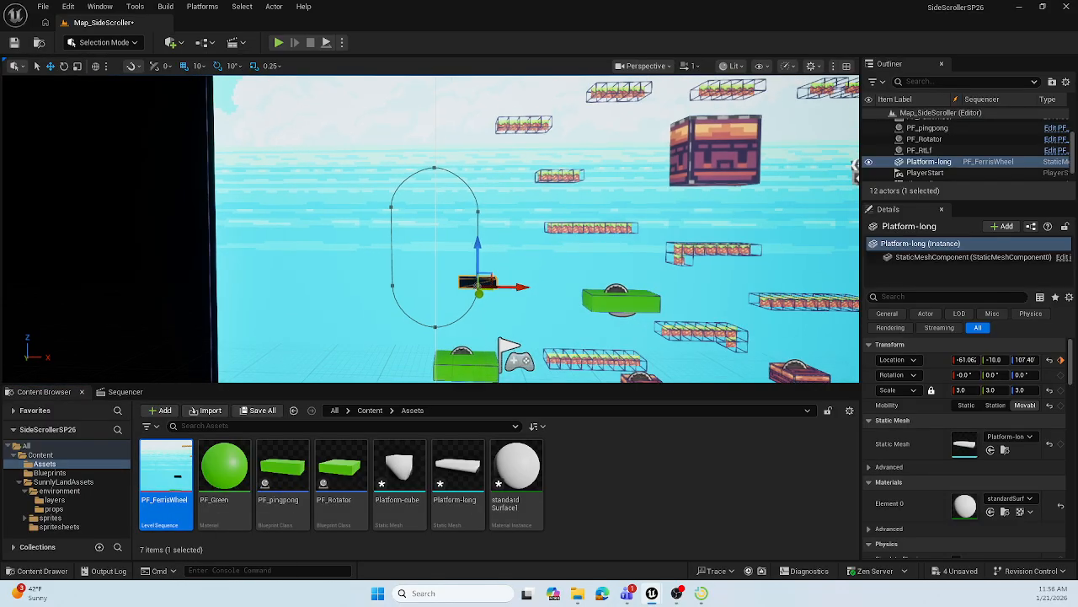
{"action": "scroll", "coordinate": [568, 250], "scroll_direction": "down", "scroll_amount": 2}
{"action": "middle_click_drag", "start_coordinate": [569, 250], "coordinate": [571, 235]}
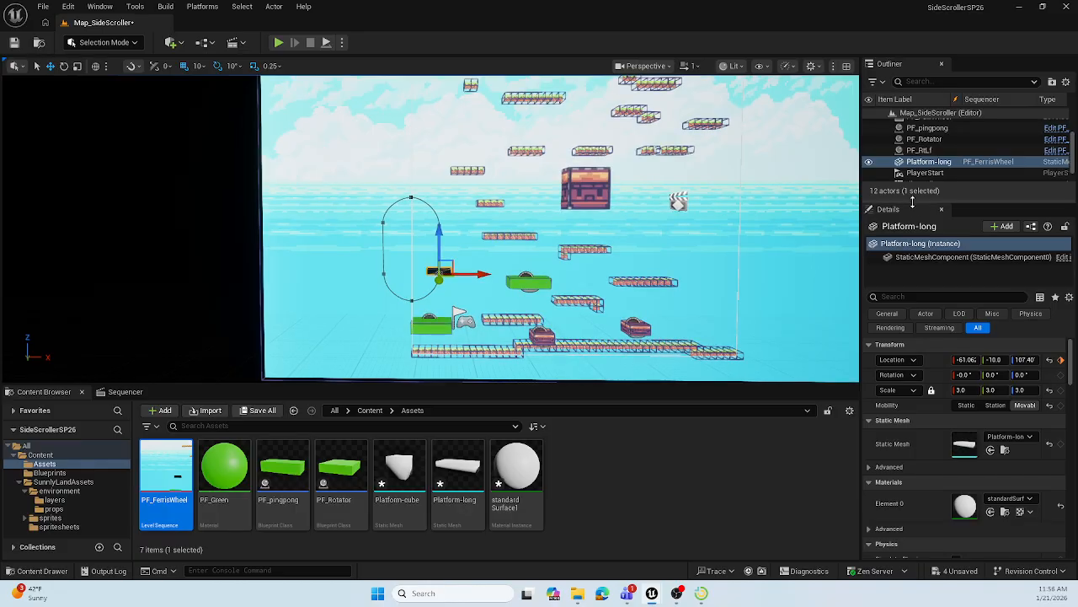
Enlarge the actor list so full names and types fit, and select the PF_FerrisWheel level sequence actor
{"action": "left_click_drag", "start_coordinate": [912, 201], "coordinate": [905, 286]}
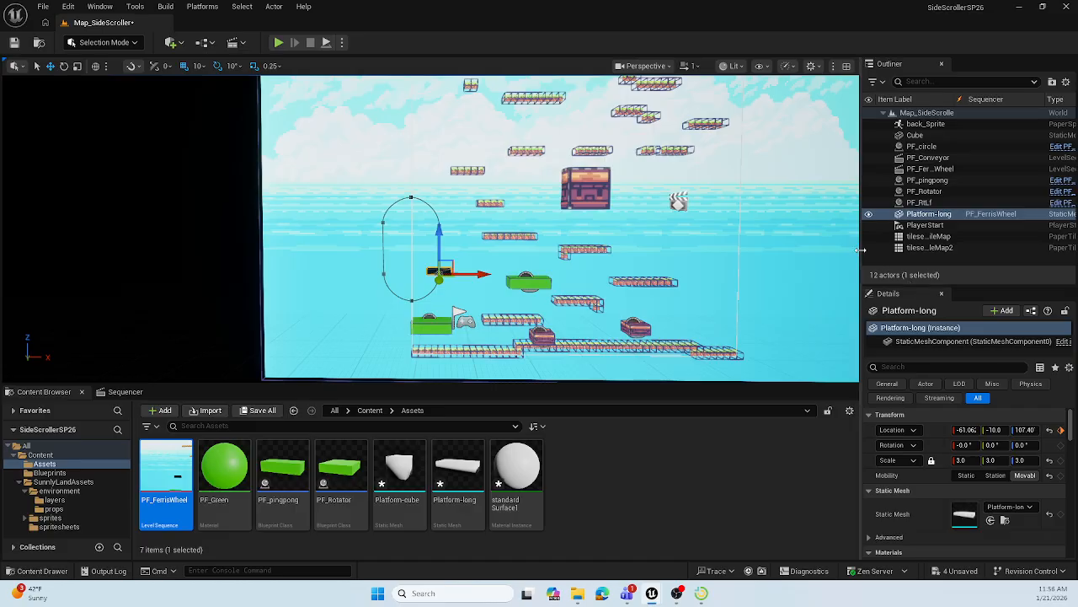
{"action": "left_click_drag", "start_coordinate": [860, 249], "coordinate": [802, 249]}
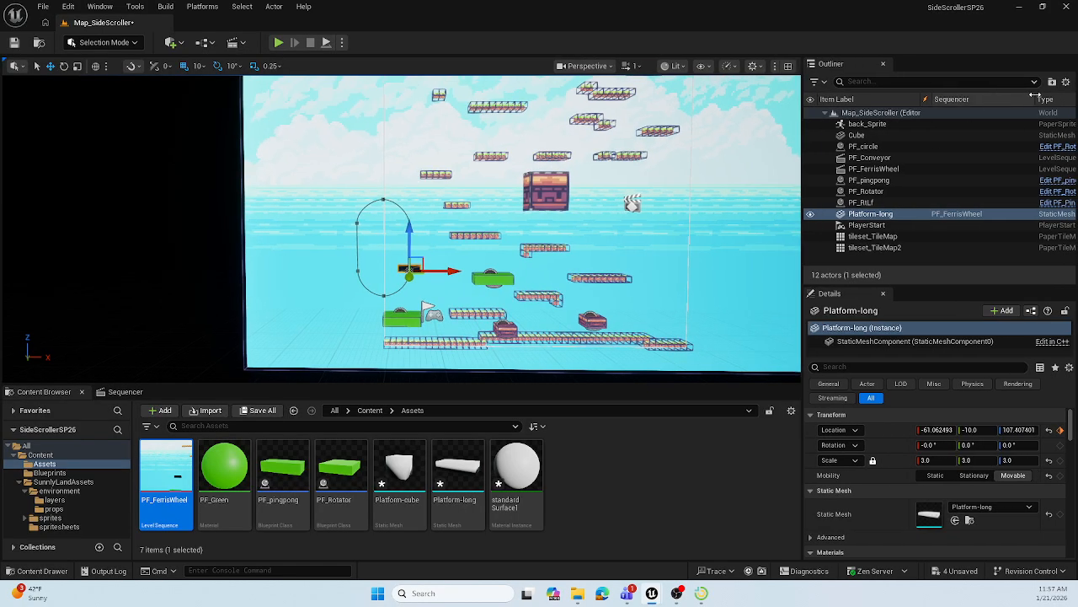
{"action": "left_click_drag", "start_coordinate": [1042, 100], "coordinate": [983, 101]}
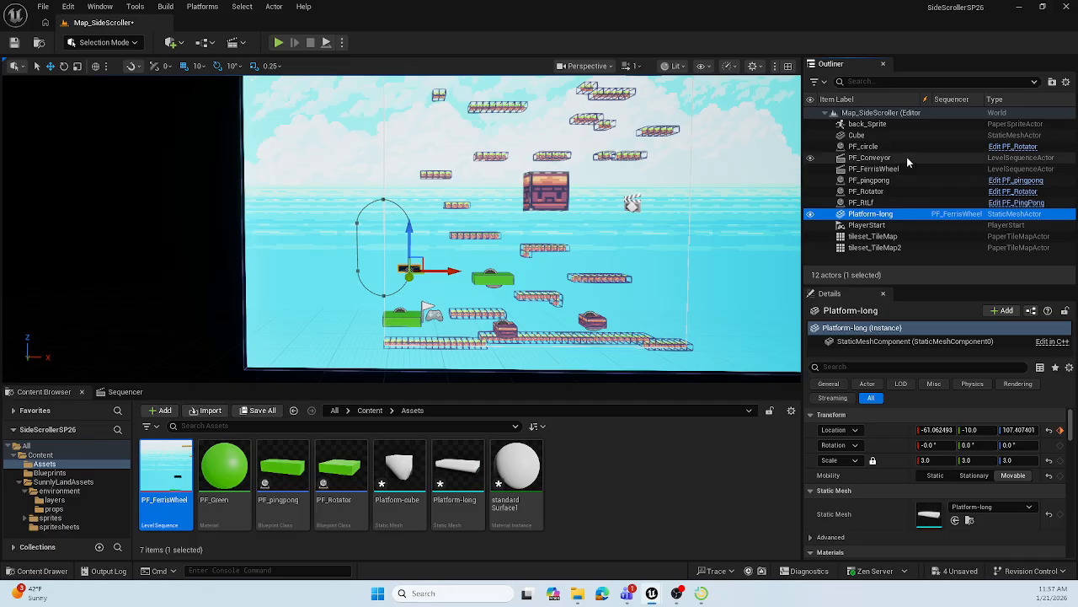
{"action": "left_click", "coordinate": [883, 171]}
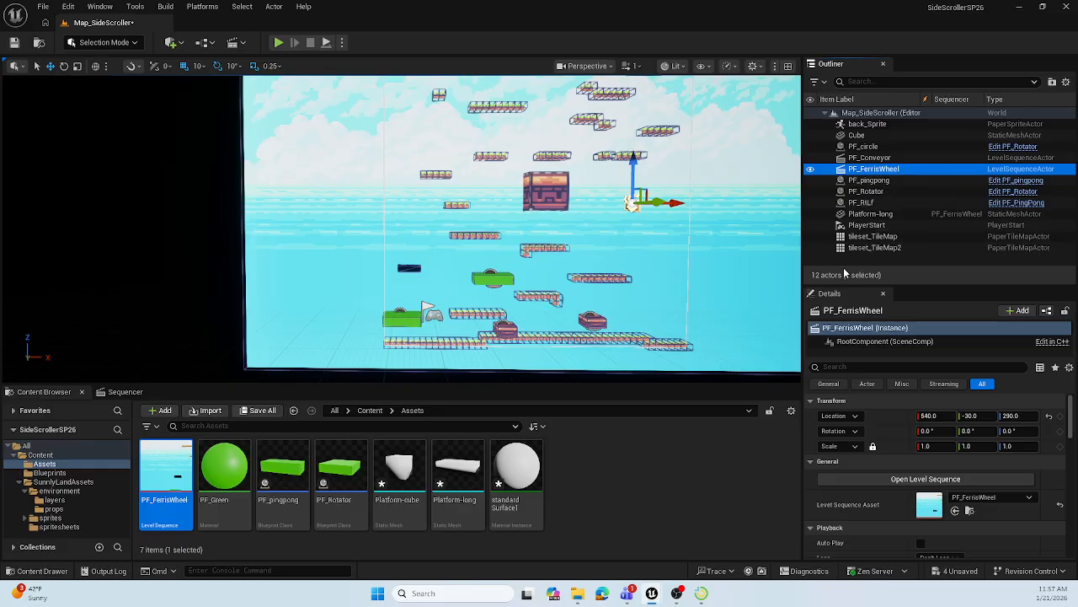
Set the playback Loop option of the PF_FerrisWheel actor to Loop Indefinitely
{"action": "left_click_drag", "start_coordinate": [851, 285], "coordinate": [851, 231]}
{"action": "scroll", "coordinate": [901, 352], "scroll_direction": "down", "scroll_amount": 3}
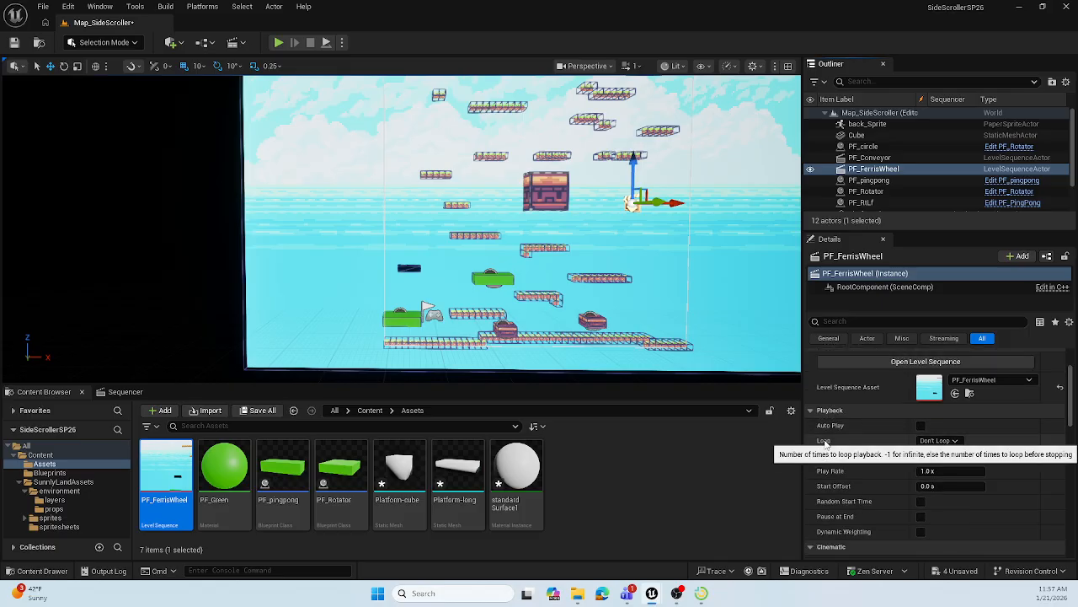
{"action": "left_click", "coordinate": [939, 441]}
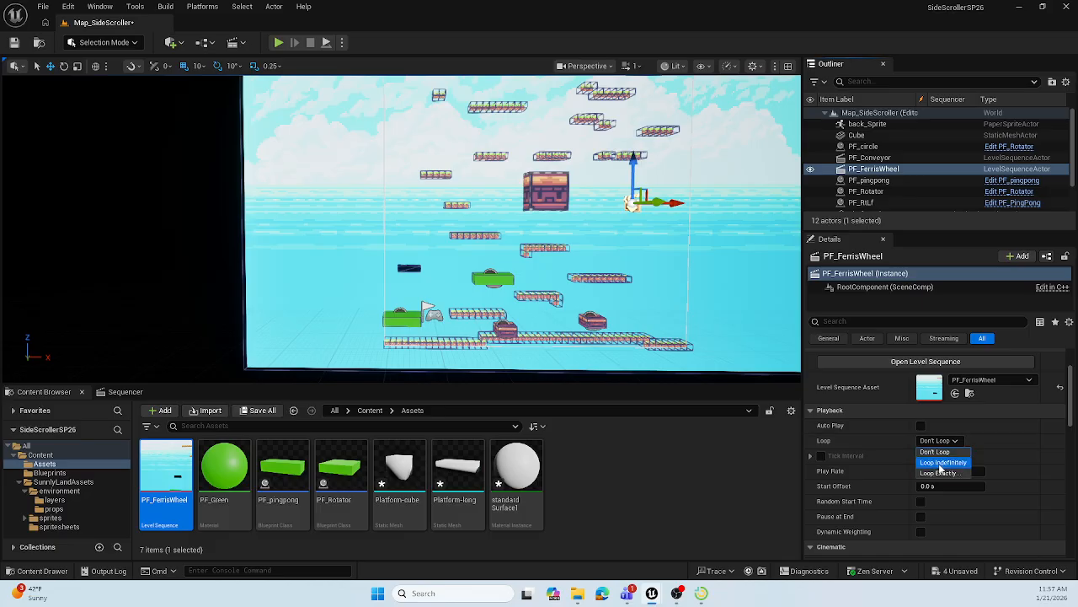
{"action": "left_click", "coordinate": [944, 462]}
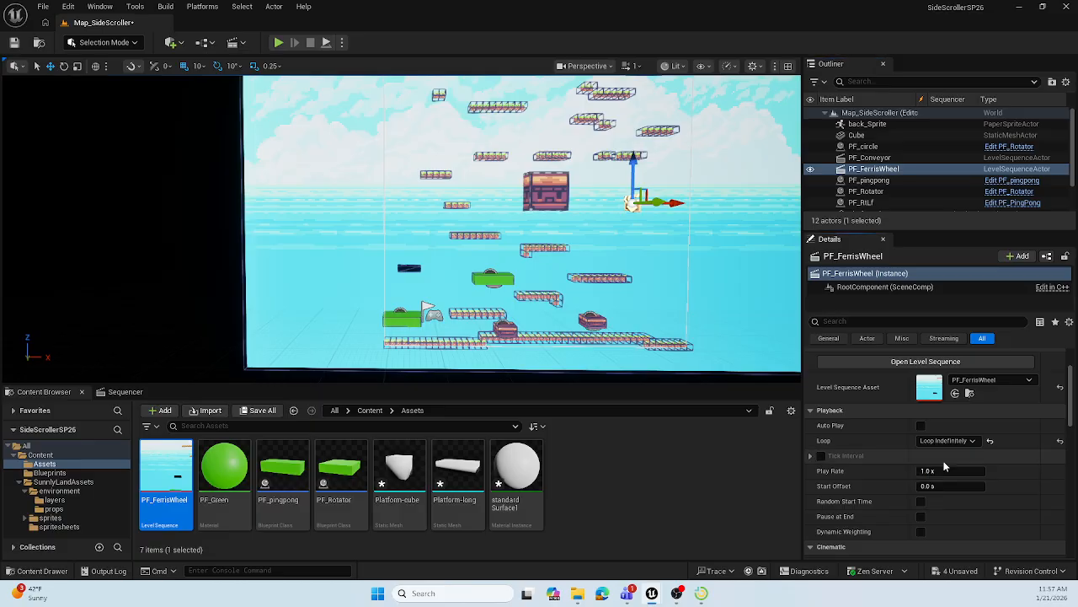
Try the Loop Exactly option for the playback loop and switch back to Loop Indefinitely
{"action": "left_click", "coordinate": [945, 440]}
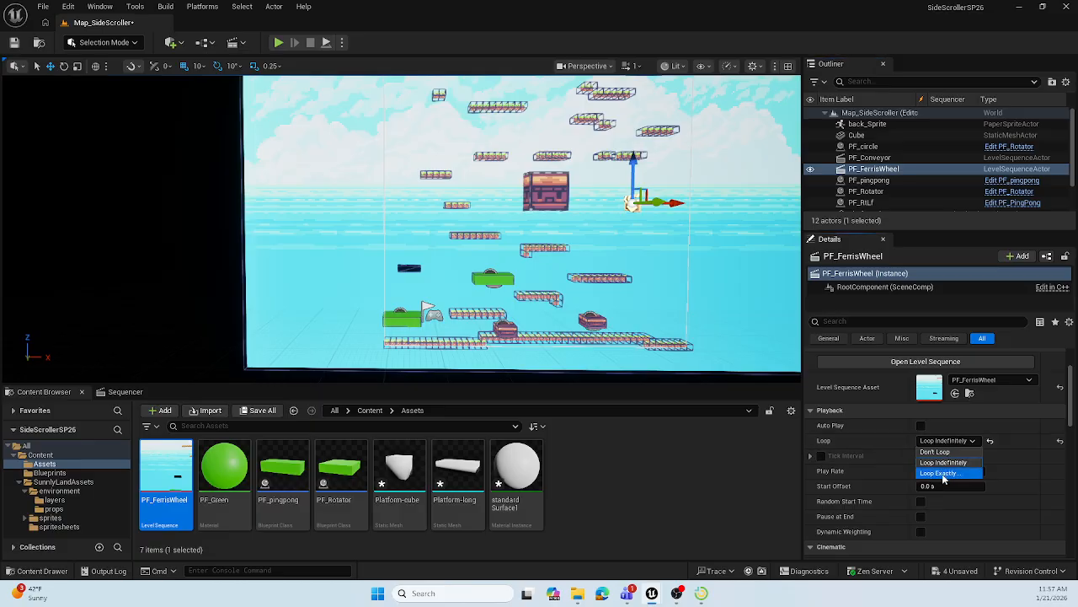
{"action": "left_click", "coordinate": [944, 463]}
{"action": "left_click", "coordinate": [943, 440]}
{"action": "left_click", "coordinate": [944, 478]}
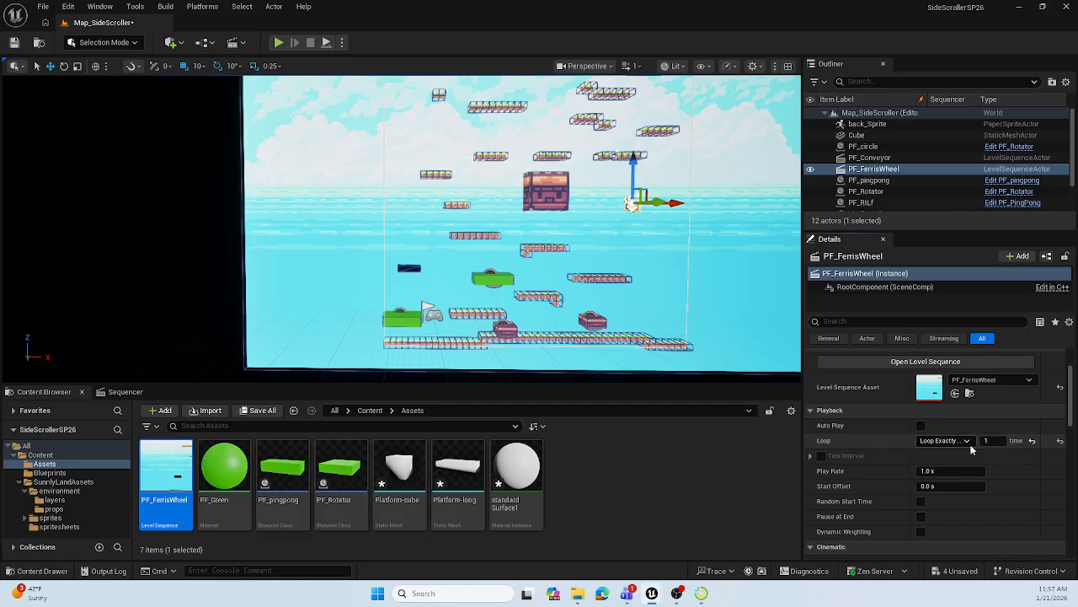
{"action": "left_click", "coordinate": [943, 445]}
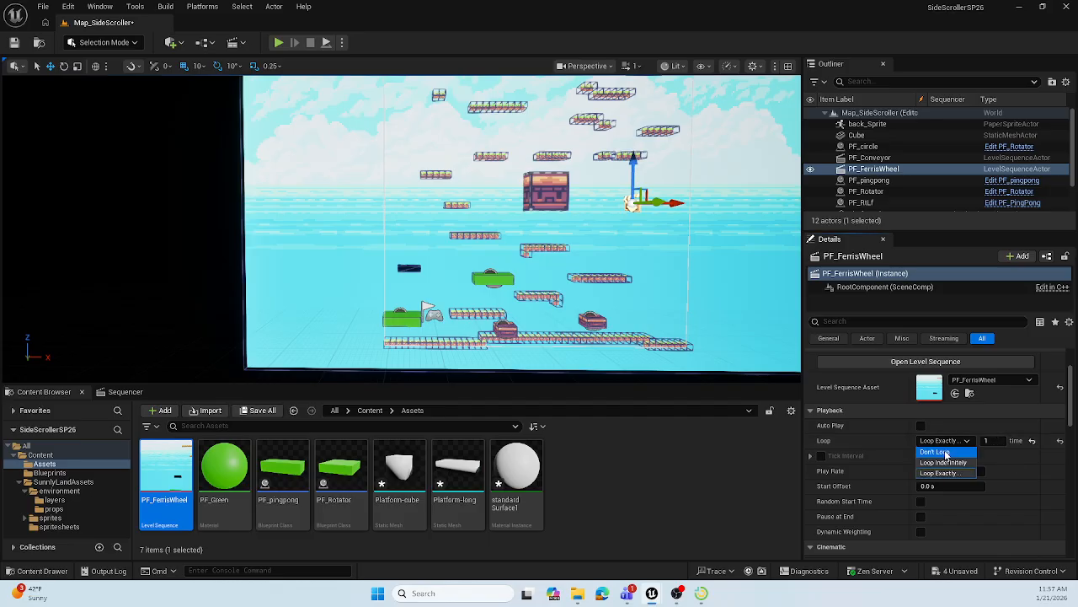
{"action": "left_click", "coordinate": [941, 463]}
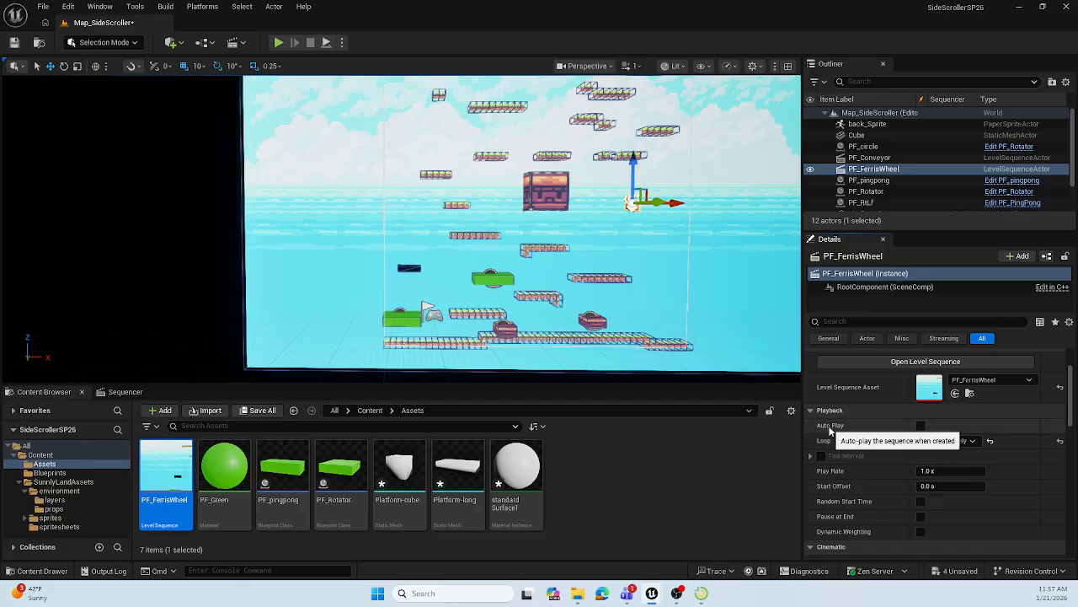
Enable Auto Play for the PF_FerrisWheel actor and check its sequence timeline
{"action": "left_click", "coordinate": [921, 426]}
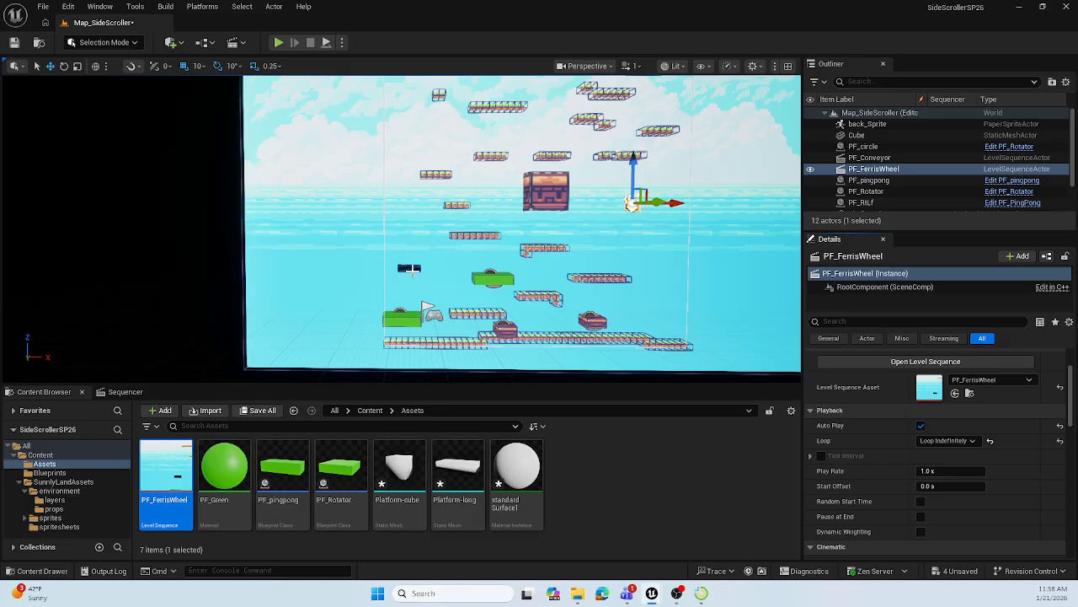
{"action": "left_click", "coordinate": [125, 391]}
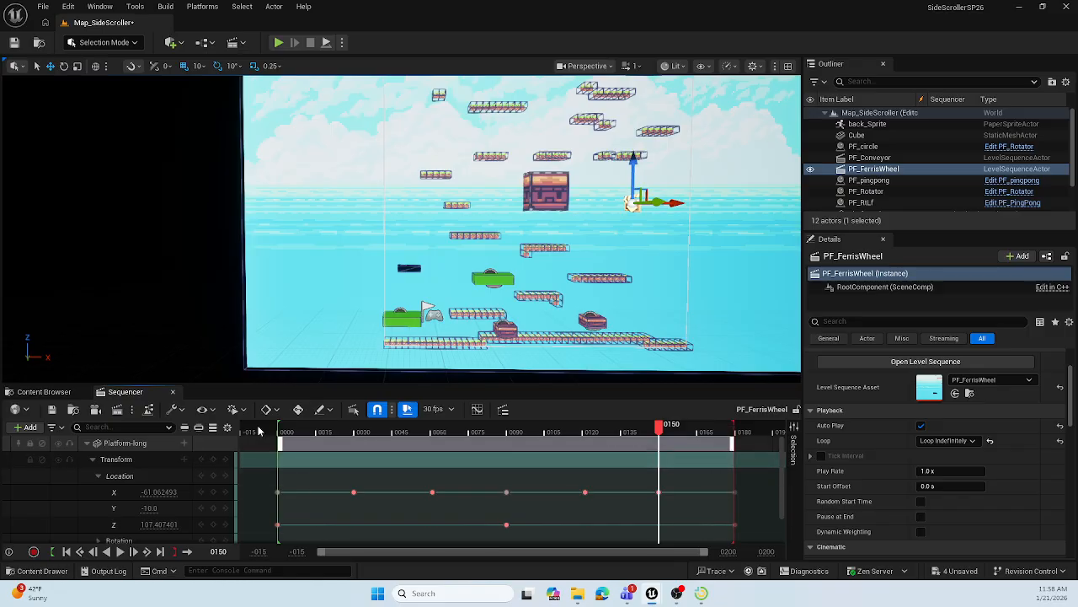
{"action": "left_click", "coordinate": [50, 392]}
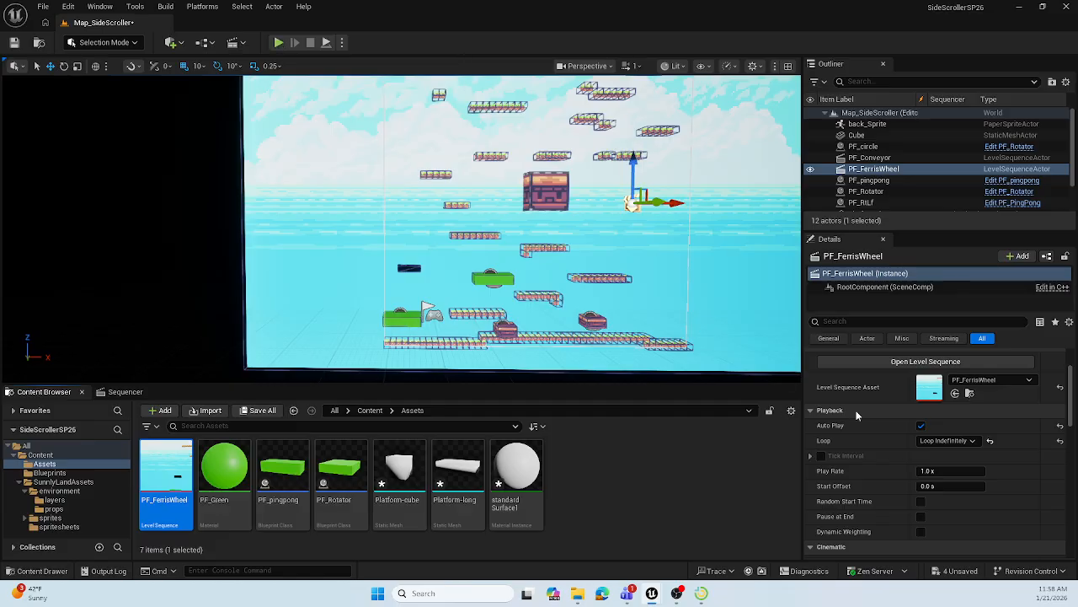
Start a play test of the level and move the fox up the ledges onto the horizontally moving green platform
{"action": "left_click", "coordinate": [279, 43]}
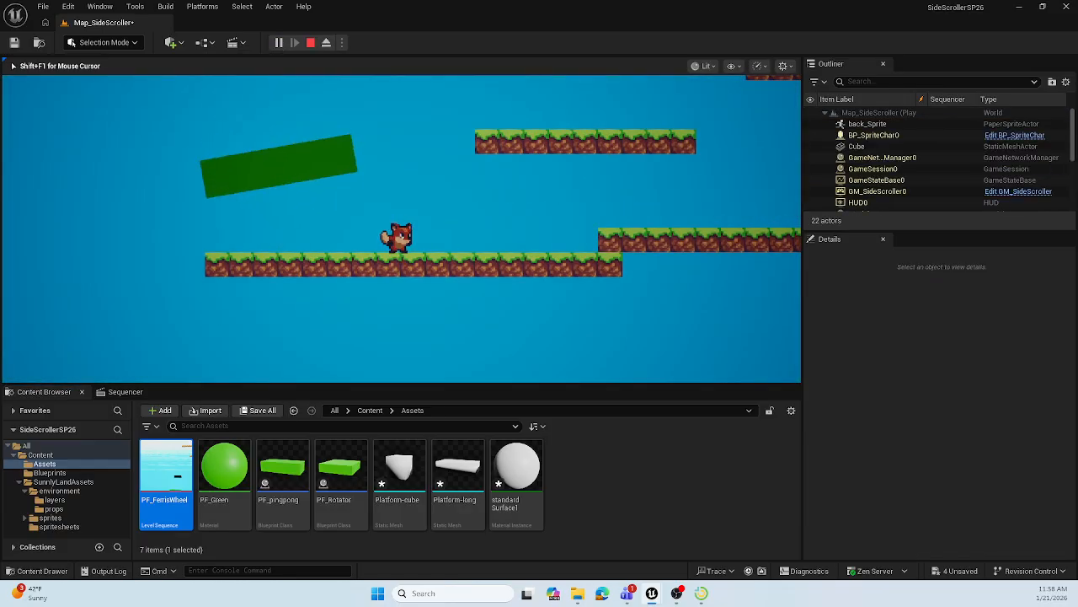
{"action": "key", "text": "d"}
{"action": "key", "text": "space"}
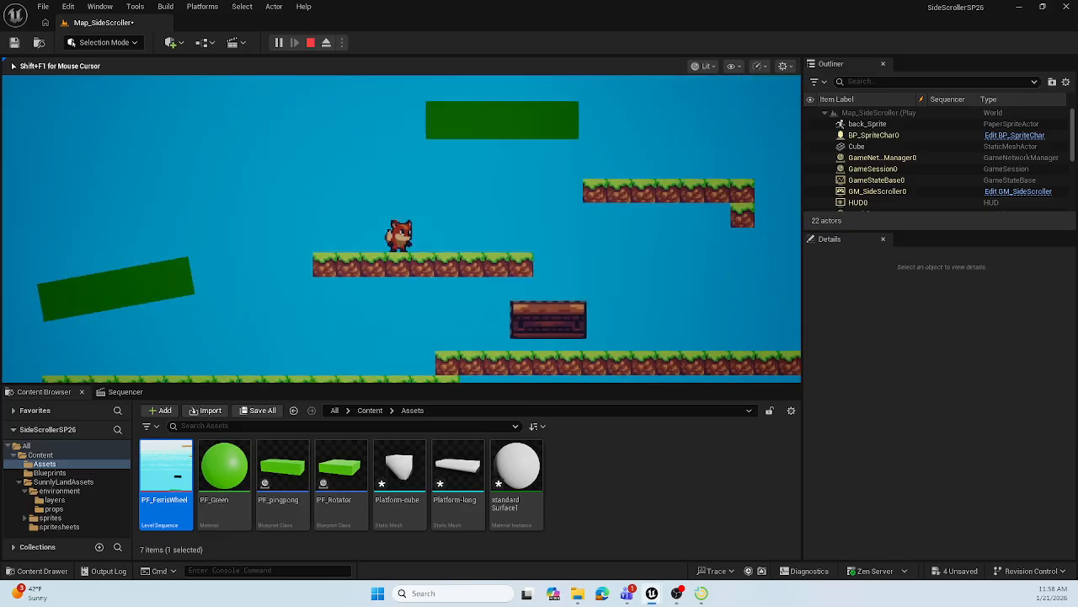
{"action": "key", "text": "d"}
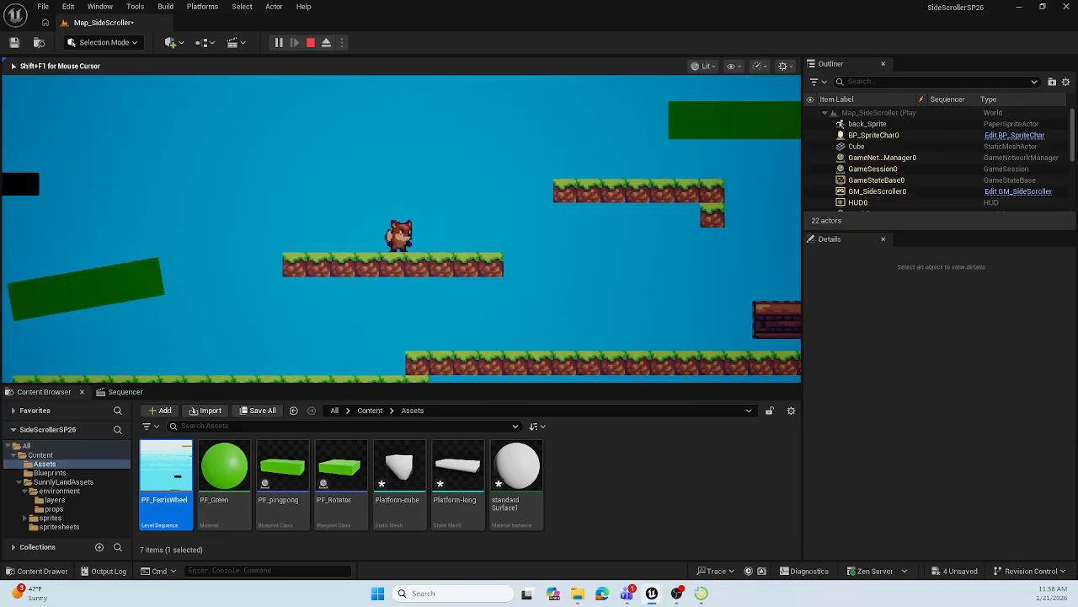
{"action": "key", "text": "a"}
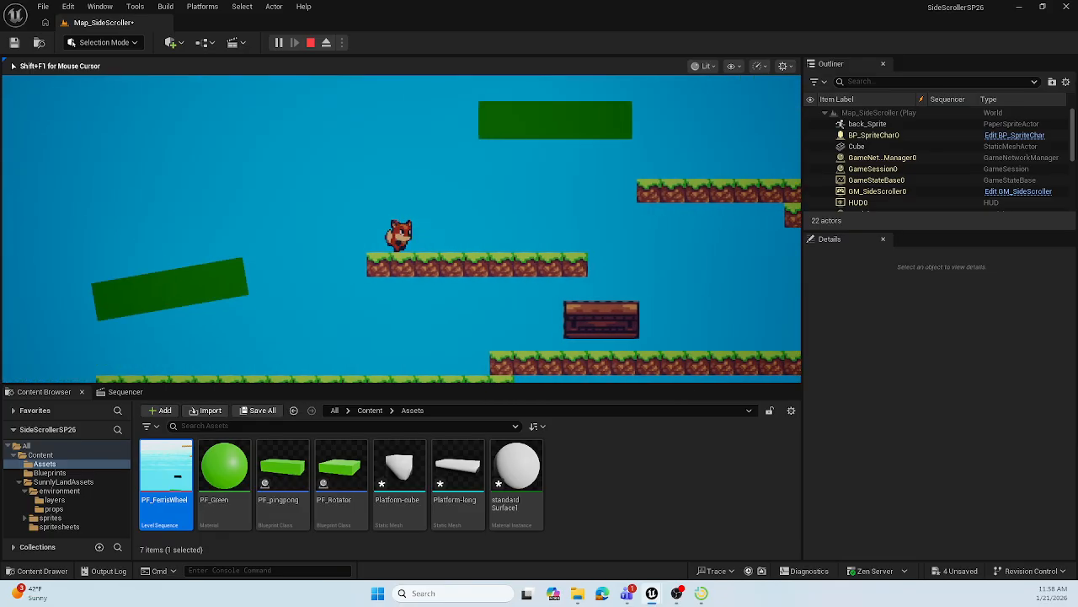
{"action": "key", "text": "d"}
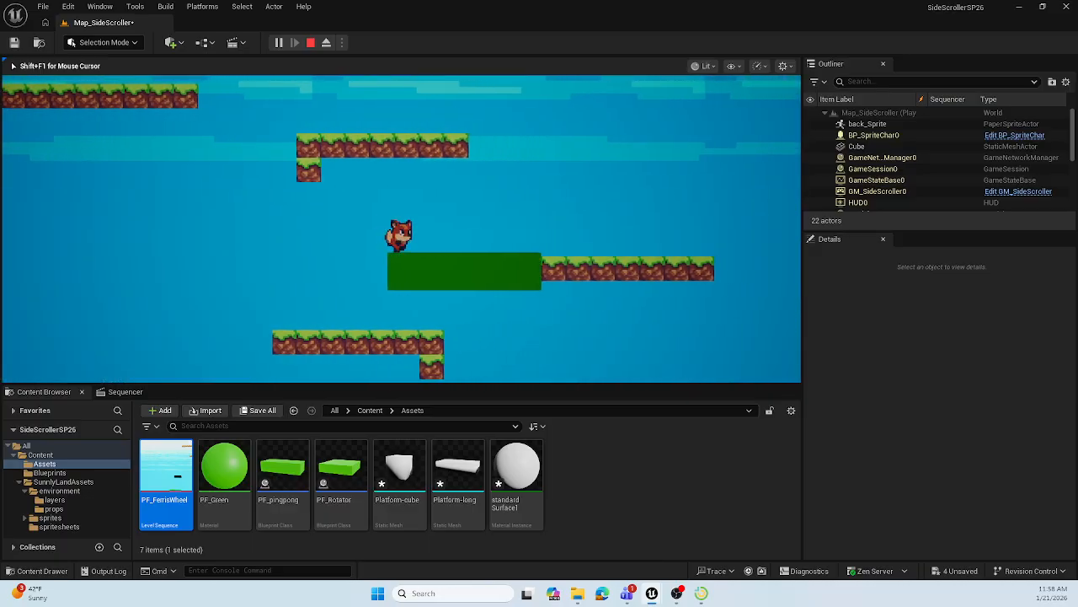
{"action": "key", "text": "a"}
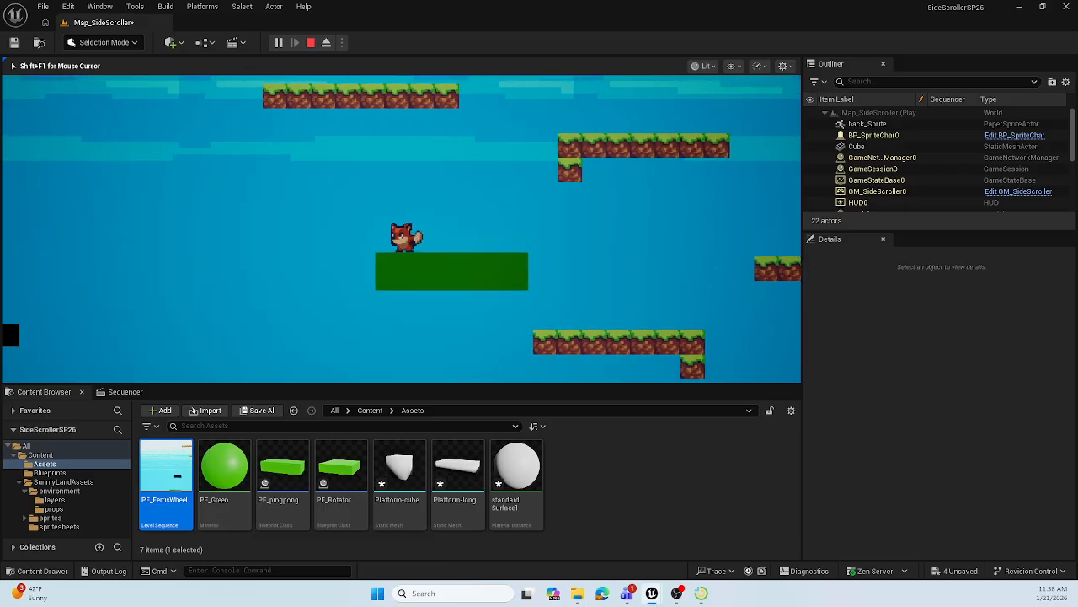
{"action": "key", "text": "d"}
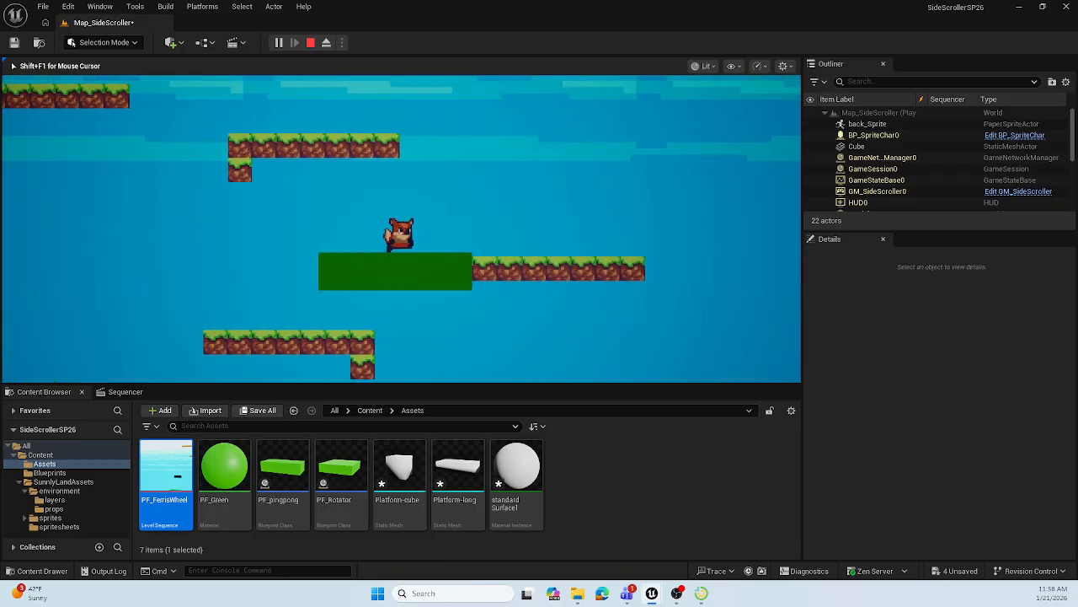
Try jumping the fox from the green platform to the ledge above, and bring it back onto the green platform
{"action": "key", "text": "a"}
{"action": "key", "text": "space"}
{"action": "key", "text": "a"}
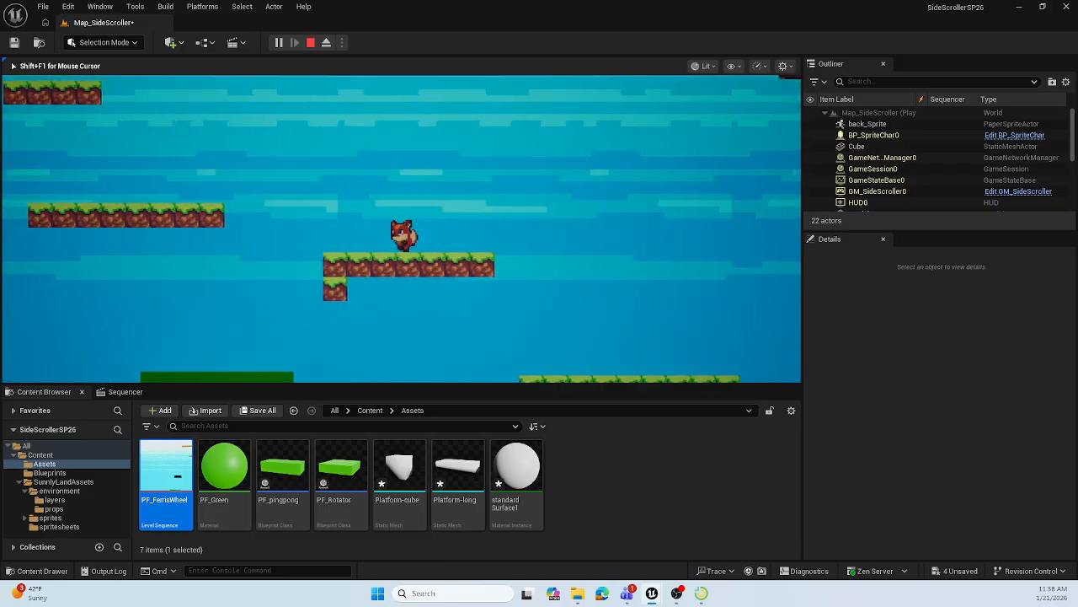
{"action": "key", "text": "a"}
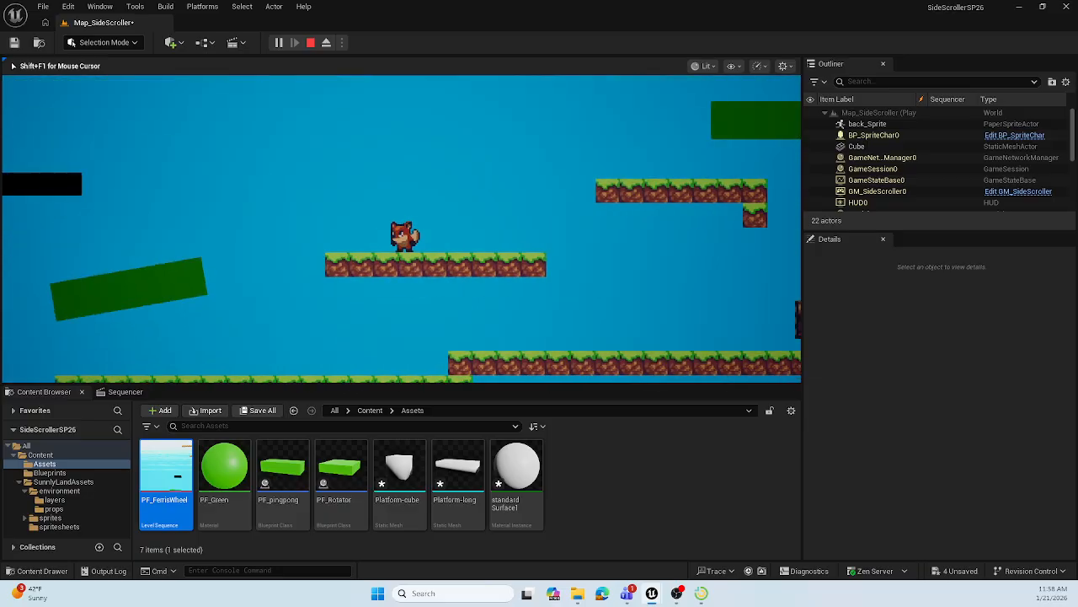
{"action": "key", "text": "d"}
{"action": "key", "text": "space"}
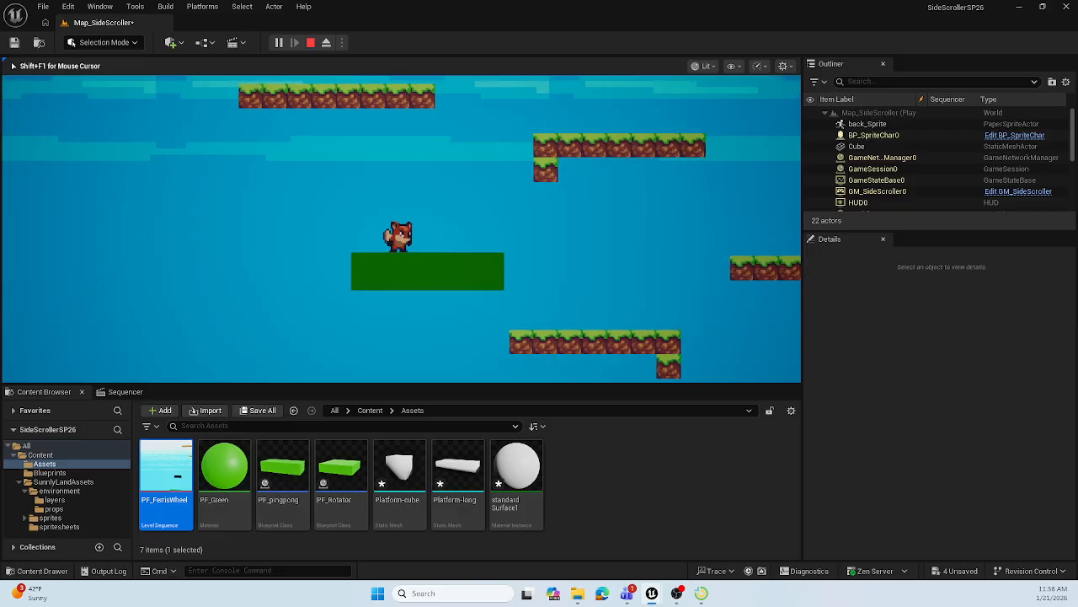
Jump the fox from the green platform up the higher ledges and leap toward the black Ferris-wheel platform
{"action": "key", "text": "d"}
{"action": "key", "text": "space"}
{"action": "key", "text": "a"}
{"action": "key", "text": "space"}
{"action": "key", "text": "a"}
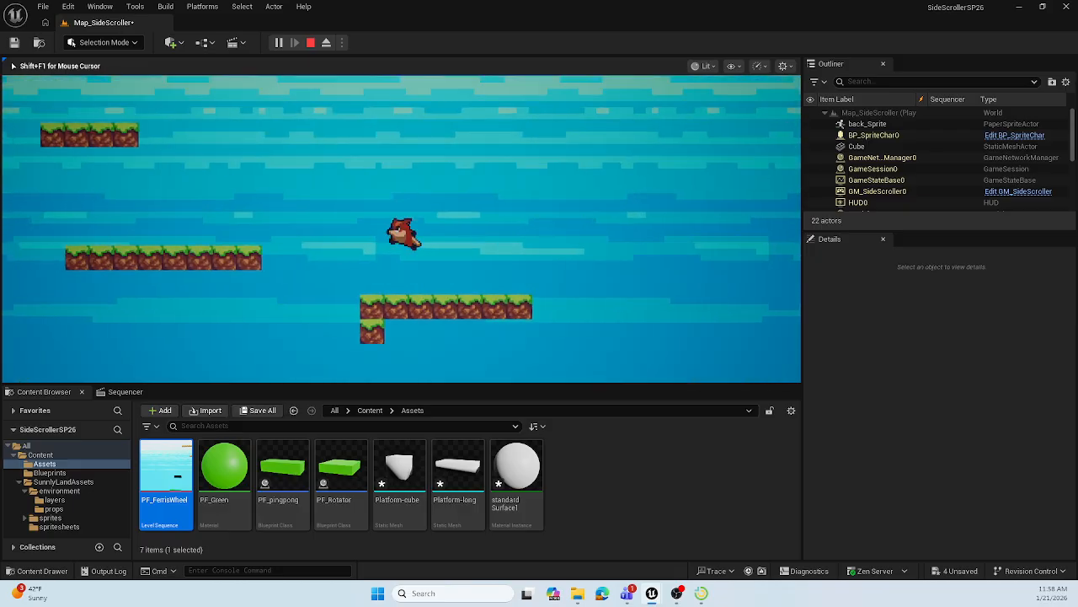
{"action": "key", "text": "a"}
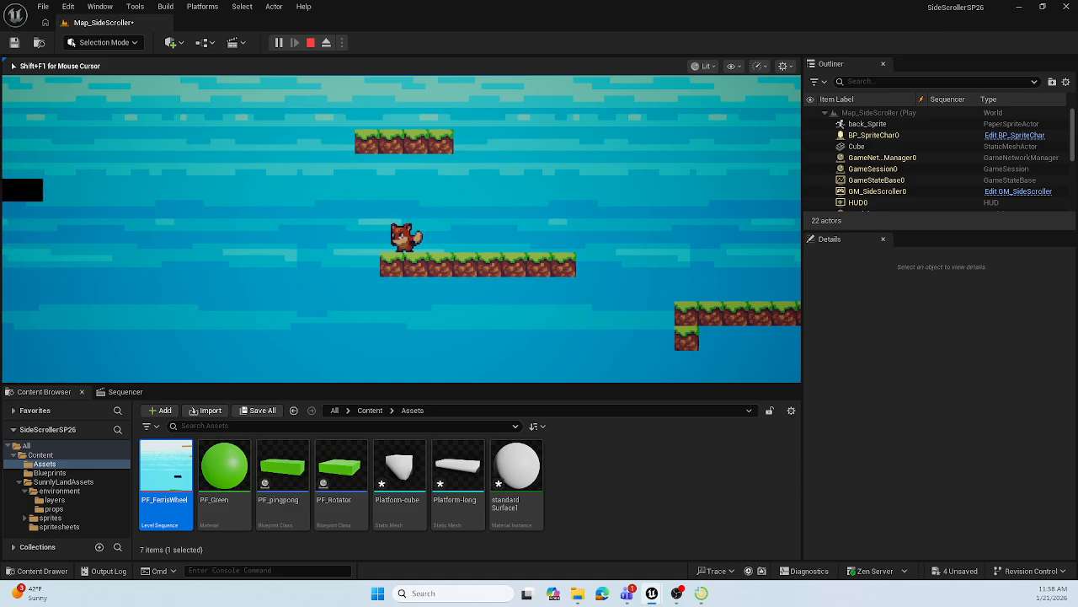
{"action": "key", "text": "a"}
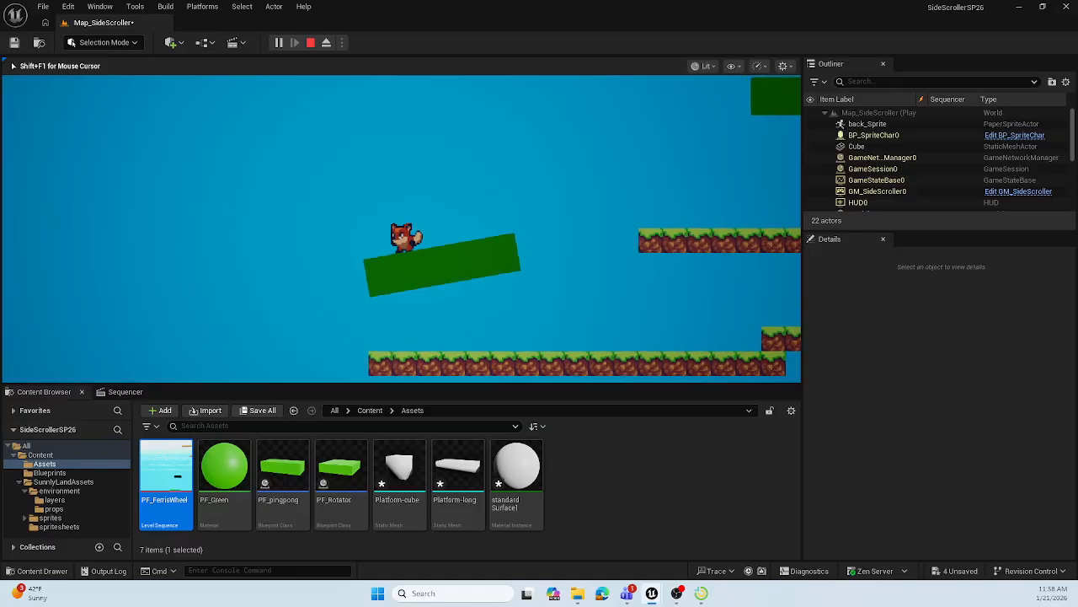
Move the fox from the tilted green platform down to the ground ledge and back up to the sideways-moving platform
{"action": "key", "text": "d"}
{"action": "key", "text": "space"}
{"action": "key", "text": "d"}
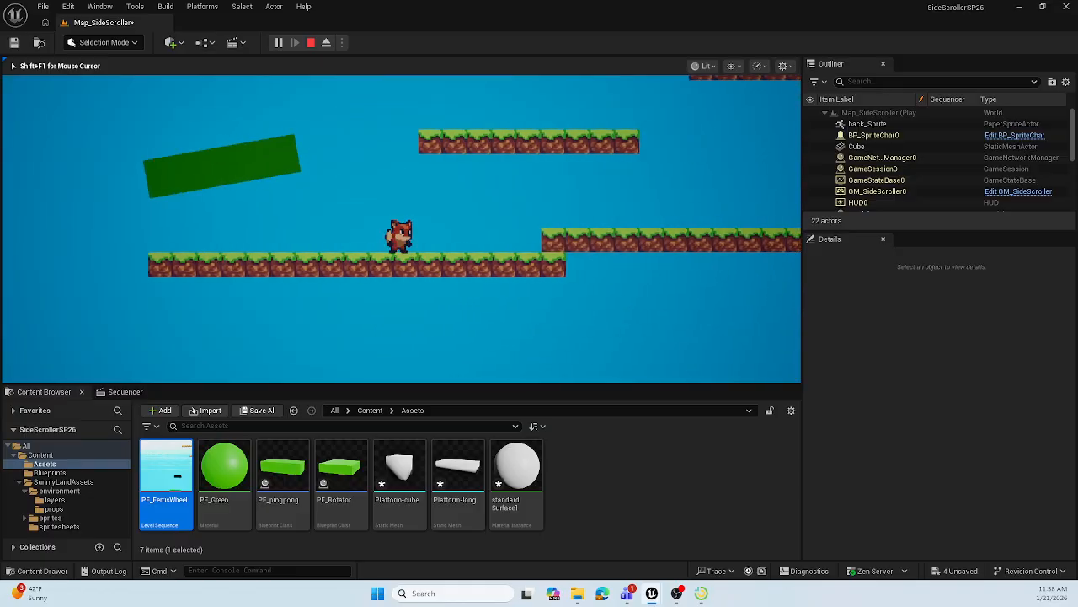
{"action": "key", "text": "space"}
{"action": "key", "text": "d"}
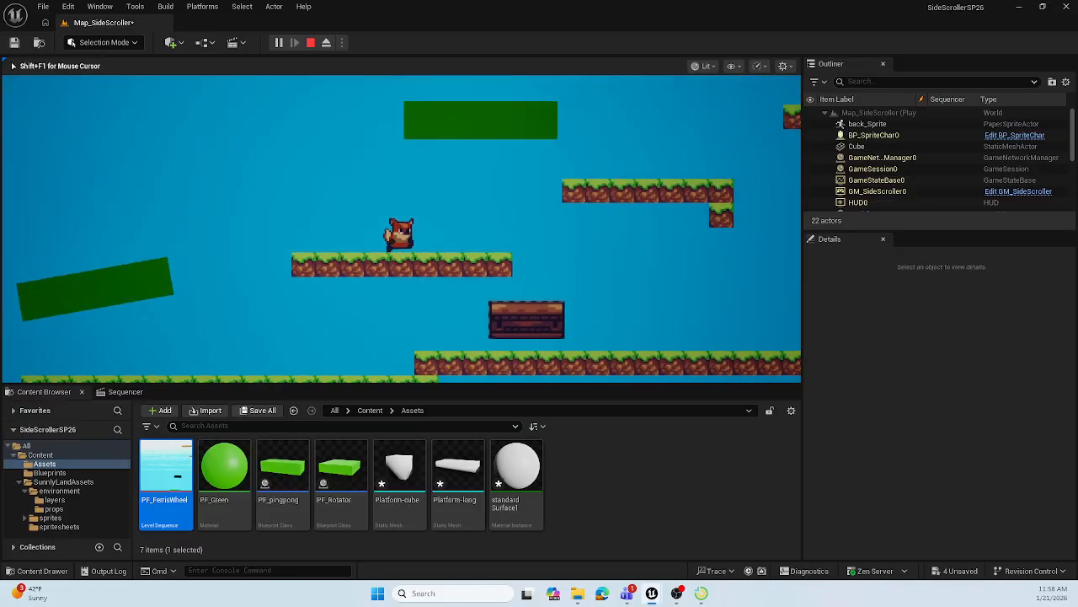
{"action": "key", "text": "d"}
{"action": "key", "text": "space"}
{"action": "key", "text": "d"}
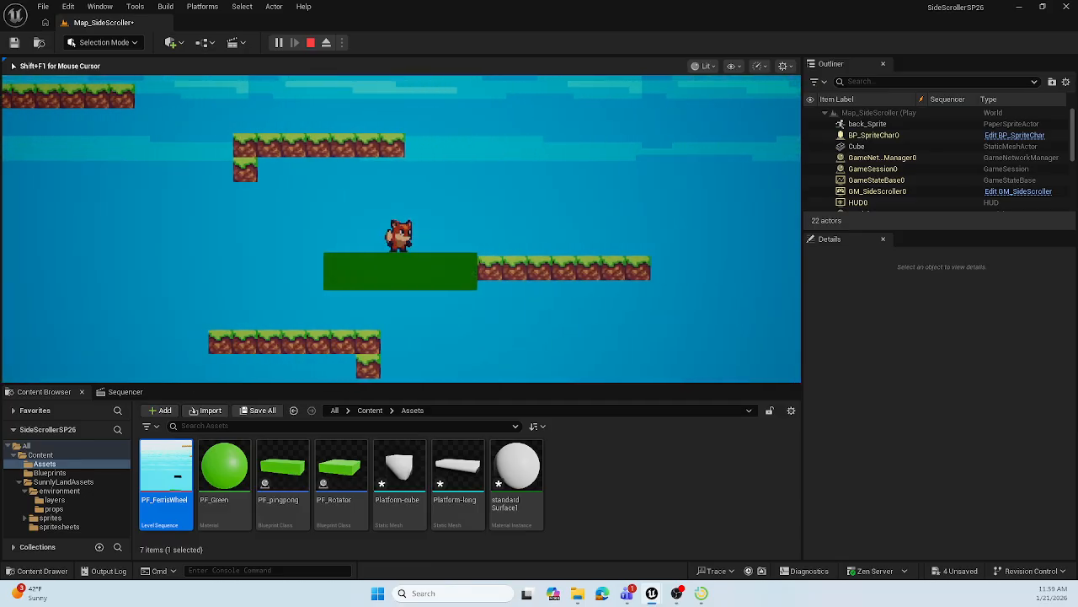
Climb the fox over the upper ledges, try again to reach the black Ferris-wheel platform, and end the play test
{"action": "key", "text": "a"}
{"action": "key", "text": "space"}
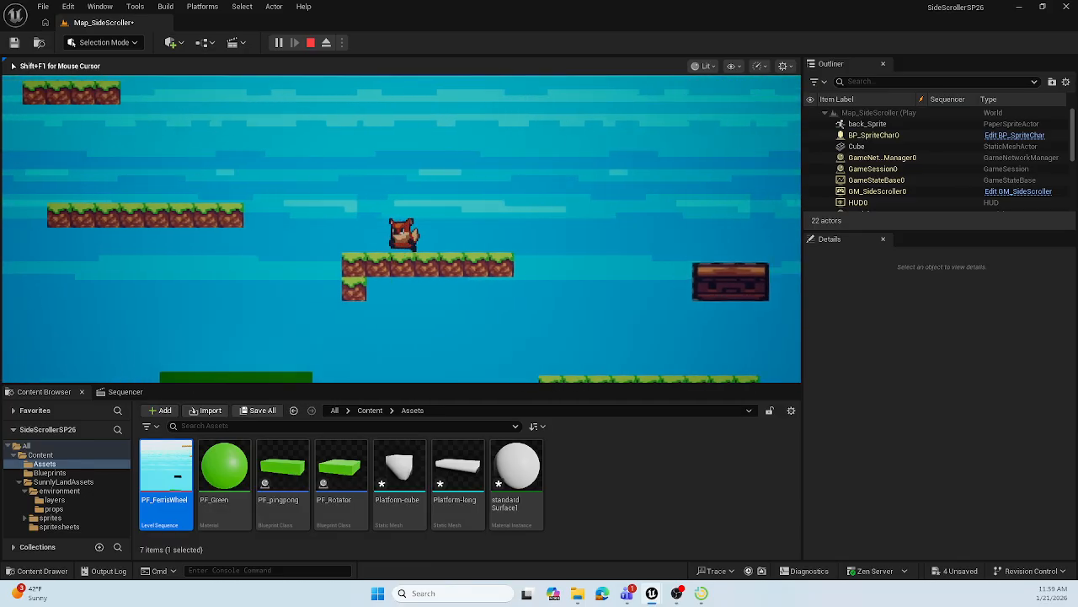
{"action": "key", "text": "space"}
{"action": "key", "text": "a"}
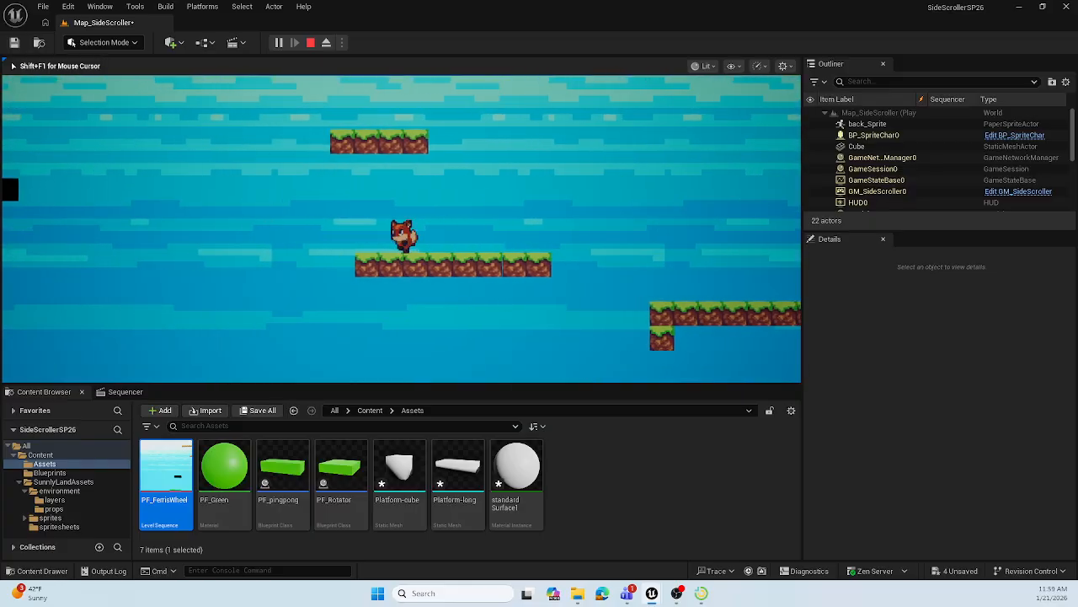
{"action": "key", "text": "space"}
{"action": "key", "text": "a"}
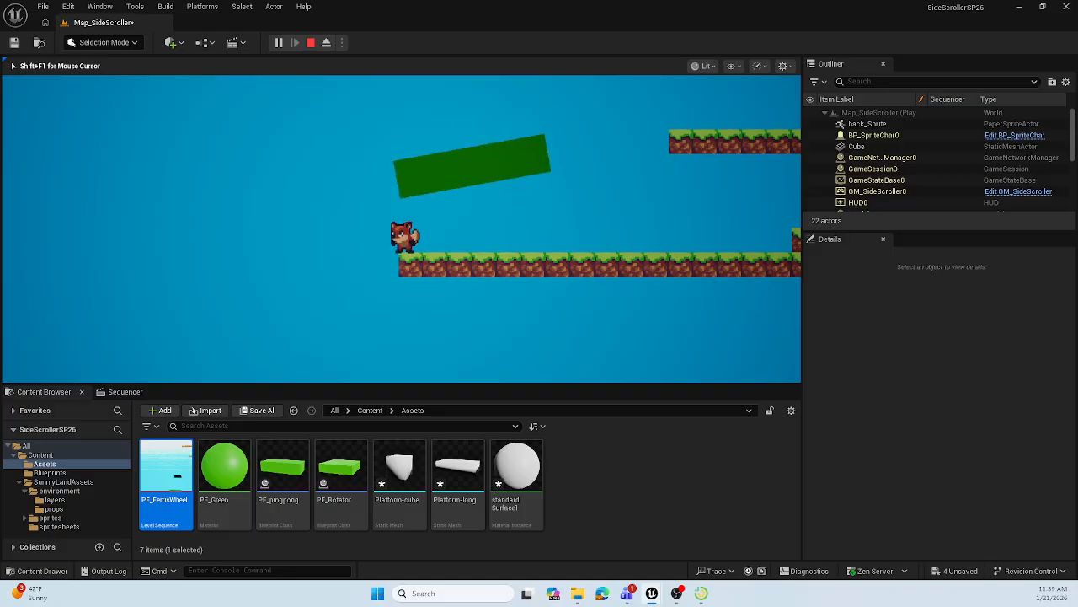
{"action": "key", "text": "Escape"}
Save the level and all modified assets
{"action": "middle_click_drag", "start_coordinate": [463, 236], "coordinate": [370, 135]}
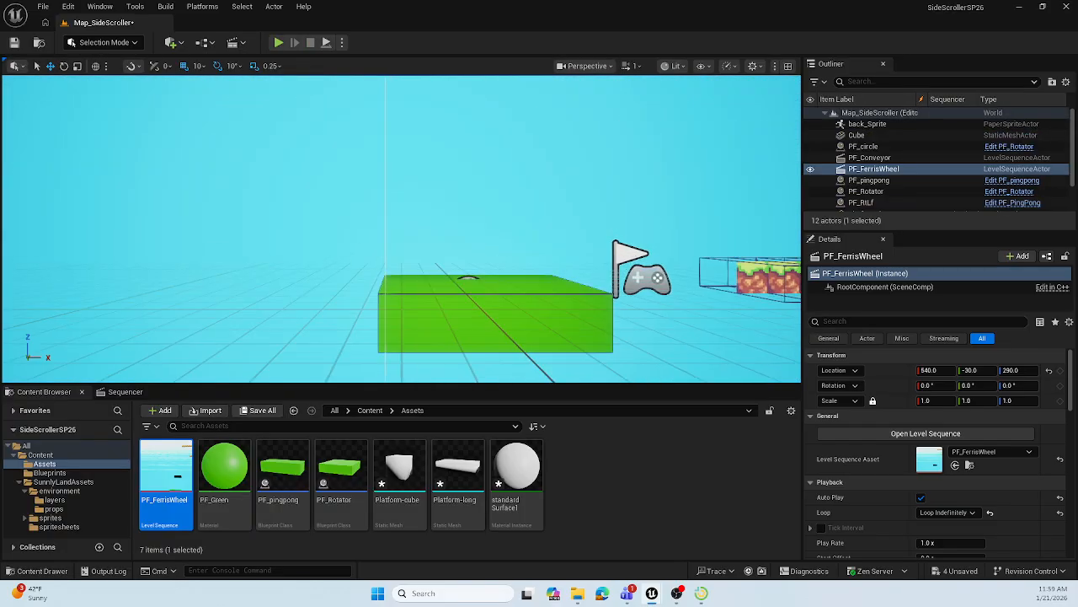
{"action": "scroll", "coordinate": [401, 227], "scroll_direction": "down", "scroll_amount": 6}
{"action": "middle_click_drag", "start_coordinate": [401, 227], "coordinate": [430, 202]}
{"action": "scroll", "coordinate": [401, 189], "scroll_direction": "down", "scroll_amount": 2}
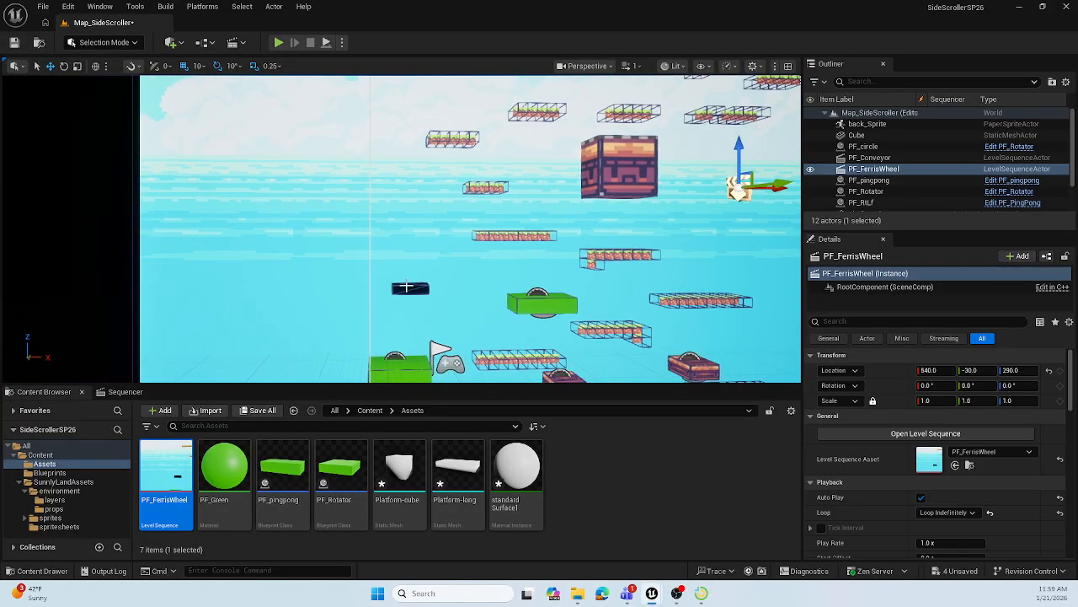
{"action": "left_click", "coordinate": [44, 8]}
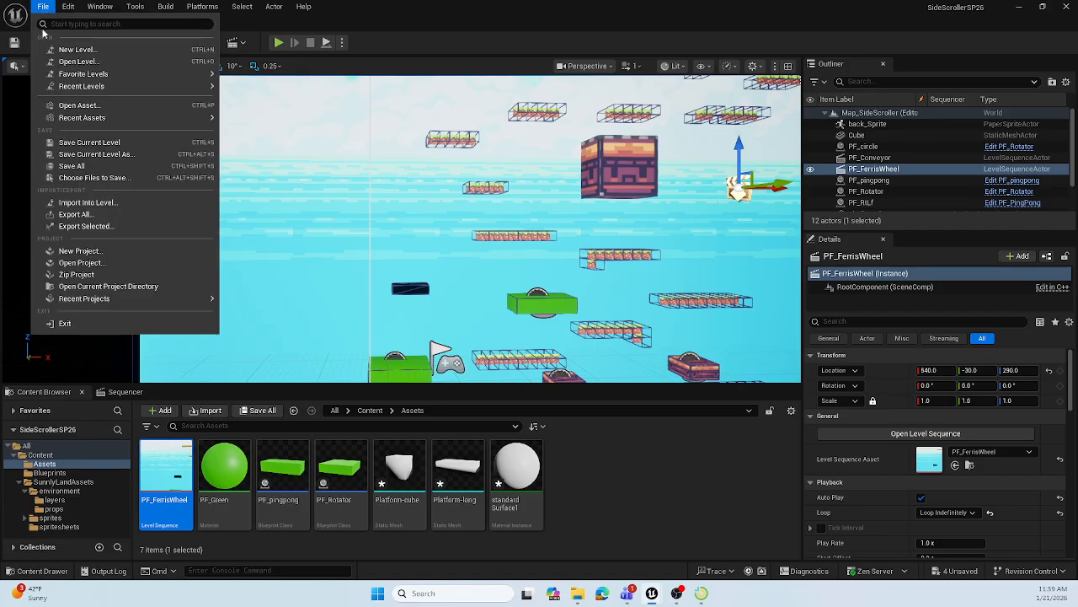
{"action": "left_click", "coordinate": [102, 168]}
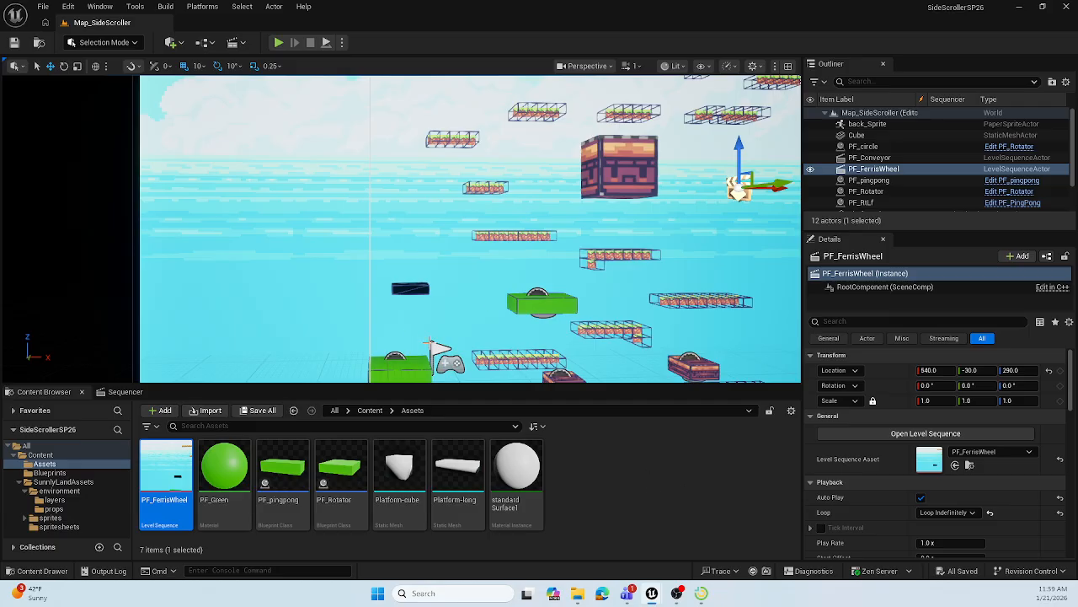
Duplicate the PF_pingpong blueprint in the Assets folder
{"action": "left_click", "coordinate": [637, 476]}
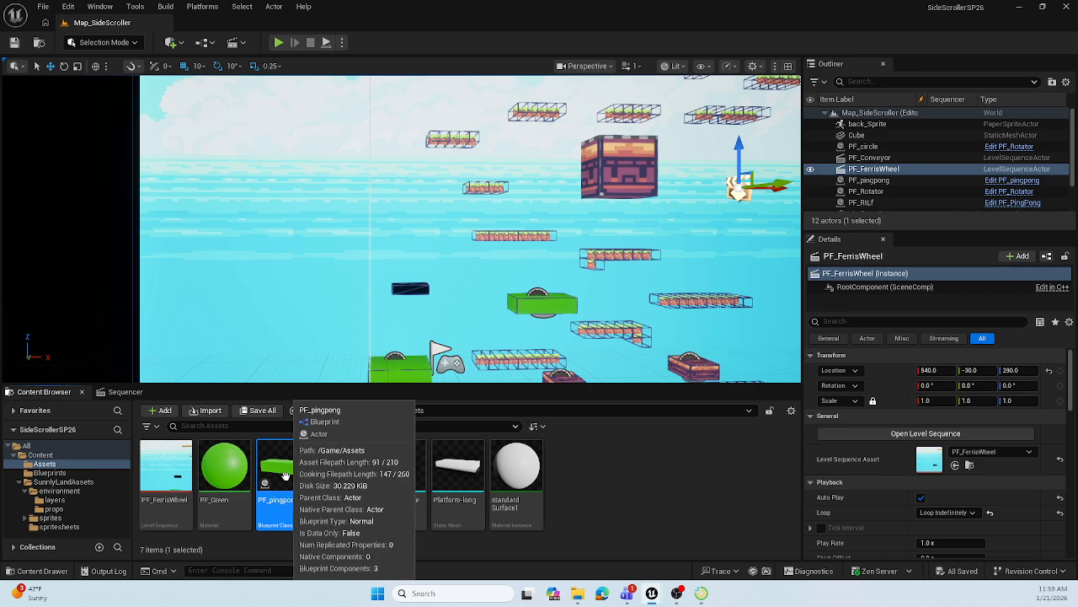
{"action": "right_click", "coordinate": [285, 476]}
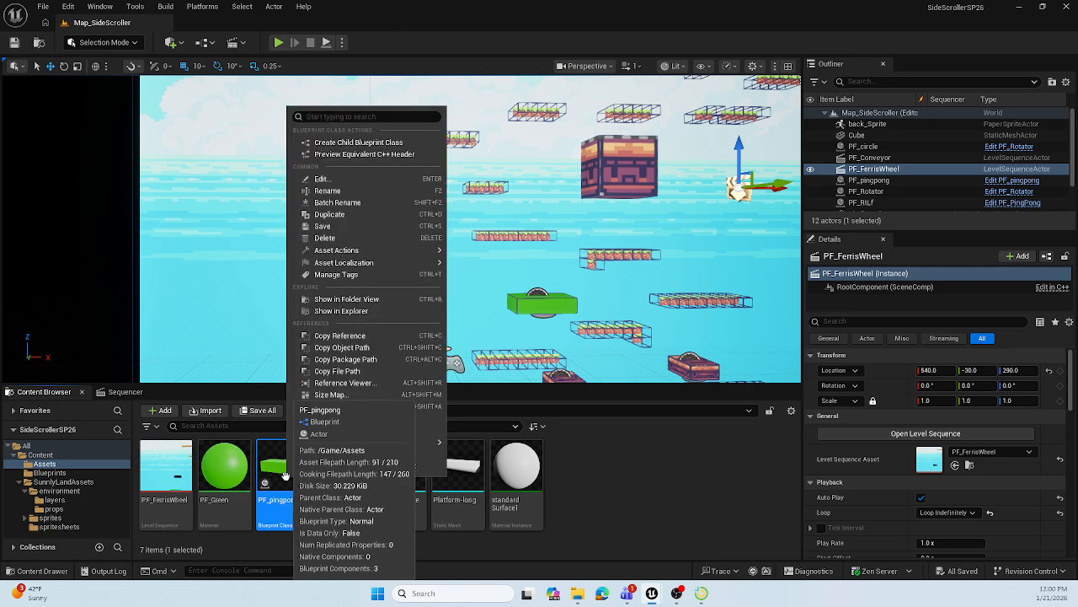
{"action": "left_click", "coordinate": [350, 218]}
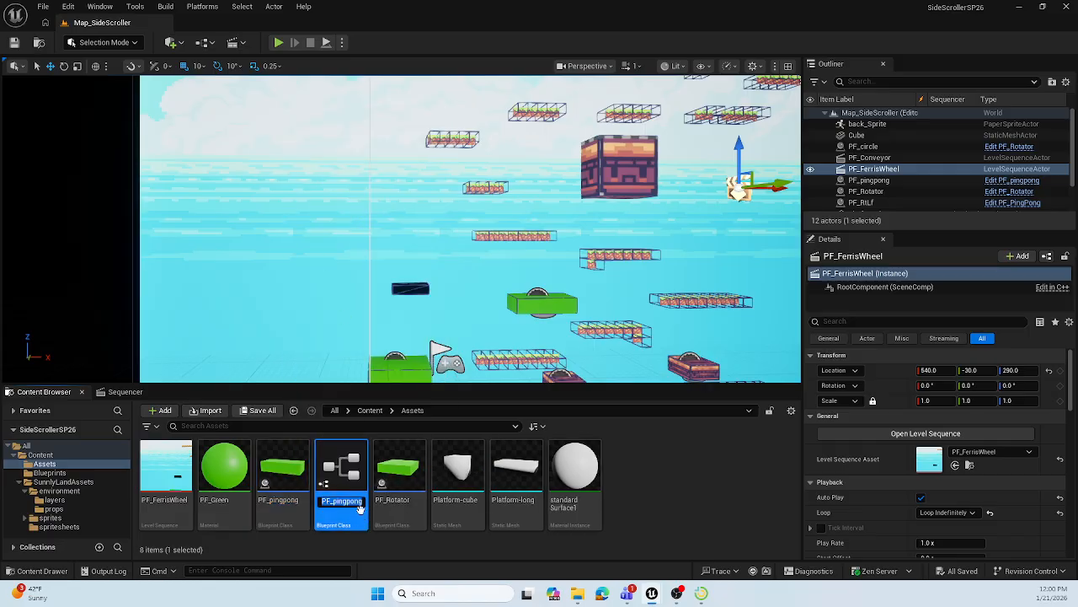
Rename the duplicated ping-pong blueprint as PF_VertPing
{"action": "right_click", "coordinate": [360, 501]}
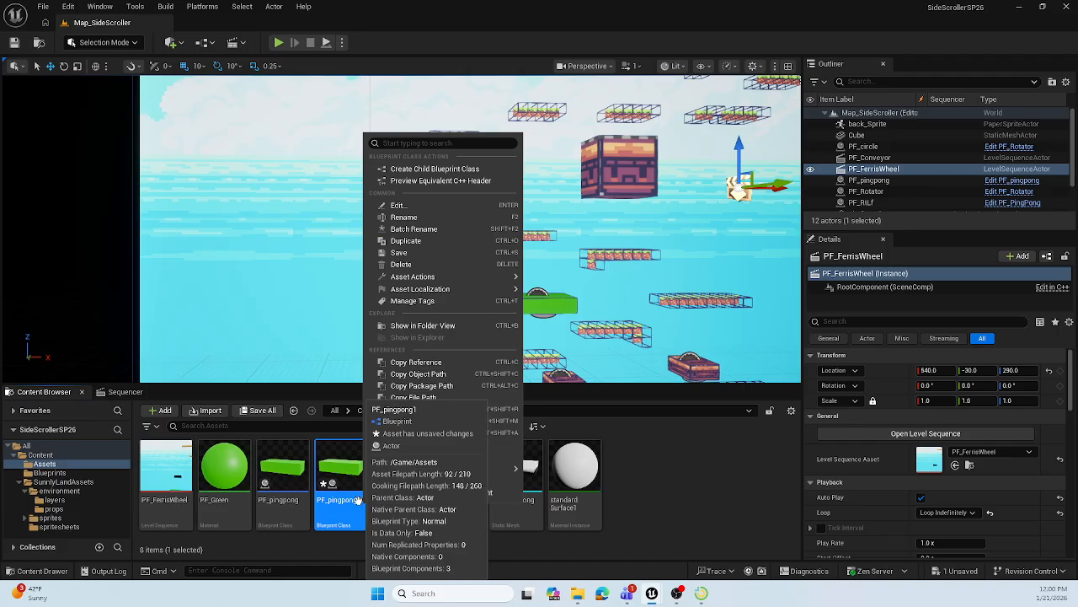
{"action": "left_click", "coordinate": [404, 216]}
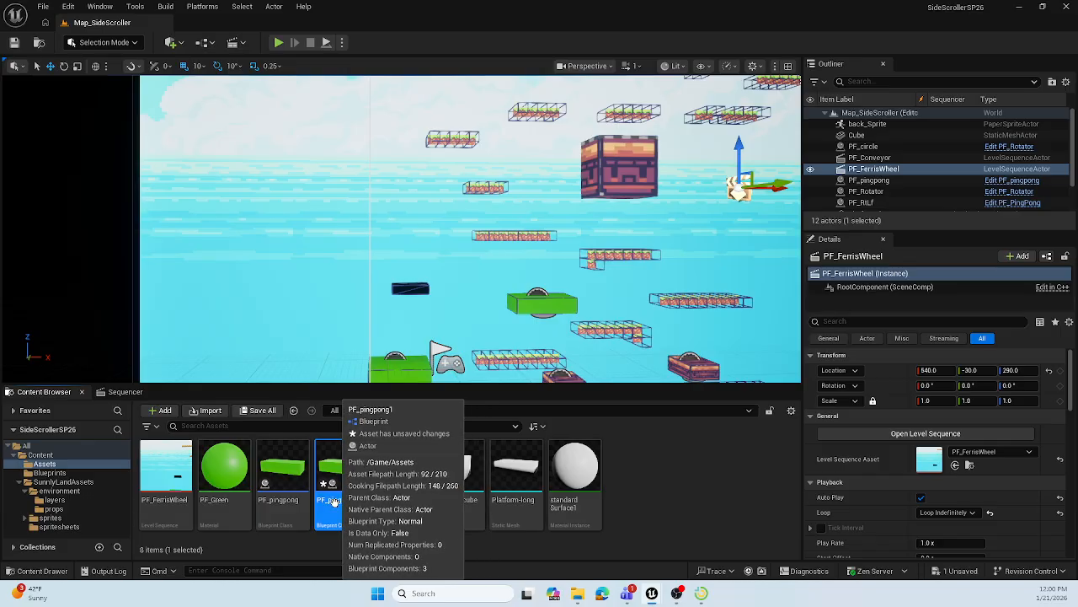
{"action": "right_click", "coordinate": [363, 500]}
{"action": "left_click", "coordinate": [418, 217]}
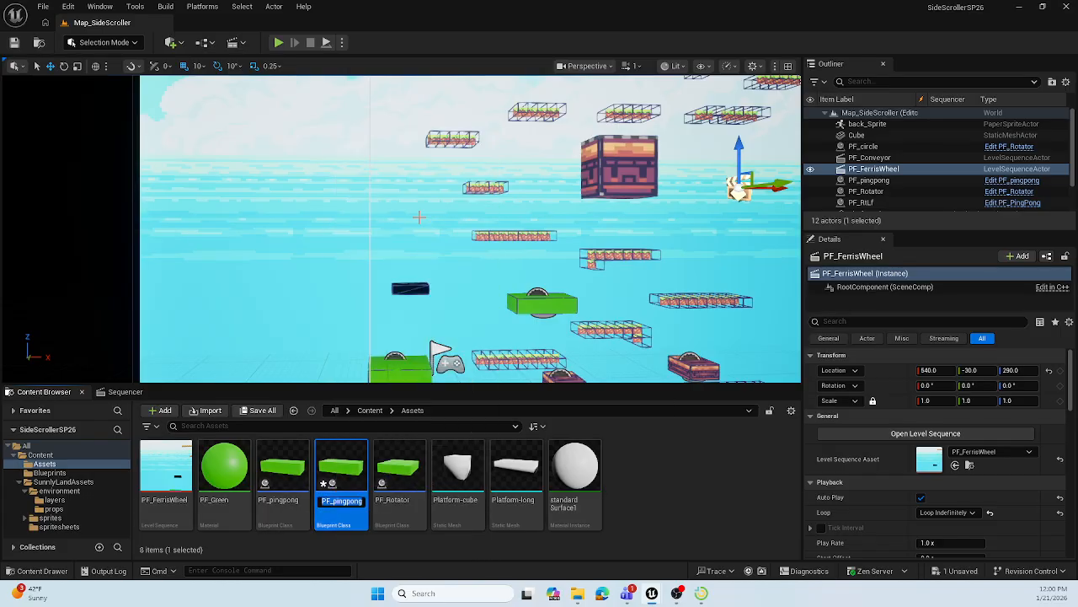
{"action": "key", "text": "End"}
{"action": "type", "text": "1"}
{"action": "key", "text": "BackSpace"}
{"action": "key", "text": "BackSpace"}
{"action": "key", "text": "Return"}
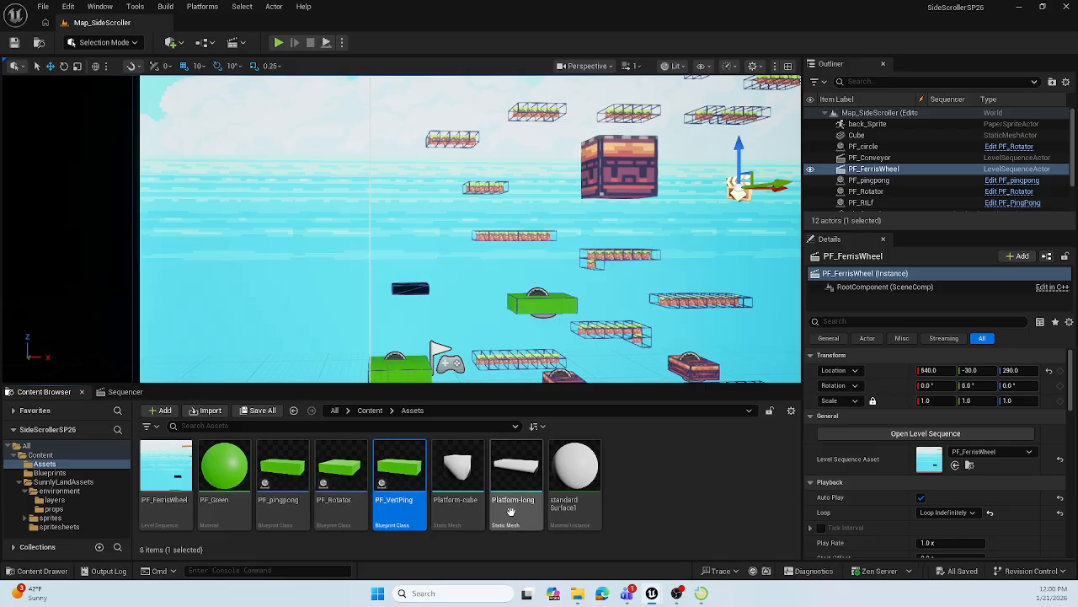
Open the PF_VertPing blueprint docked in the main window with its InterpToMovement component selected, and check the axis directions in the level
{"action": "double_click", "coordinate": [396, 472]}
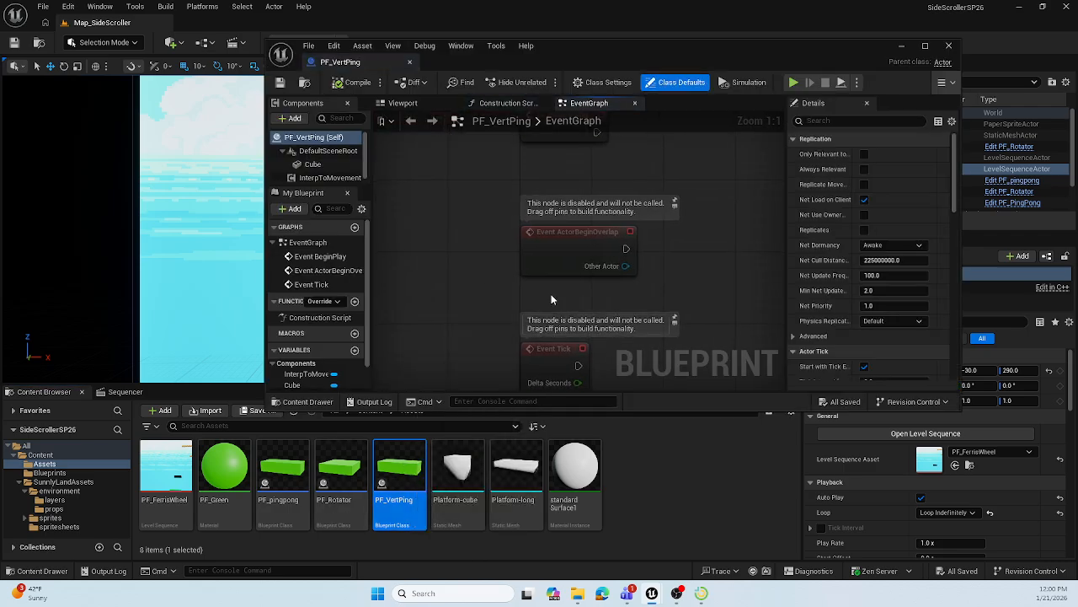
{"action": "double_click", "coordinate": [382, 61]}
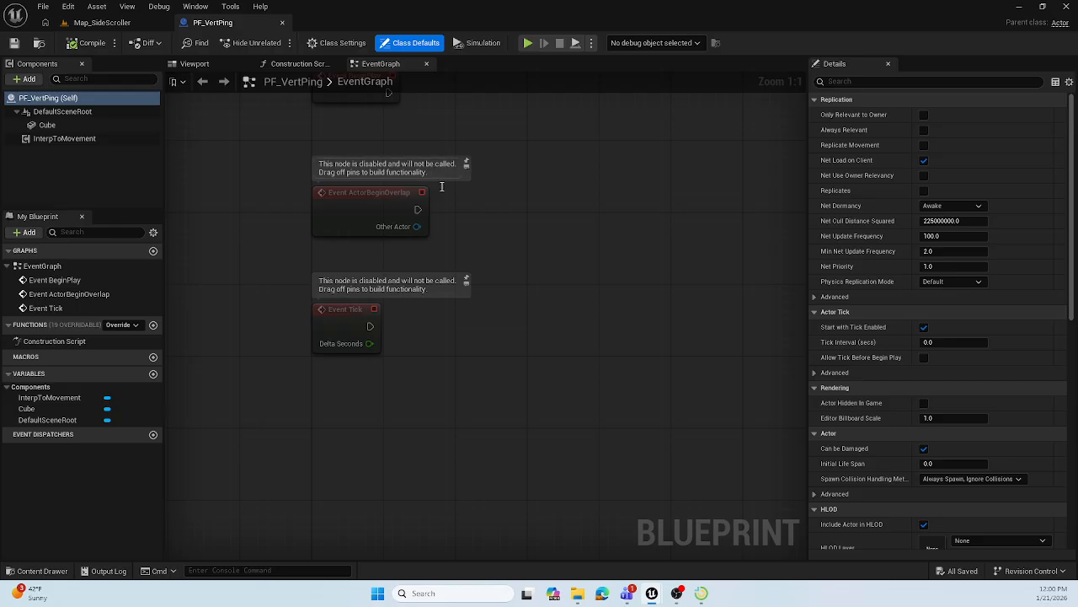
{"action": "left_click", "coordinate": [57, 139]}
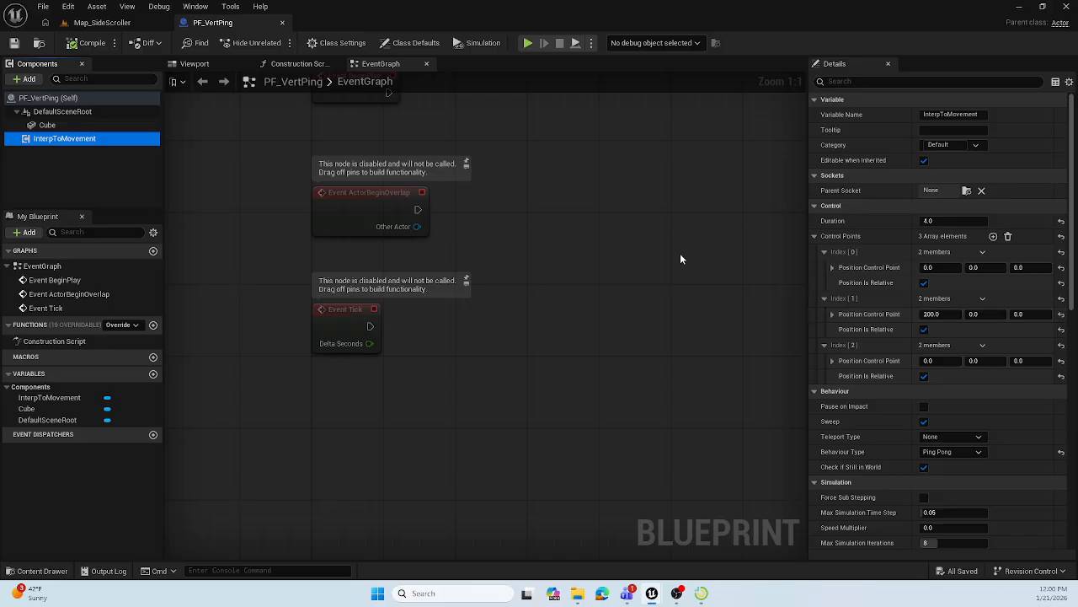
{"action": "left_click", "coordinate": [132, 24]}
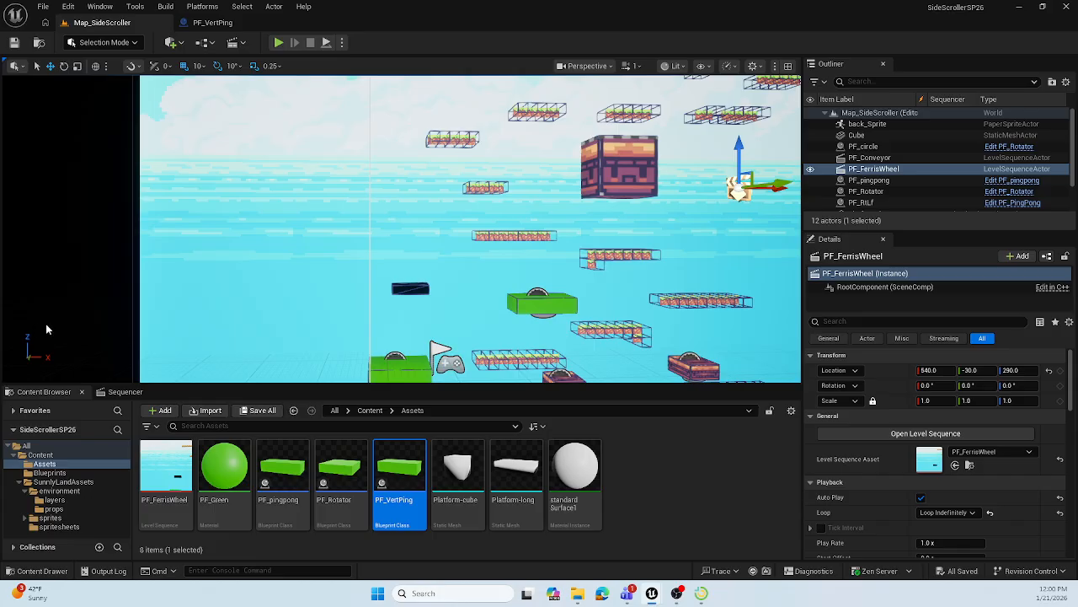
{"action": "left_click", "coordinate": [231, 25]}
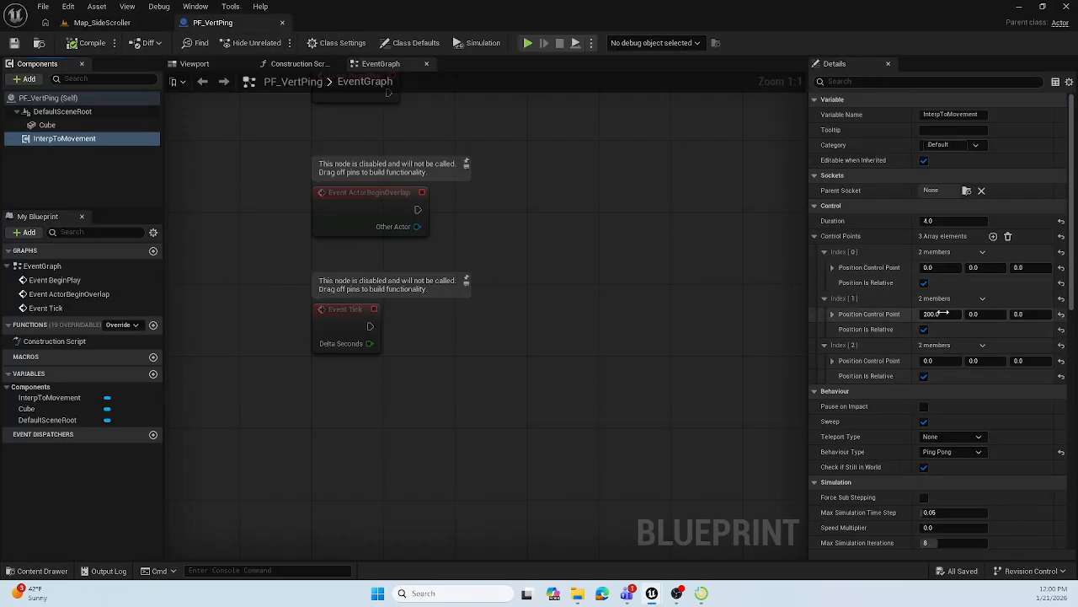
Set the Index 1 control point's position to X 0 and Z 200, and compile and save the PF_VertPing blueprint
{"action": "left_click", "coordinate": [942, 313]}
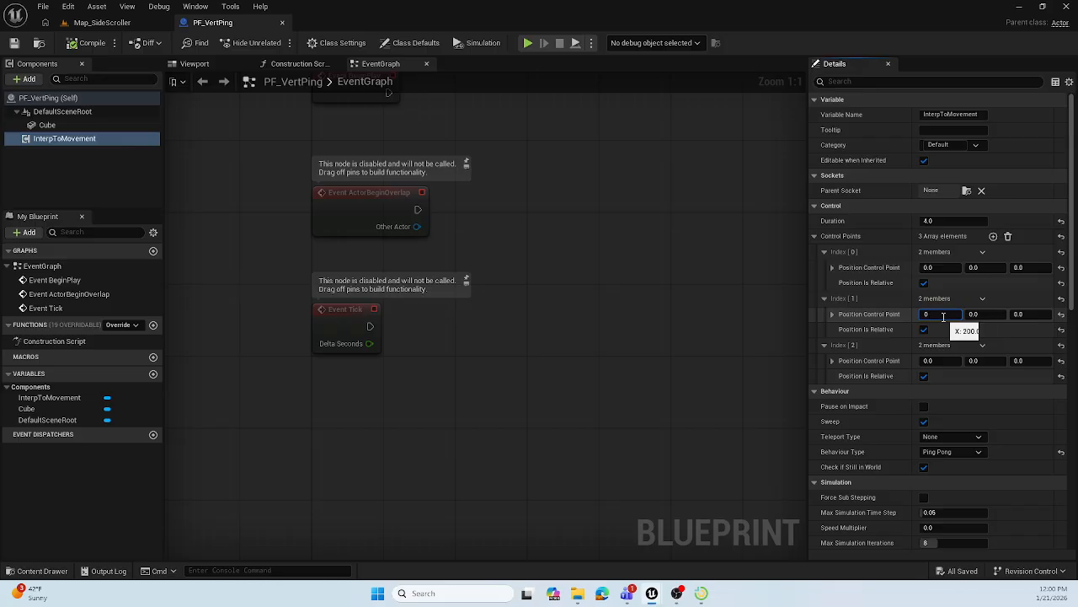
{"action": "key", "text": "Return"}
{"action": "left_click", "coordinate": [1034, 314]}
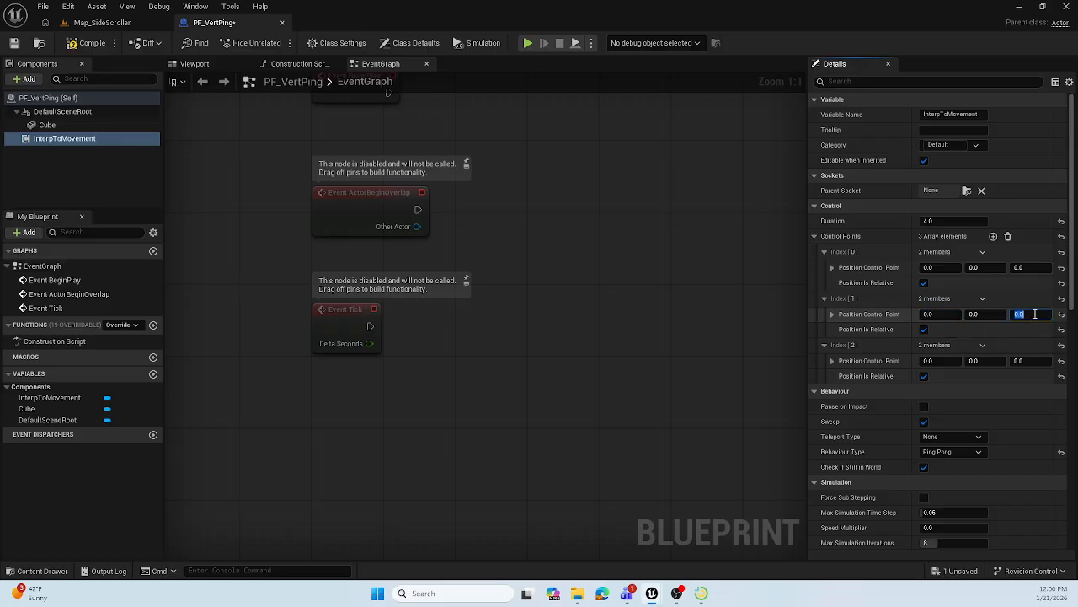
{"action": "type", "text": "200"}
{"action": "key", "text": "Return"}
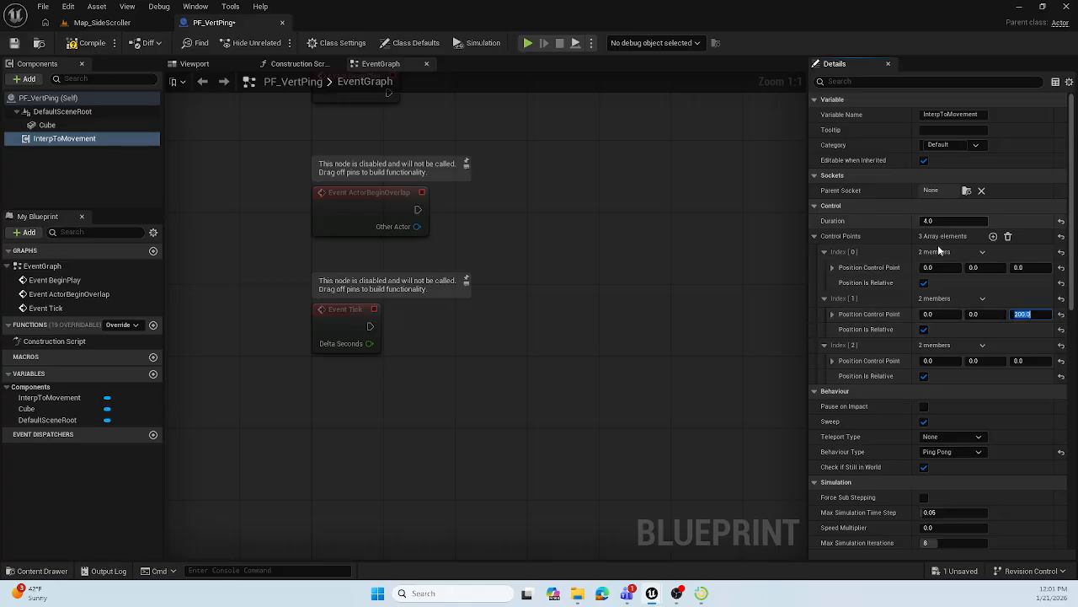
{"action": "left_click", "coordinate": [88, 42]}
{"action": "left_click", "coordinate": [14, 42]}
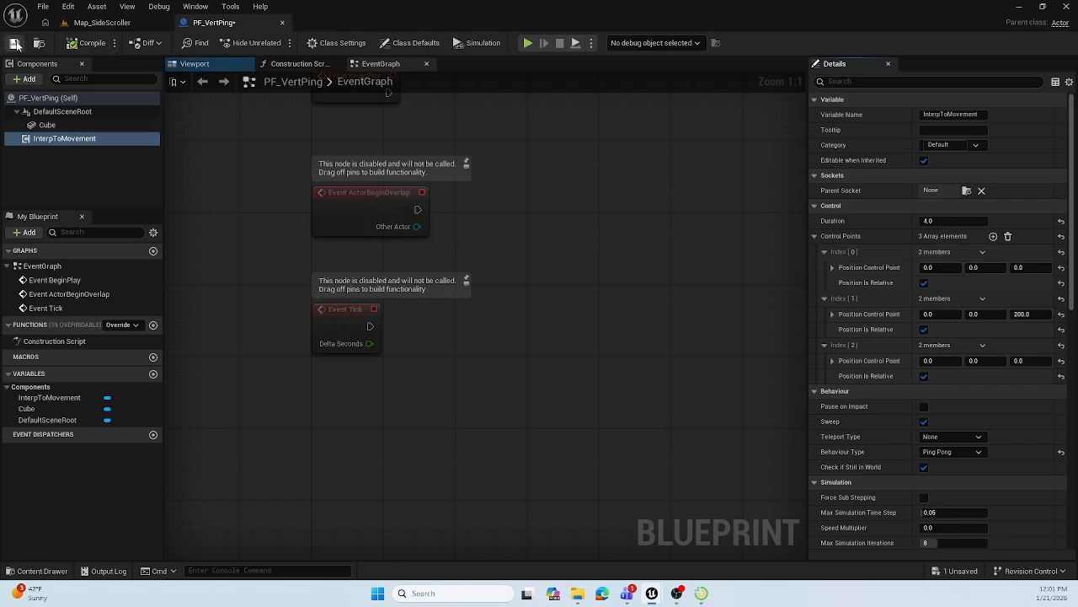
Place a PF_VertPing platform in the Map_SideScroller level above the far end of the lowest ground platform, at X 620 and Z -30
{"action": "left_click", "coordinate": [96, 23]}
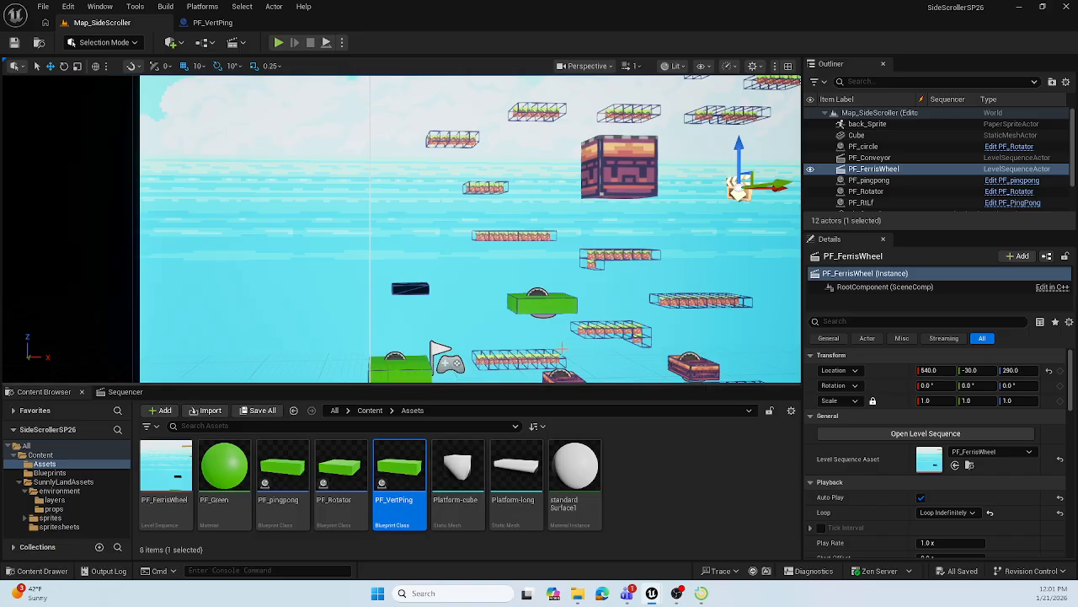
{"action": "right_click_drag", "start_coordinate": [561, 348], "coordinate": [685, 364]}
{"action": "left_click_drag", "start_coordinate": [400, 466], "coordinate": [524, 271]}
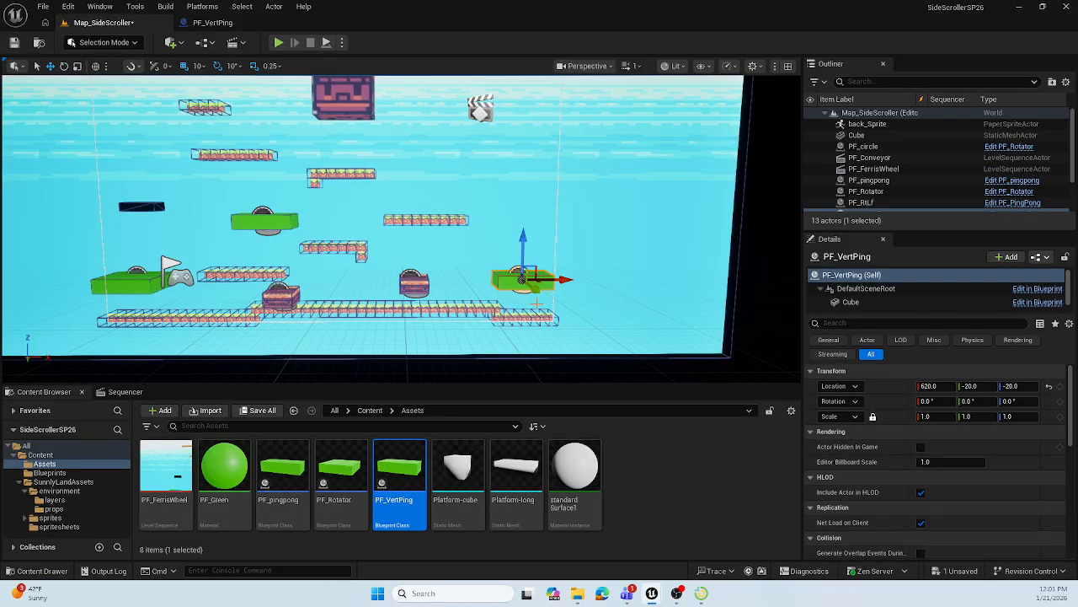
{"action": "left_click_drag", "start_coordinate": [537, 322], "coordinate": [514, 324]}
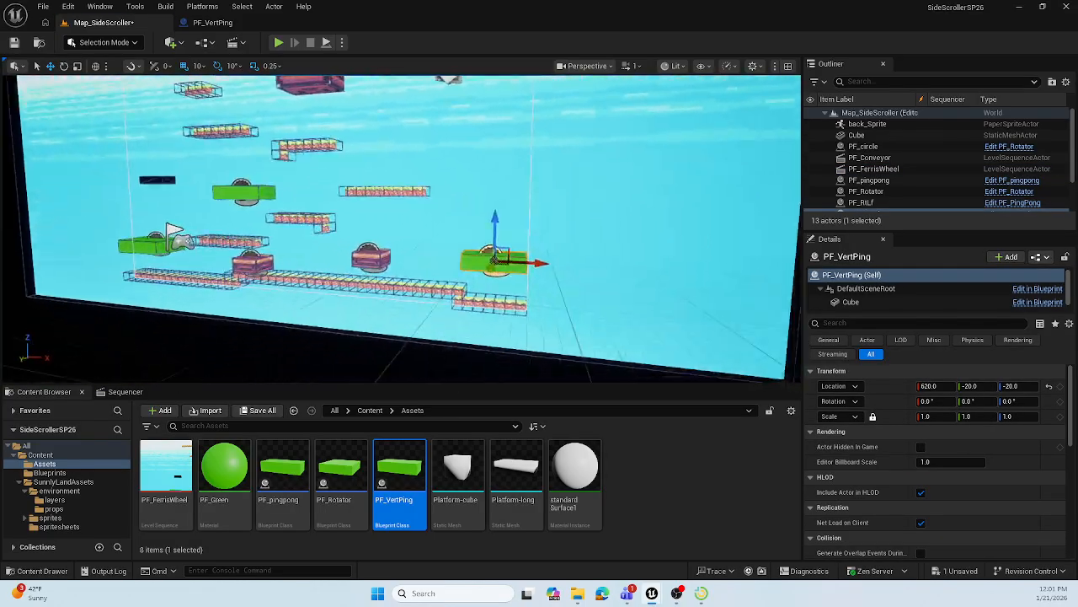
{"action": "right_click_drag", "start_coordinate": [560, 202], "coordinate": [585, 240]}
{"action": "left_click_drag", "start_coordinate": [469, 173], "coordinate": [469, 181]}
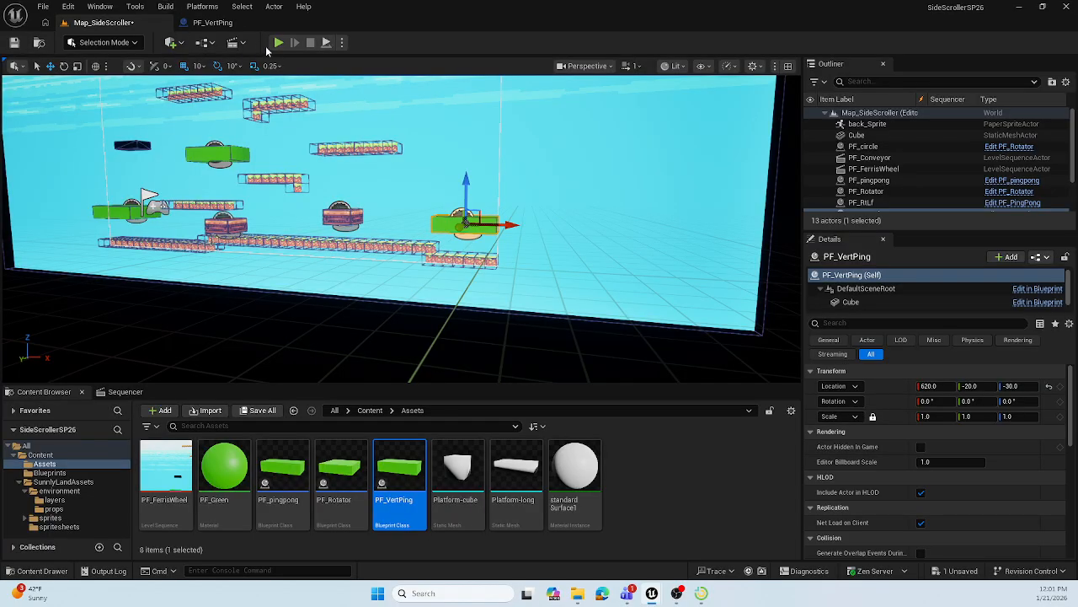
Move the PF_VertPing platform along the Y axis to 0 so it lines up with the other platforms
{"action": "key", "text": "w"}
{"action": "right_click_drag", "start_coordinate": [634, 275], "coordinate": [459, 276]}
{"action": "key", "text": "s"}
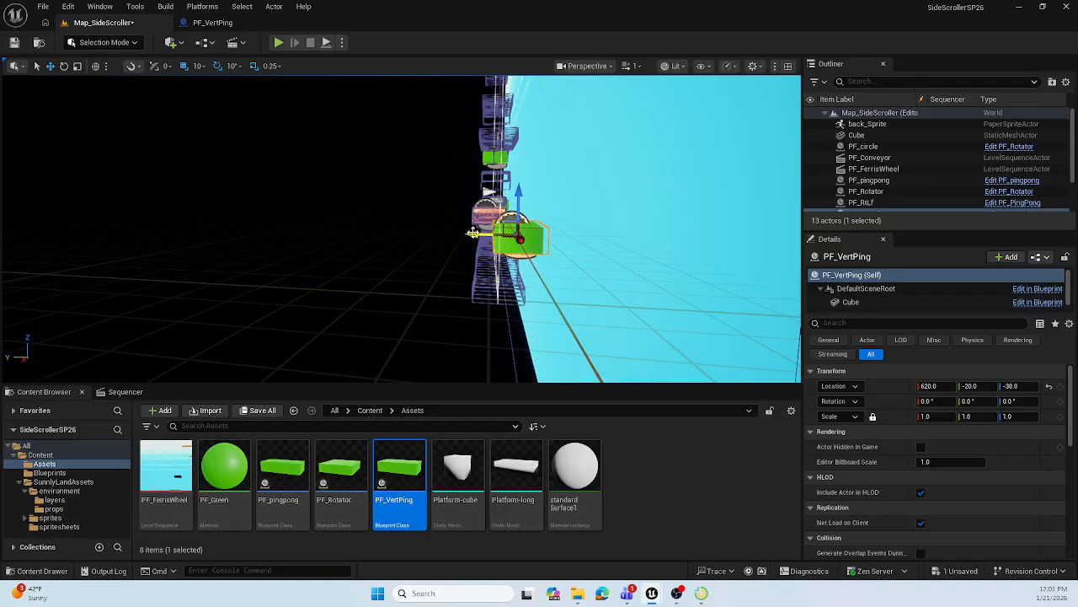
{"action": "left_click_drag", "start_coordinate": [474, 232], "coordinate": [455, 235]}
{"action": "right_click_drag", "start_coordinate": [450, 251], "coordinate": [444, 181]}
{"action": "key", "text": "a"}
{"action": "key", "text": "s"}
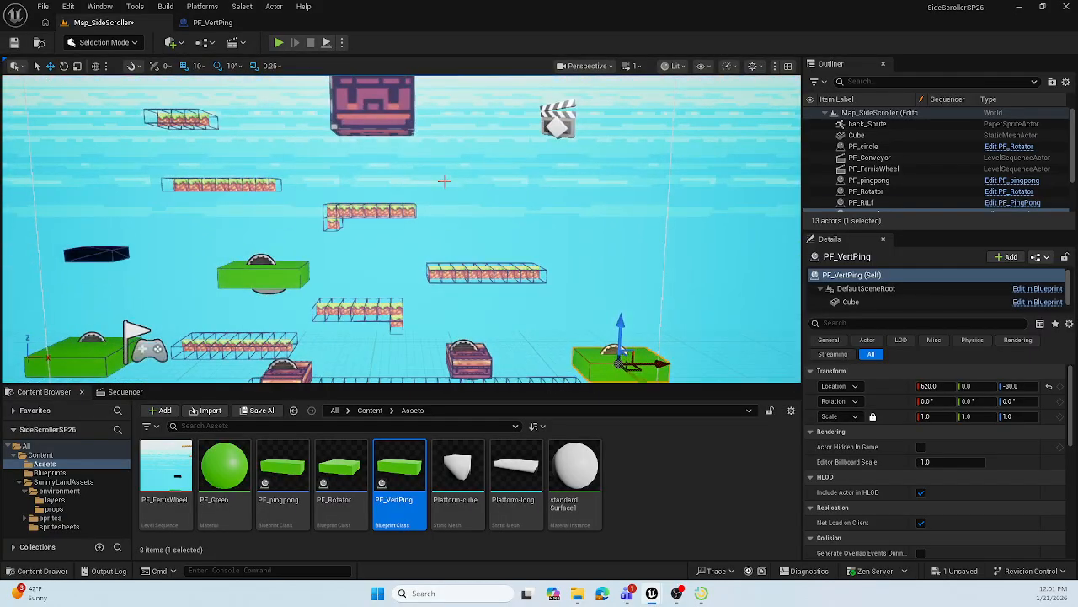
Play-test the level by running the fox to the vertical platform, riding it up to the upper platforms, and ending the session
{"action": "left_click", "coordinate": [279, 43]}
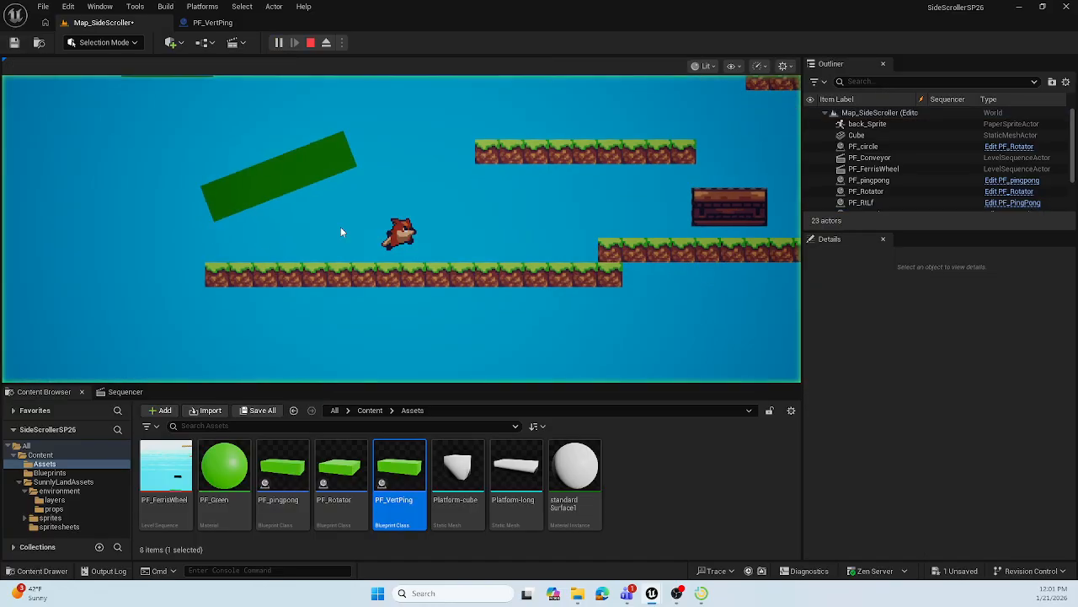
{"action": "key", "text": "d"}
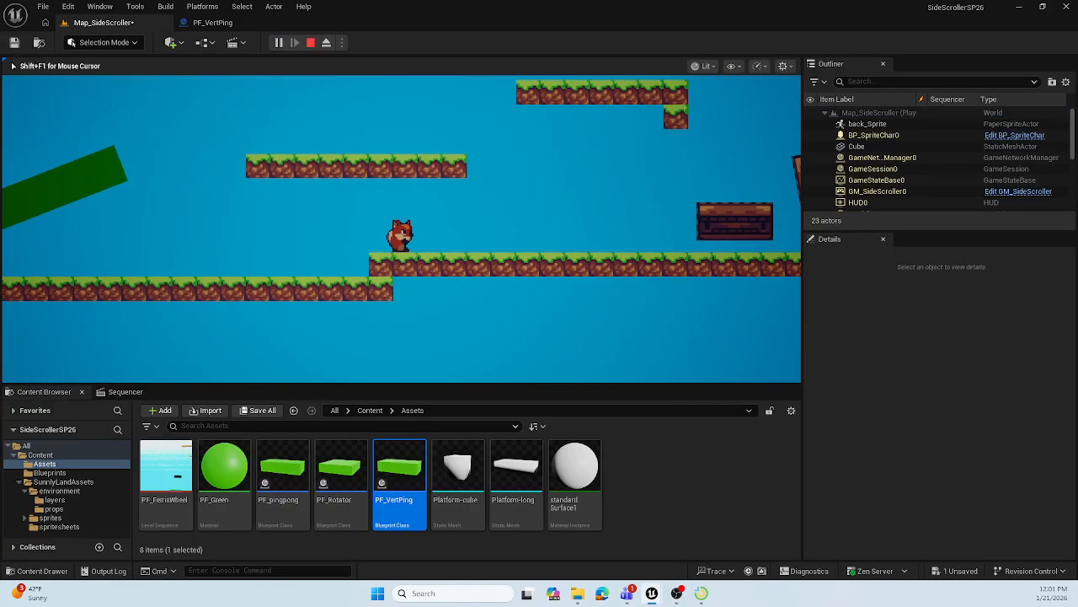
{"action": "key", "text": "space"}
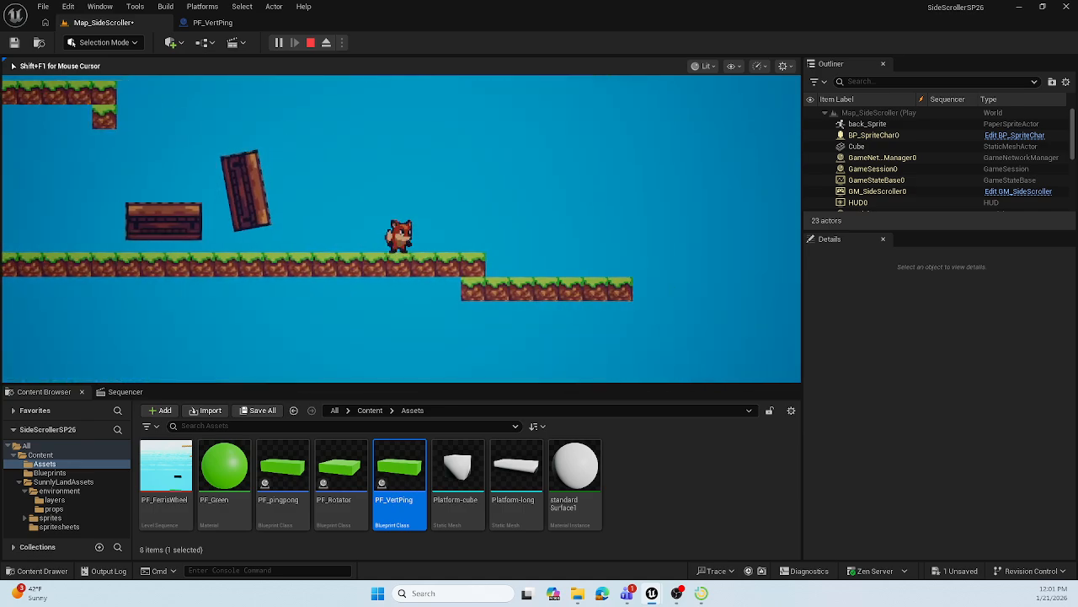
{"action": "key", "text": "d"}
{"action": "key", "text": "space"}
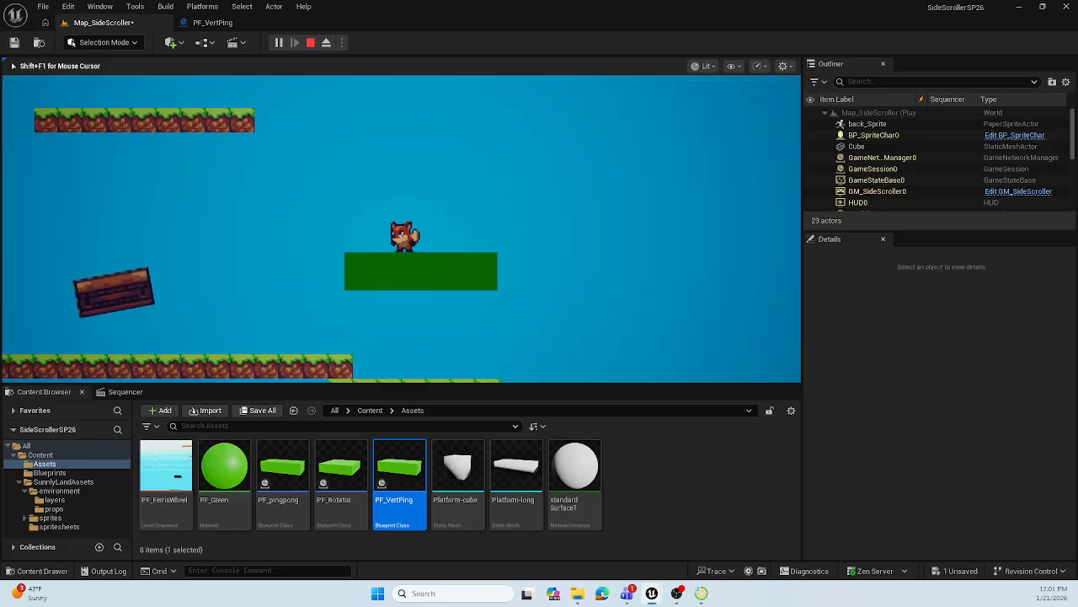
{"action": "key", "text": "a"}
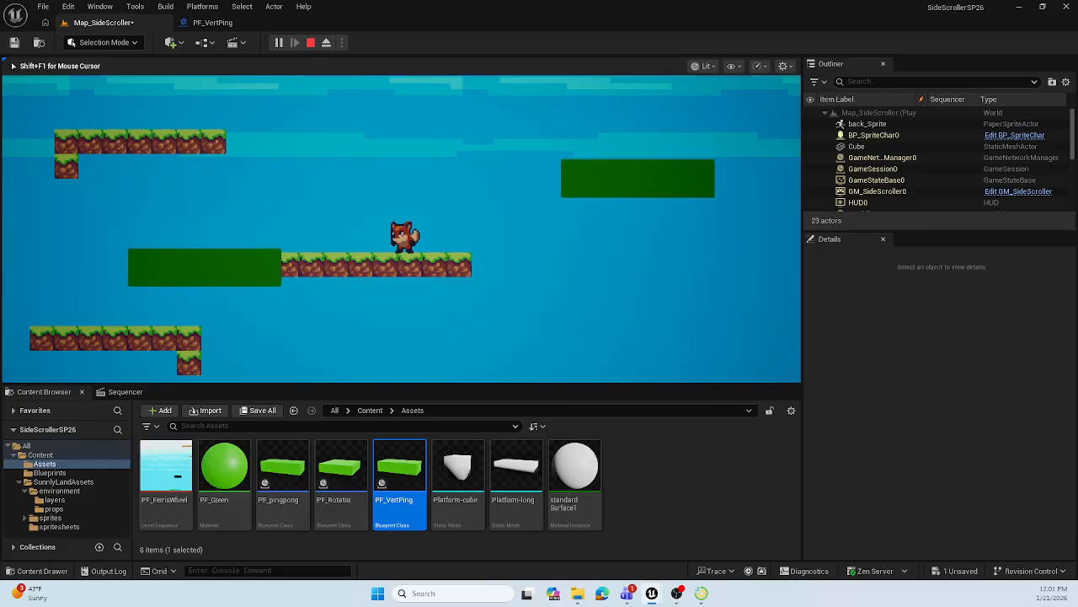
{"action": "key", "text": "d"}
{"action": "key", "text": "space"}
{"action": "key", "text": "a"}
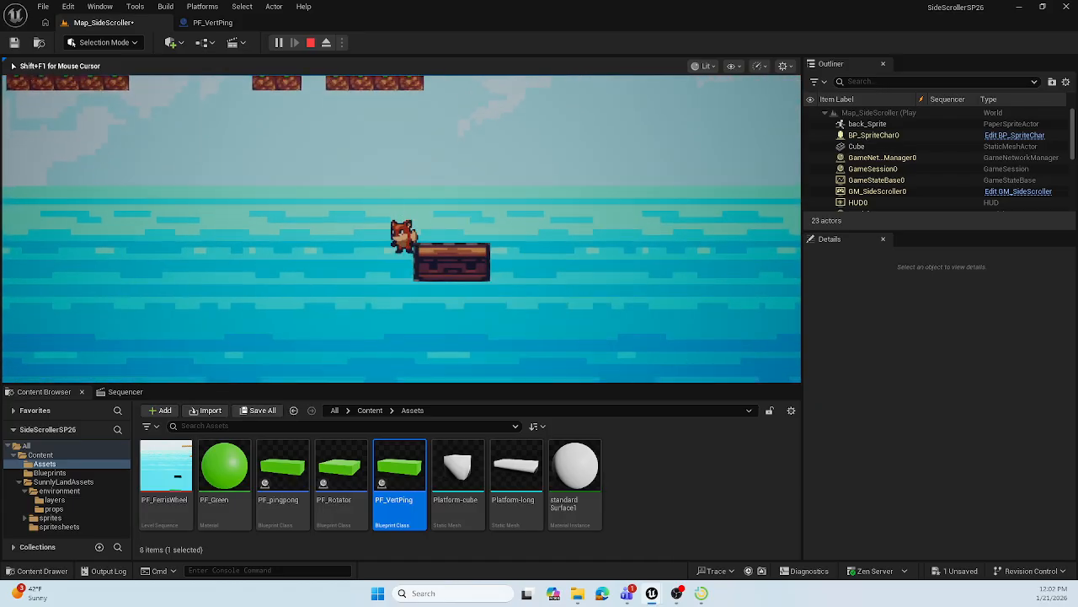
{"action": "key", "text": "Escape"}
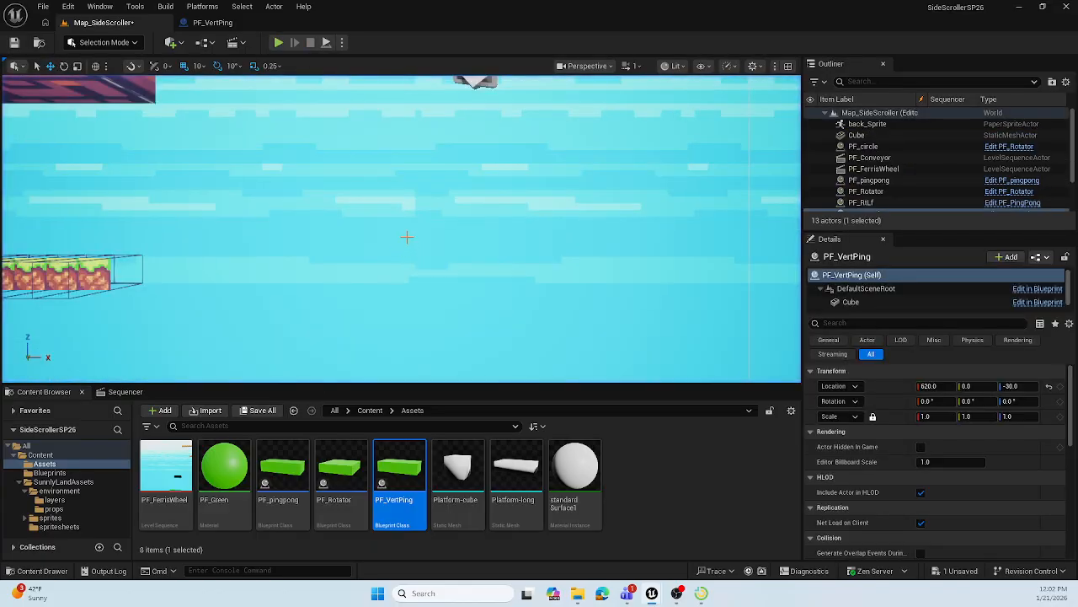
Review the whole level layout and the PF_VertPing blueprint's InterpToMovement settings, and return to the level
{"action": "left_click_drag", "start_coordinate": [462, 246], "coordinate": [481, 371]}
{"action": "right_click_drag", "start_coordinate": [482, 371], "coordinate": [429, 339]}
{"action": "key", "text": "s"}
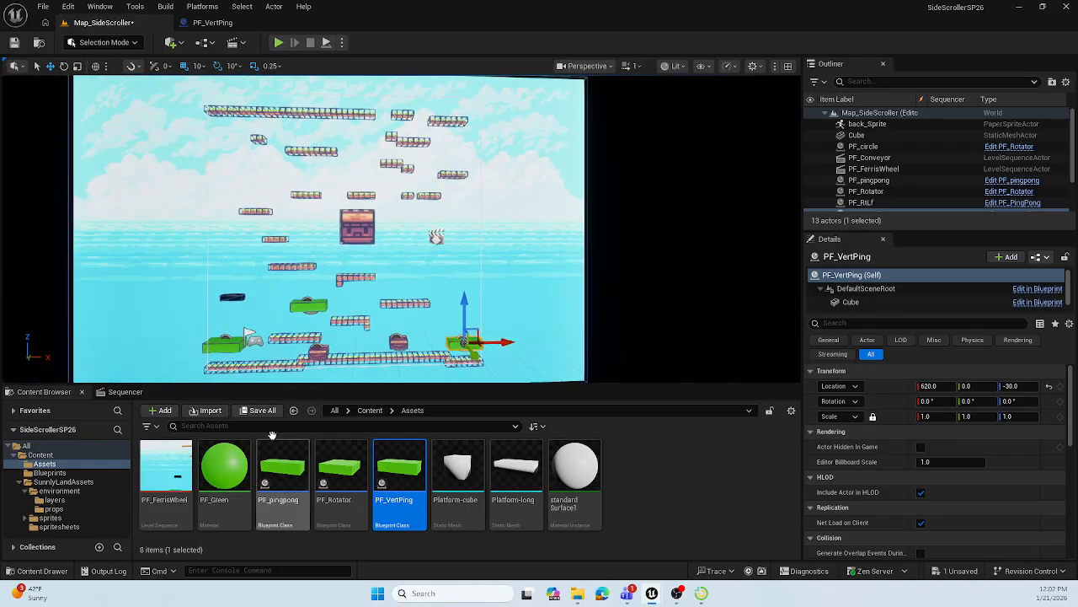
{"action": "left_click", "coordinate": [262, 24]}
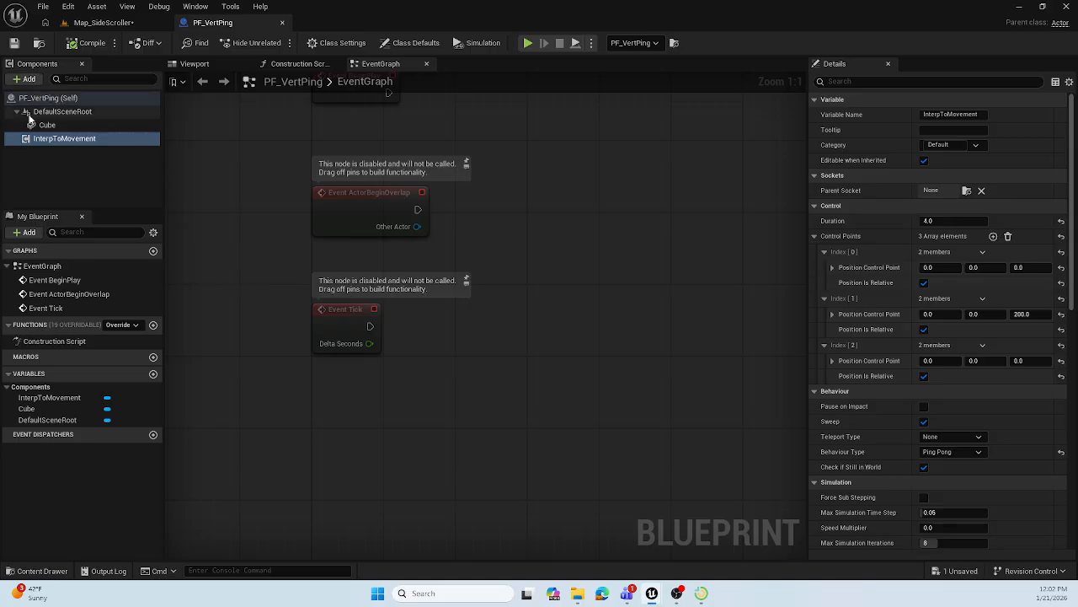
{"action": "left_click", "coordinate": [113, 24]}
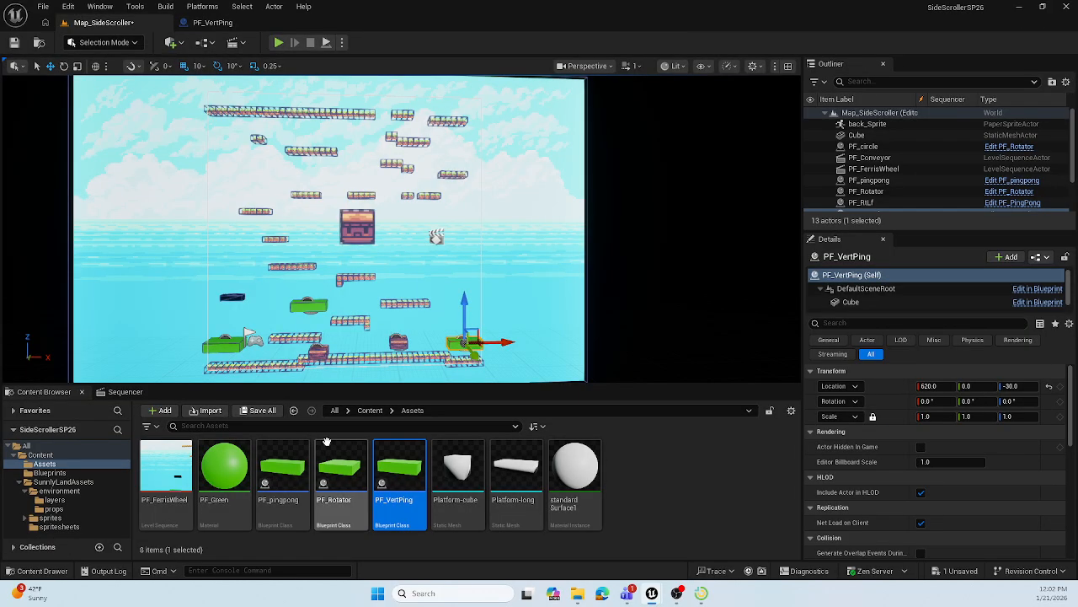